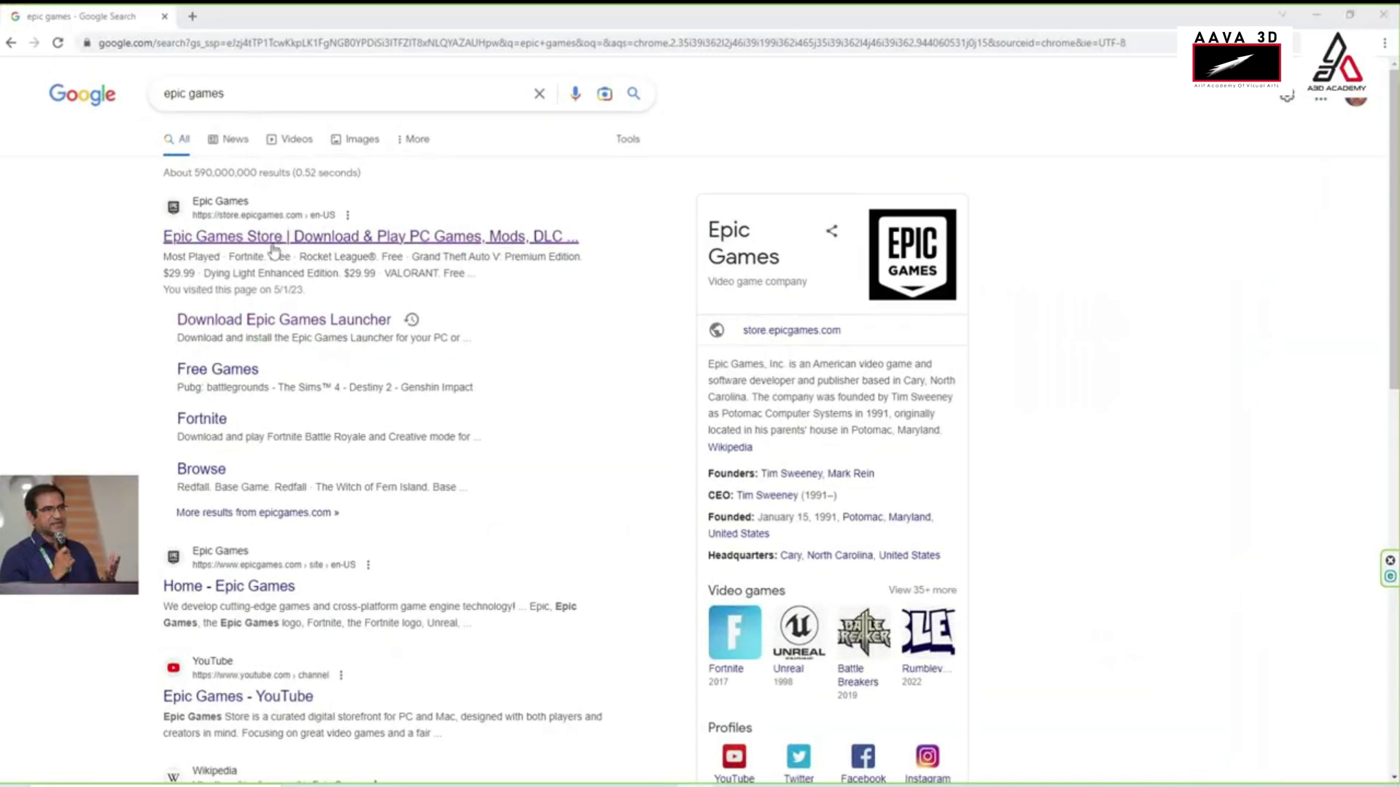
Open the 'Download Epic Games Launcher' search result in a new tab and switch to it
middle_click(323, 327)
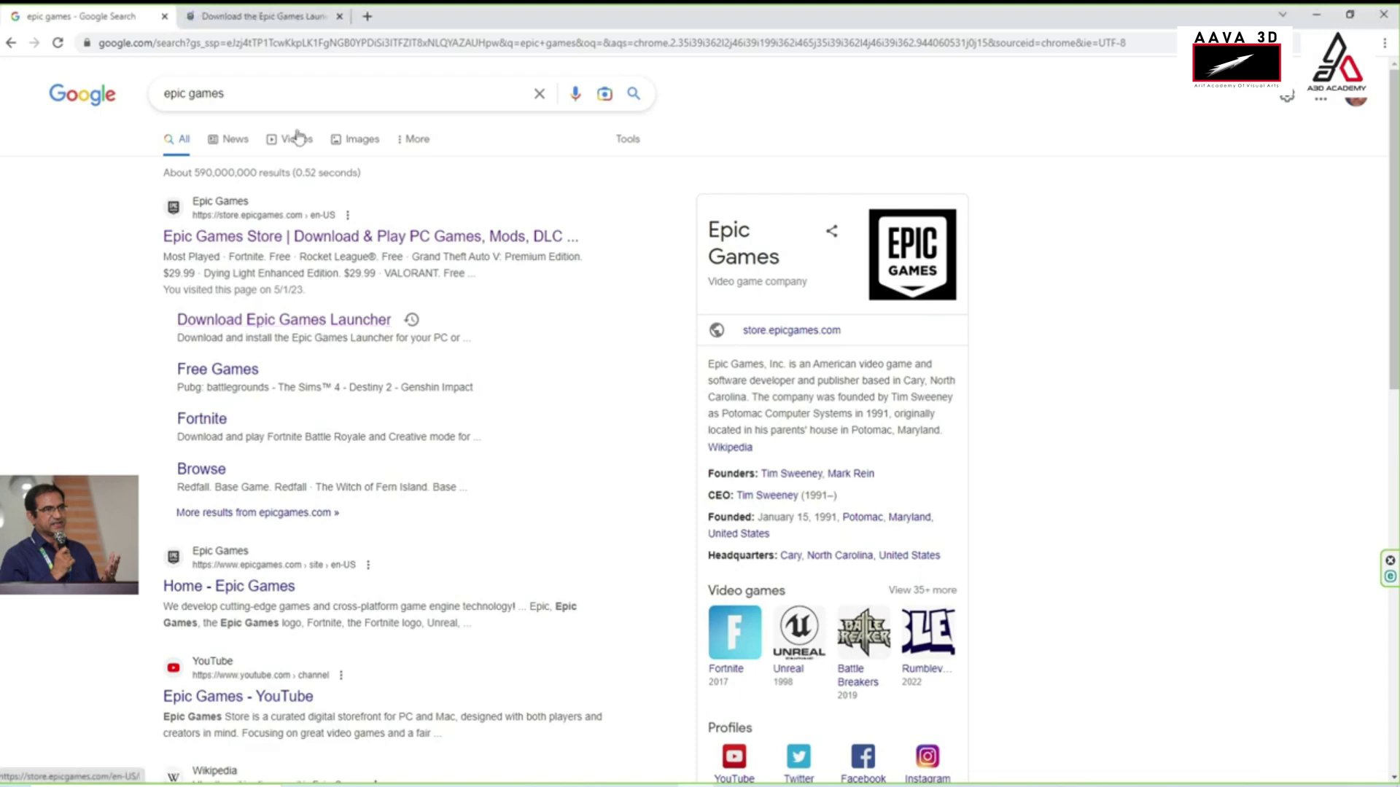
left_click(264, 17)
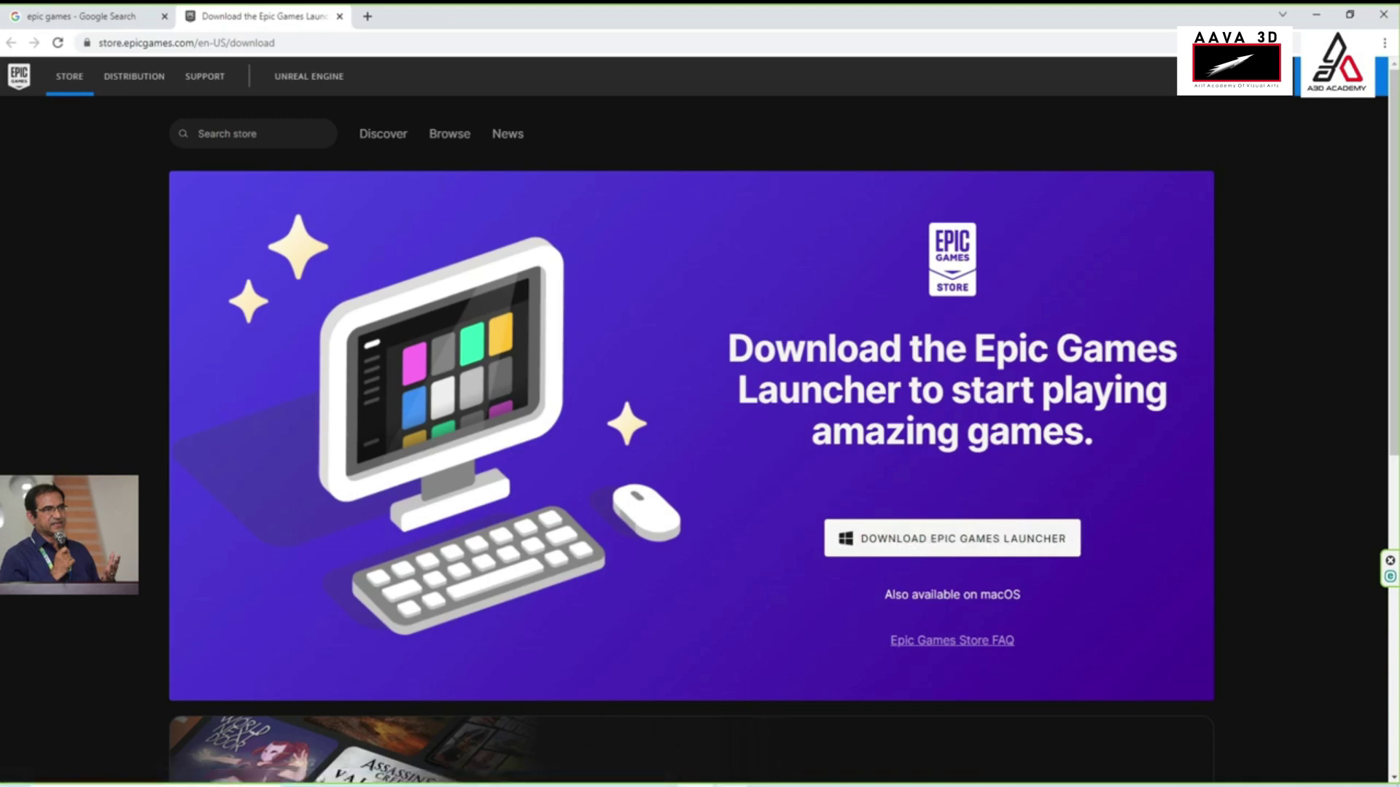
Bring Epic Games Launcher forward and show the Unreal Engine Library with its installed engine versions
mouse_move(731, 785)
left_click(731, 732)
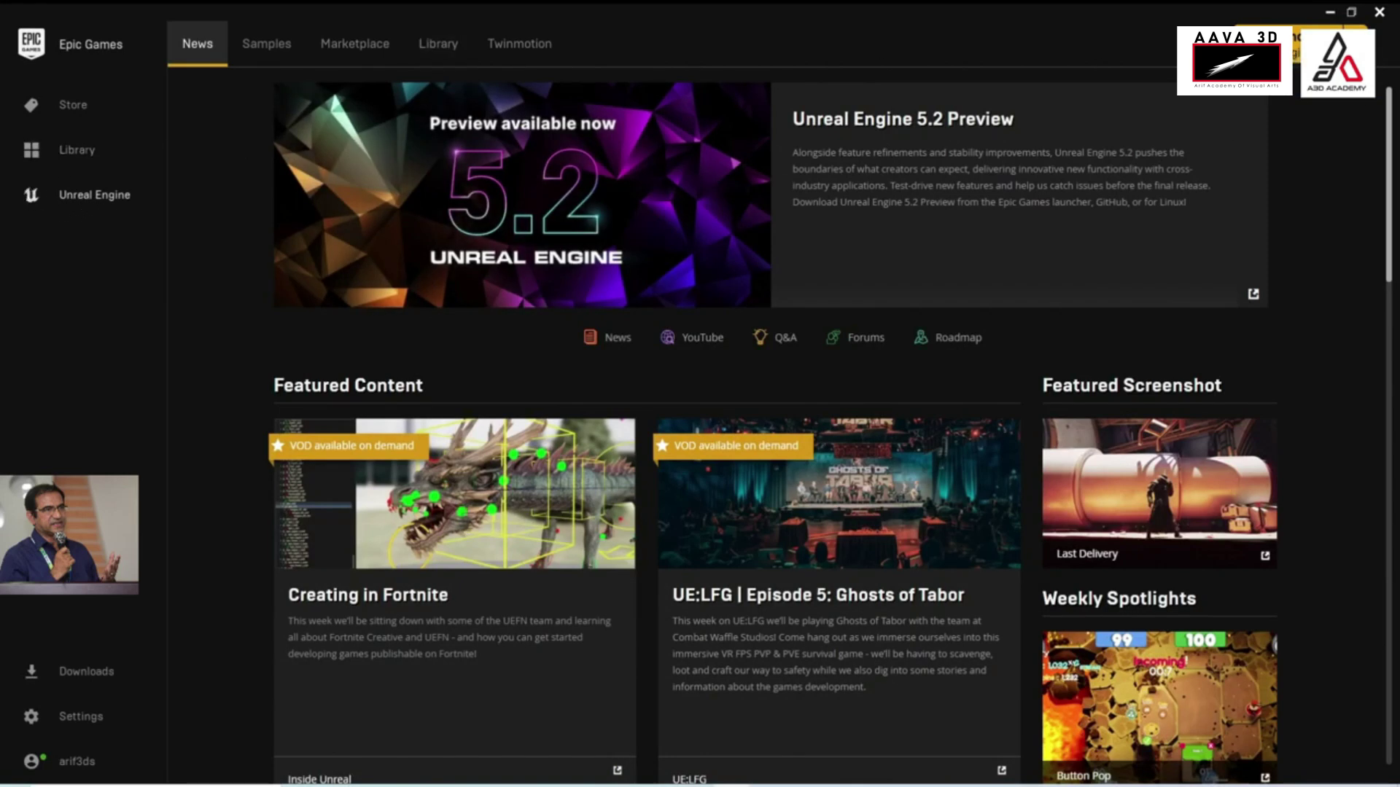
left_click(1353, 45)
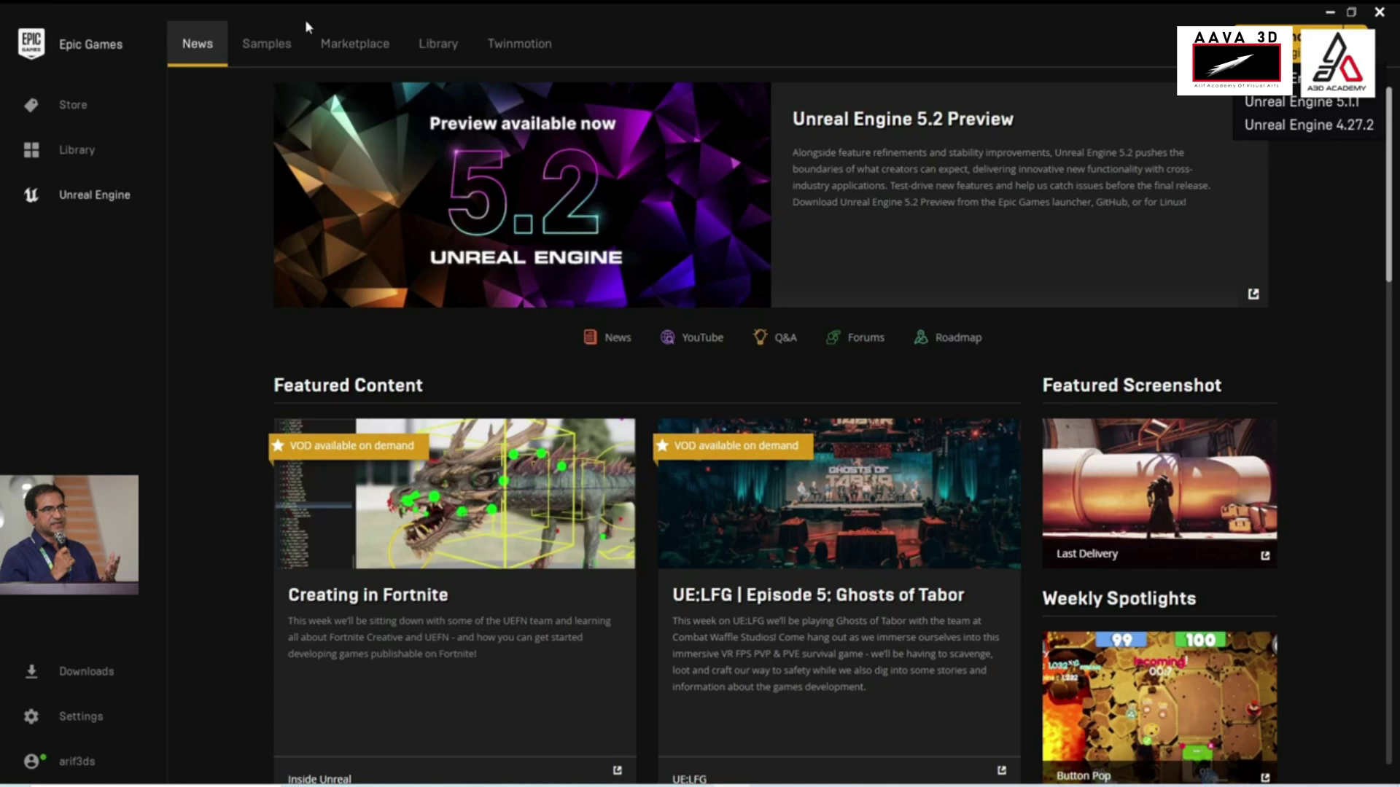
left_click(438, 45)
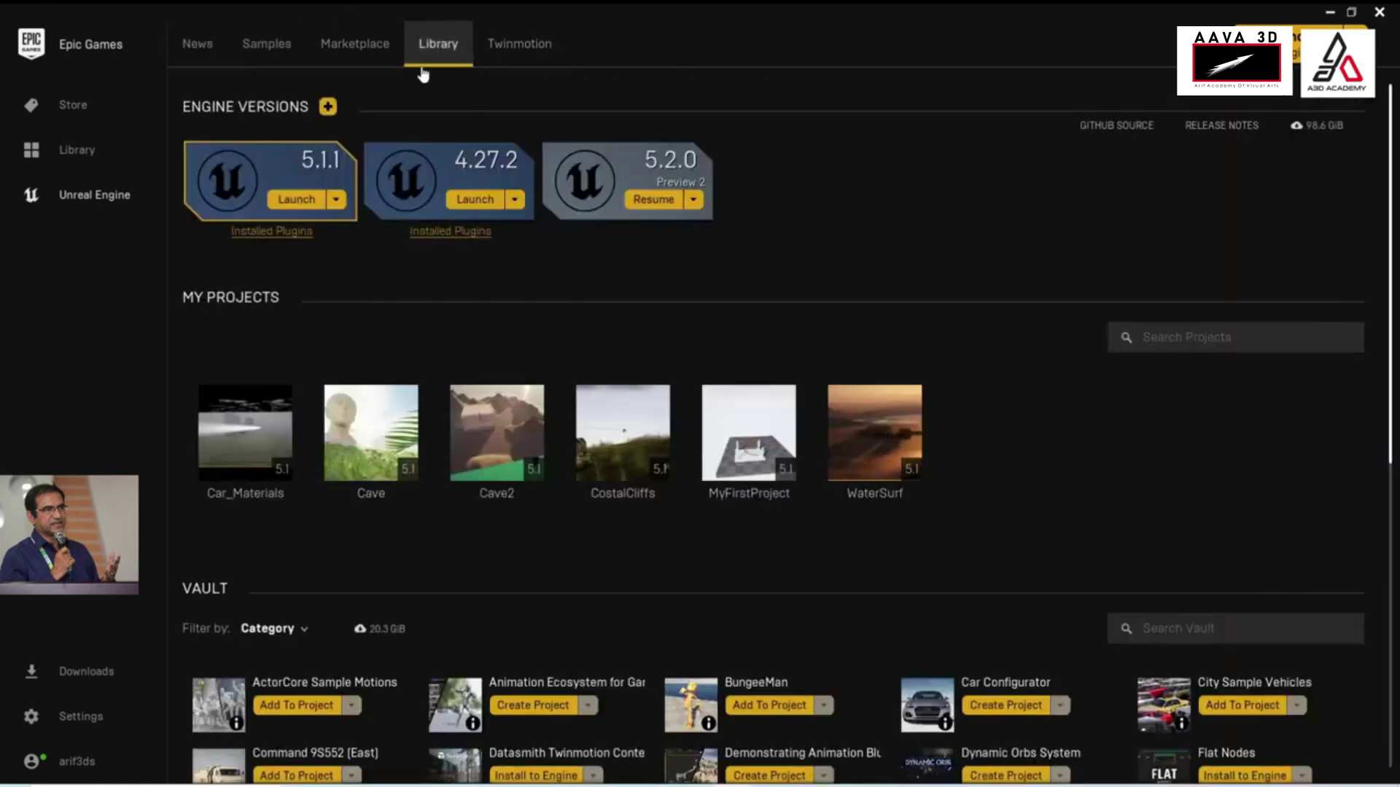
mouse_move(206, 123)
Add a new engine version slot and choose 4.24.3 from its version list
left_click(328, 107)
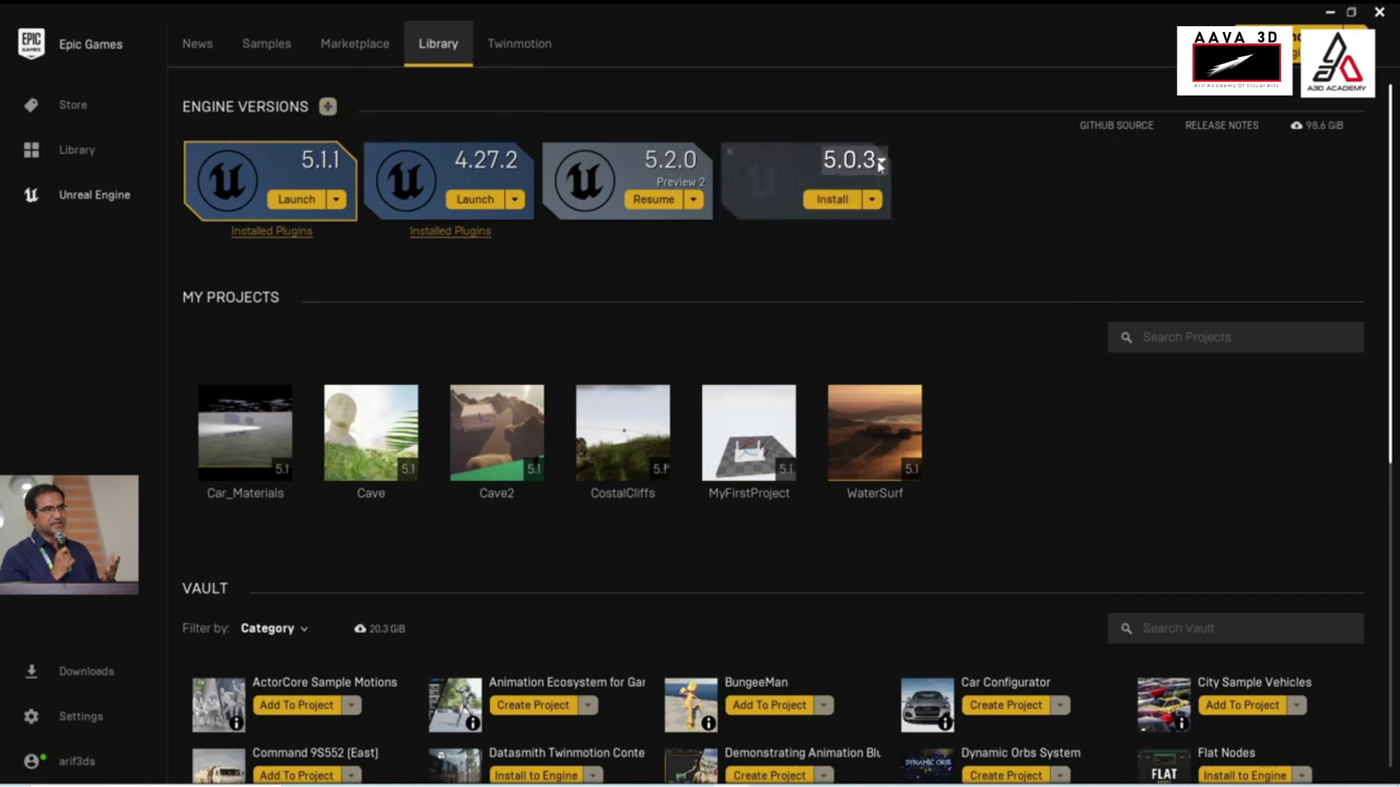
left_click(872, 200)
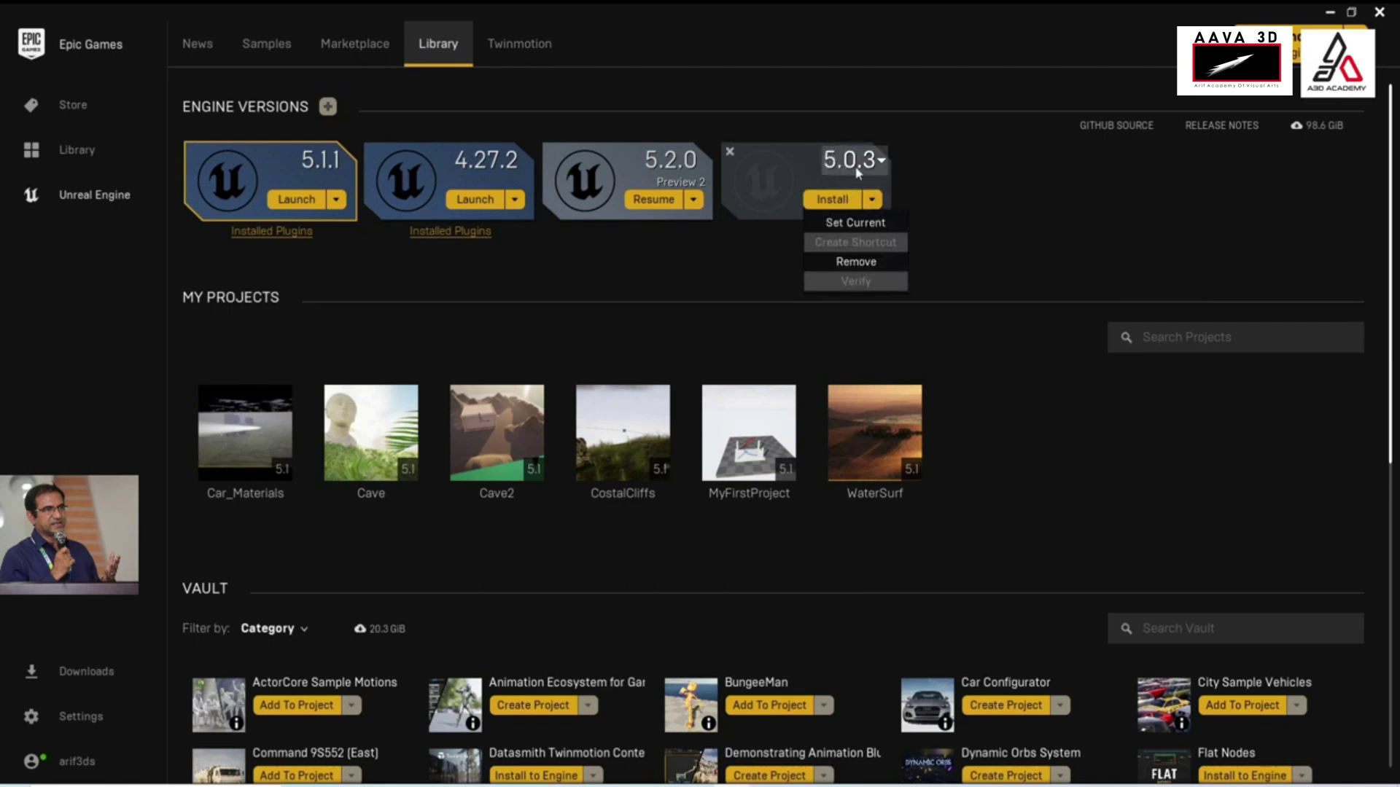
left_click(882, 164)
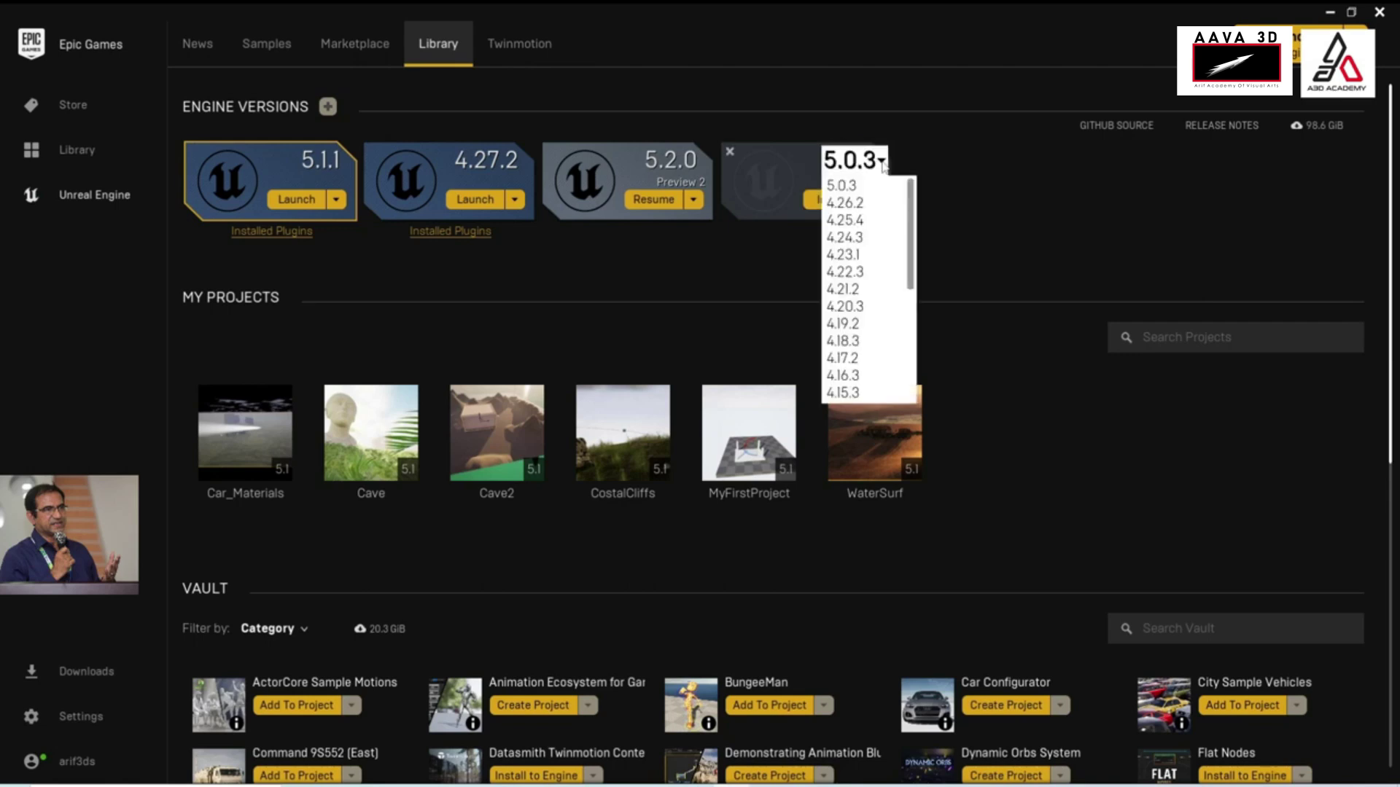
left_click(862, 239)
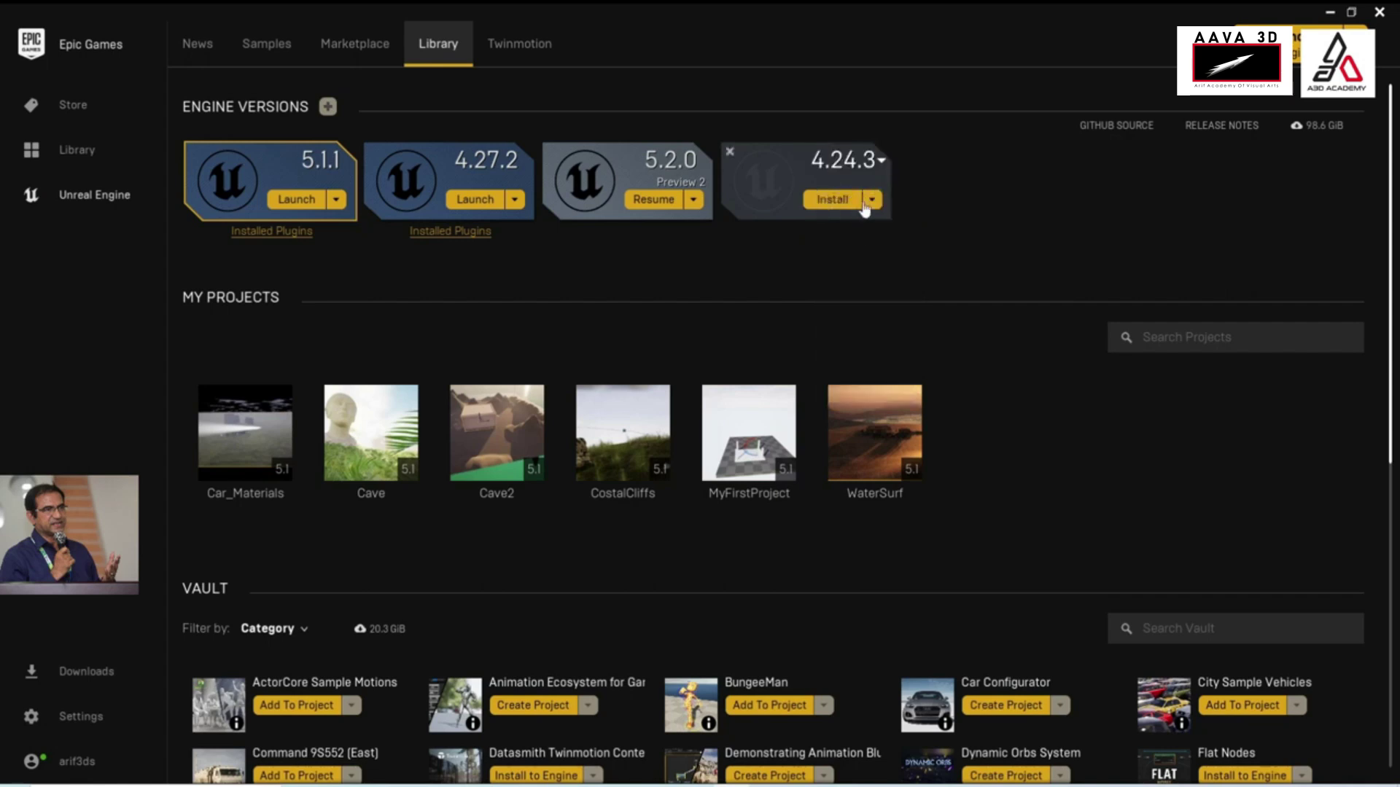
Remove the pending 4.24.3 engine card using its × button
left_click(730, 152)
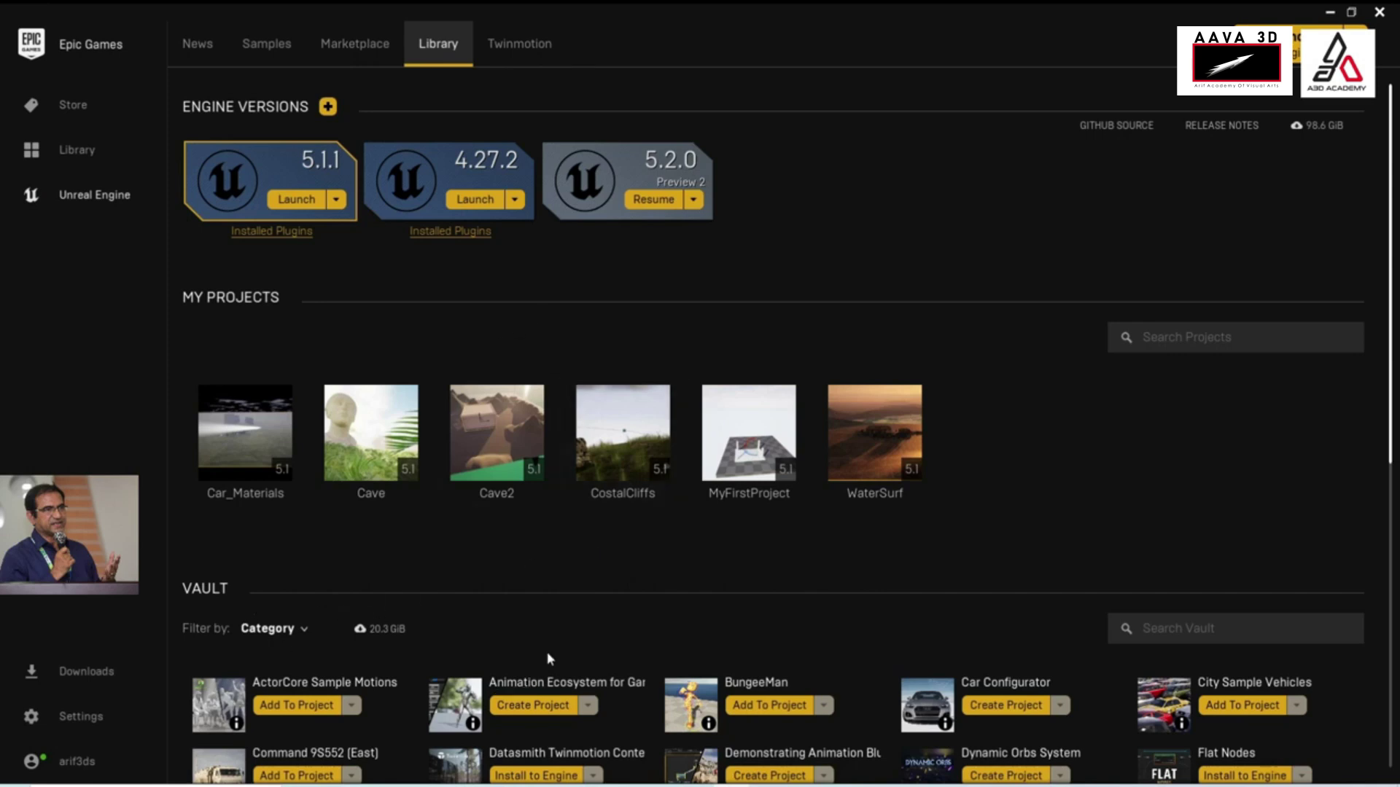
scroll(547, 657, "down", 1)
scroll(547, 615, "down", 1)
scroll(913, 576, "down", 1)
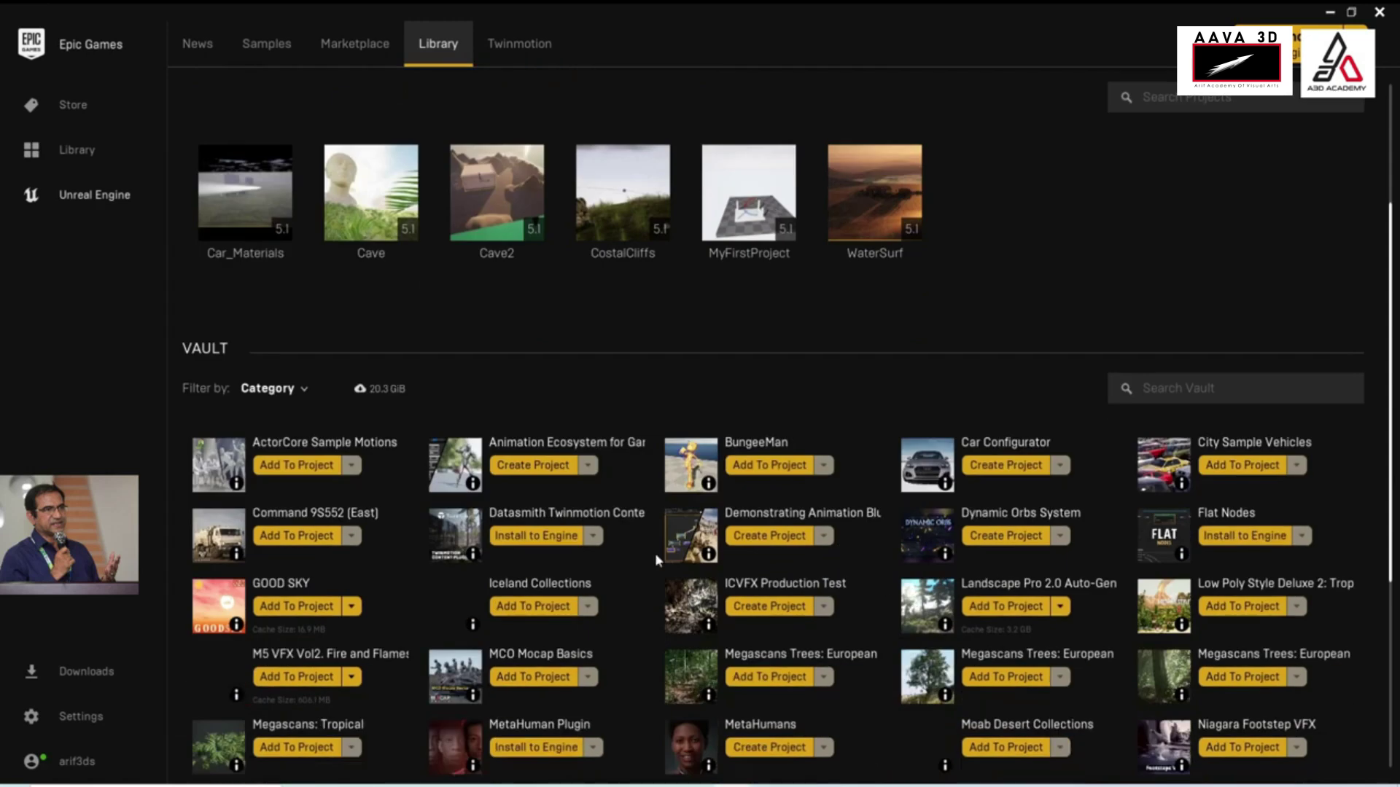
mouse_move(707, 487)
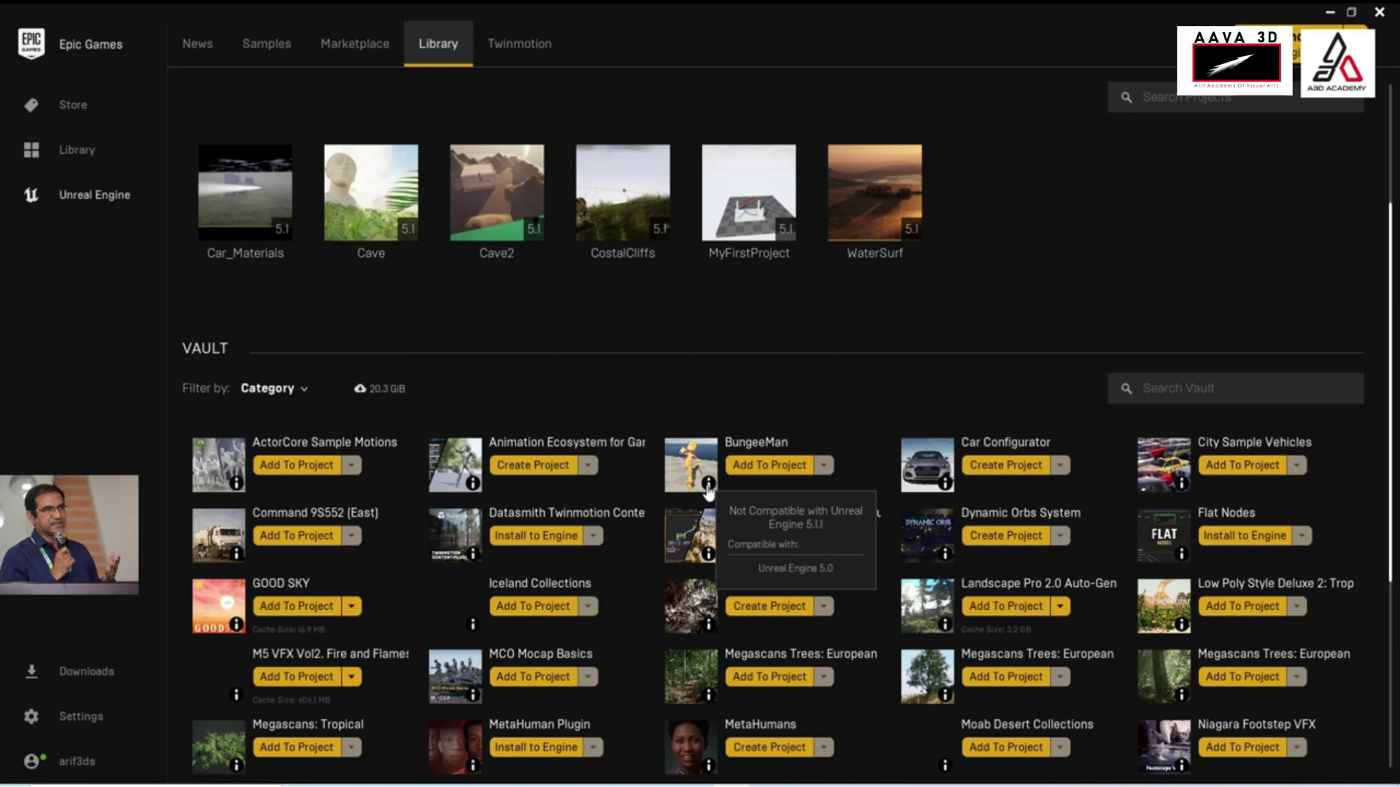
mouse_move(708, 629)
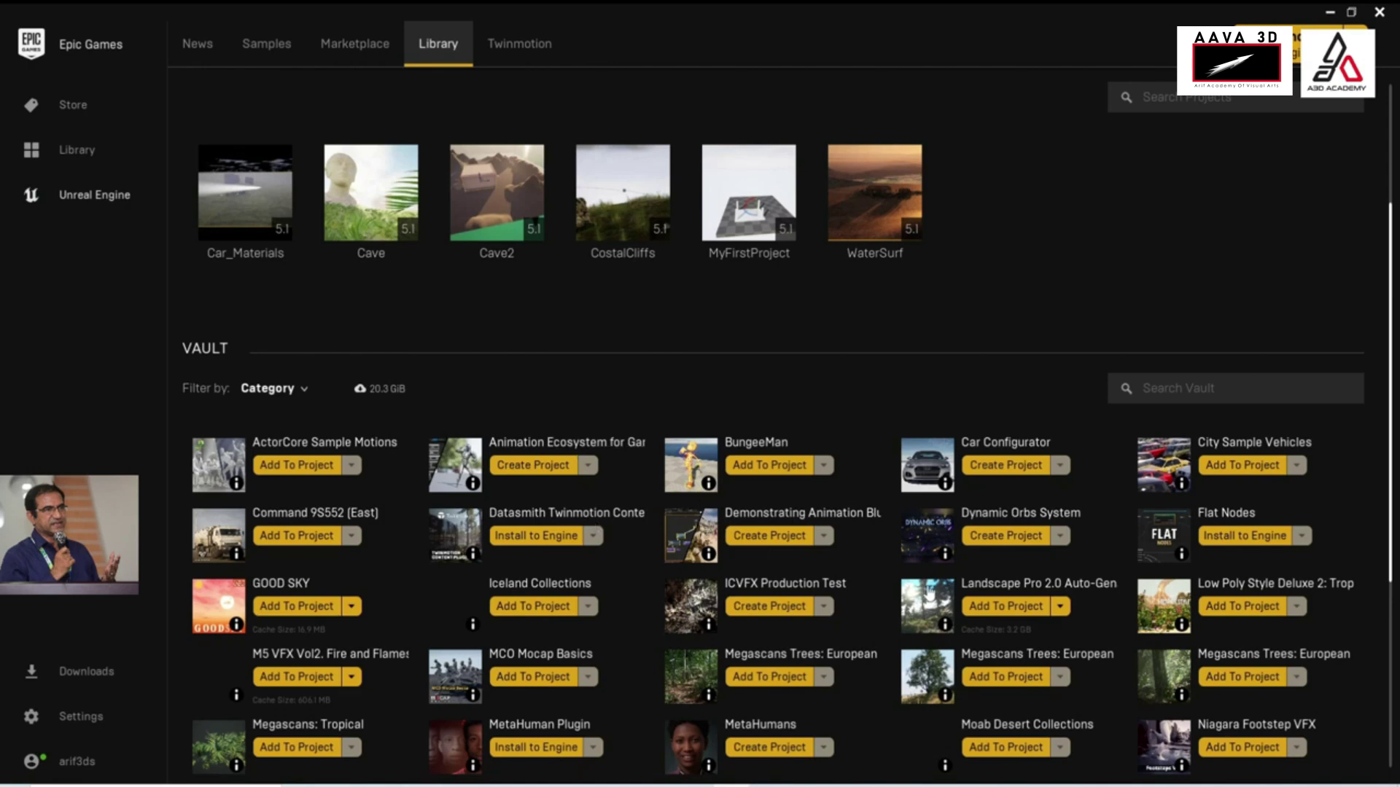
Launch Unreal Engine 5.1.1 from the Engine Versions section
scroll(822, 585, "up", 3)
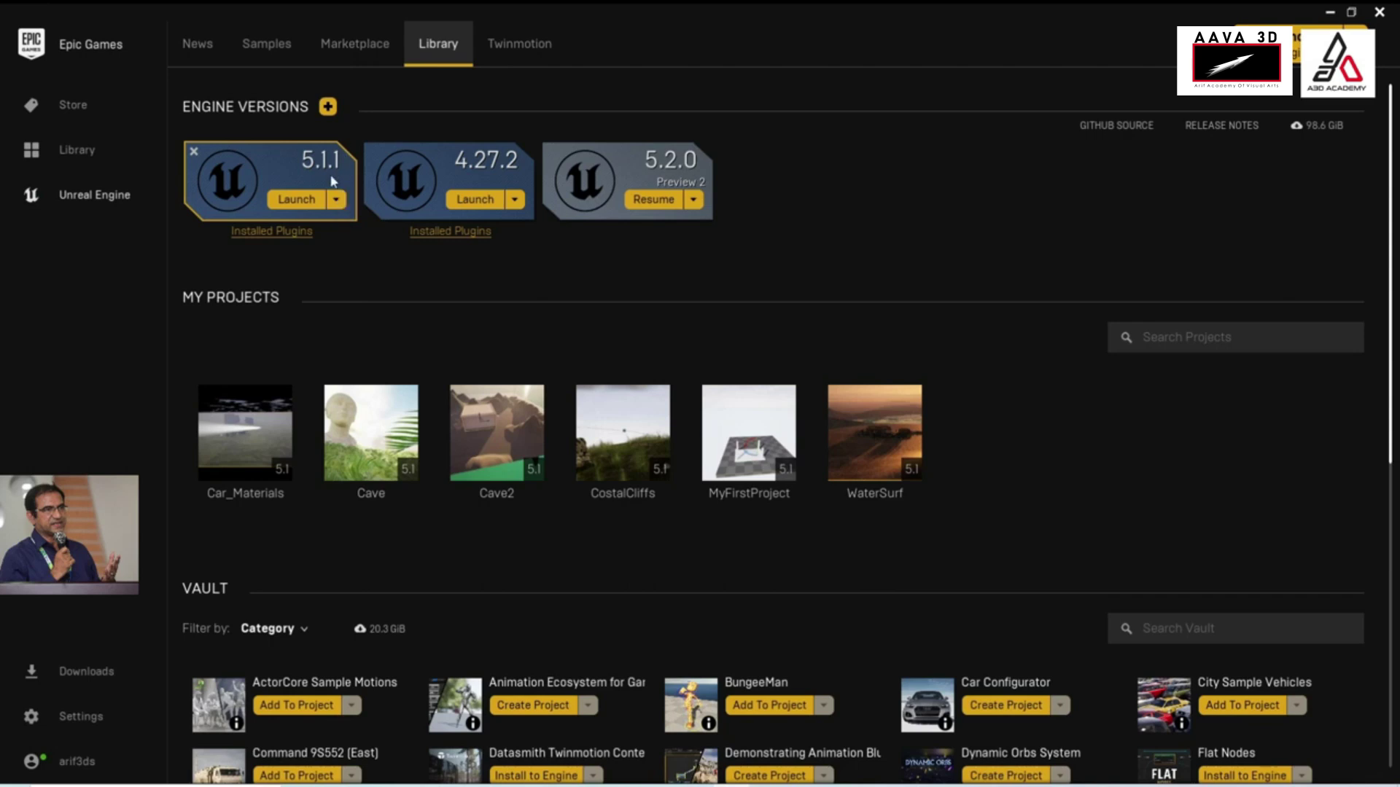
left_click(302, 204)
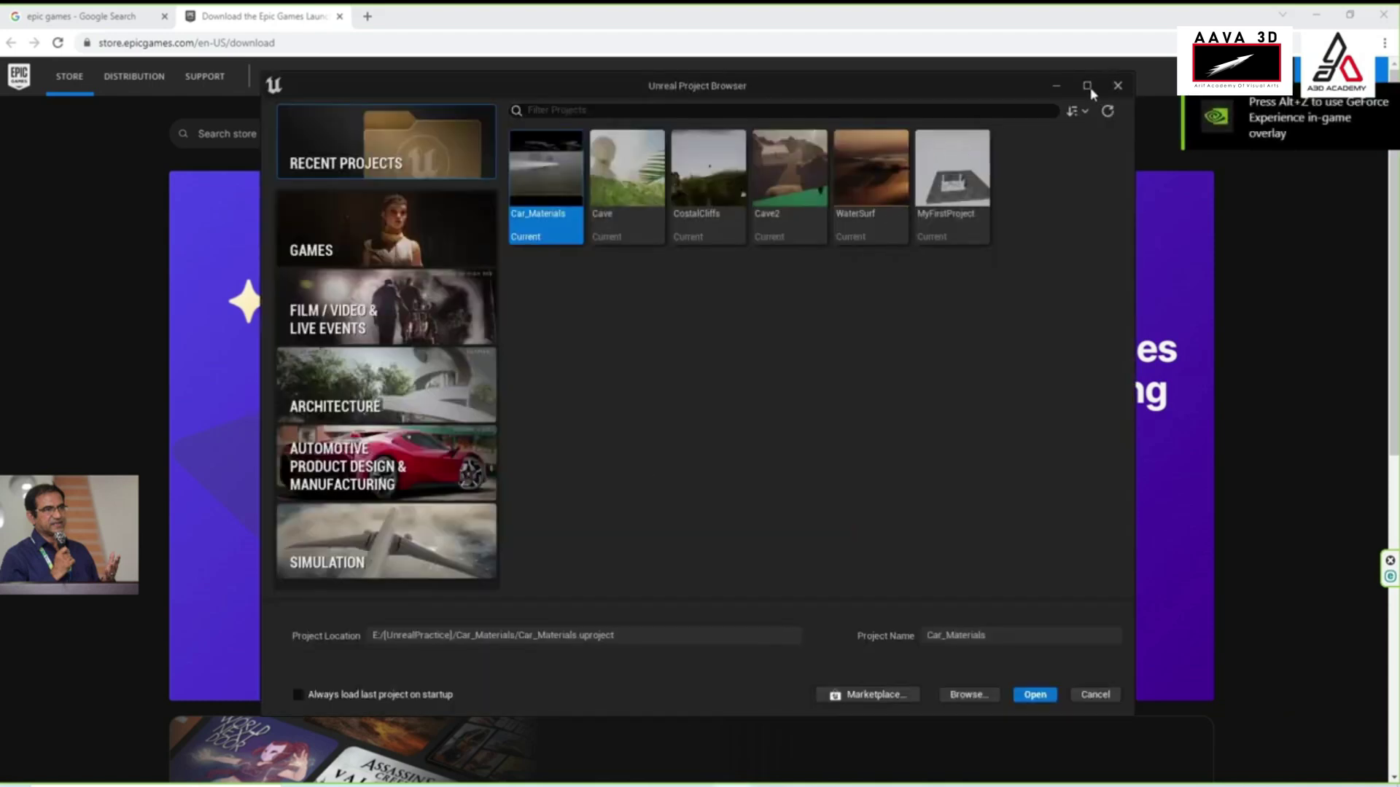
Maximize the Project Browser and show the Games templates with Blank selected
left_click(1087, 86)
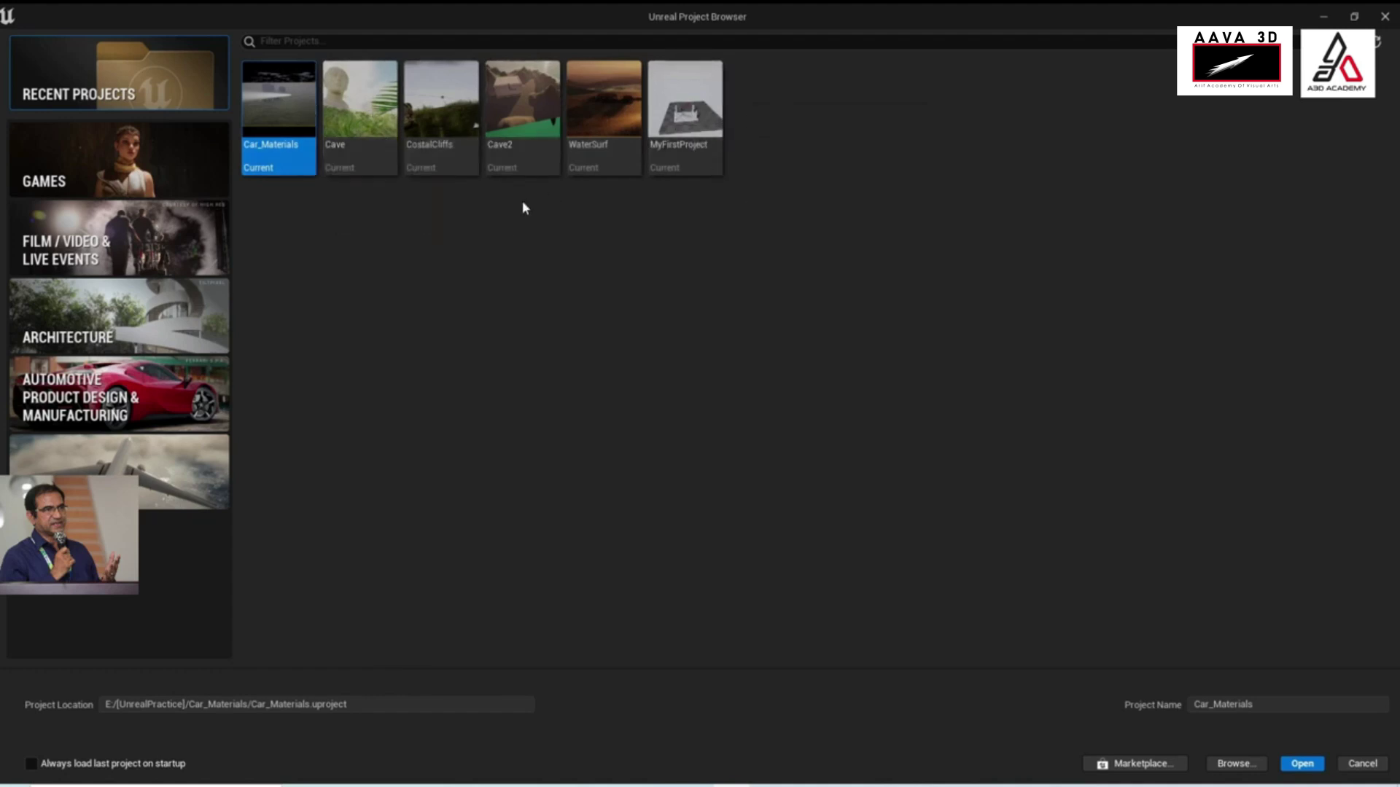
left_click(46, 169)
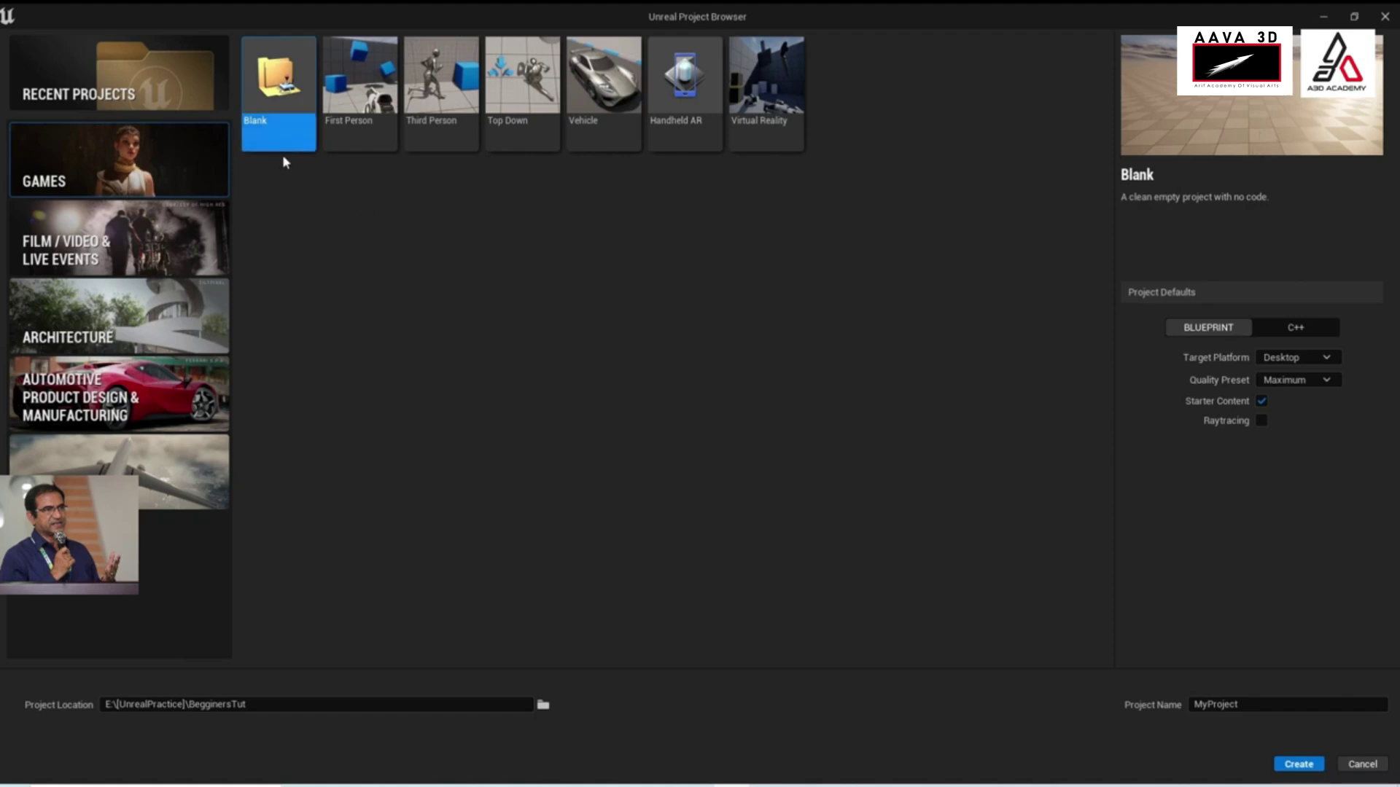
Preview the First Person and Third Person templates, then list the Film / Video & Live Events templates
left_click(350, 121)
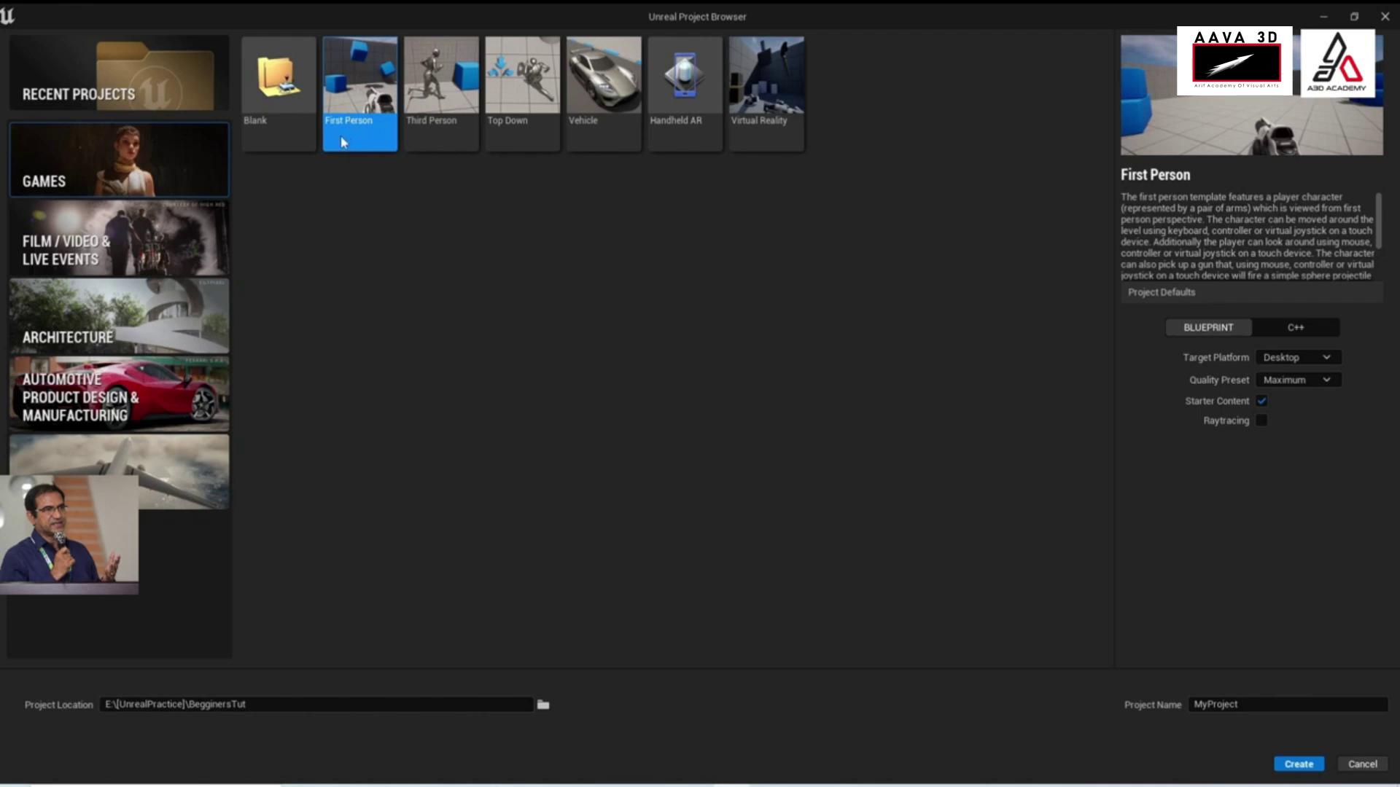
left_click(429, 128)
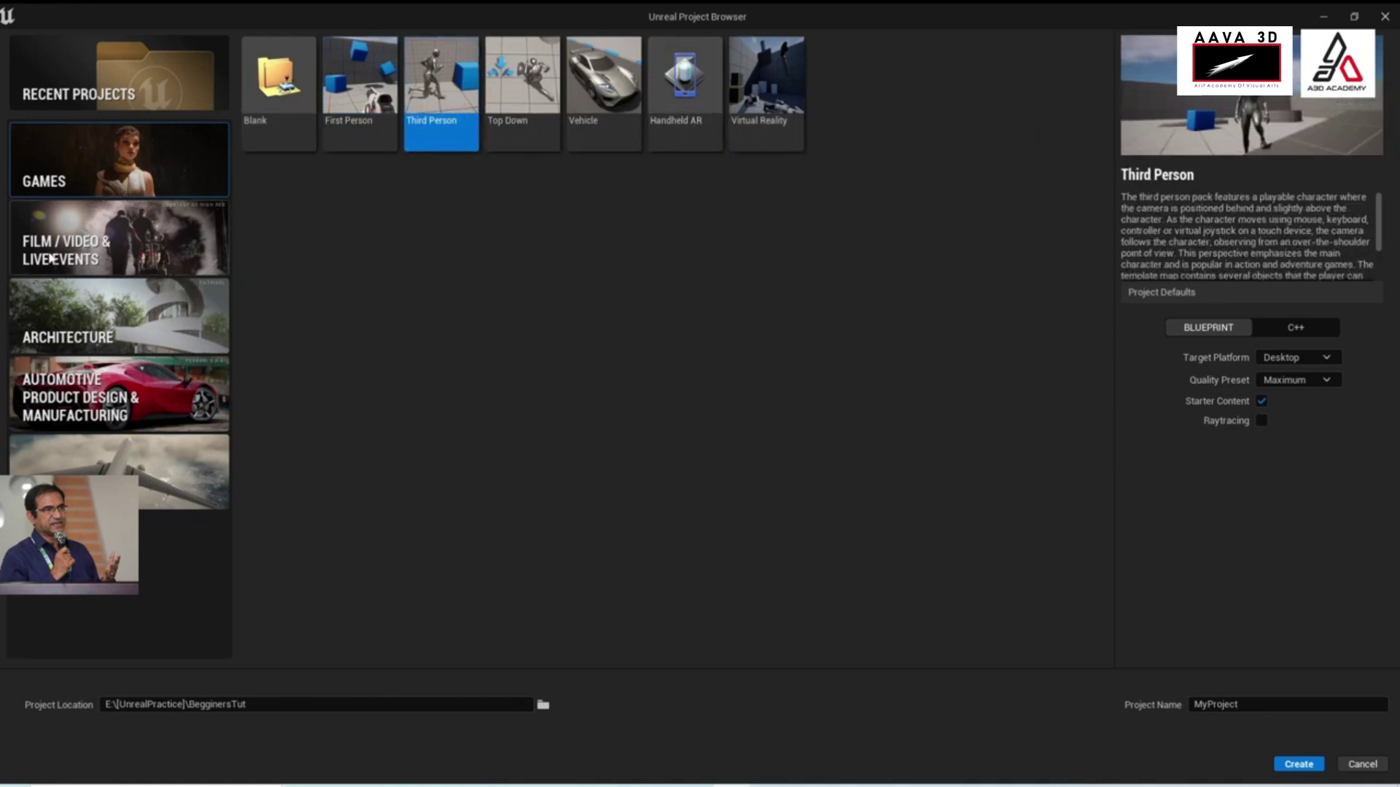
left_click(108, 253)
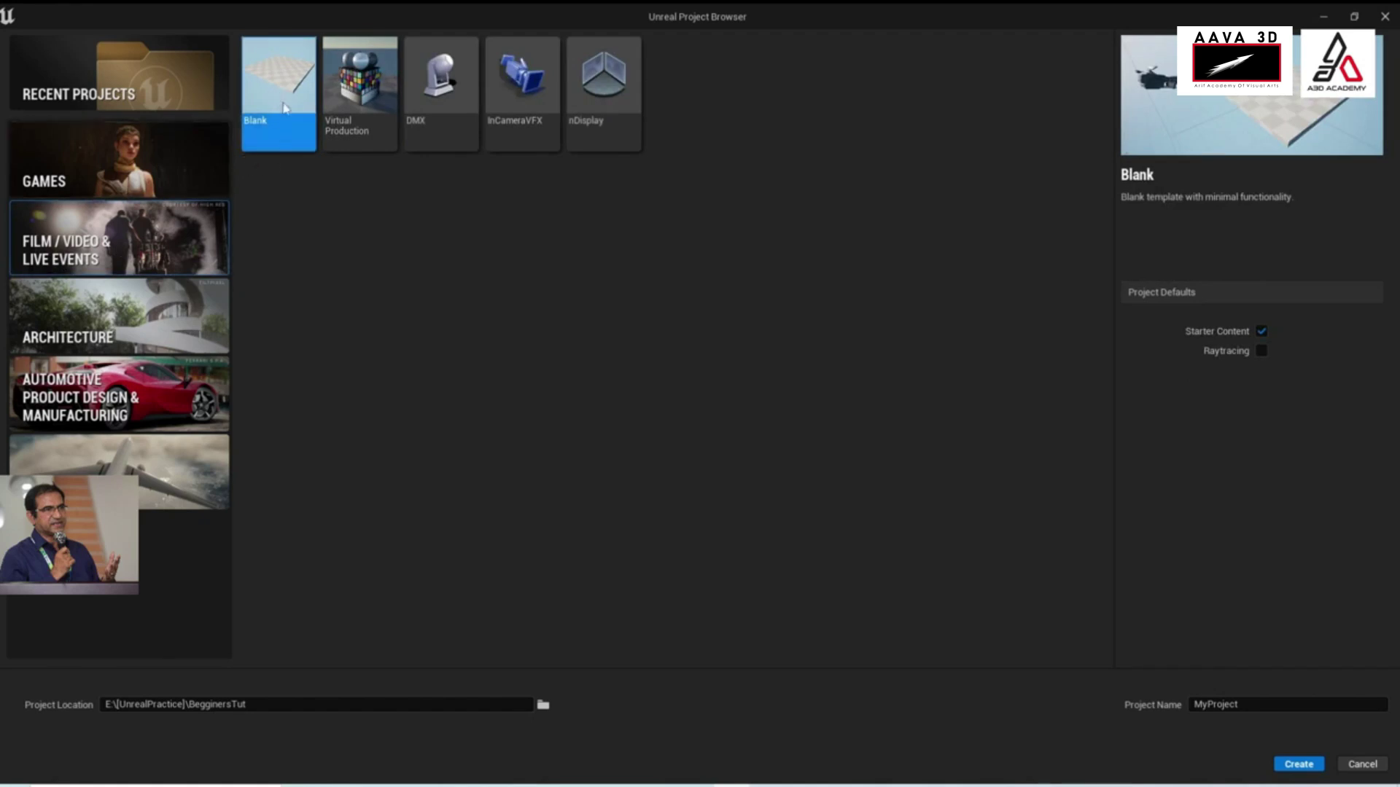
Preview Virtual Production, browse the Architecture and Simulation categories, then return to Film / Video & Live Events
left_click(358, 111)
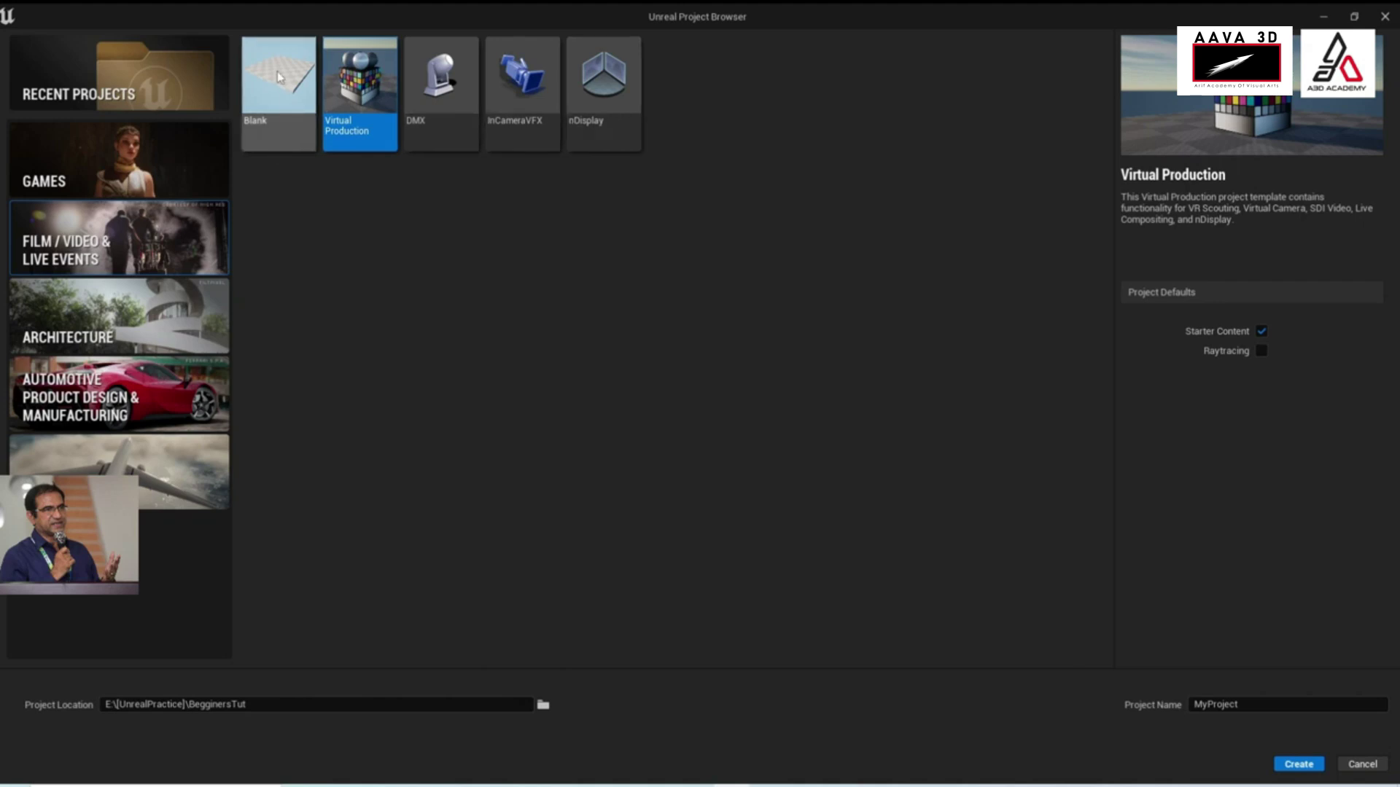
left_click(103, 338)
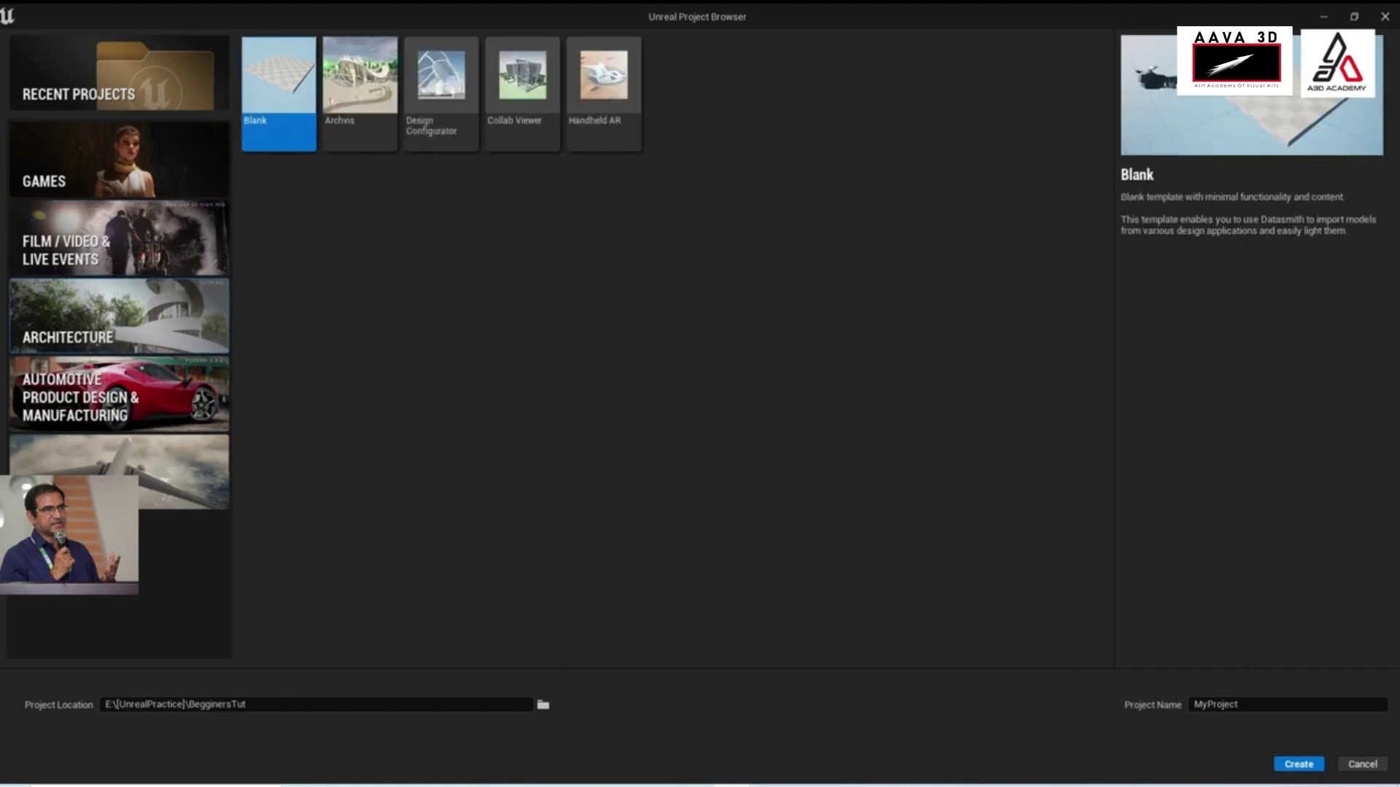
left_click(87, 492)
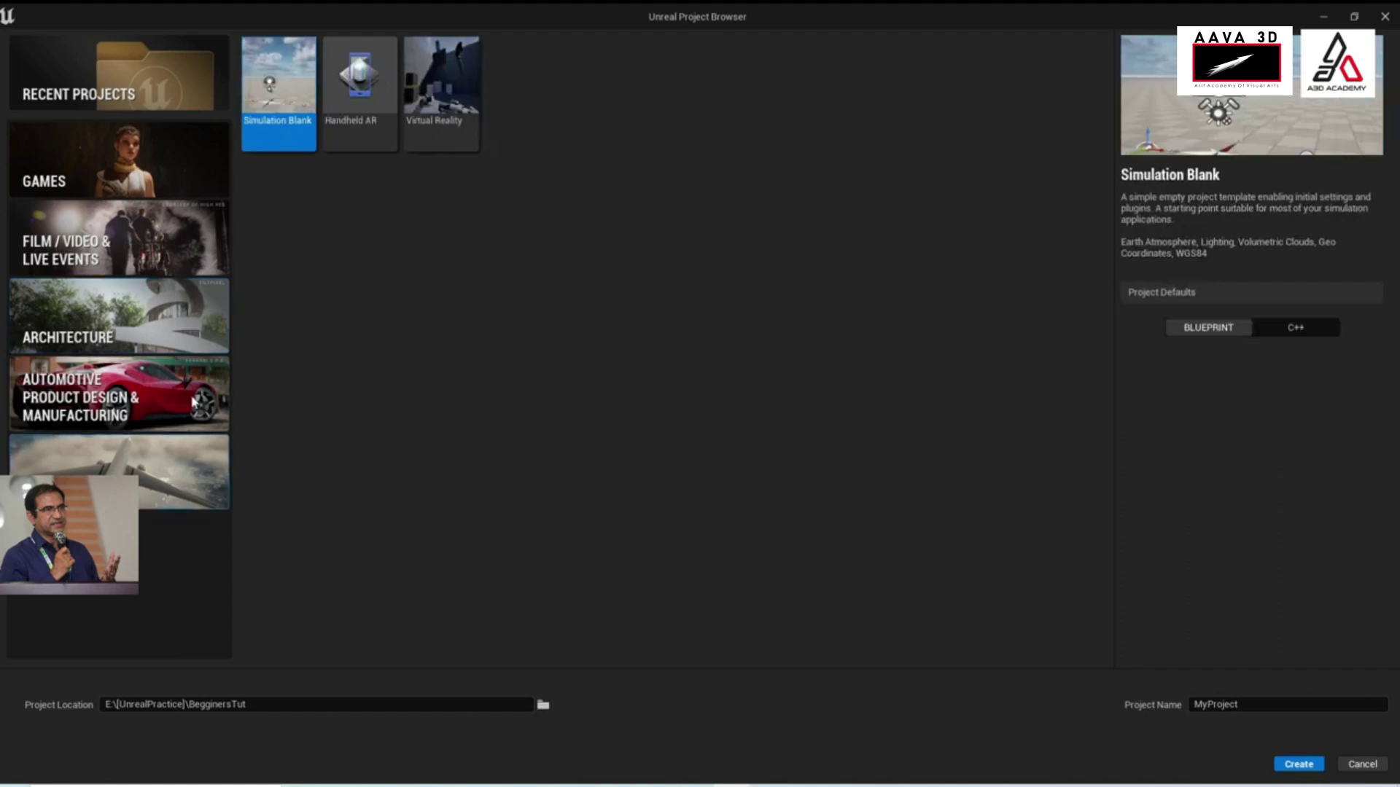
left_click(113, 239)
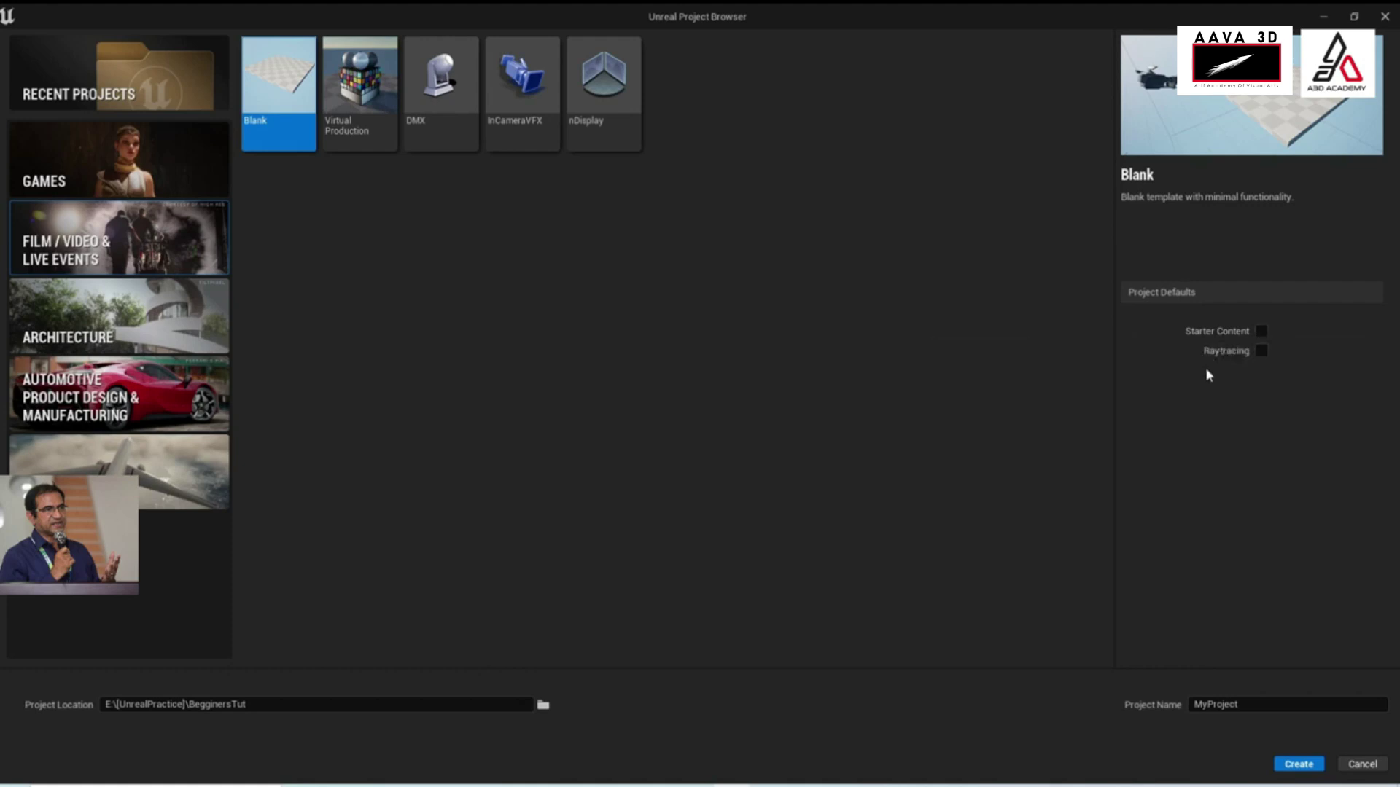
Turn on Starter Content and Raytracing, then bring up the project location folder chooser
left_click(1261, 333)
left_click(1261, 352)
left_click(241, 704)
Browse to E:\[UnrealPractice]\BegginersTut and select it as the project location
left_click(543, 706)
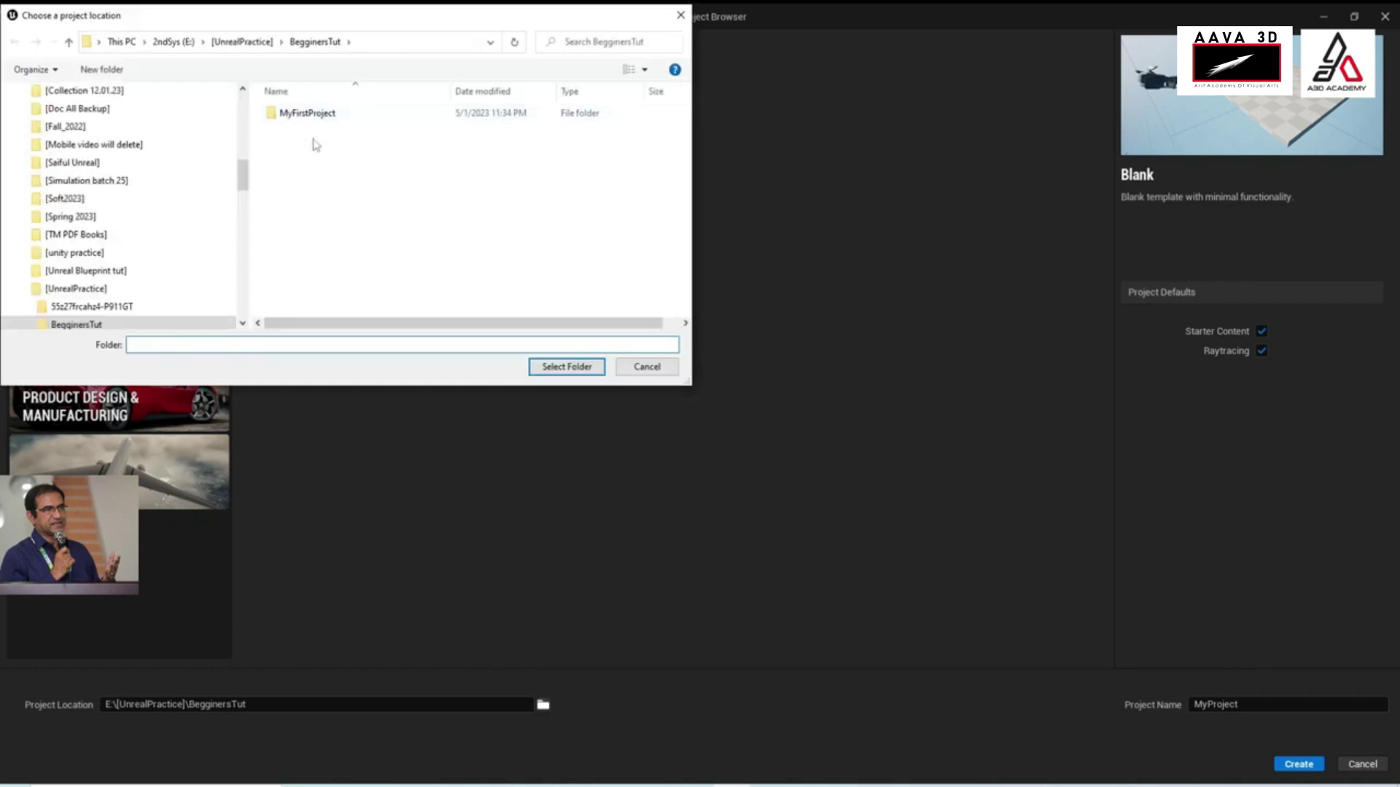
left_click(242, 42)
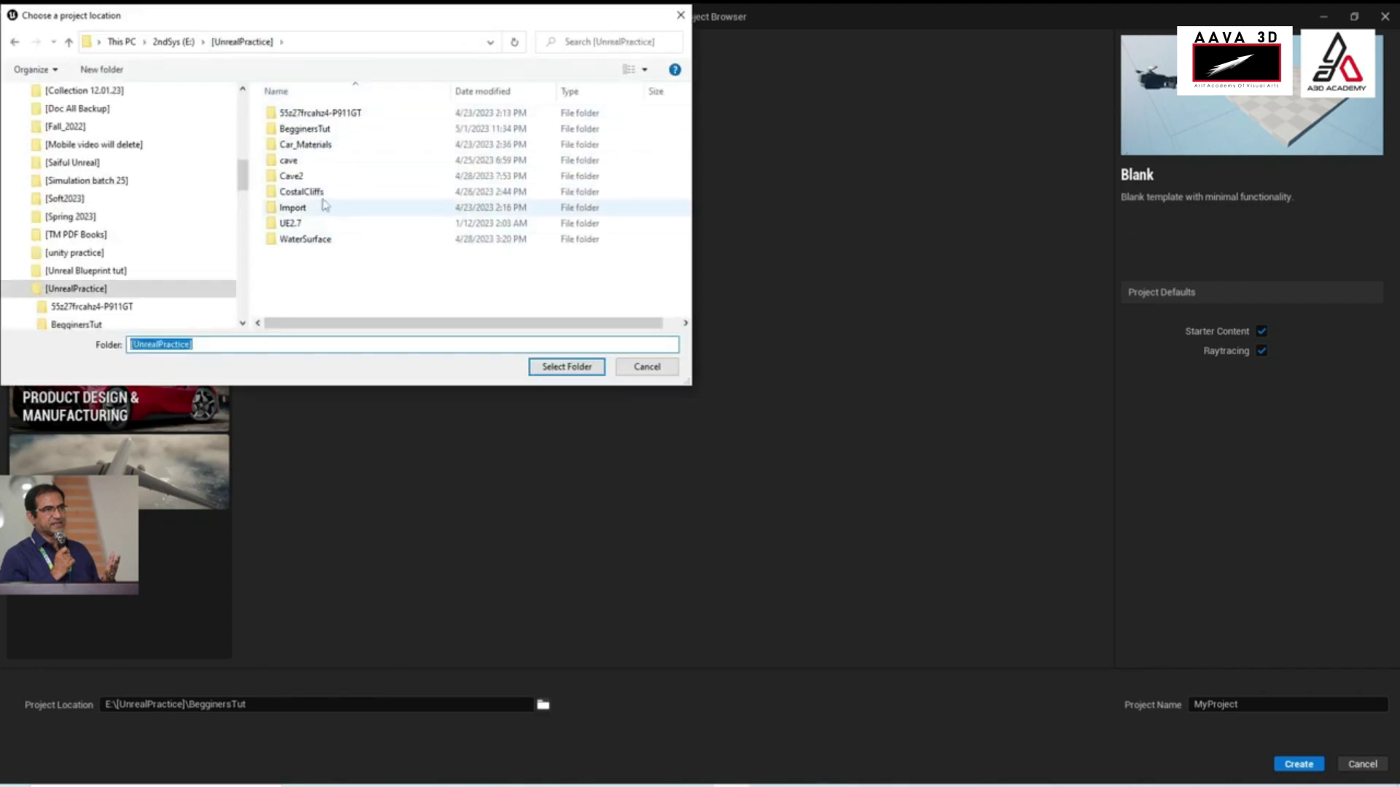
double_click(306, 134)
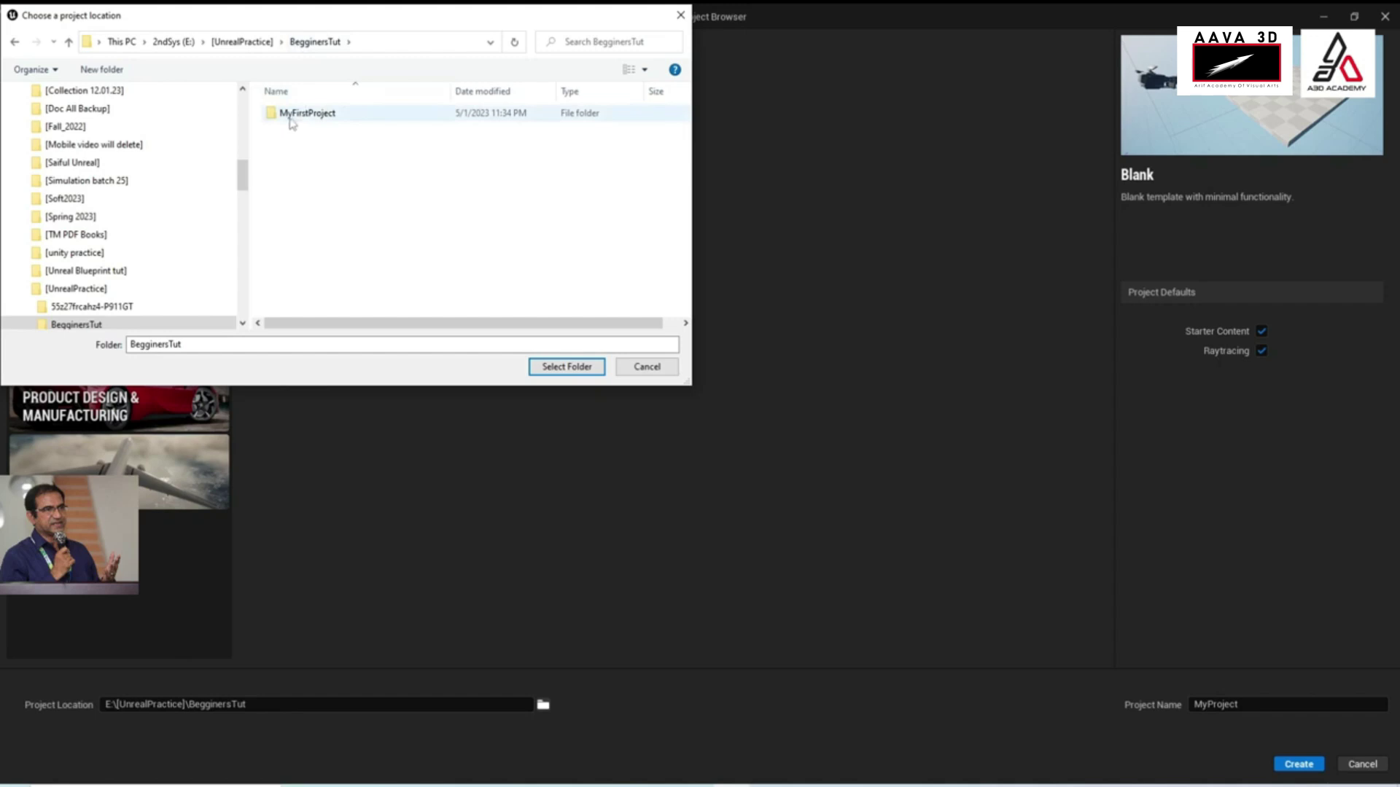
double_click(304, 116)
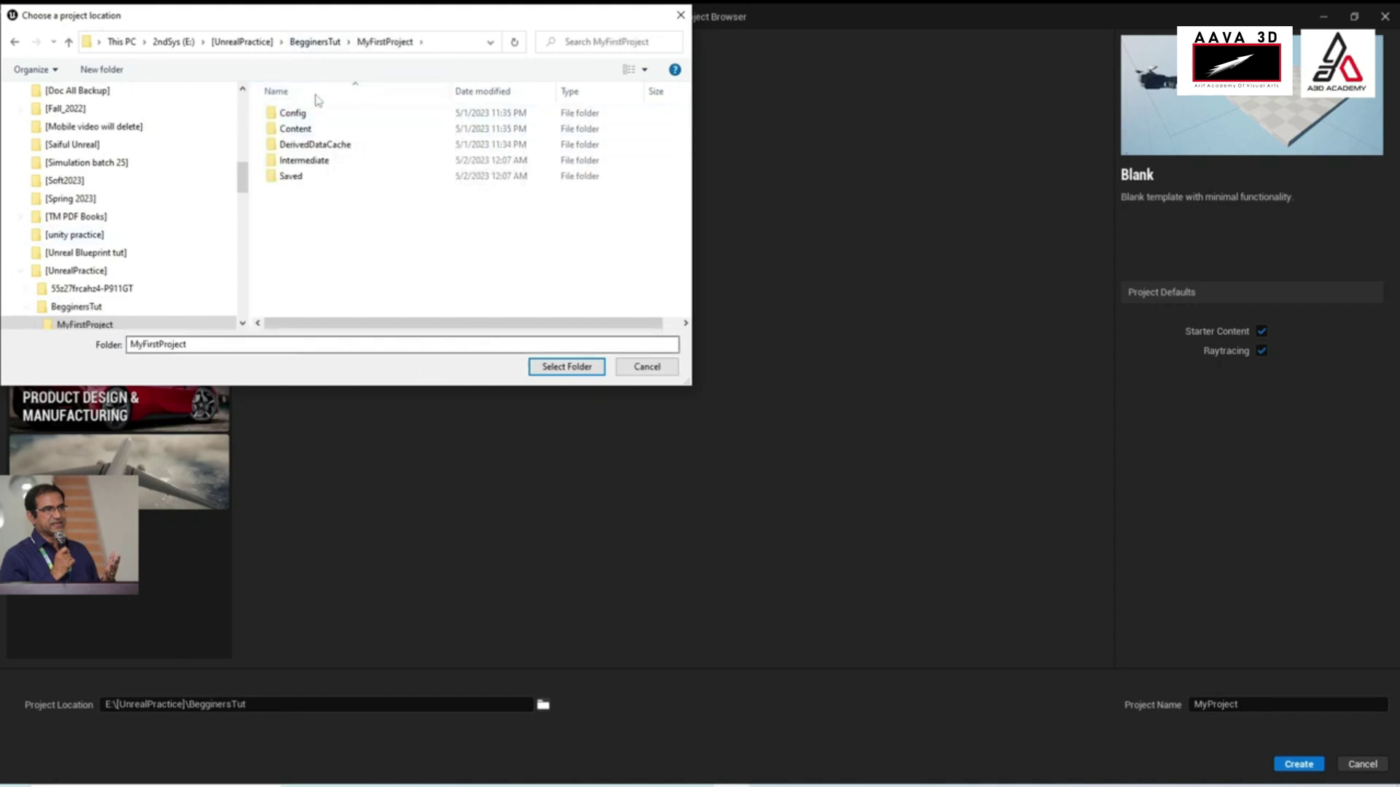
left_click(317, 42)
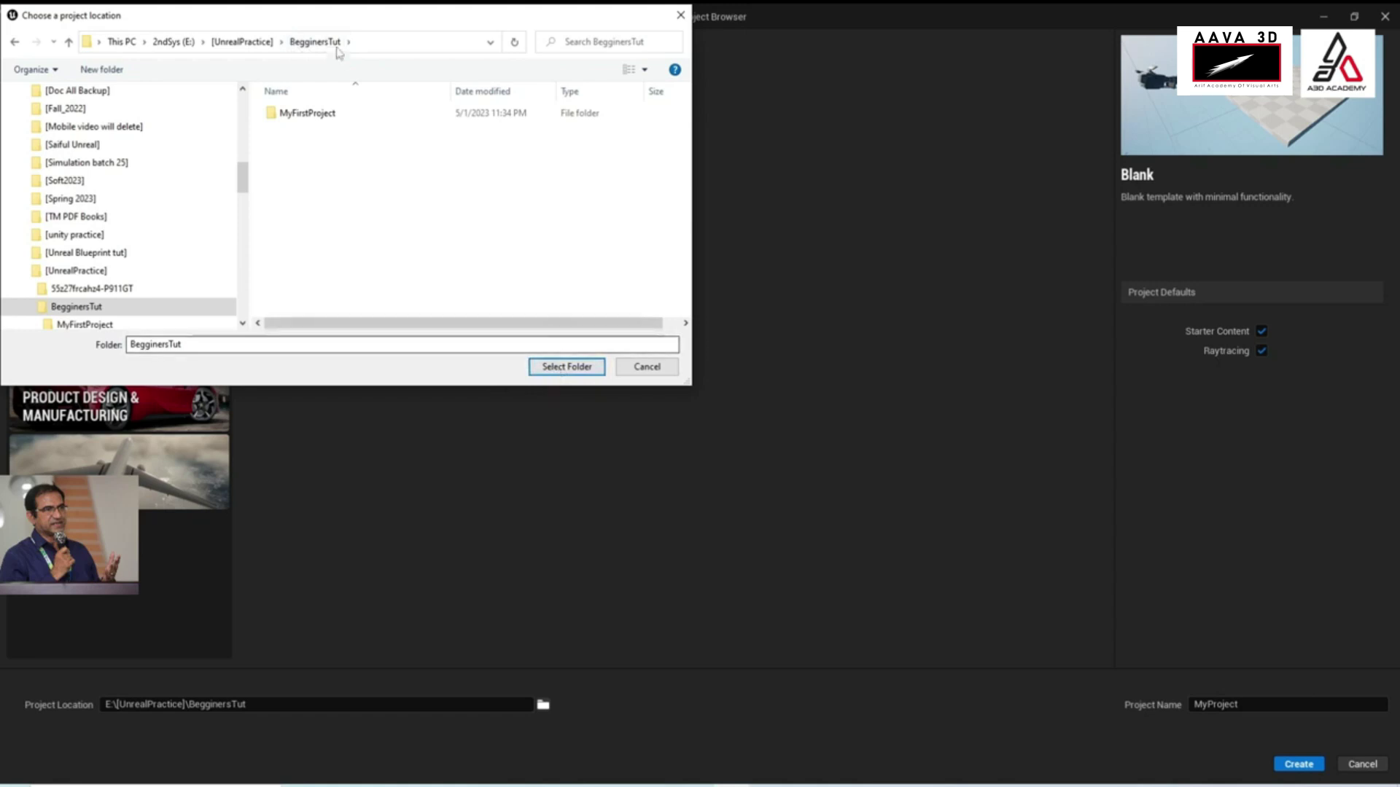
left_click(567, 367)
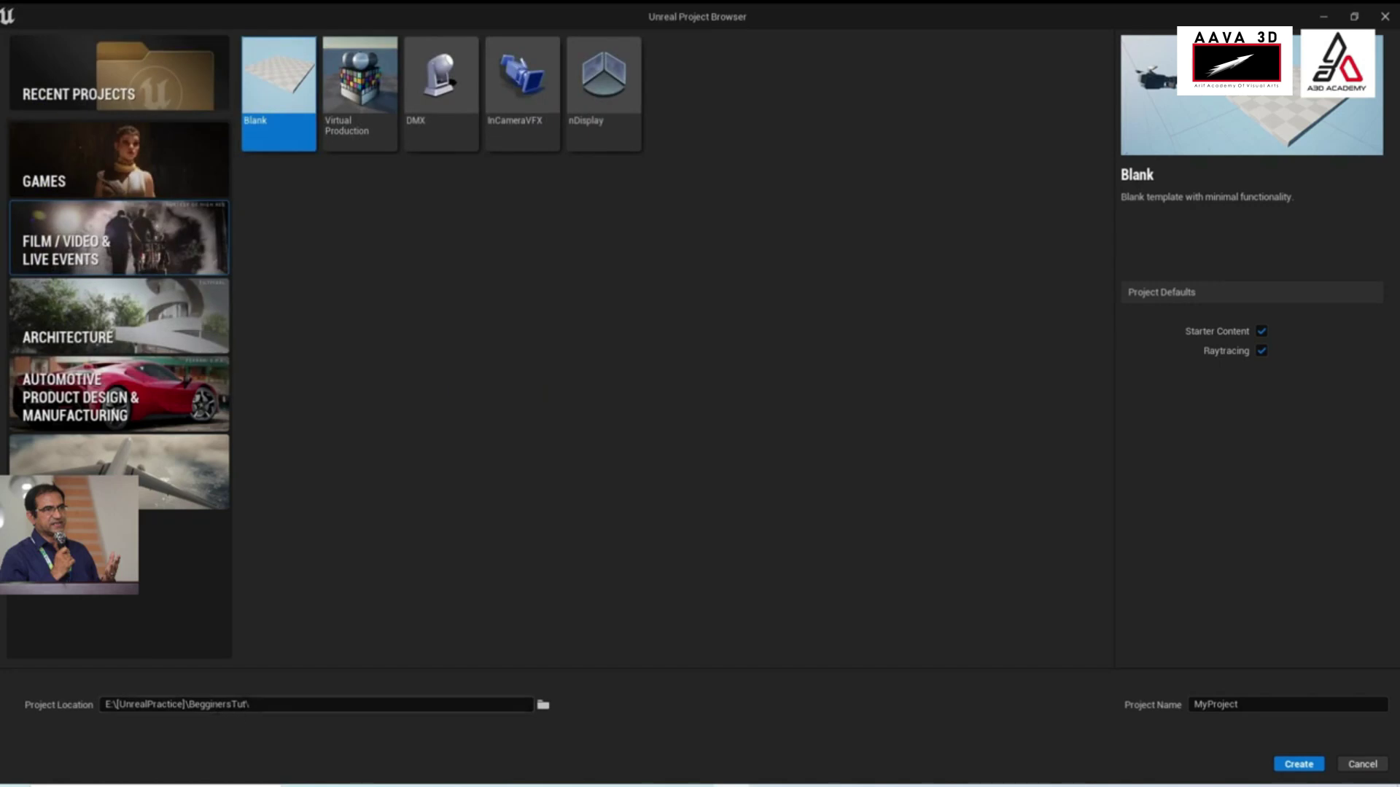
Rename the Blank project to MyFirstProject2 without the space and create it
left_click(1214, 705)
left_click(1216, 704)
type("st")
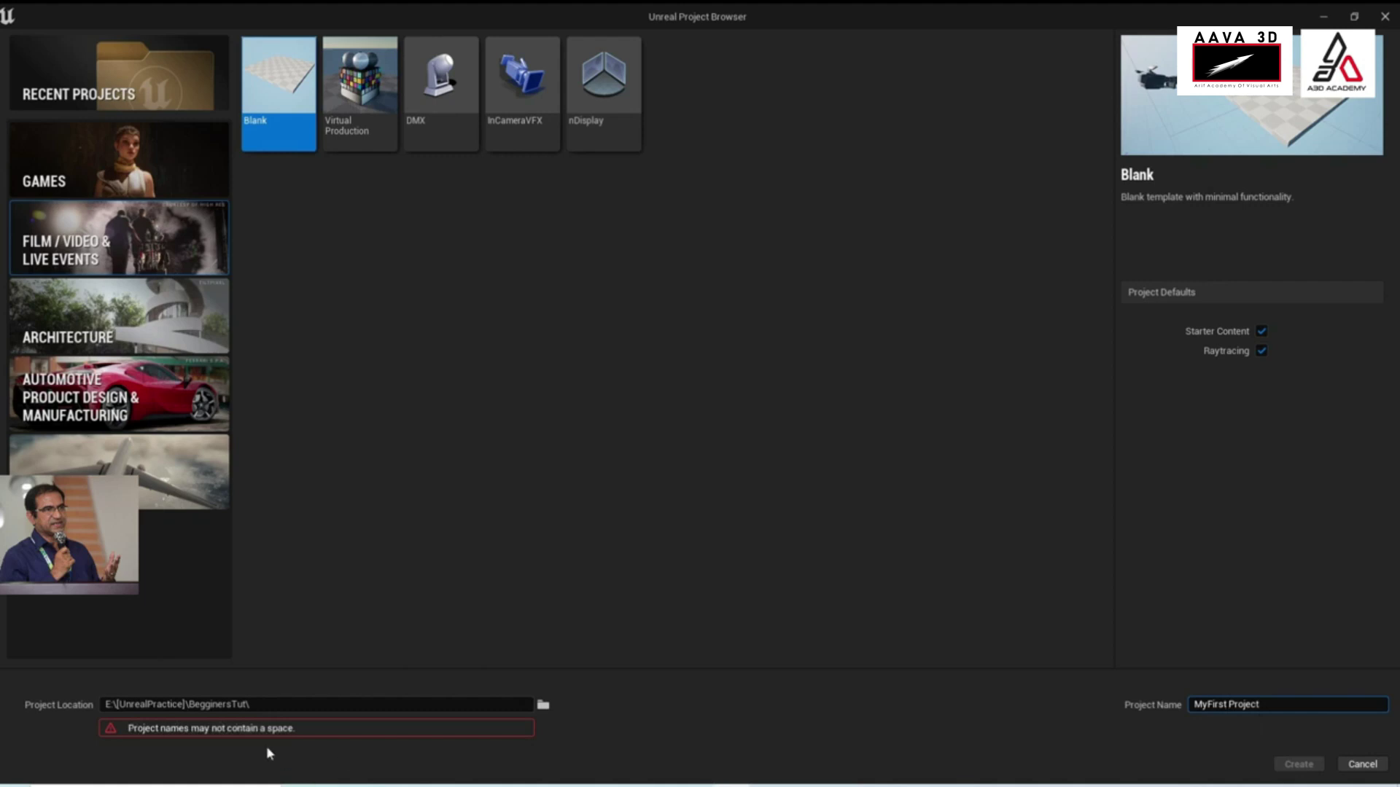
key("BackSpace")
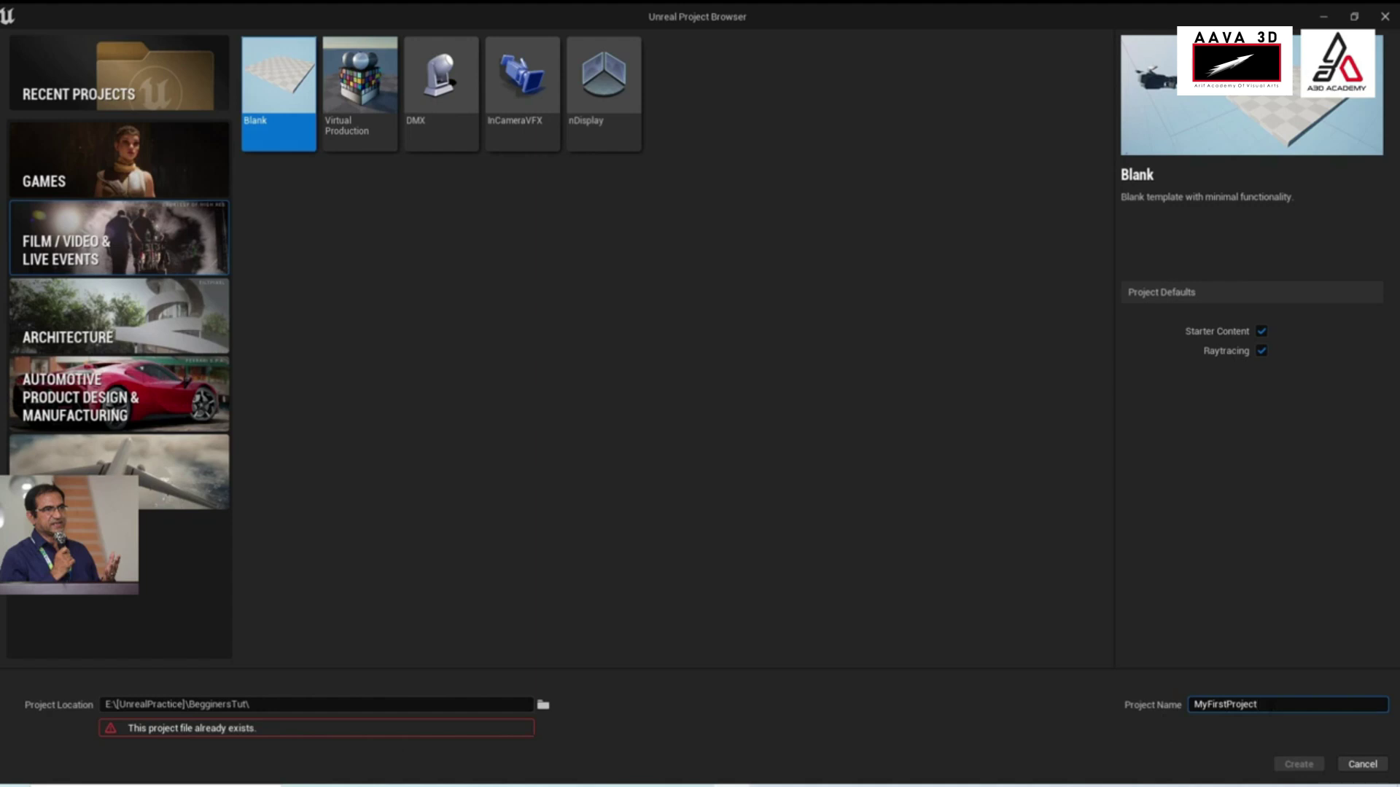
type("2")
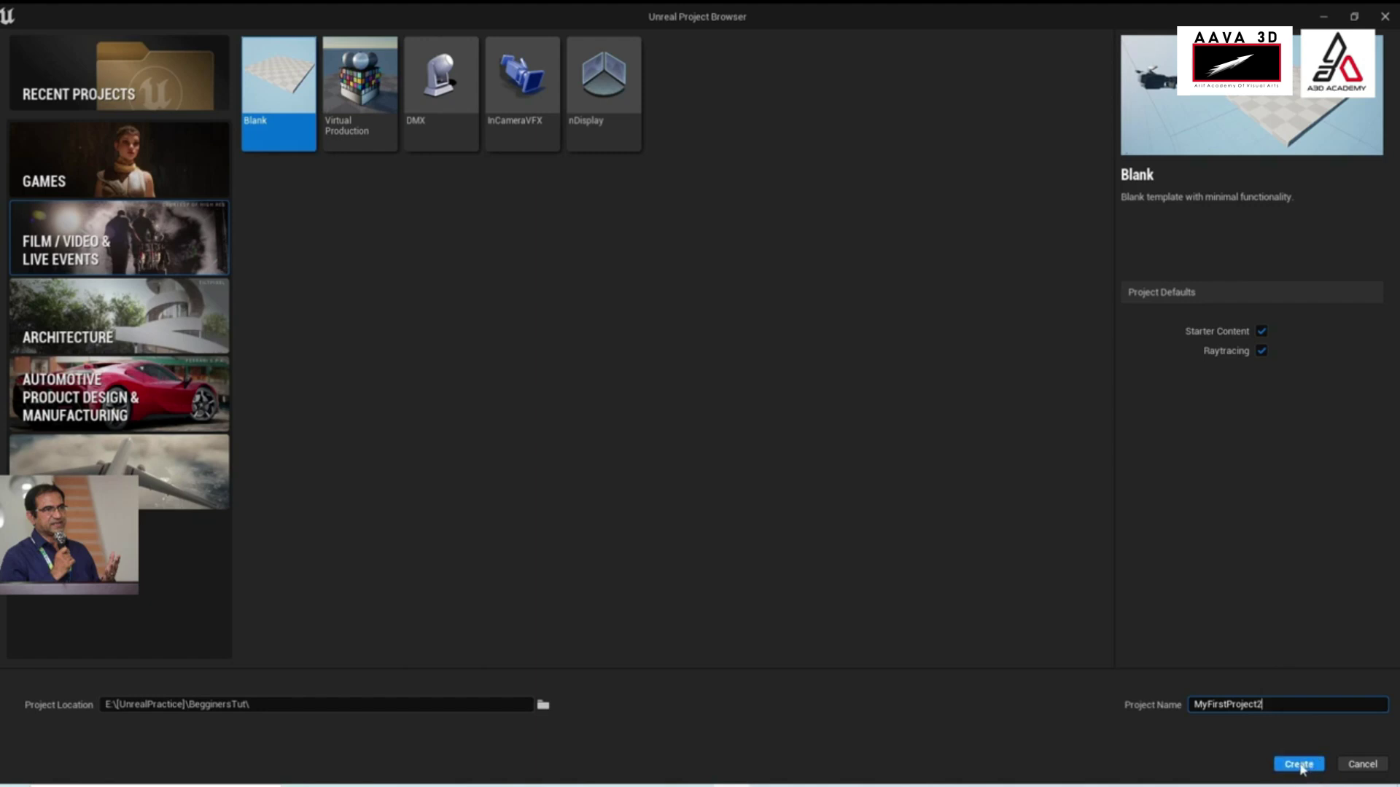
left_click(1299, 765)
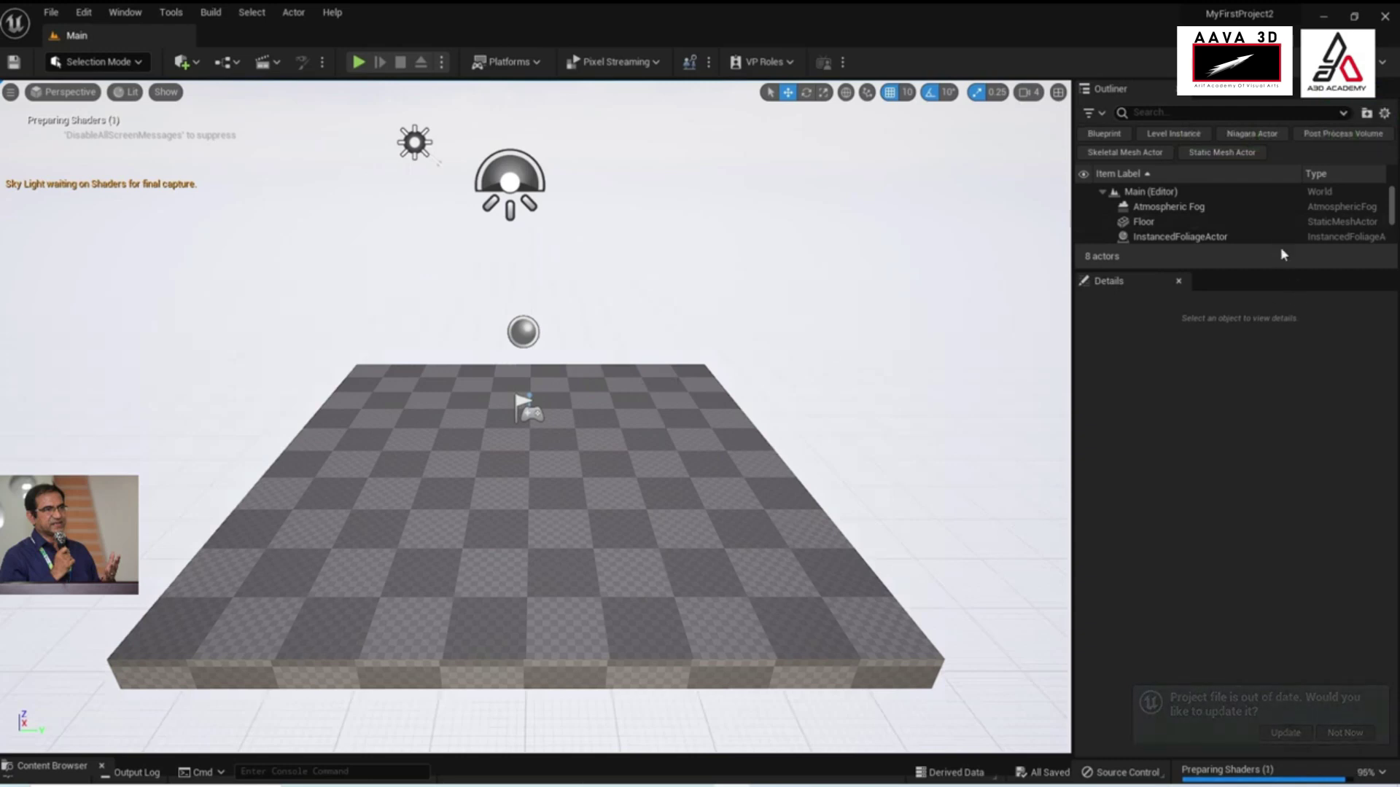
Drag the Outliner/Details splitter down so all eight level actors are listed
left_click_drag(1271, 270, 1271, 407)
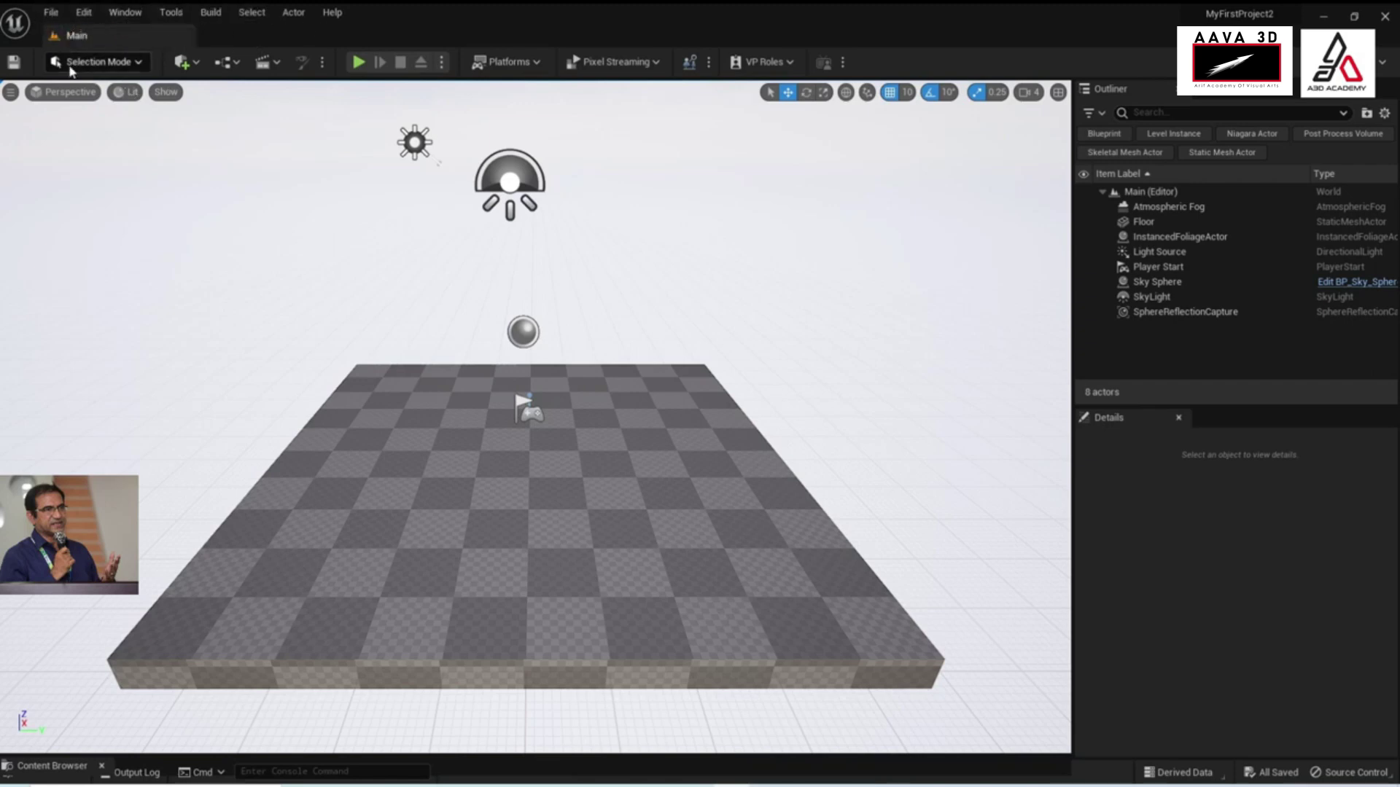
left_click(139, 63)
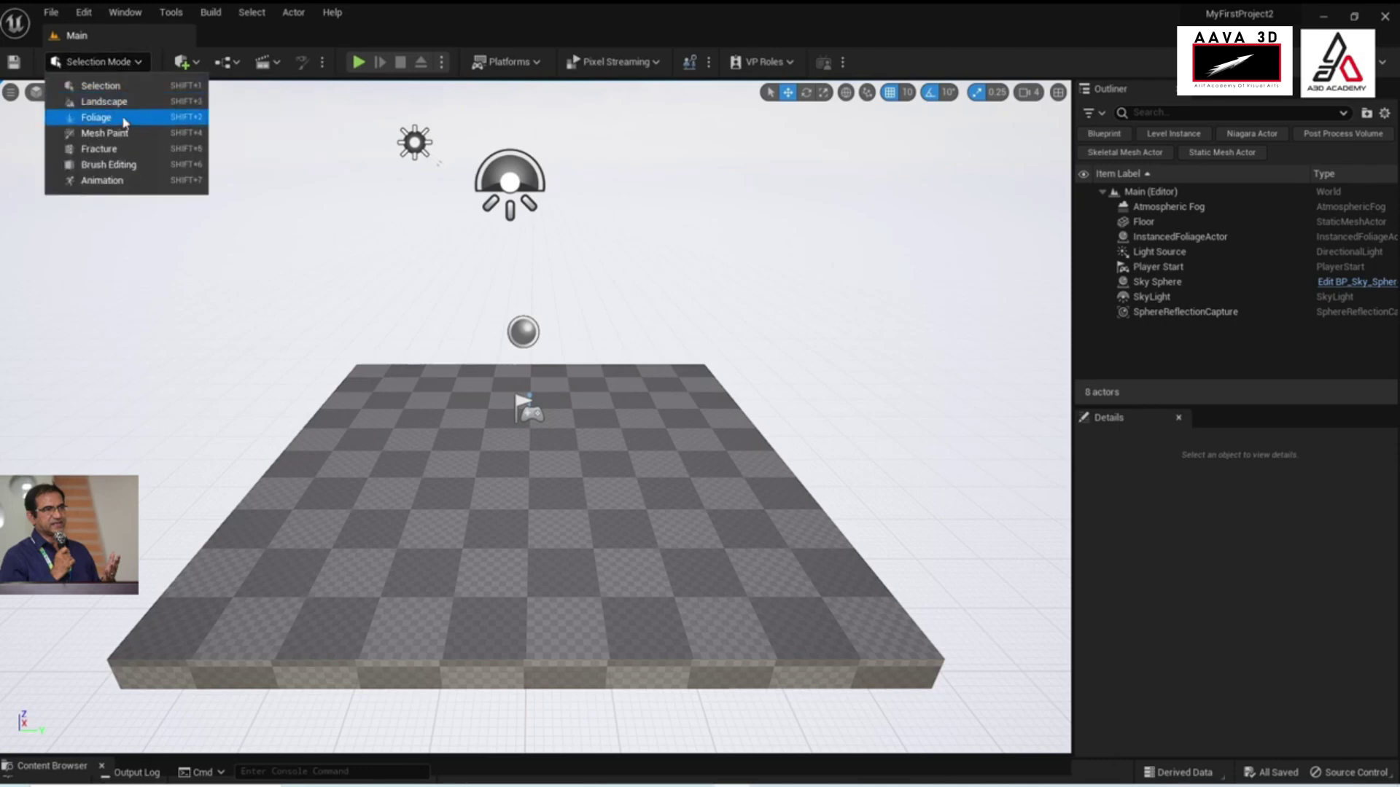
left_click(102, 88)
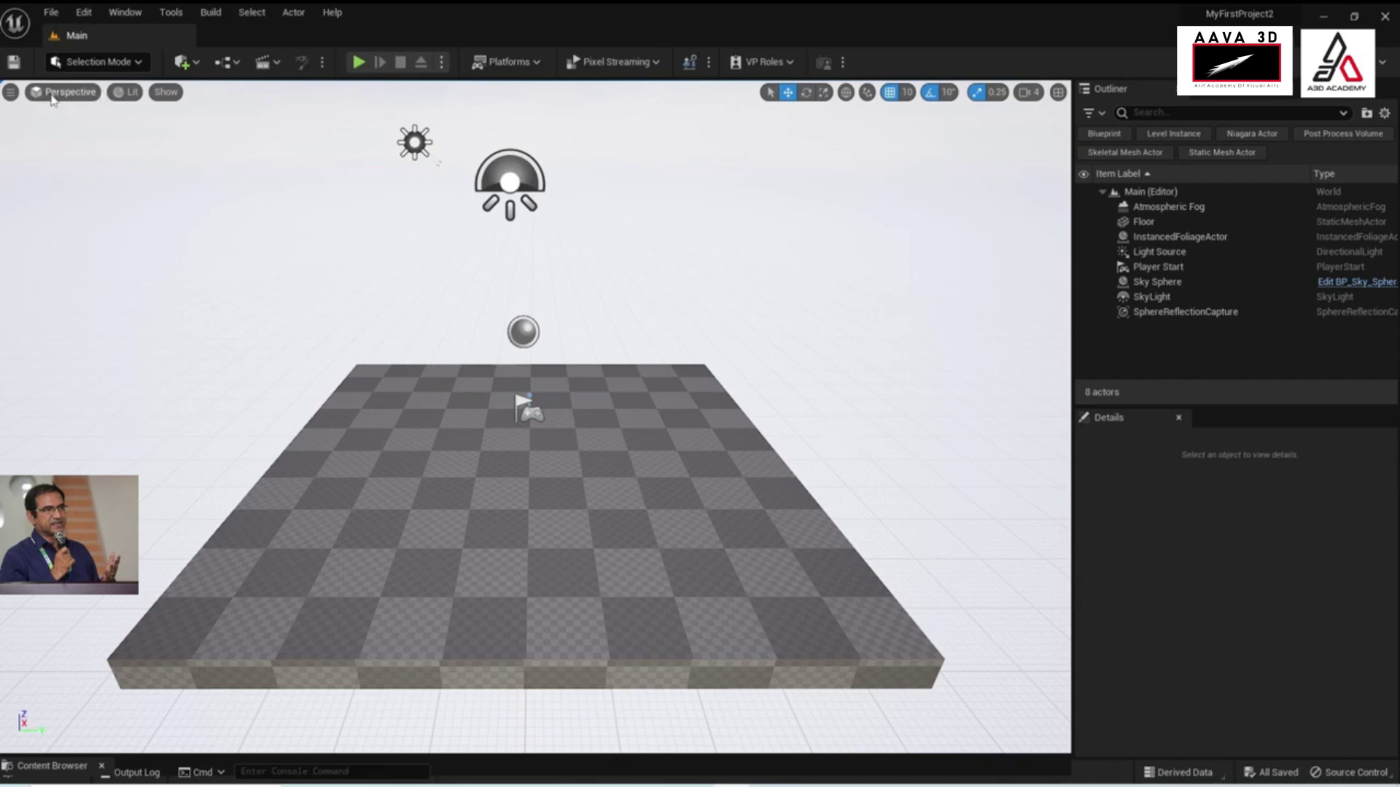
left_click(11, 93)
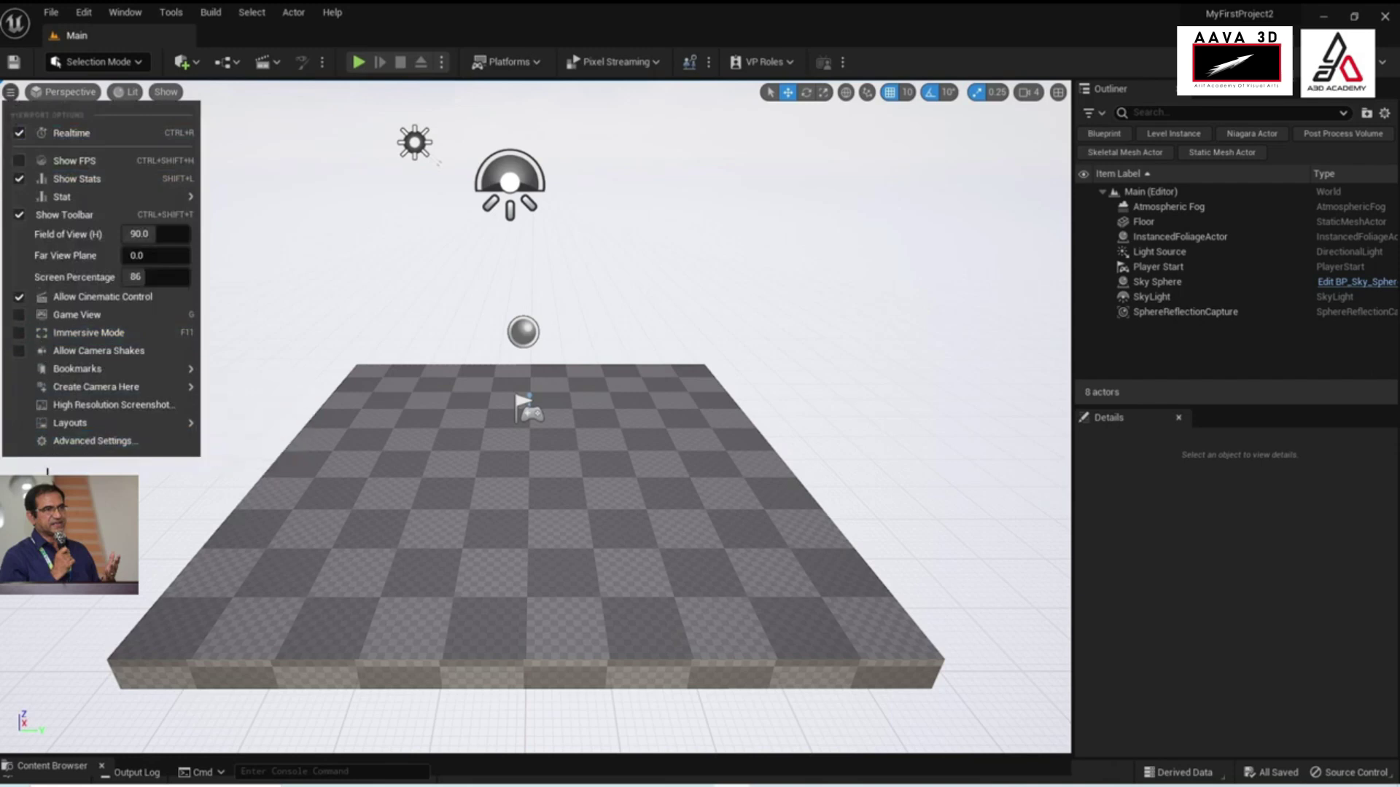
left_click(460, 12)
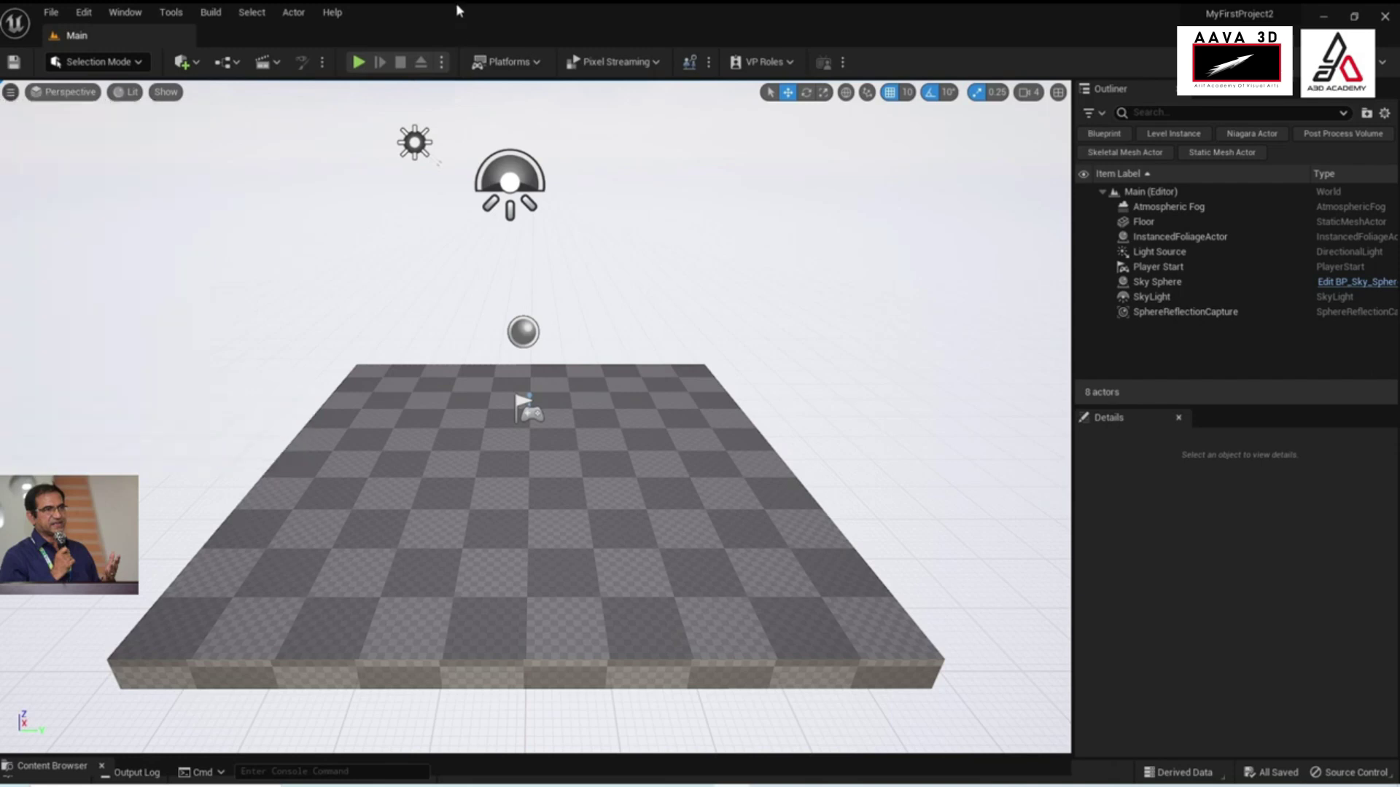
left_click(55, 95)
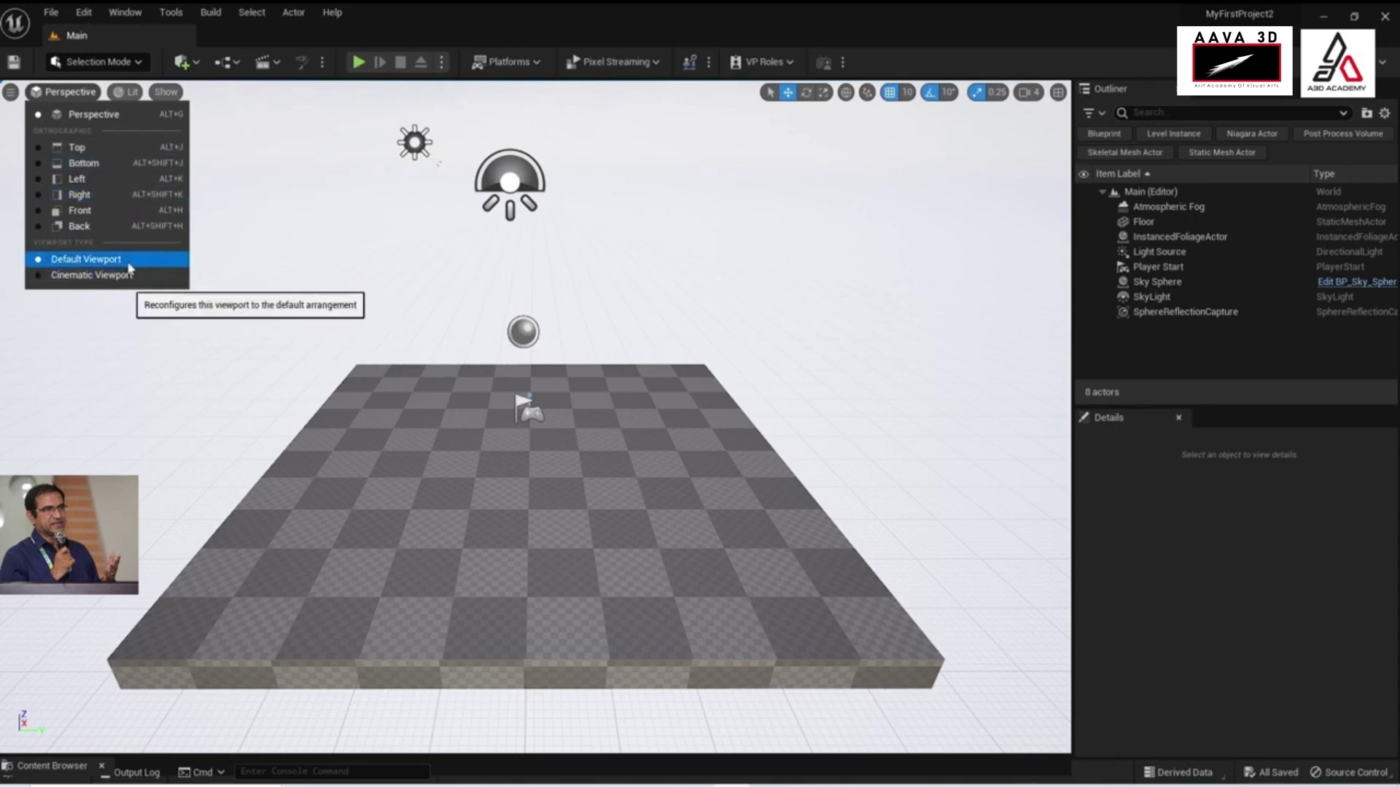
left_click(751, 11)
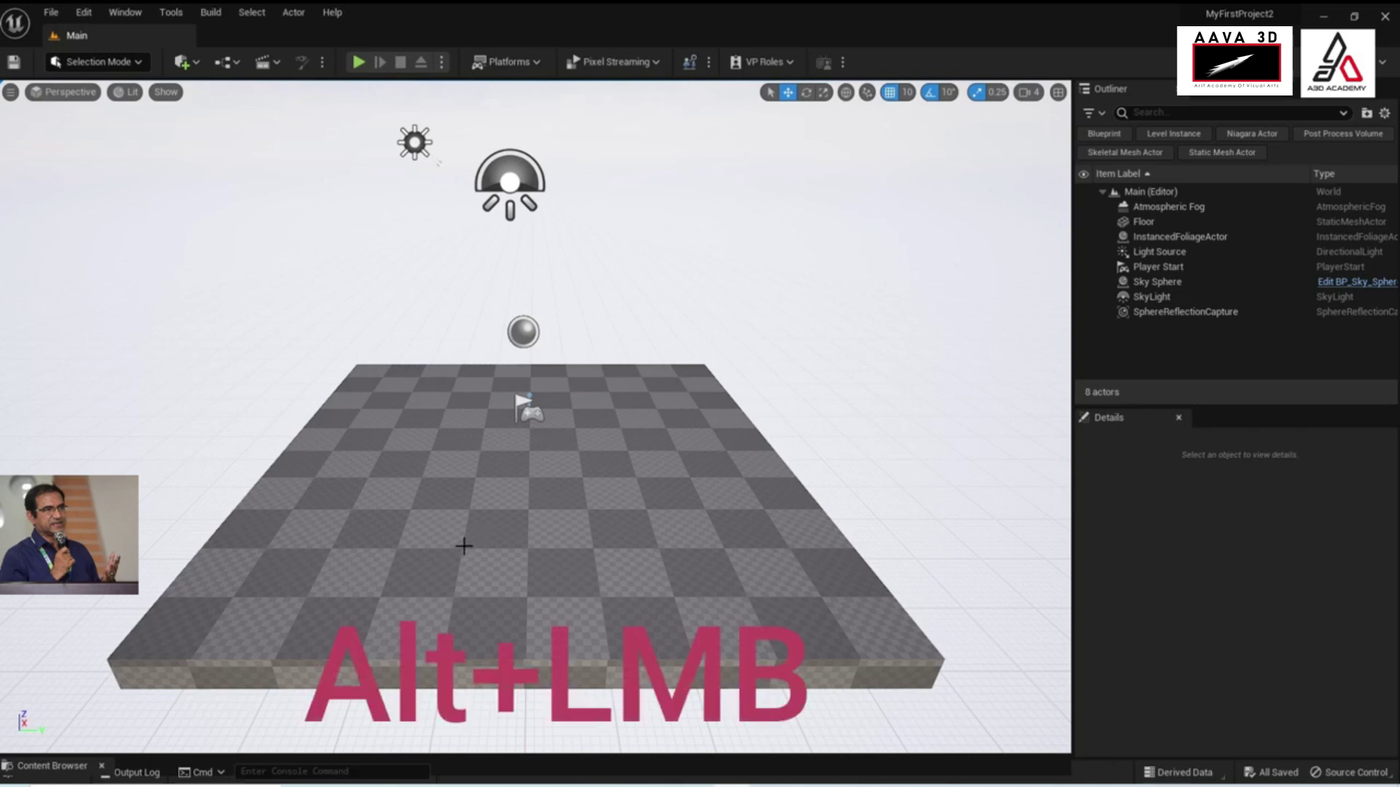
Bring the camera low and close to the floor, then select the Floor at 0, 0, 20
mouse_move(499, 500)
left_mouse_down("alt")
mouse_move(554, 503)
mouse_move(499, 500)
left_mouse_up("alt")
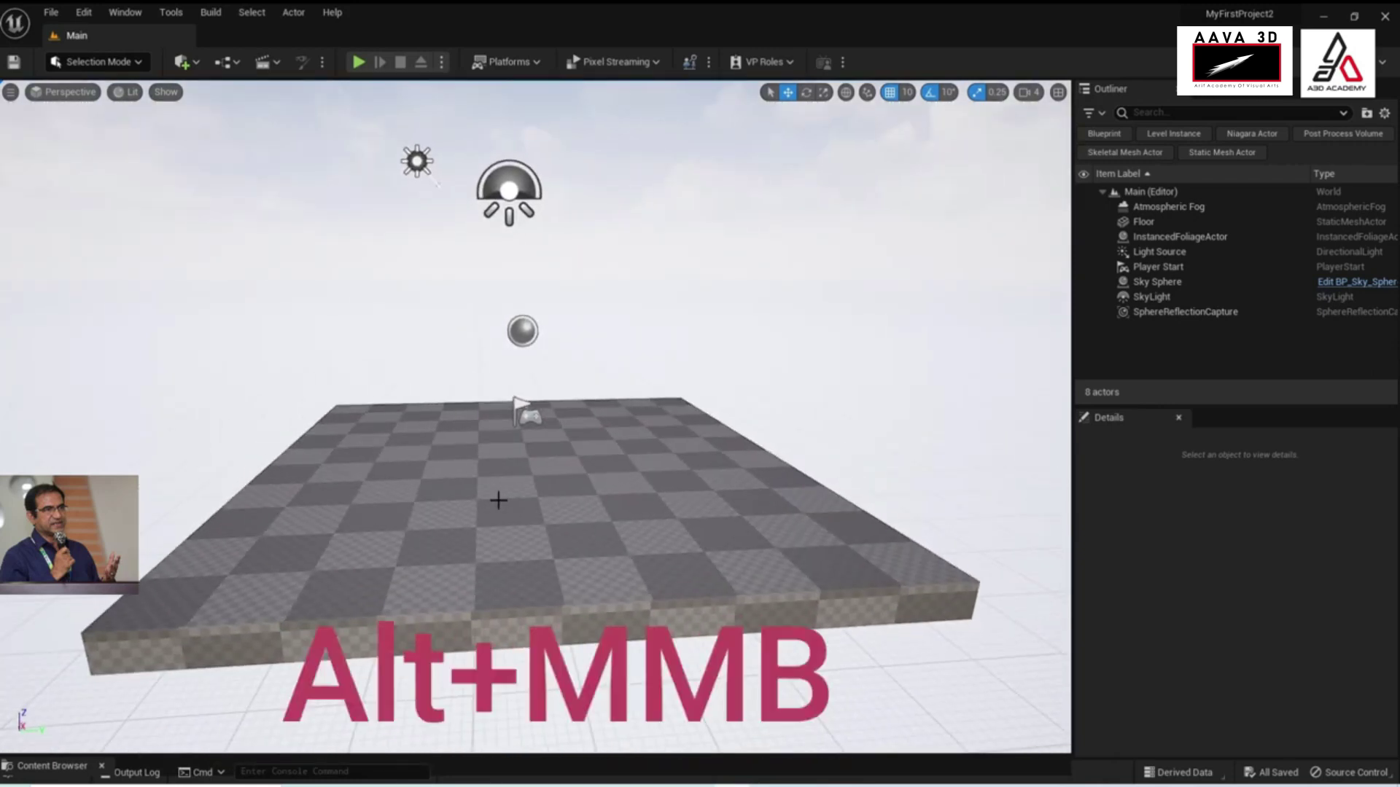
mouse_move(510, 514)
middle_mouse_down("alt")
mouse_move(525, 339)
mouse_move(514, 520)
middle_mouse_up("alt")
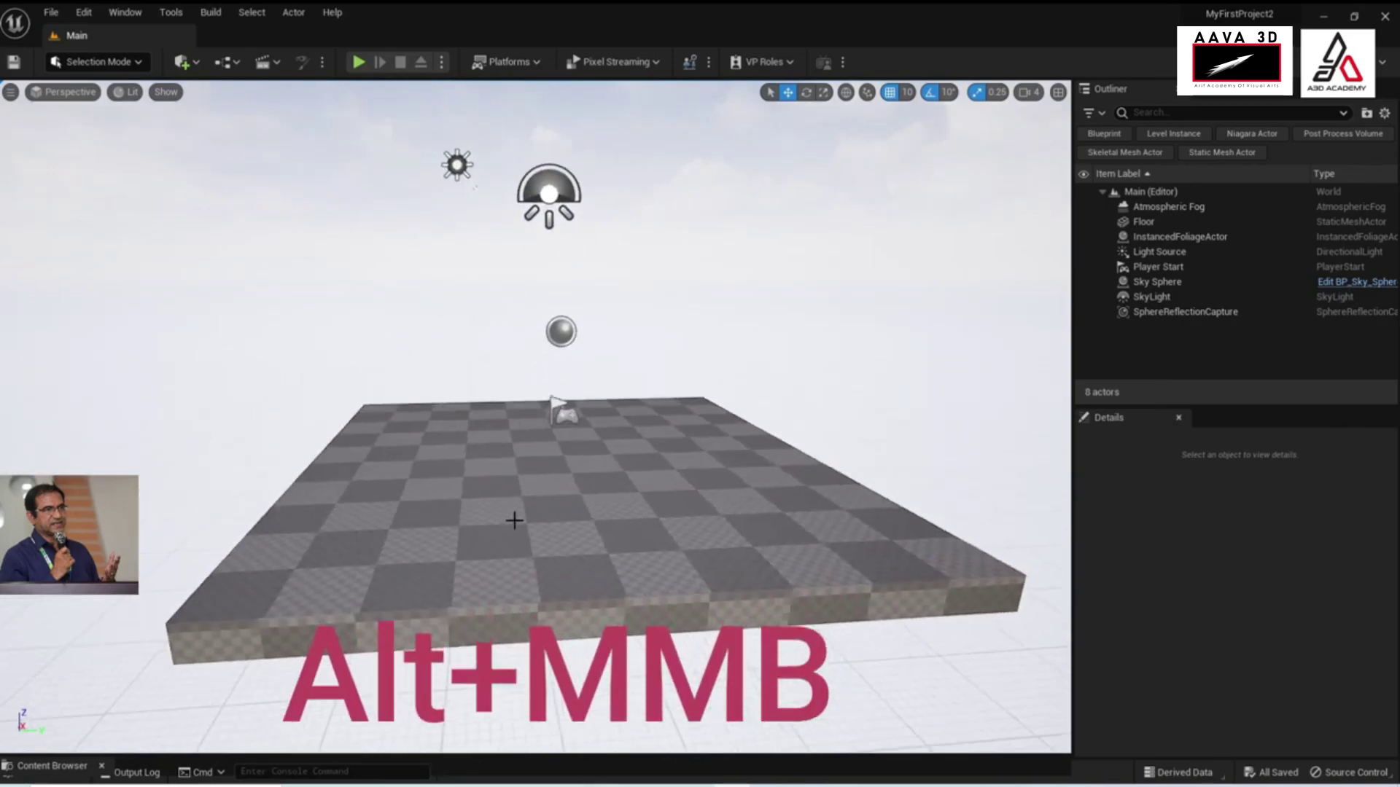
mouse_move(580, 529)
right_mouse_down("alt")
mouse_move(641, 503)
mouse_move(530, 504)
mouse_move(585, 519)
right_mouse_up("alt")
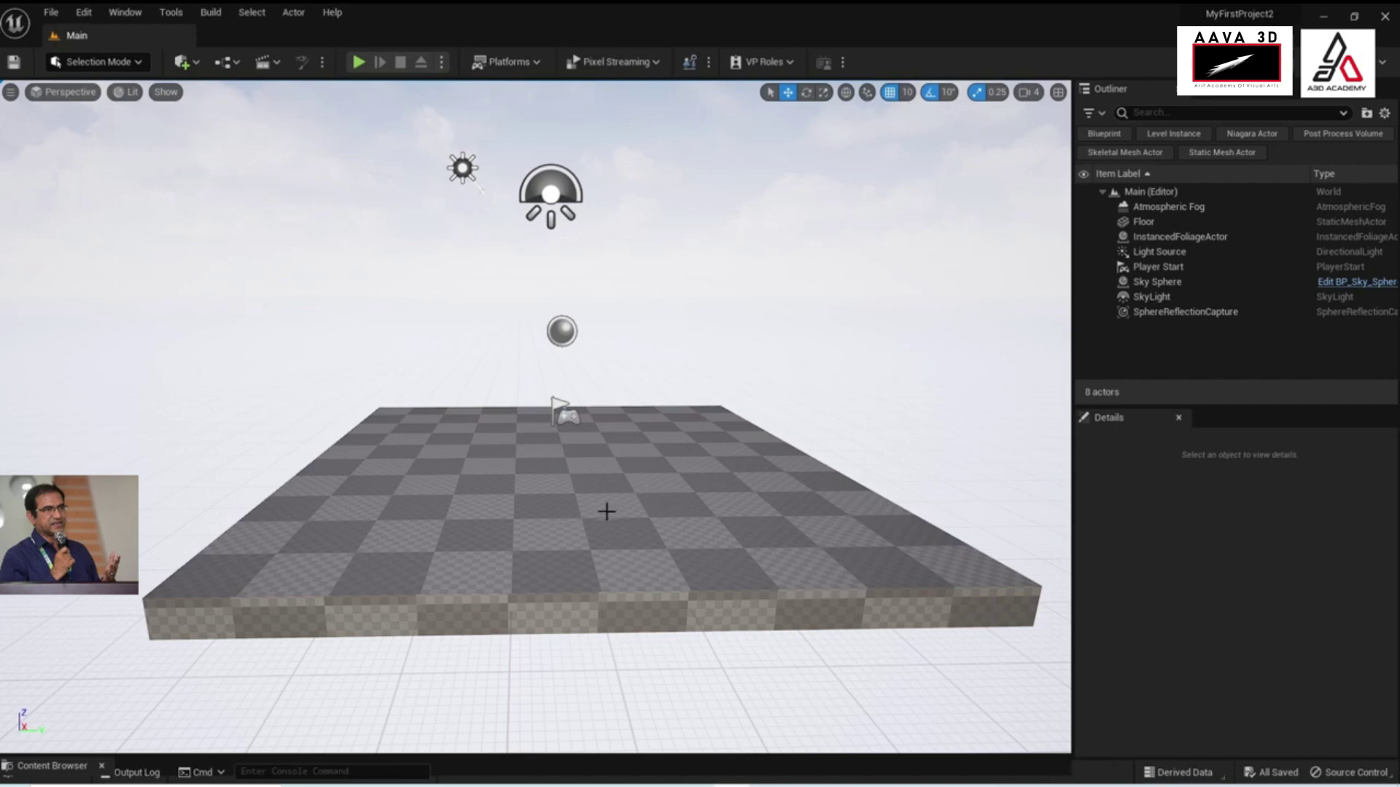
left_click(576, 521)
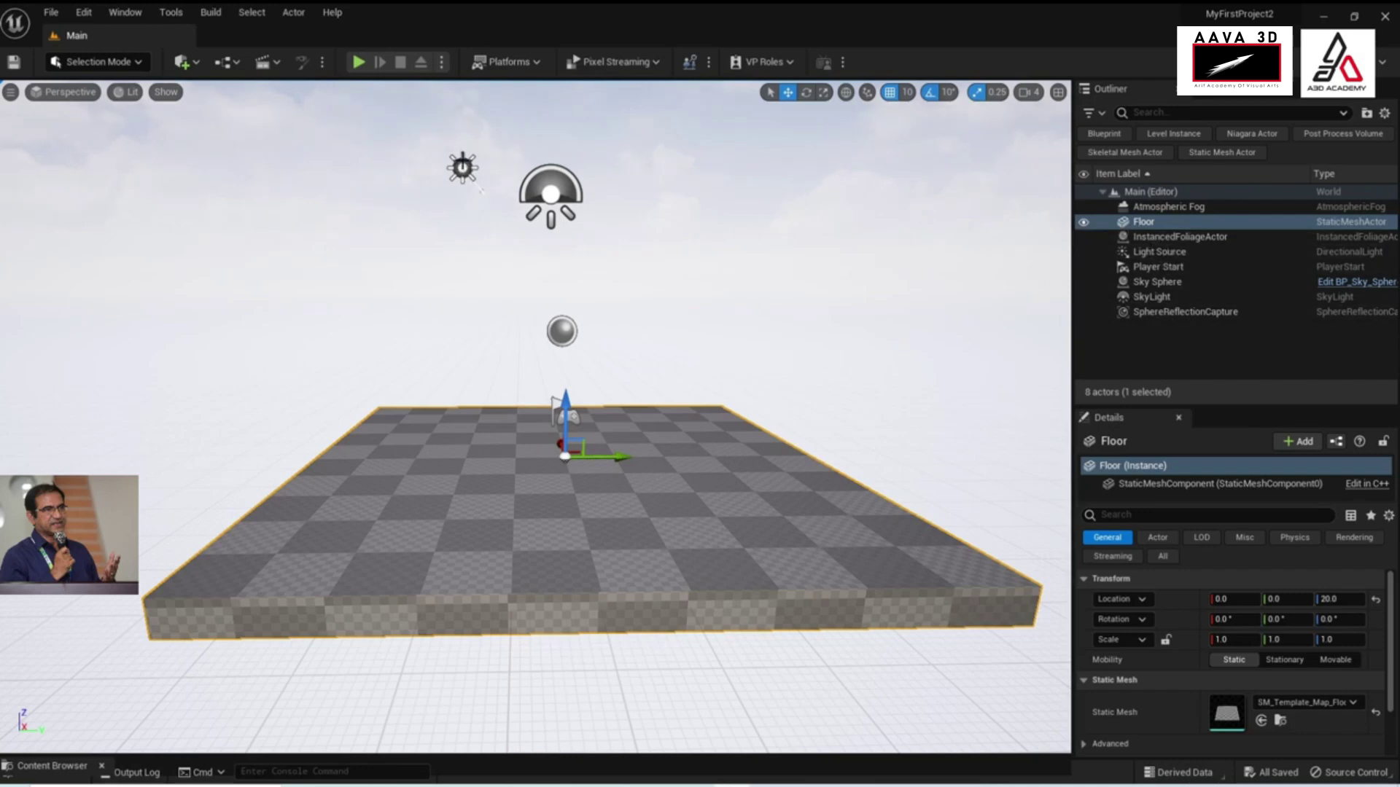
Inspect the Light Source and SkyLight, then show the four-pane Back, Right, Top, Perspective layout
left_click(462, 168)
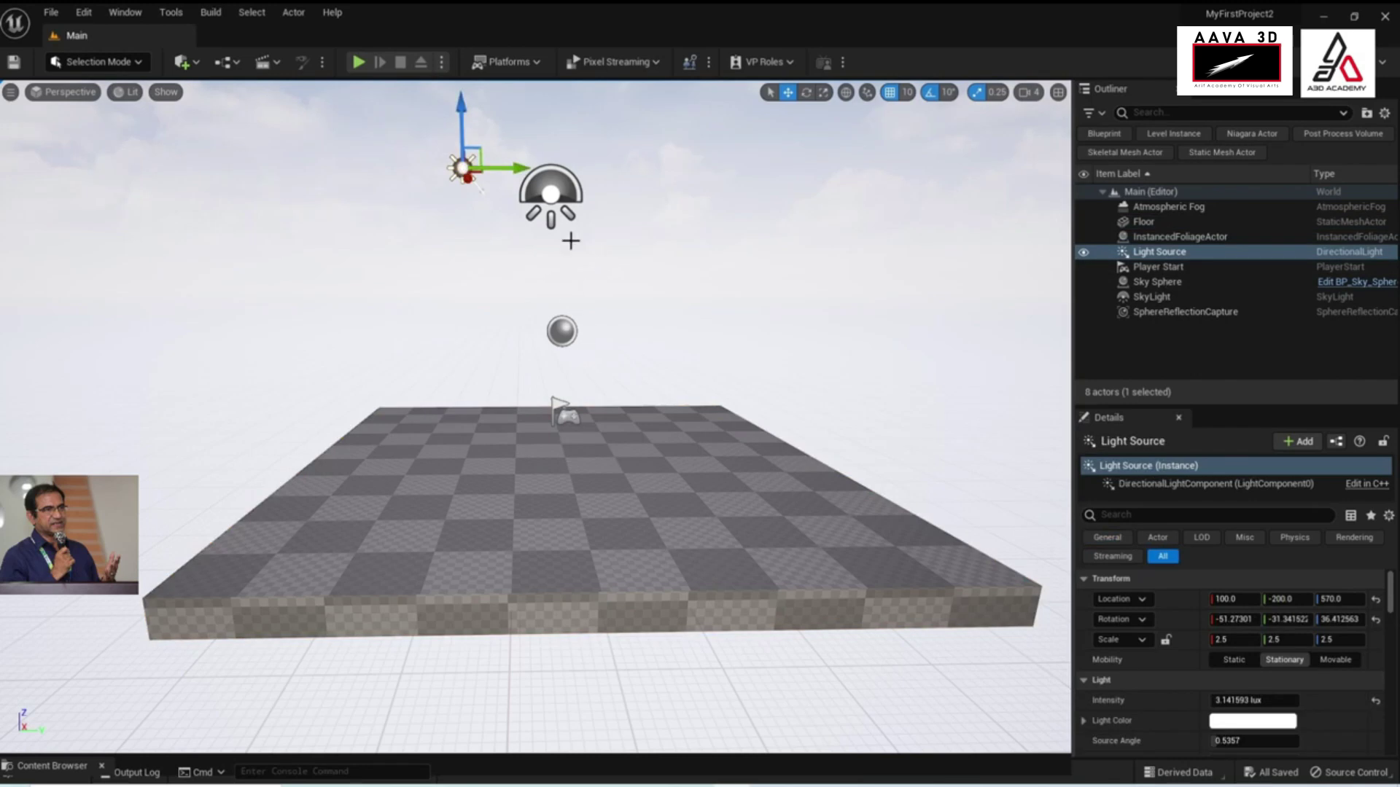
left_click(561, 191)
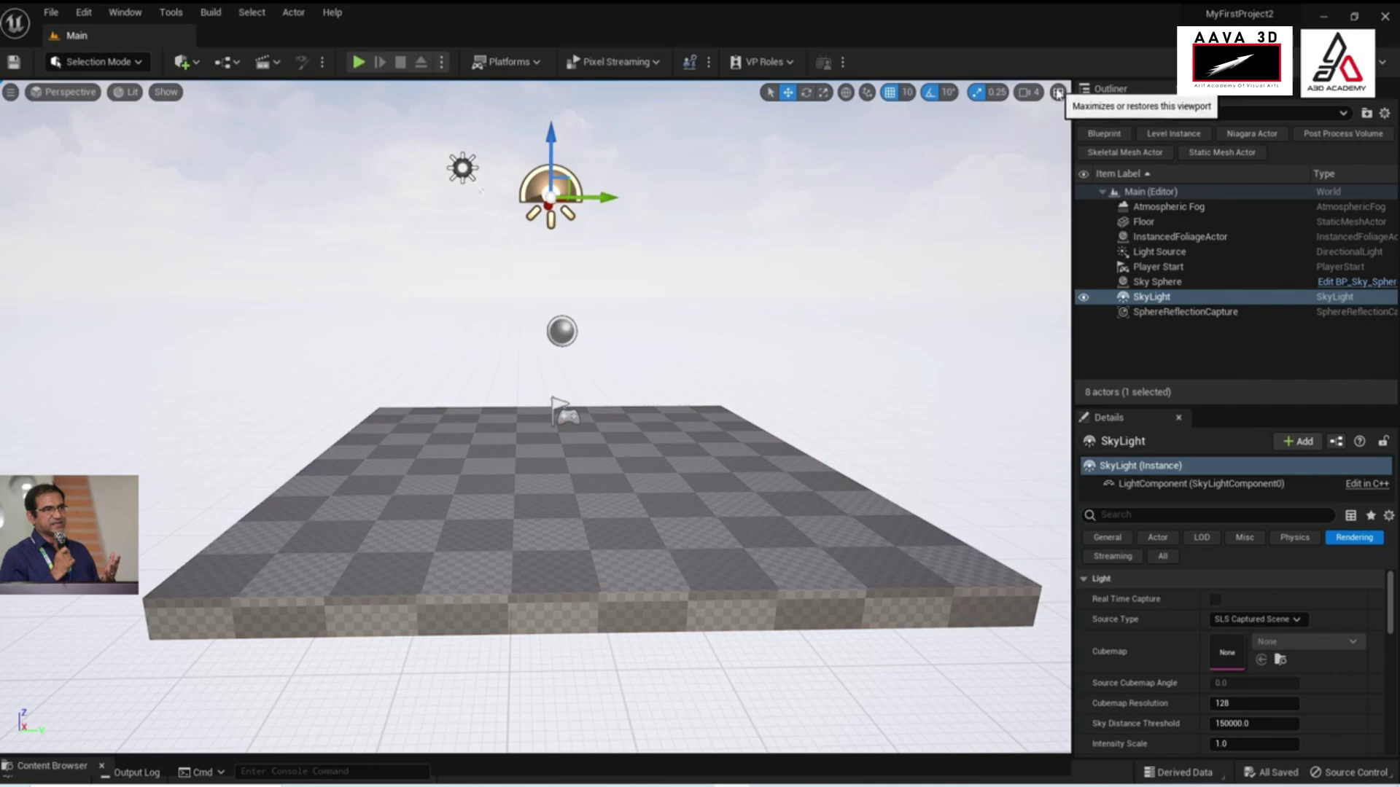
left_click(1058, 93)
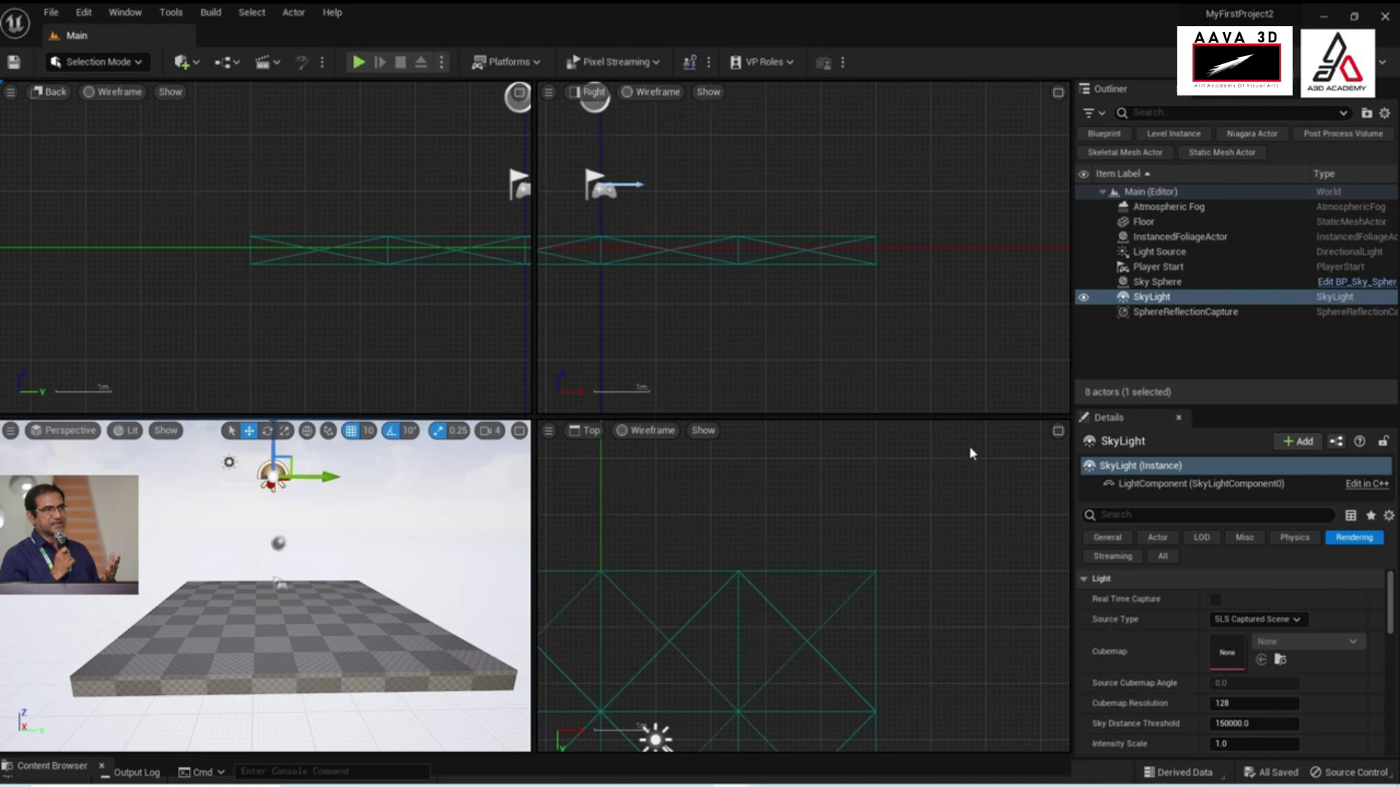
Maximize and pan the Top view, clear the selection, and return to four panes
left_click(1057, 431)
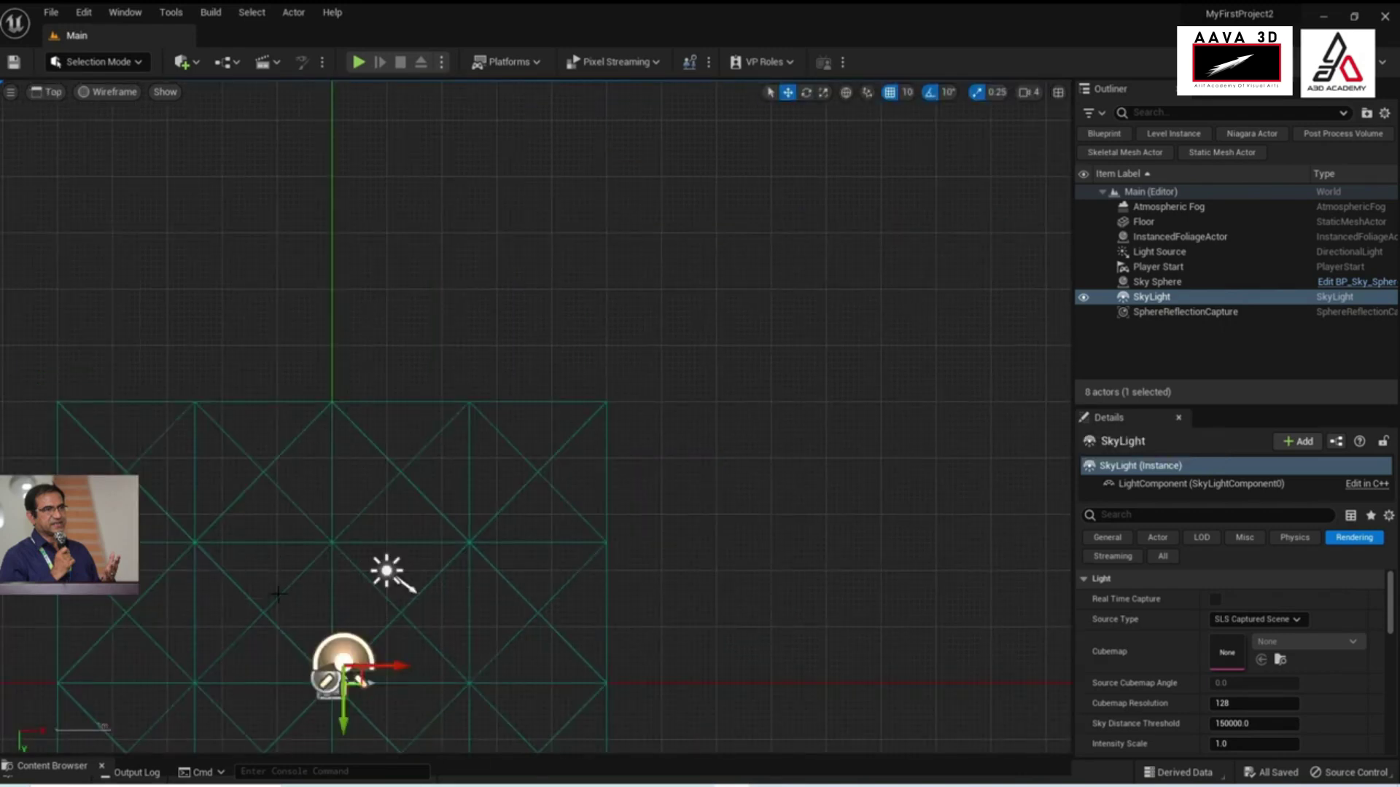
mouse_move(628, 478)
right_mouse_down()
mouse_move(816, 232)
mouse_move(823, 250)
right_mouse_up()
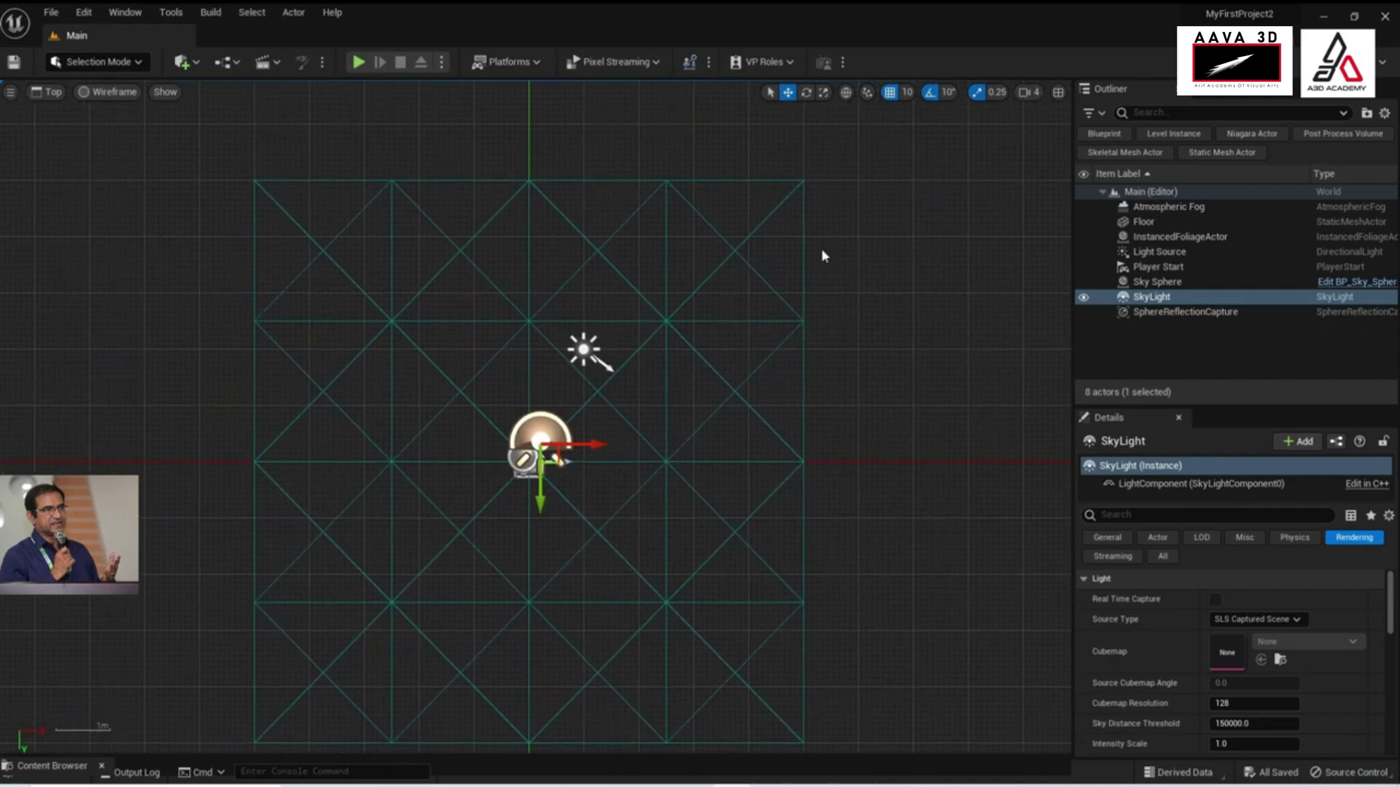
left_click(977, 161)
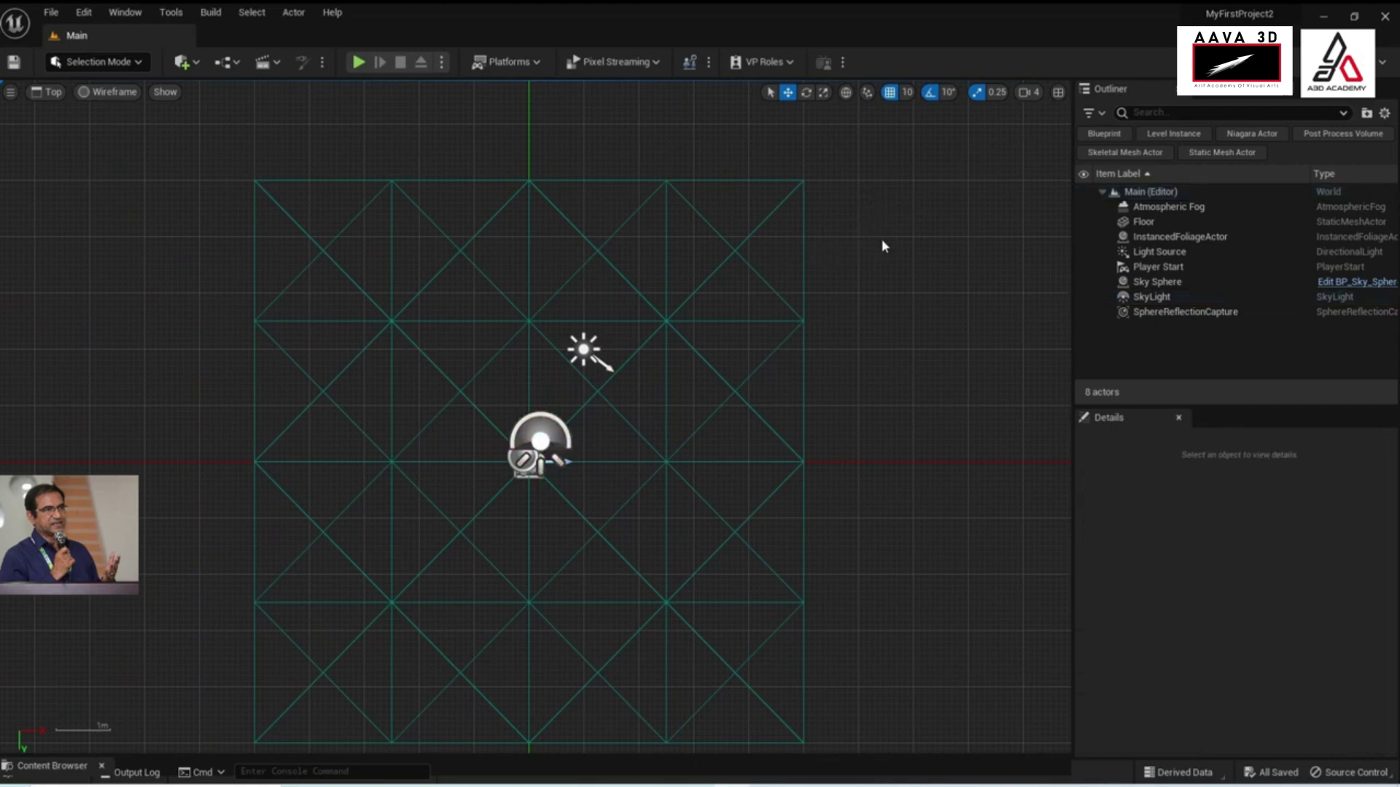
left_click(1058, 92)
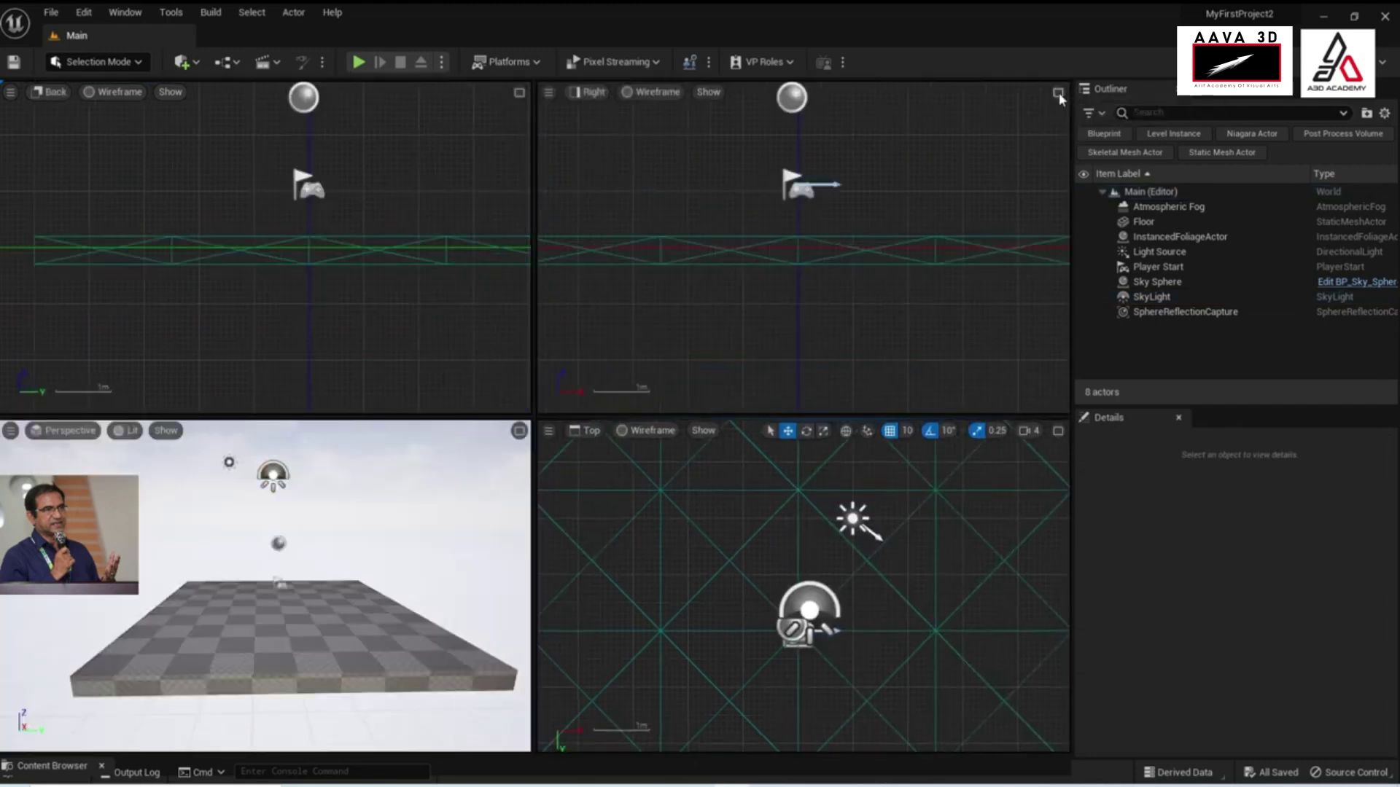
Select the Sky Sphere in Perspective, try rotate and scale modes, then maximize Perspective
left_click(338, 539)
left_click(278, 543)
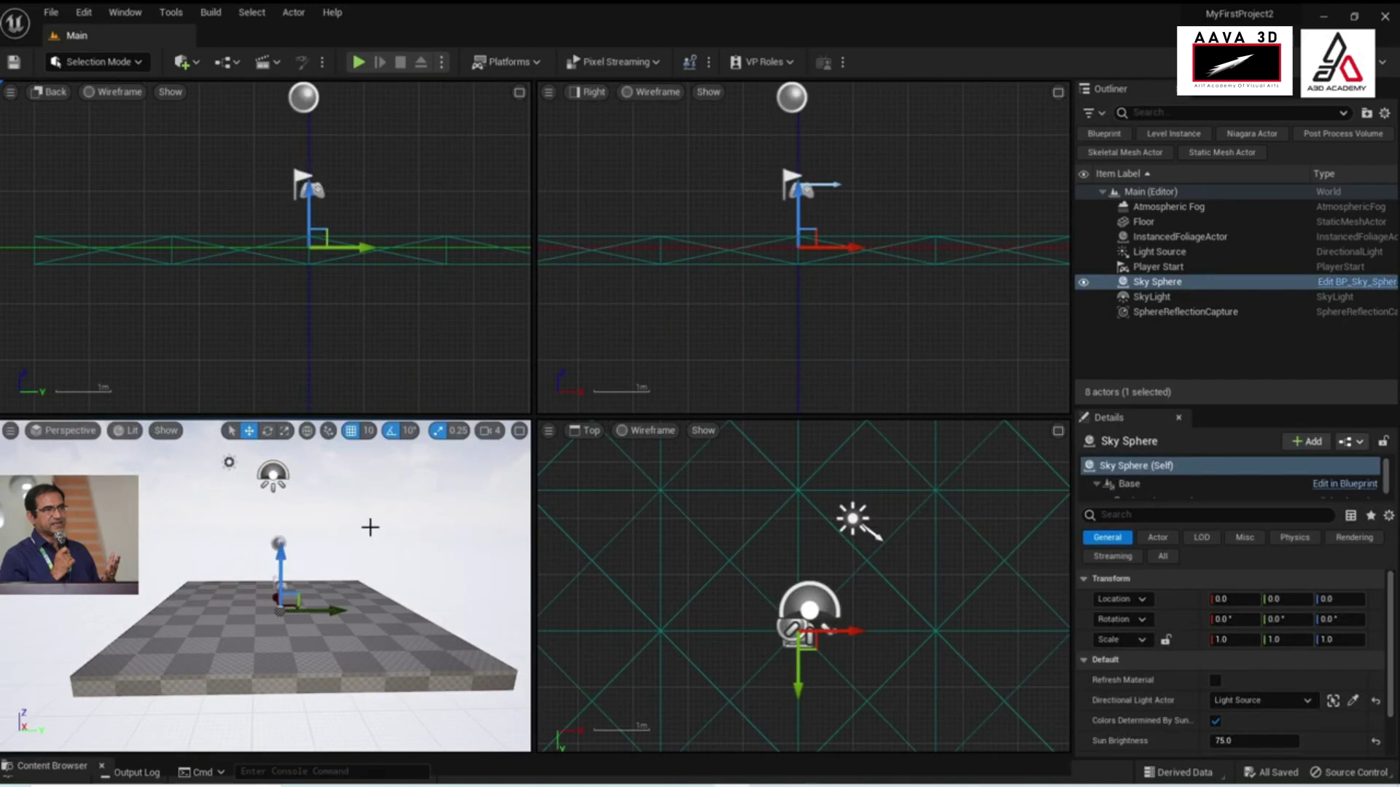
key("e")
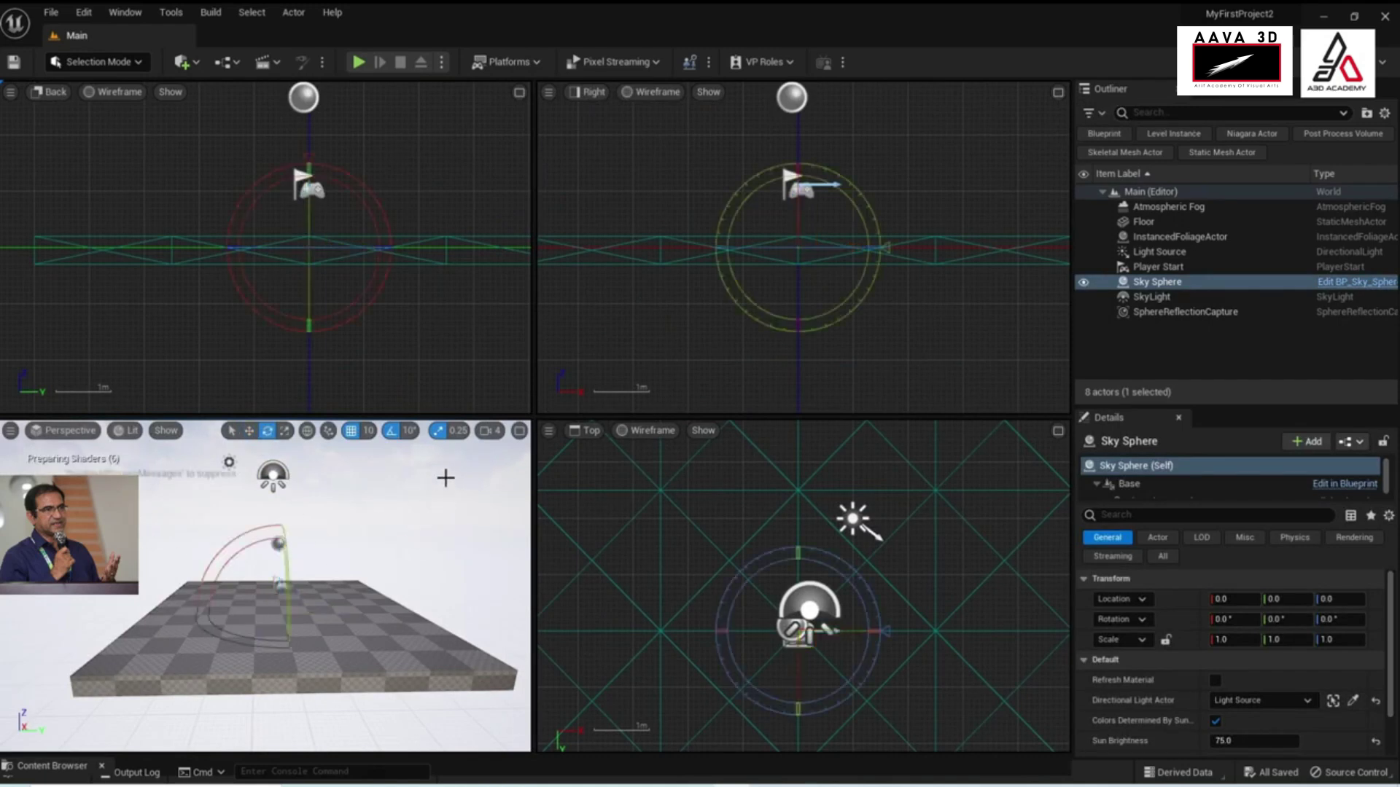
key("r")
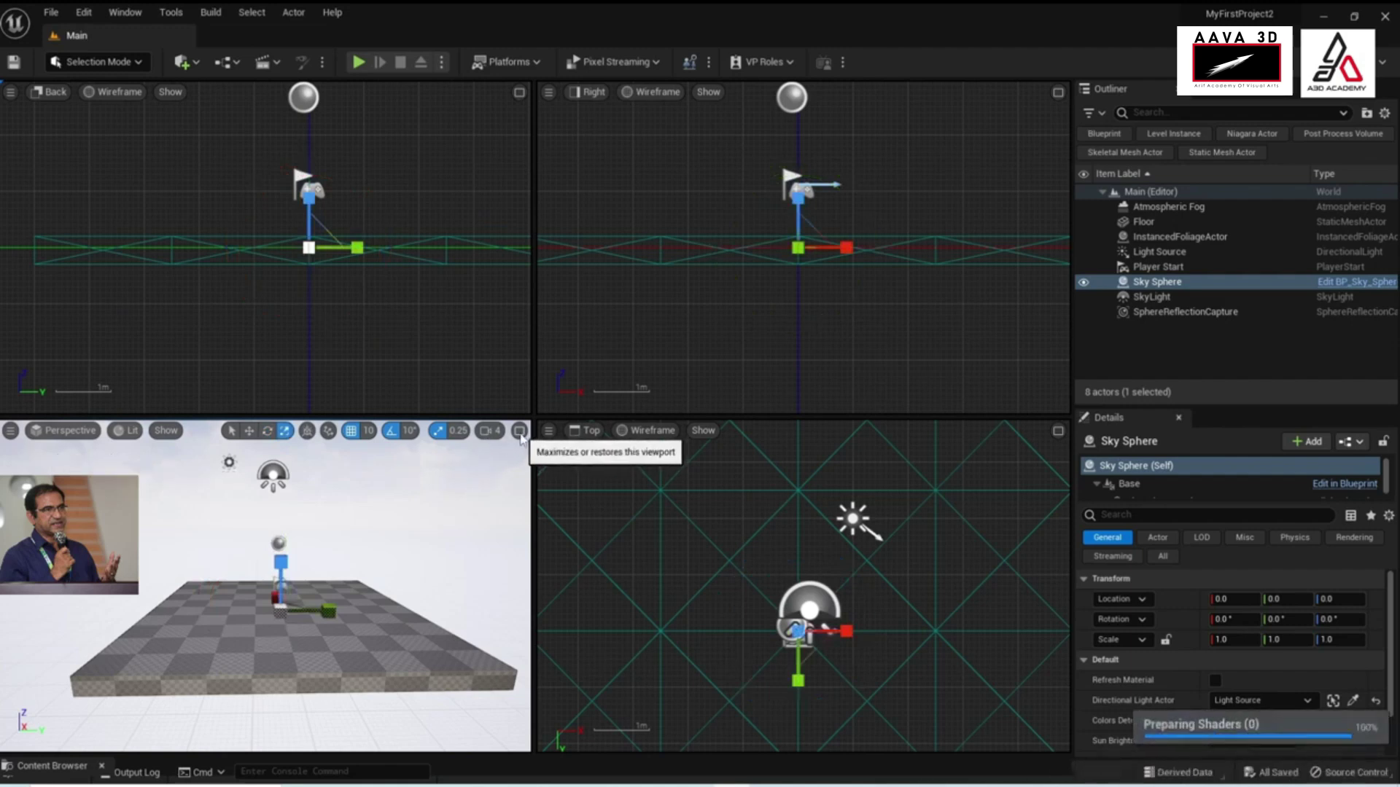
left_click(520, 435)
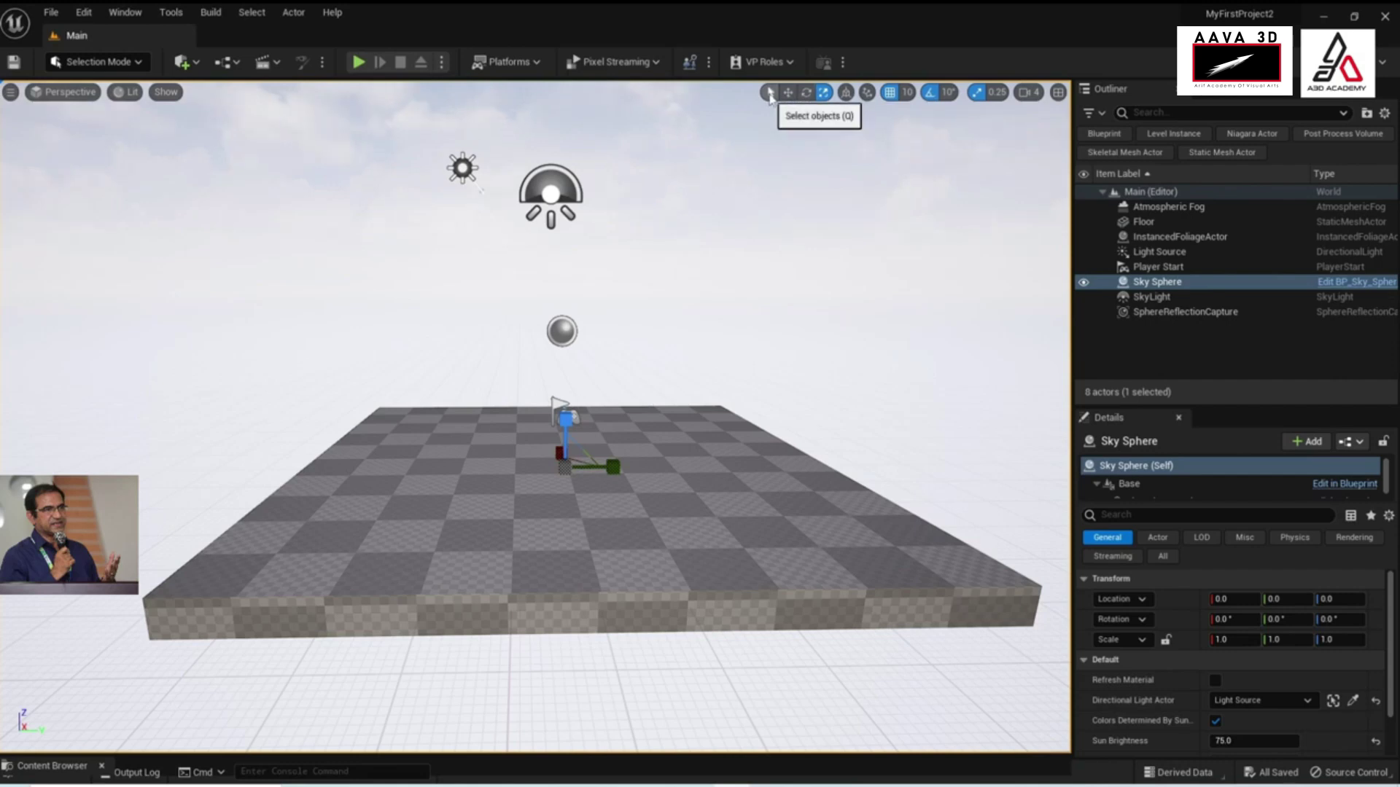
In Select mode, click the Floor, SphereReflectionCapture and SkyLight, ending on the Floor
key("q")
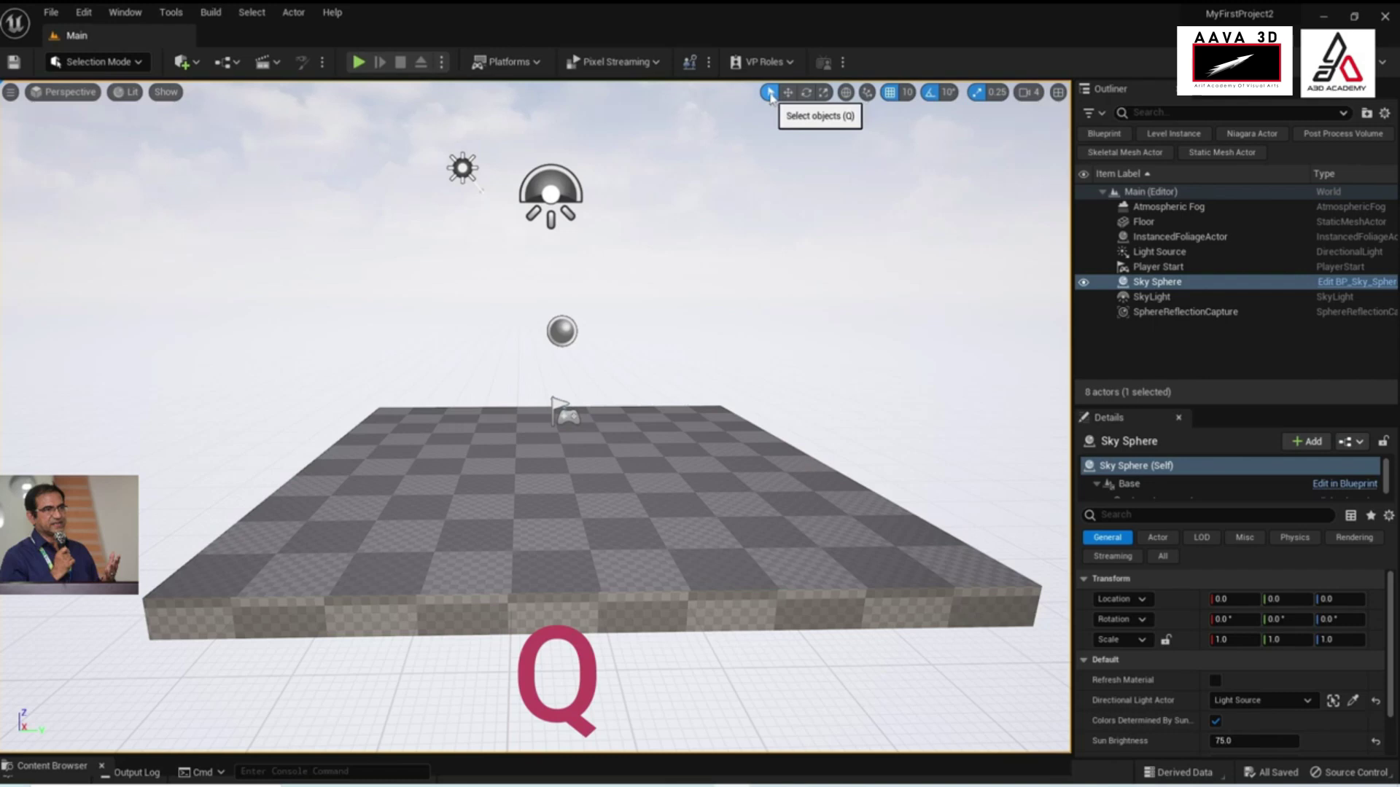
left_click(521, 482)
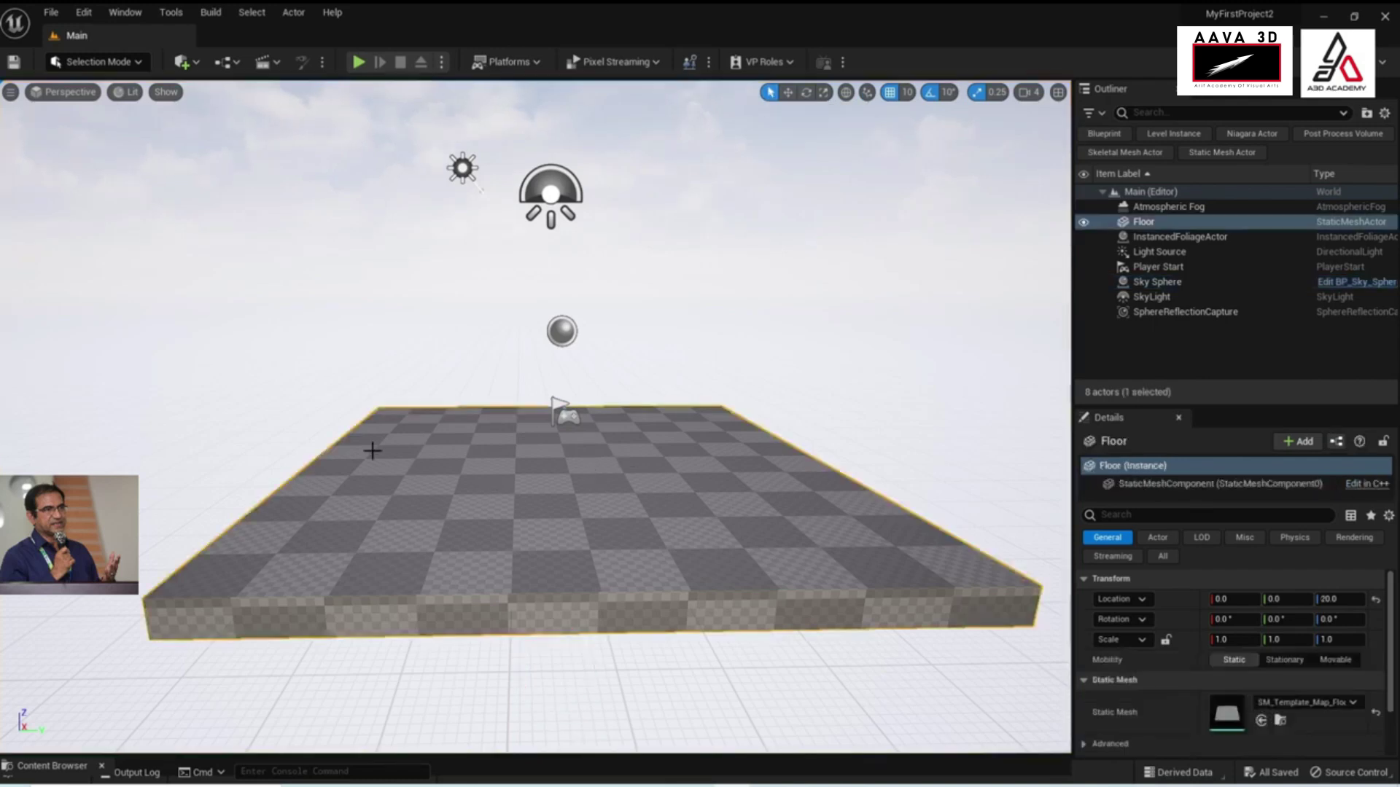
left_click(565, 335)
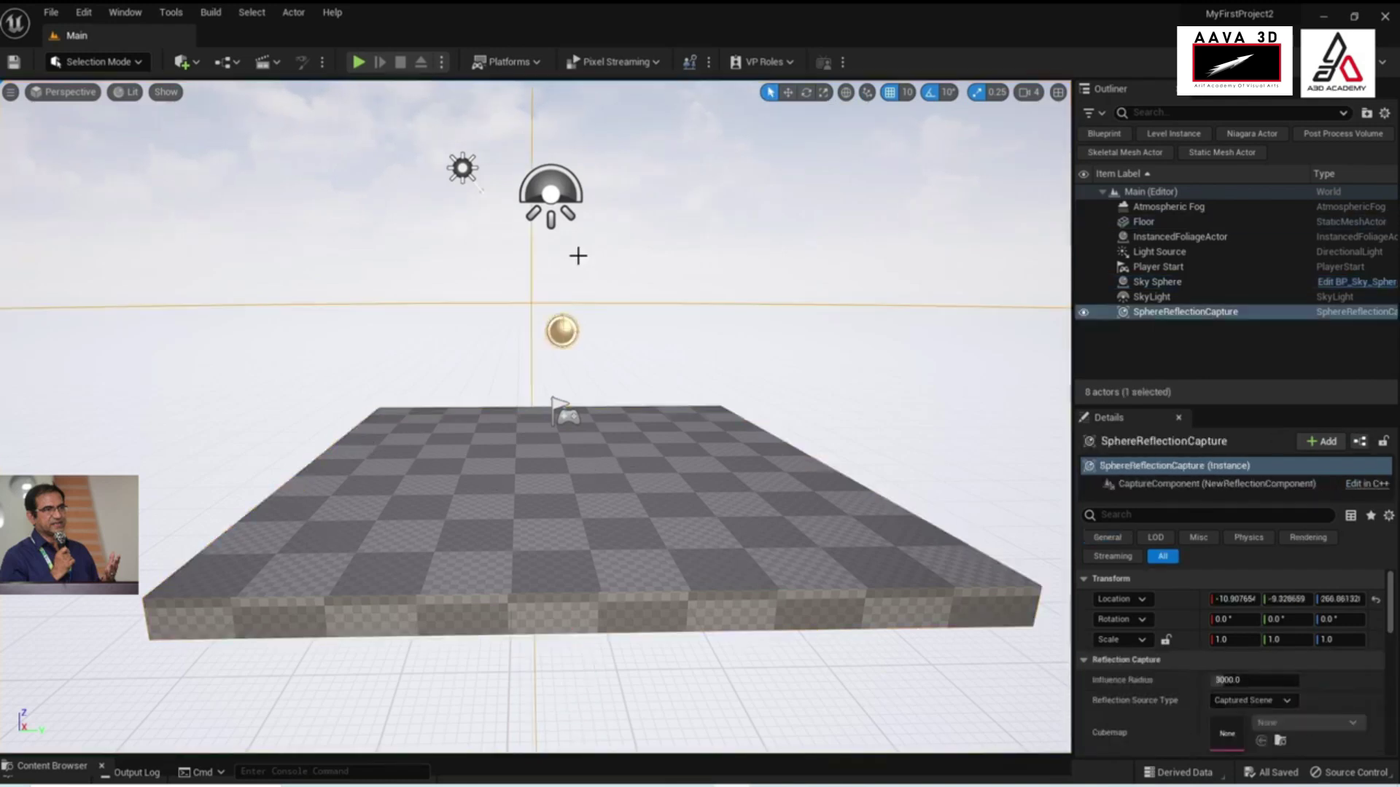
left_click(571, 365)
left_click(575, 495)
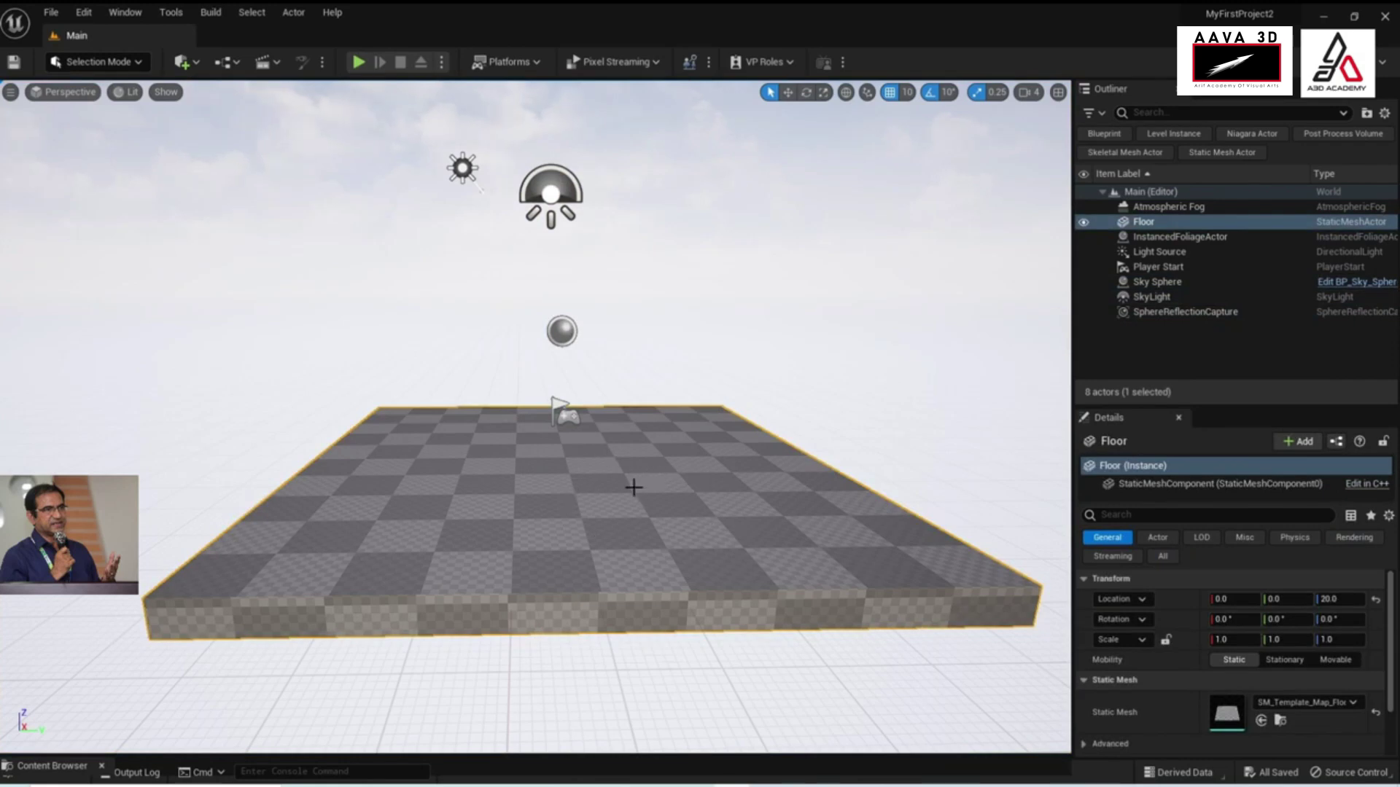
Switch to Move mode and reselect the Floor after checking SkyLight, Light Source and reflection capture
key("w")
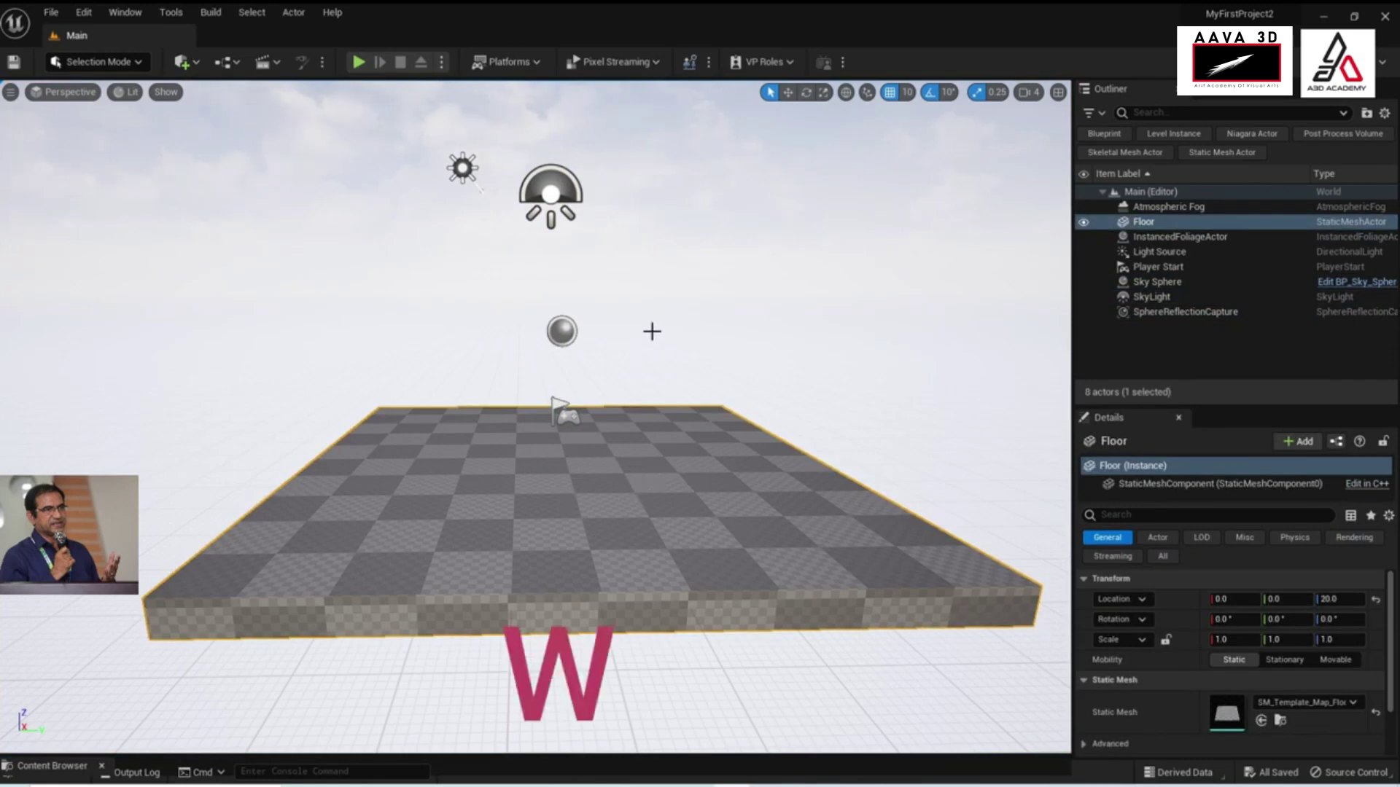
key("w")
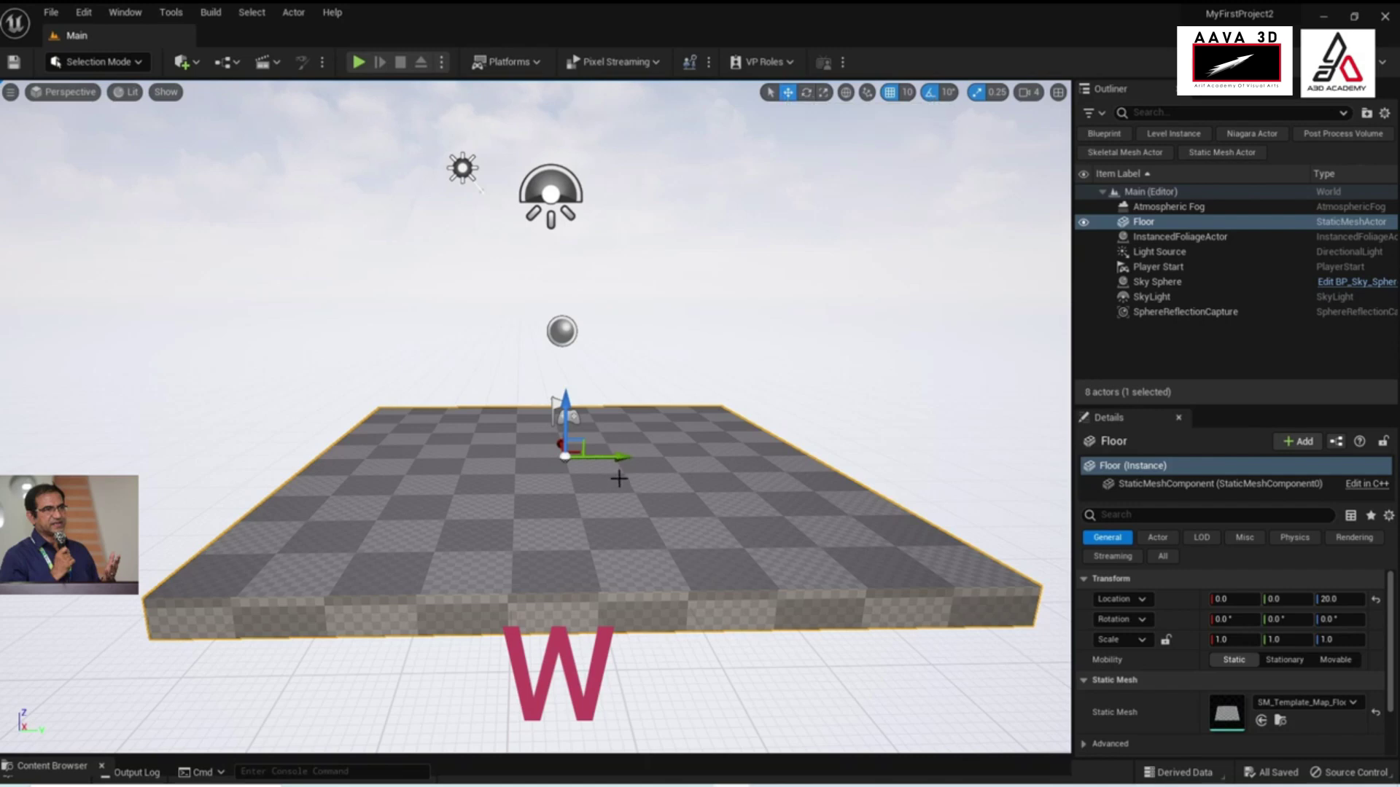
left_click(551, 188)
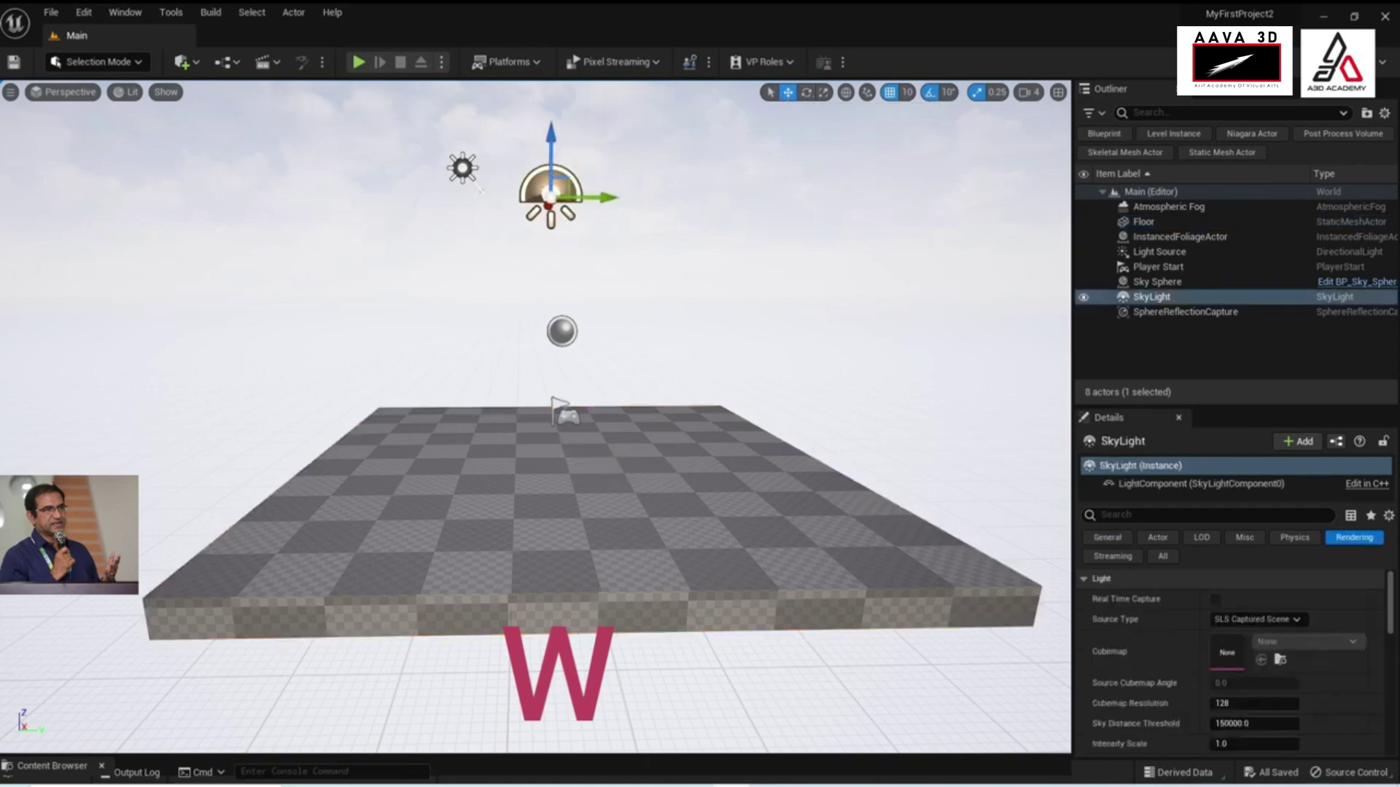
left_click(475, 175)
left_click(561, 336)
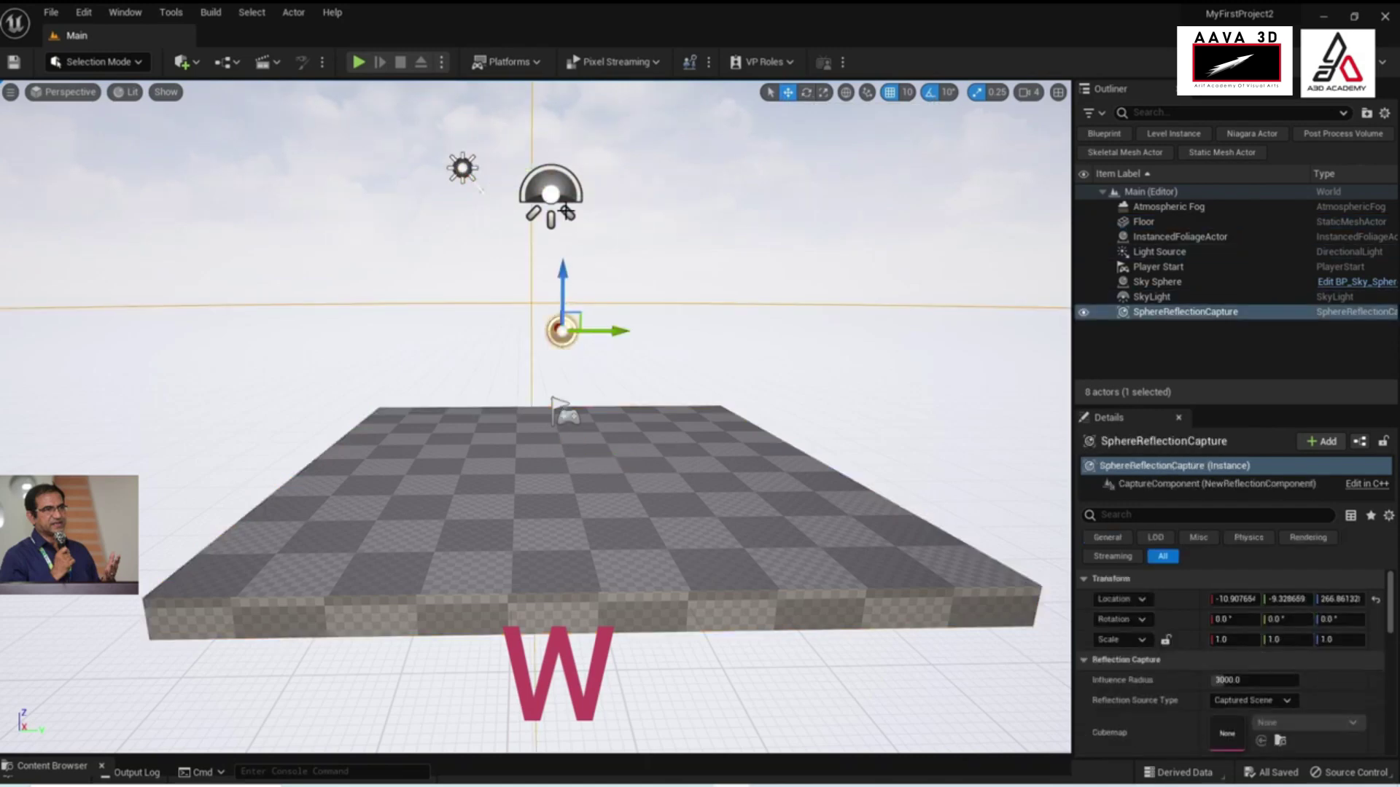
left_click(565, 526)
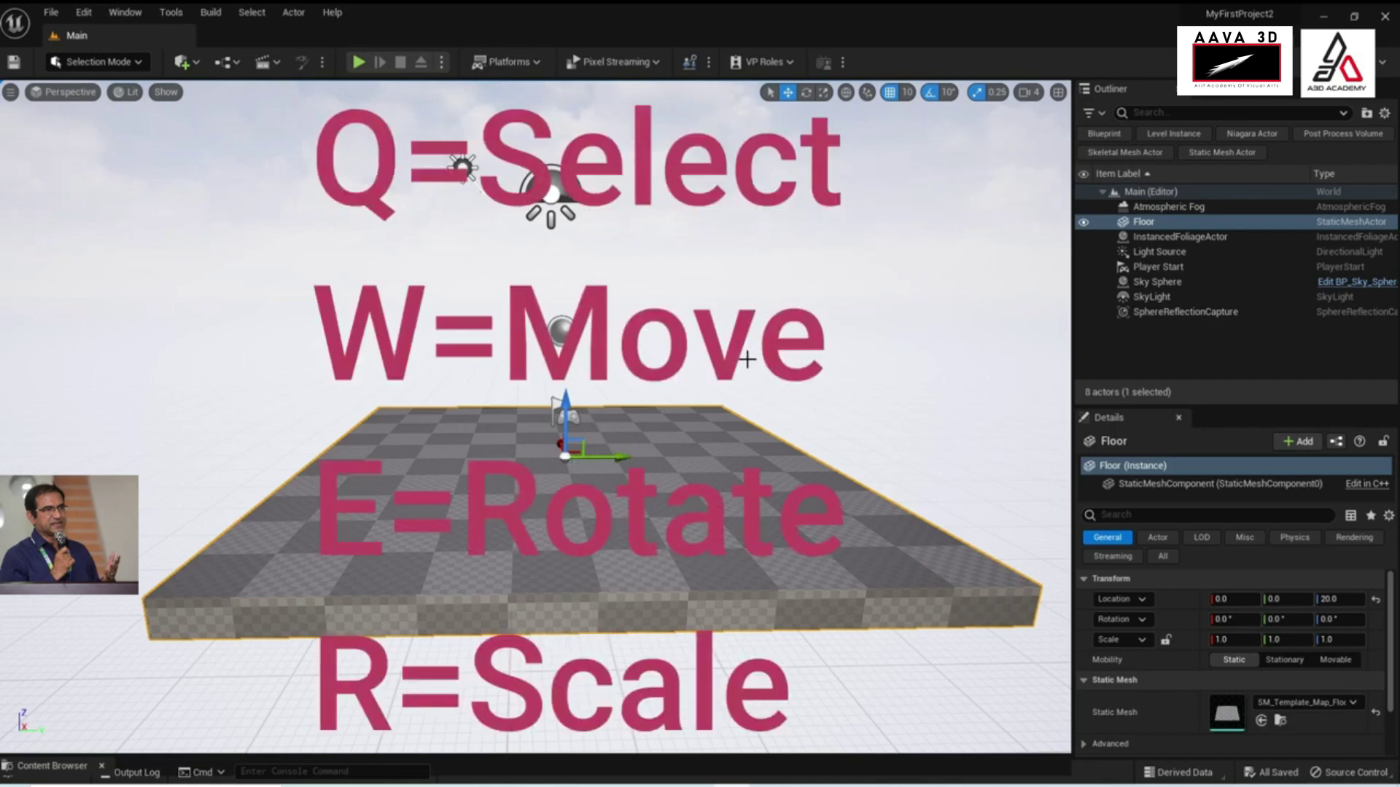
Try the rotate gizmo on the Floor, then switch to the Scale tool
key("e")
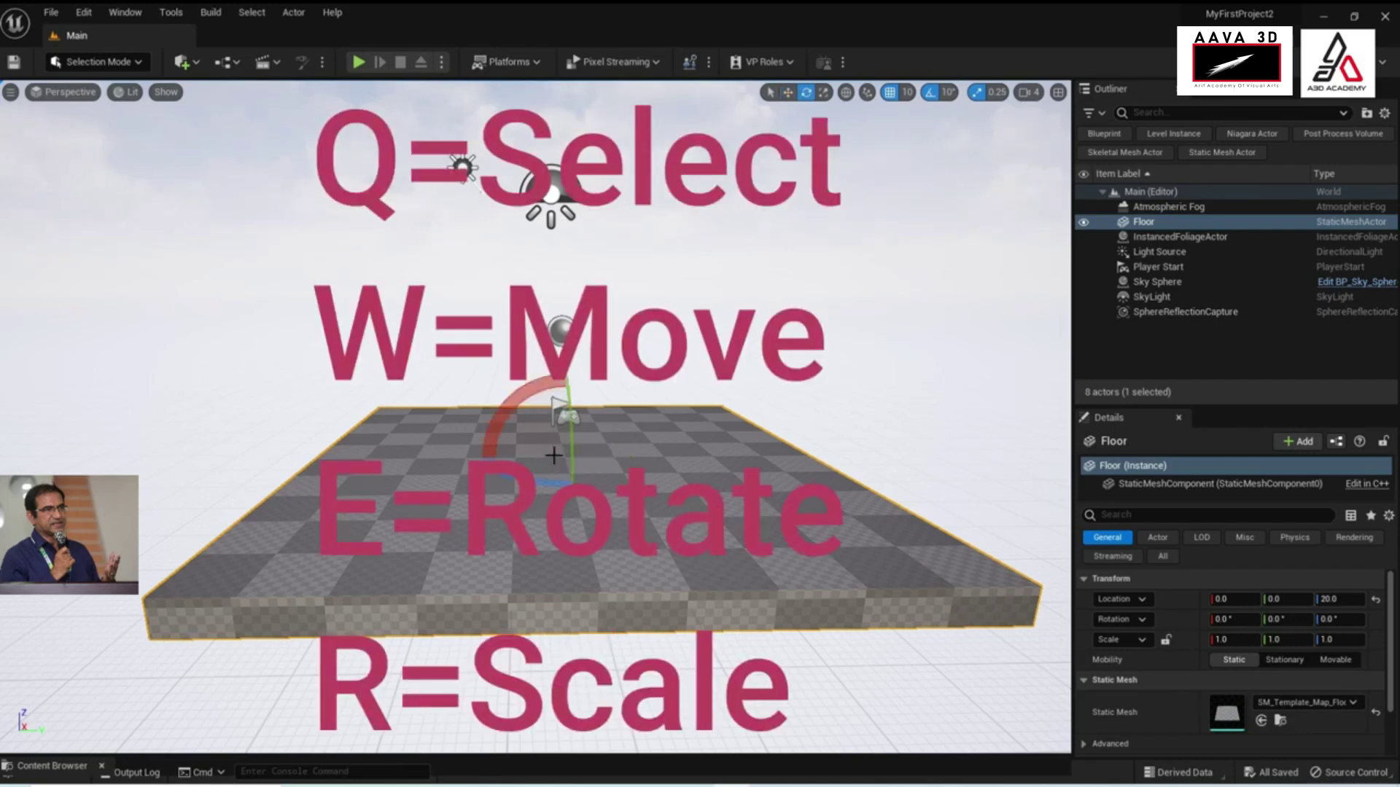
left_click(821, 93)
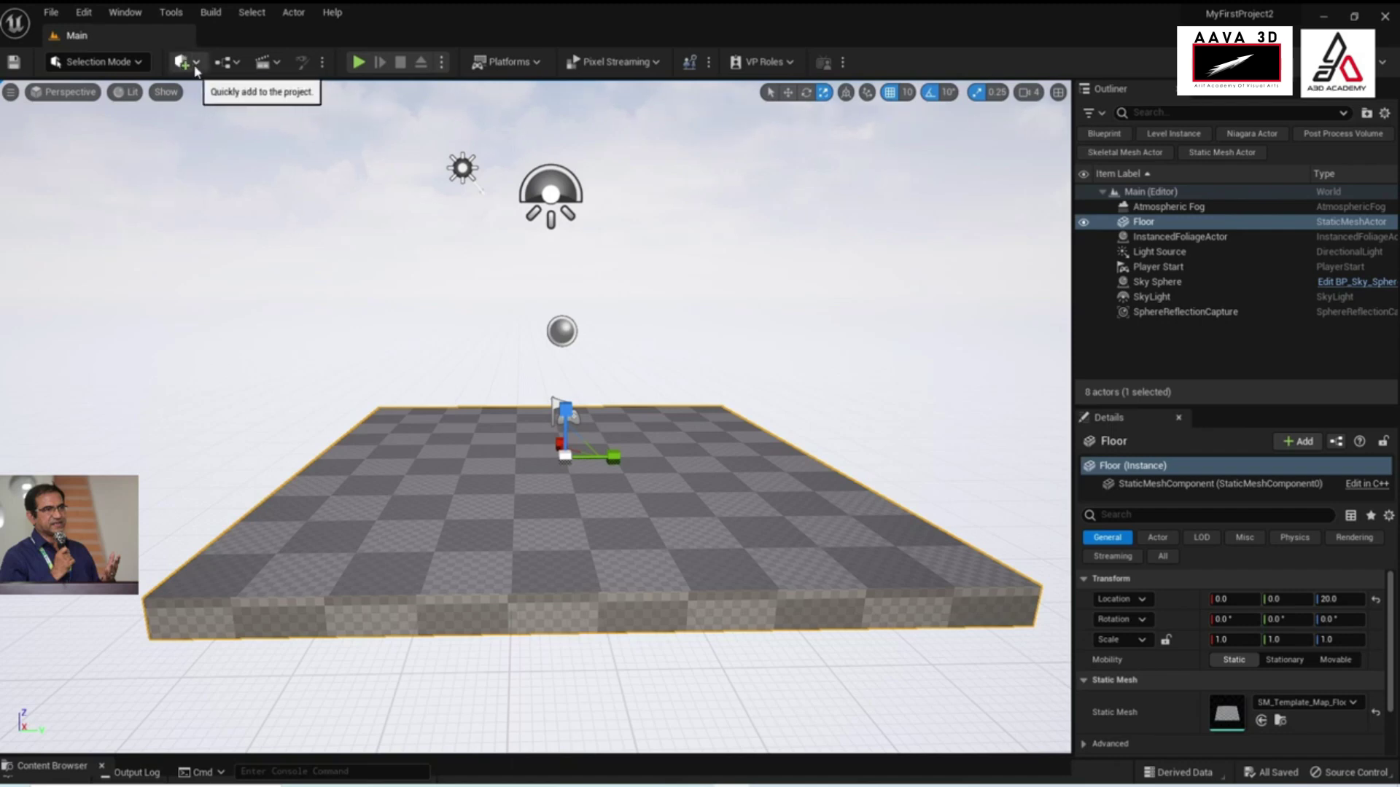
Start Import Content from Quick Add, cancel the folder dialog, and reopen Quick Add
left_click(196, 63)
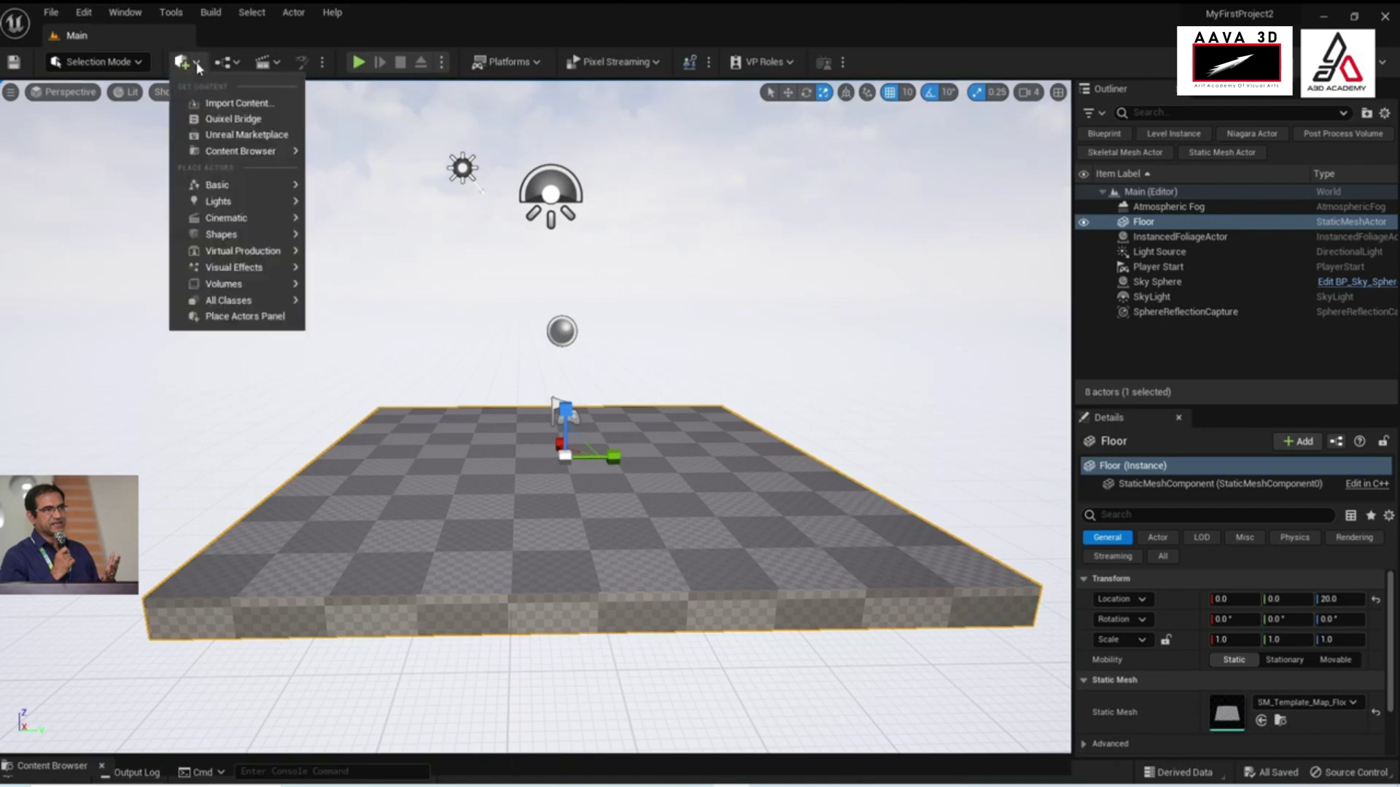
left_click(267, 110)
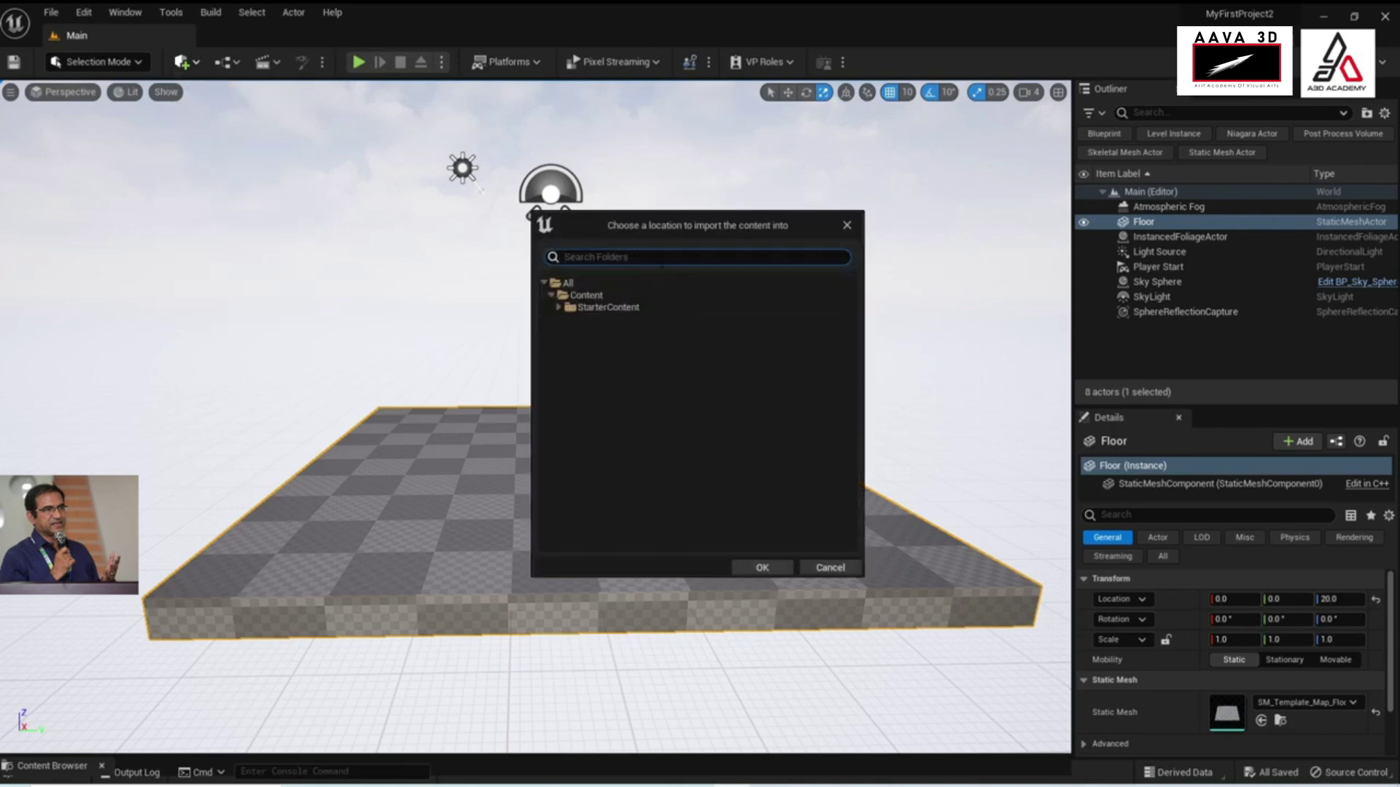
left_click(830, 570)
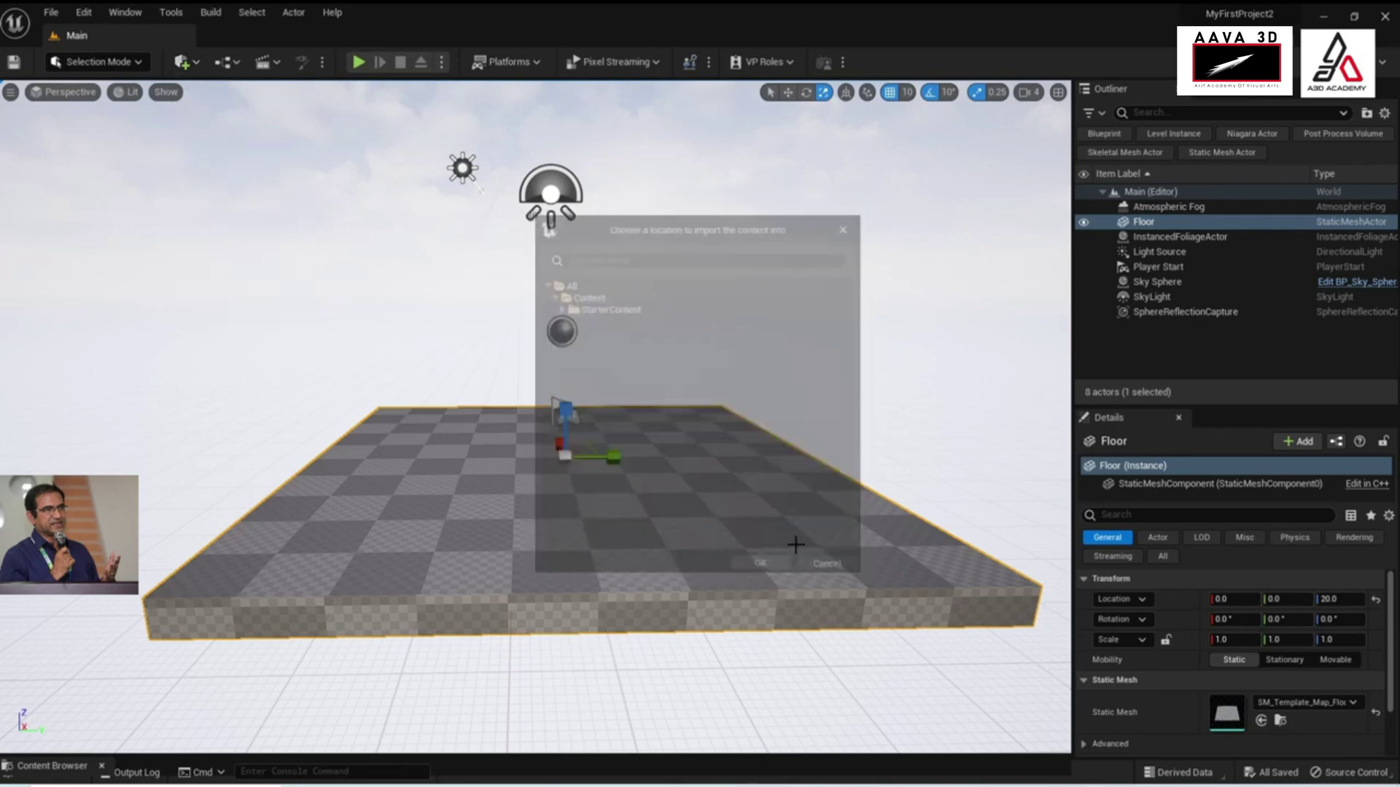
left_click(184, 61)
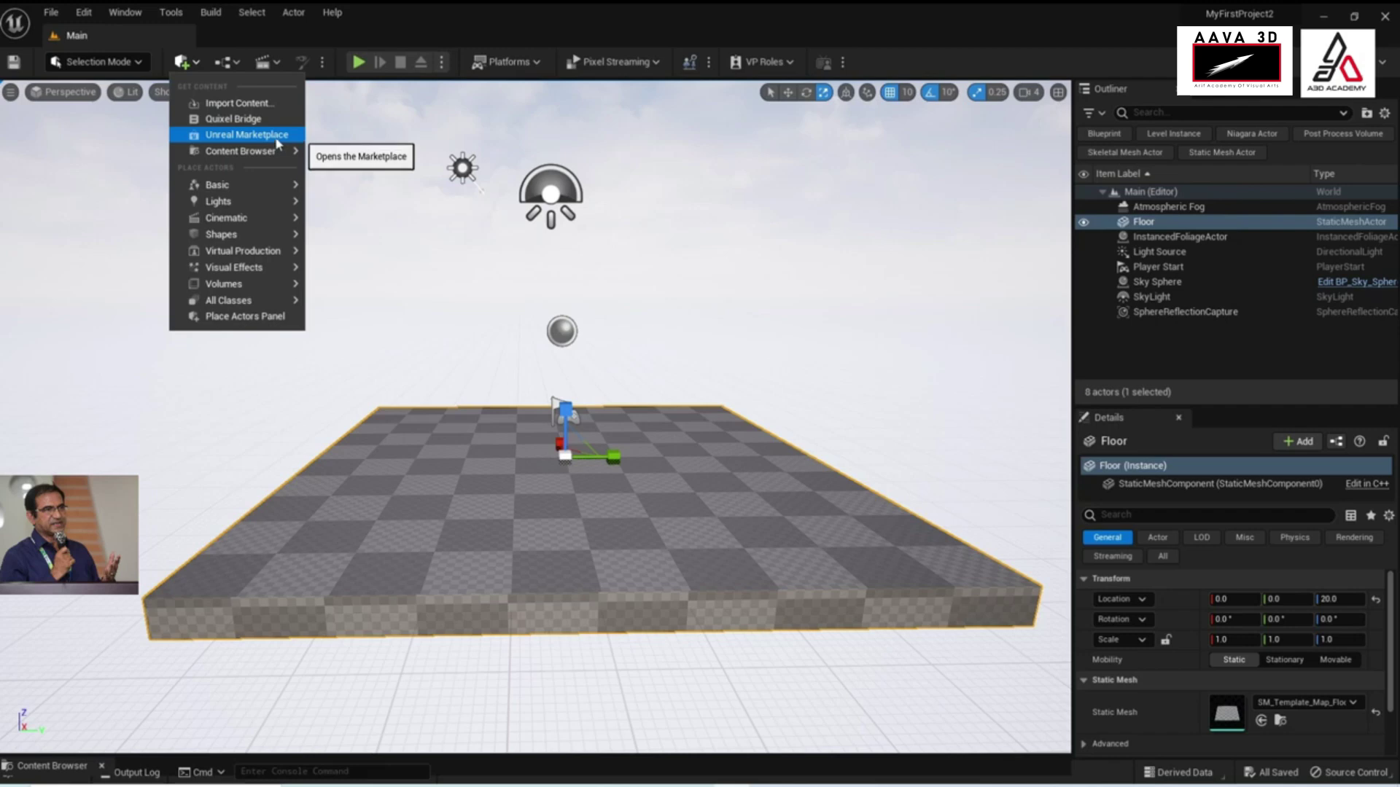
Browse the Quick Add menu to Place Actors > Shapes and point at Cube
mouse_move(226, 186)
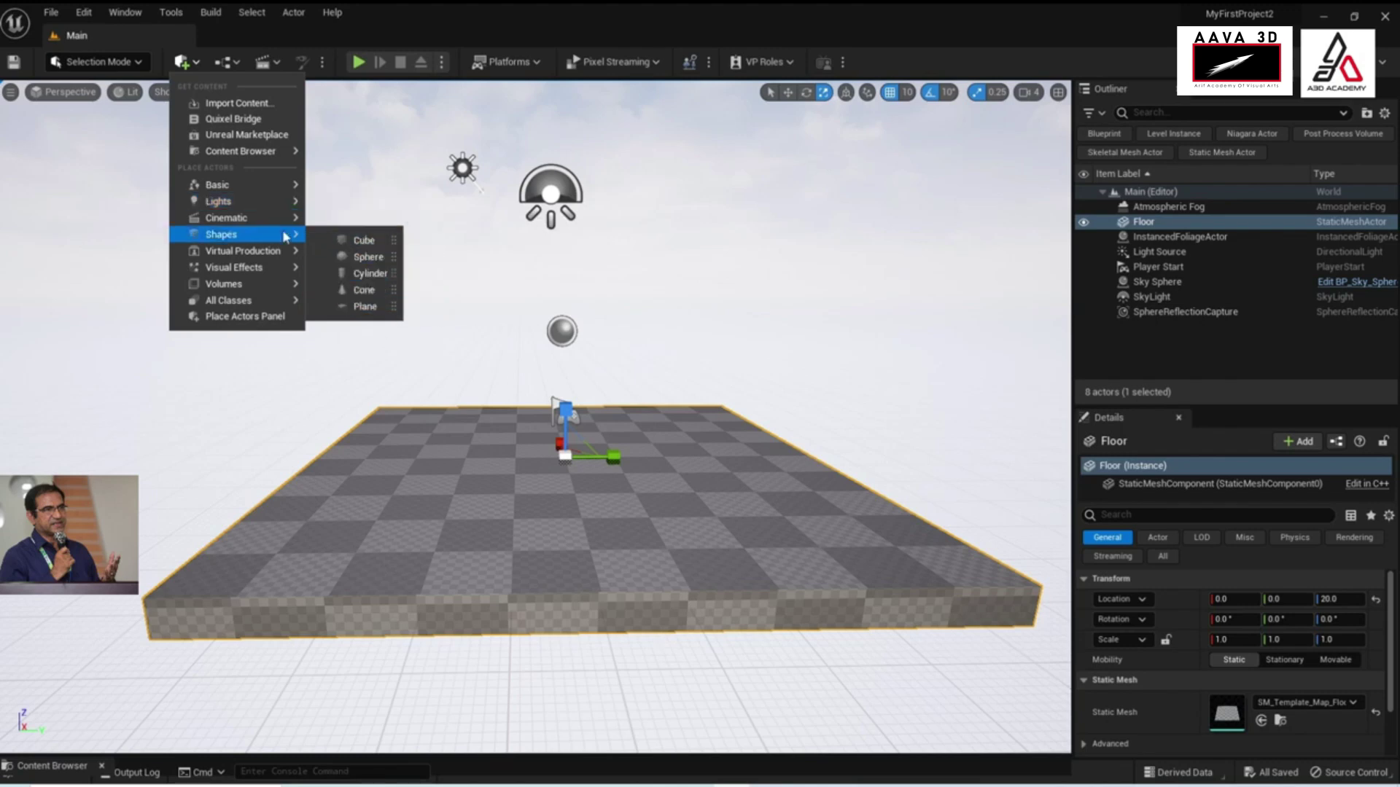
mouse_move(246, 225)
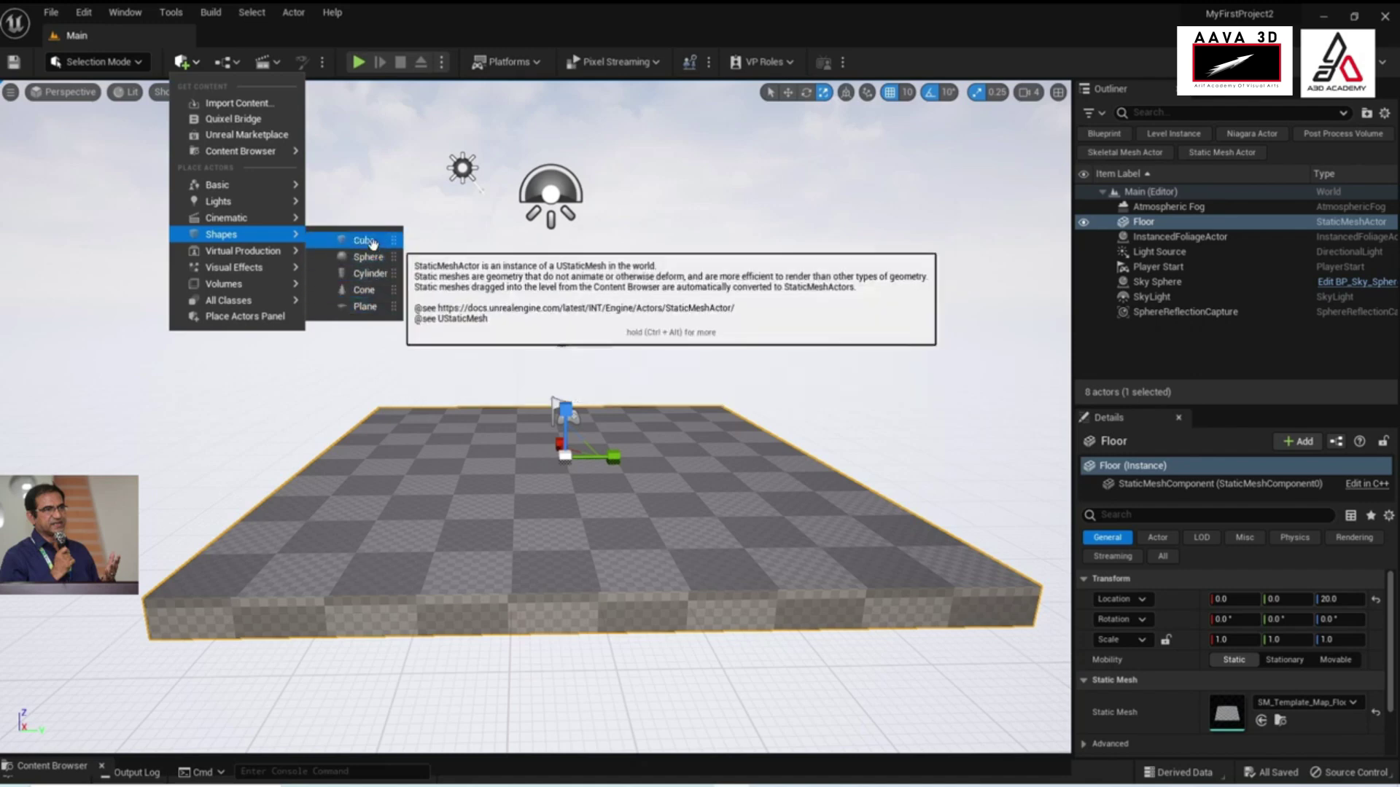
Place a Cube above the floor and move it along Y to -140
left_click_drag(364, 242, 543, 436)
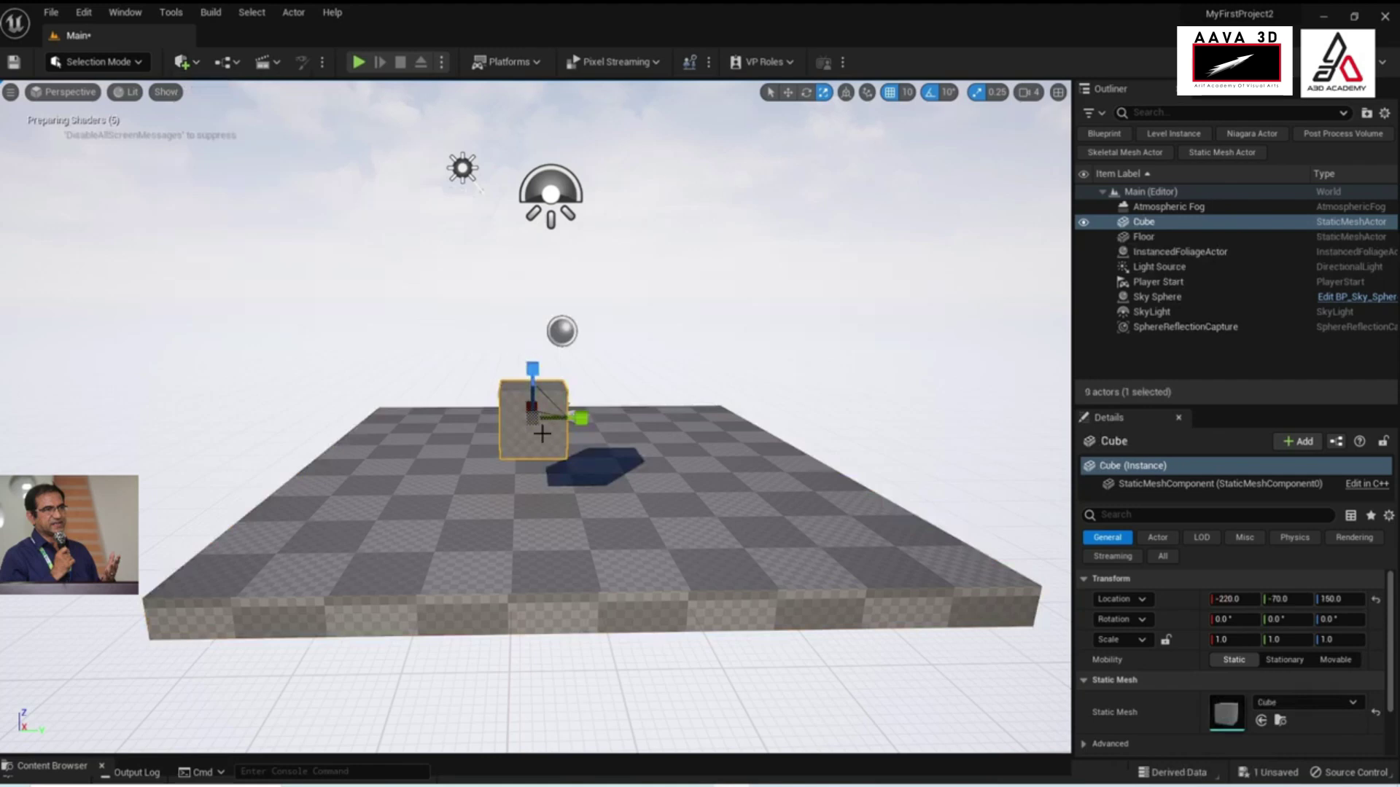
left_click_drag(513, 498, 656, 496, "alt")
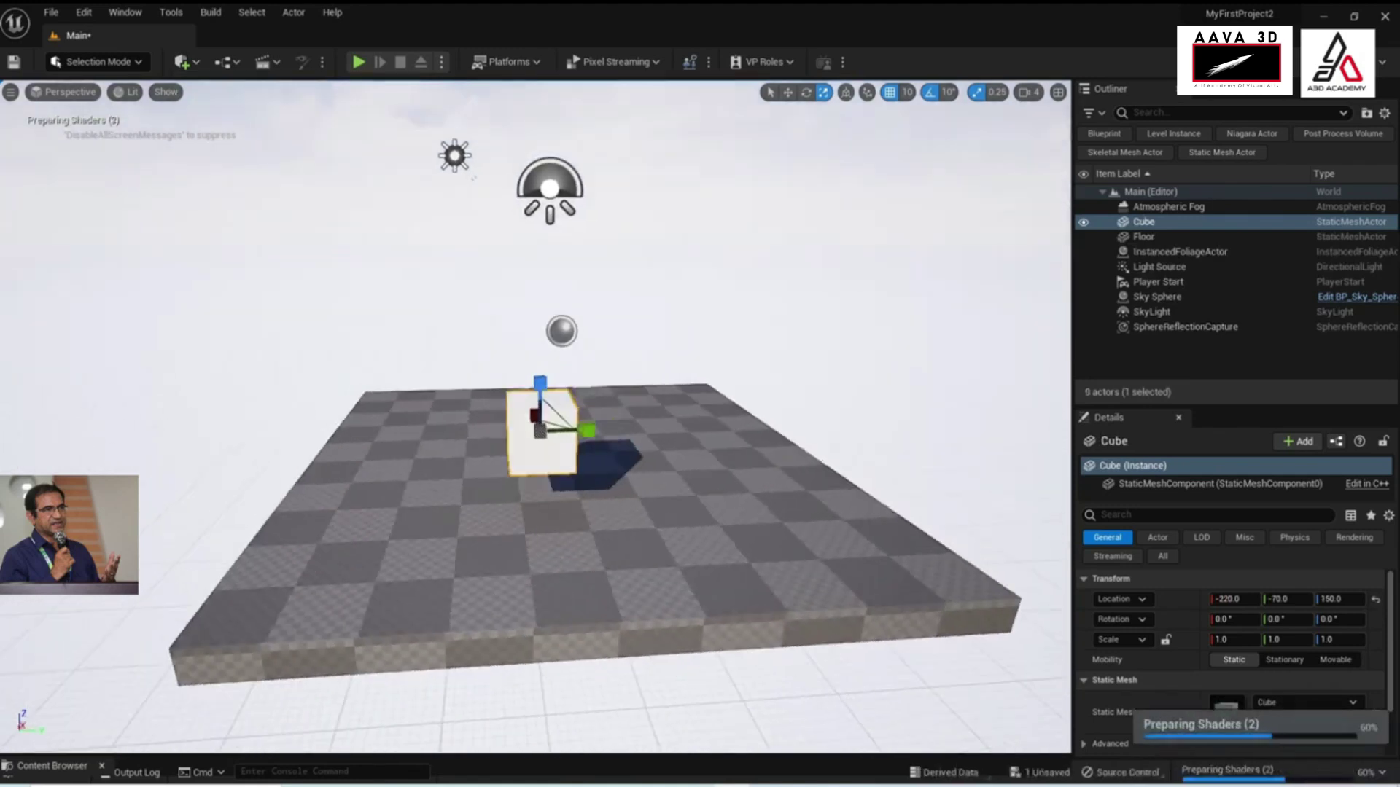
left_click_drag(656, 496, 544, 494, "alt")
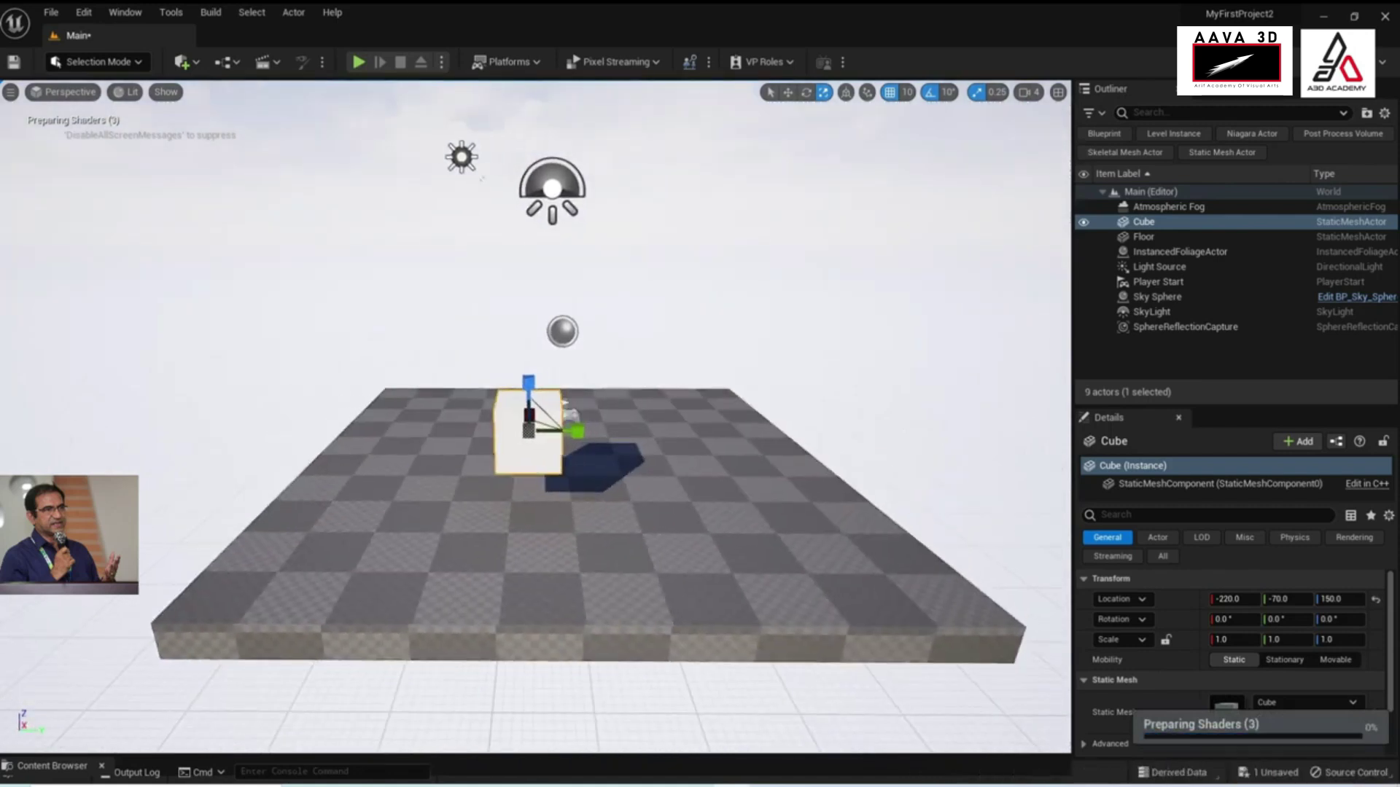
key("q")
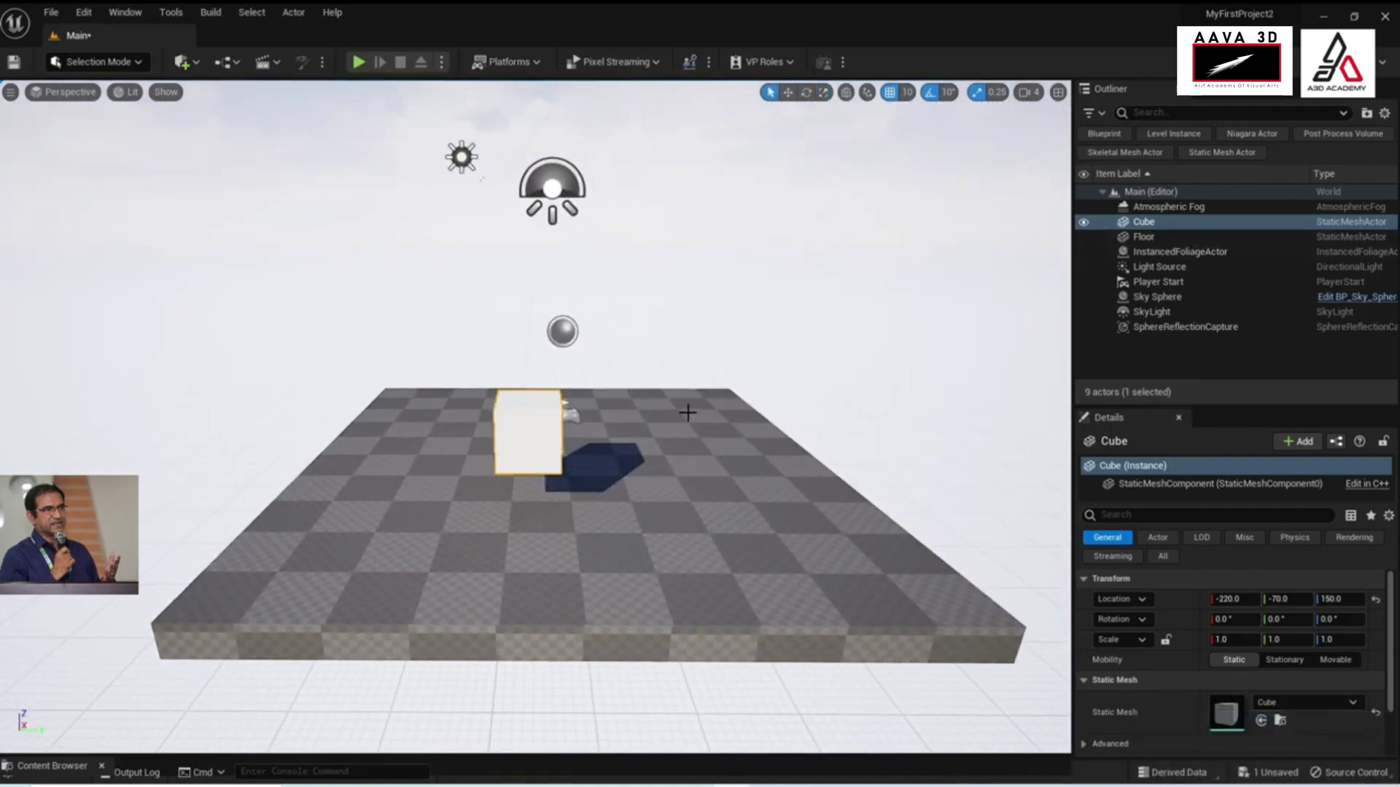
key("w")
mouse_move(576, 442)
left_mouse_down()
mouse_move(510, 443)
mouse_move(531, 444)
mouse_move(523, 457)
left_mouse_up()
Try rotating and stretching the cube, undo both, and orbit back to a frontal view
key("e")
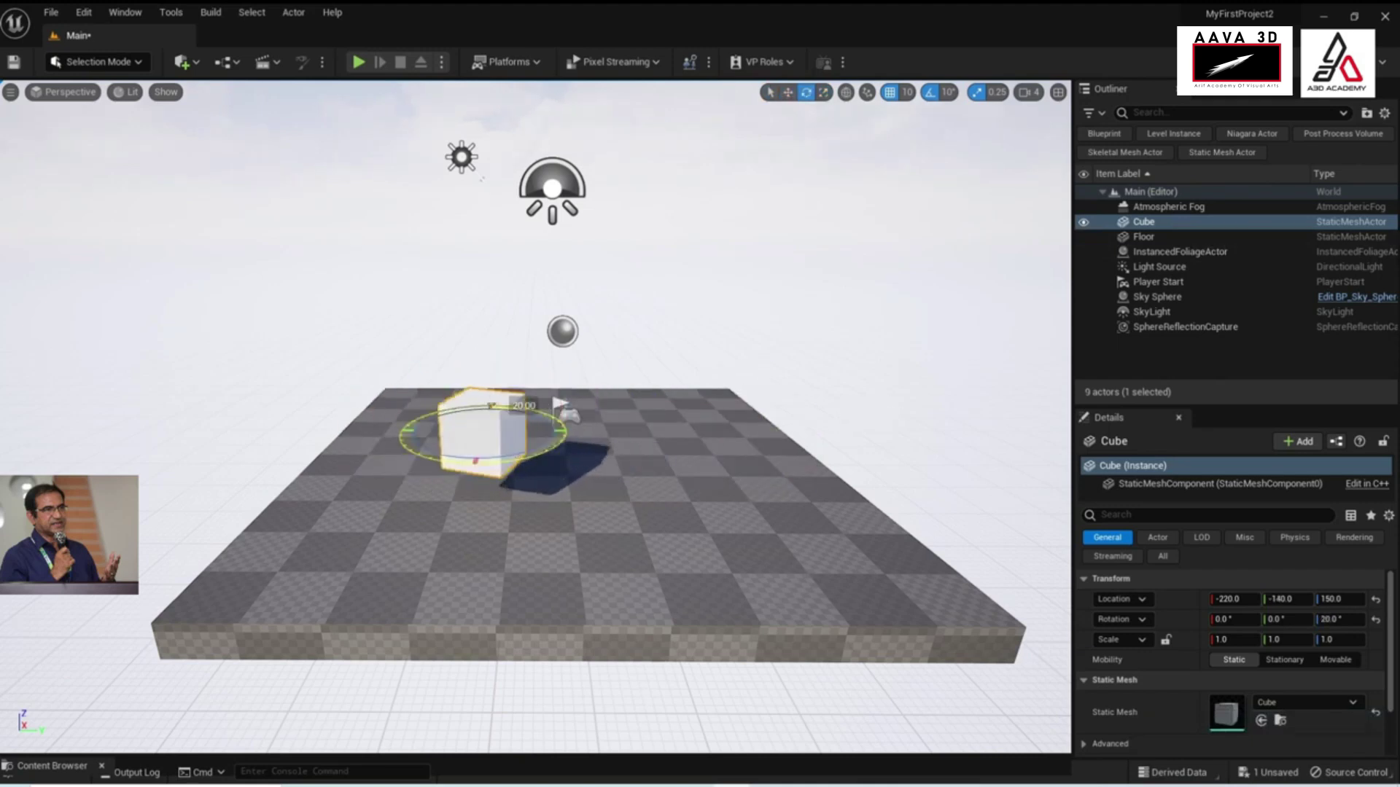
key("ctrl+z")
key("r")
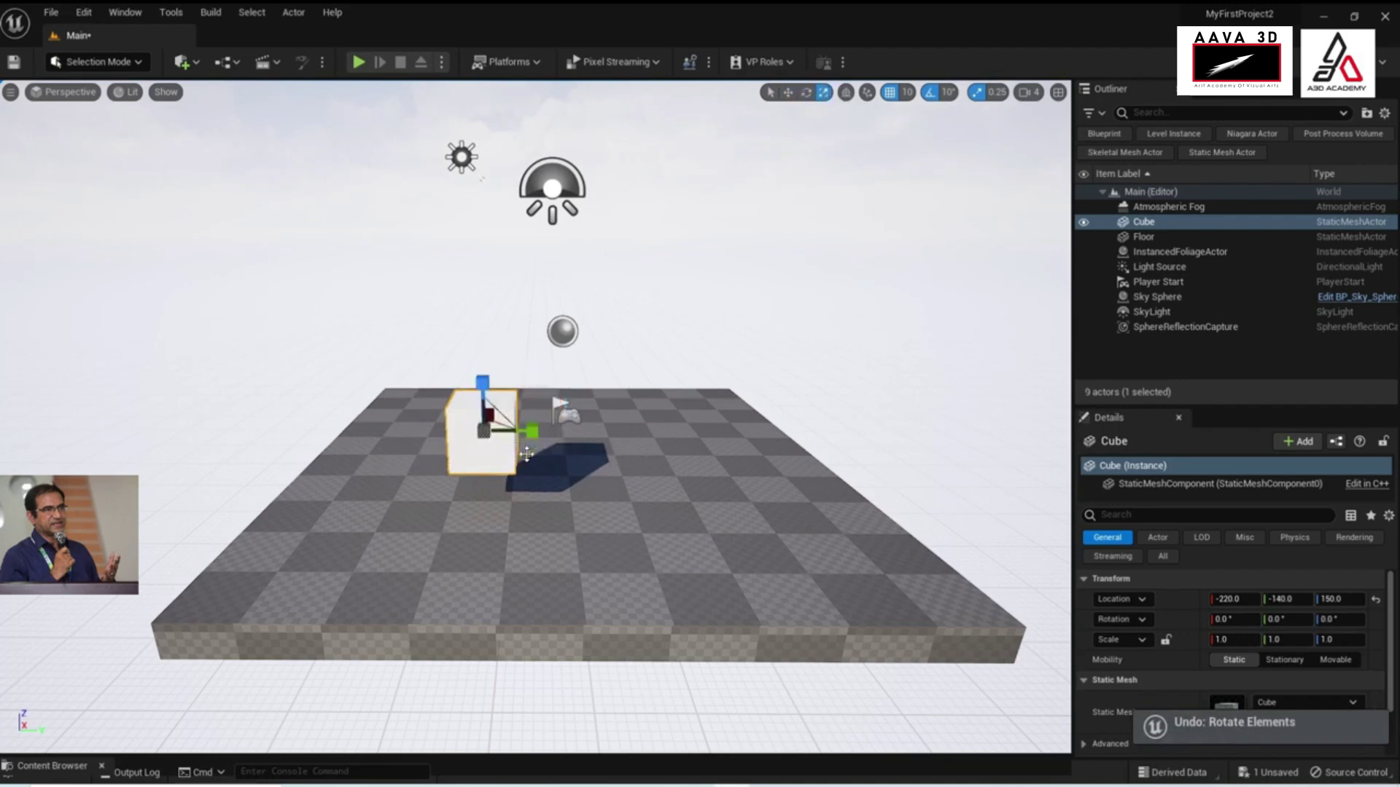
left_click_drag(482, 382, 482, 343)
key("ctrl+z")
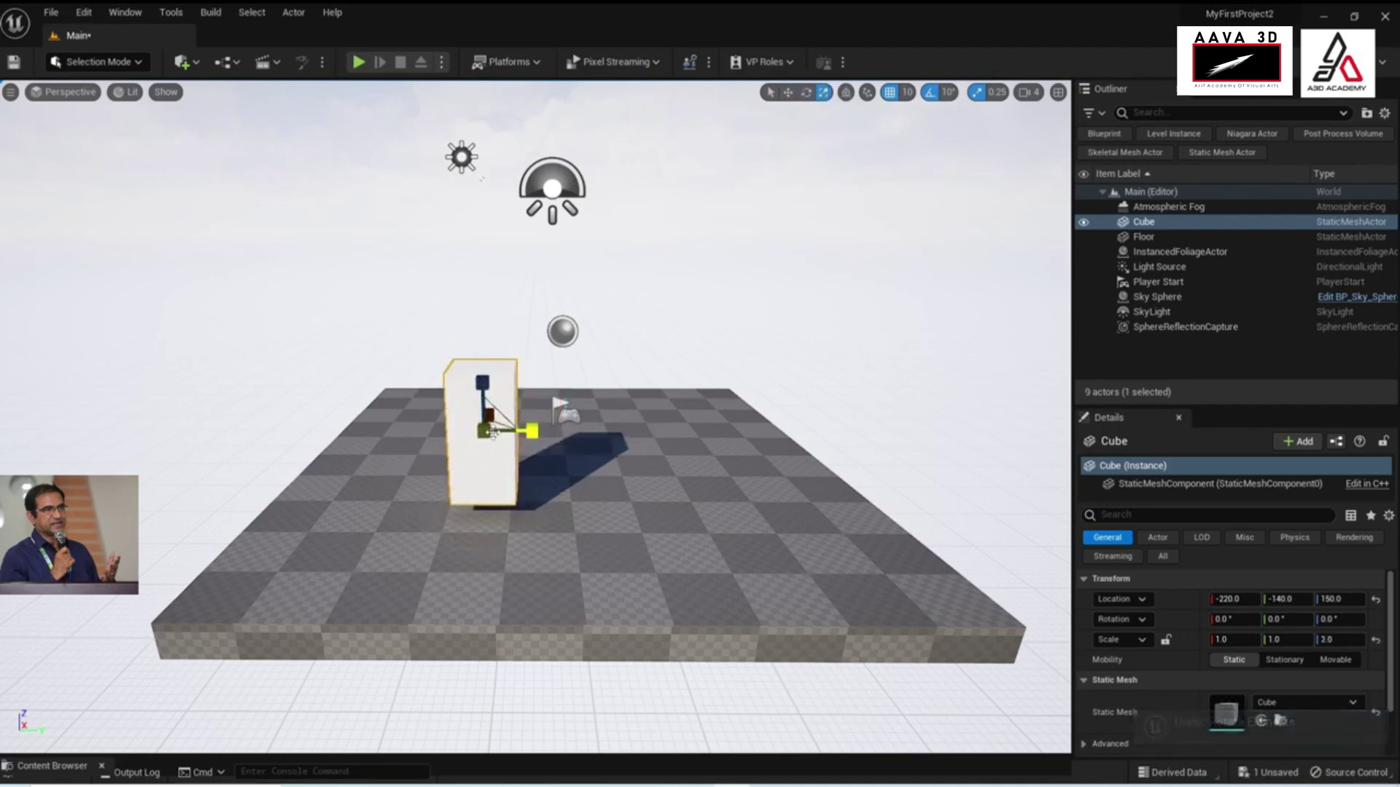
key("ctrl+z")
mouse_move(515, 446)
right_mouse_down()
mouse_move(466, 437)
mouse_move(510, 423)
mouse_move(481, 431)
right_mouse_up()
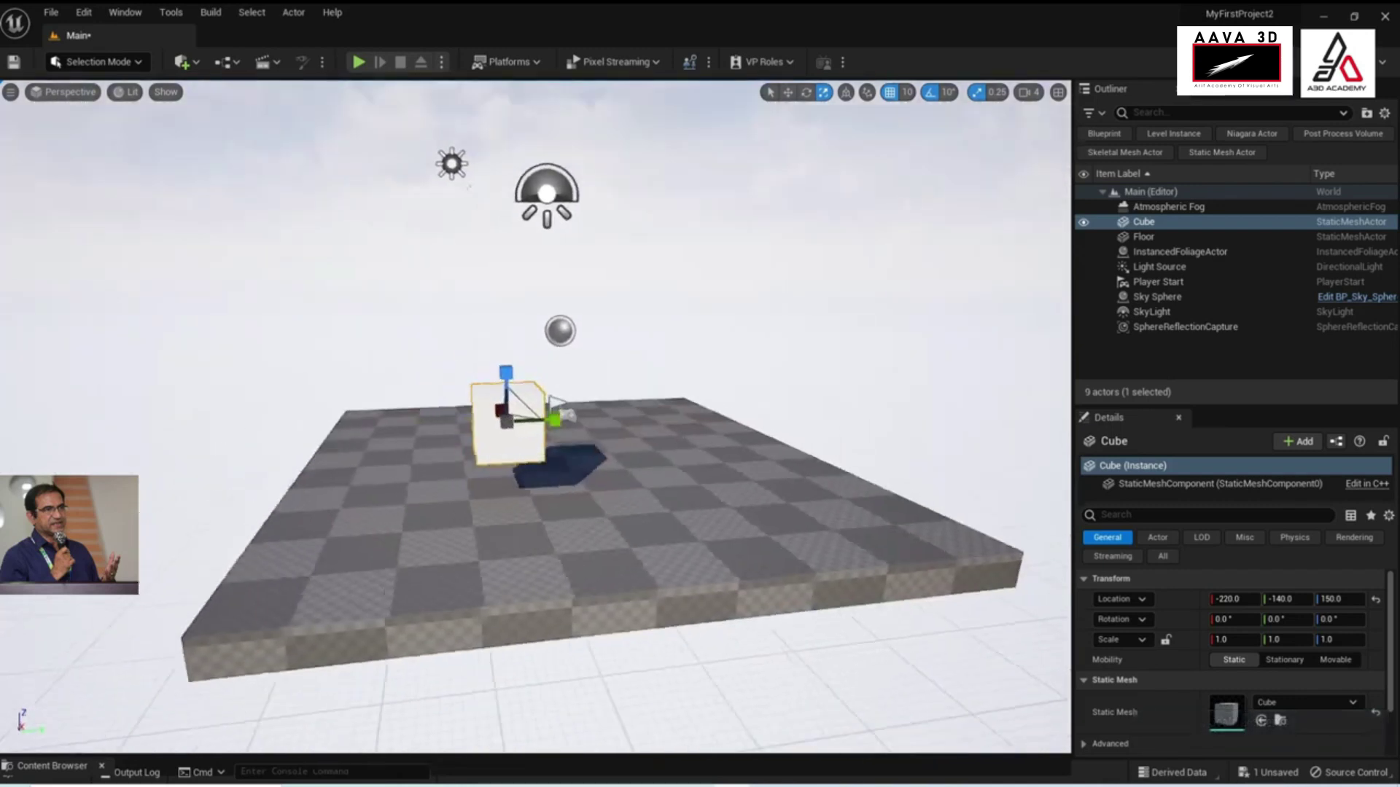
mouse_move(481, 430)
right_mouse_down()
mouse_move(477, 450)
mouse_move(593, 480)
right_mouse_up()
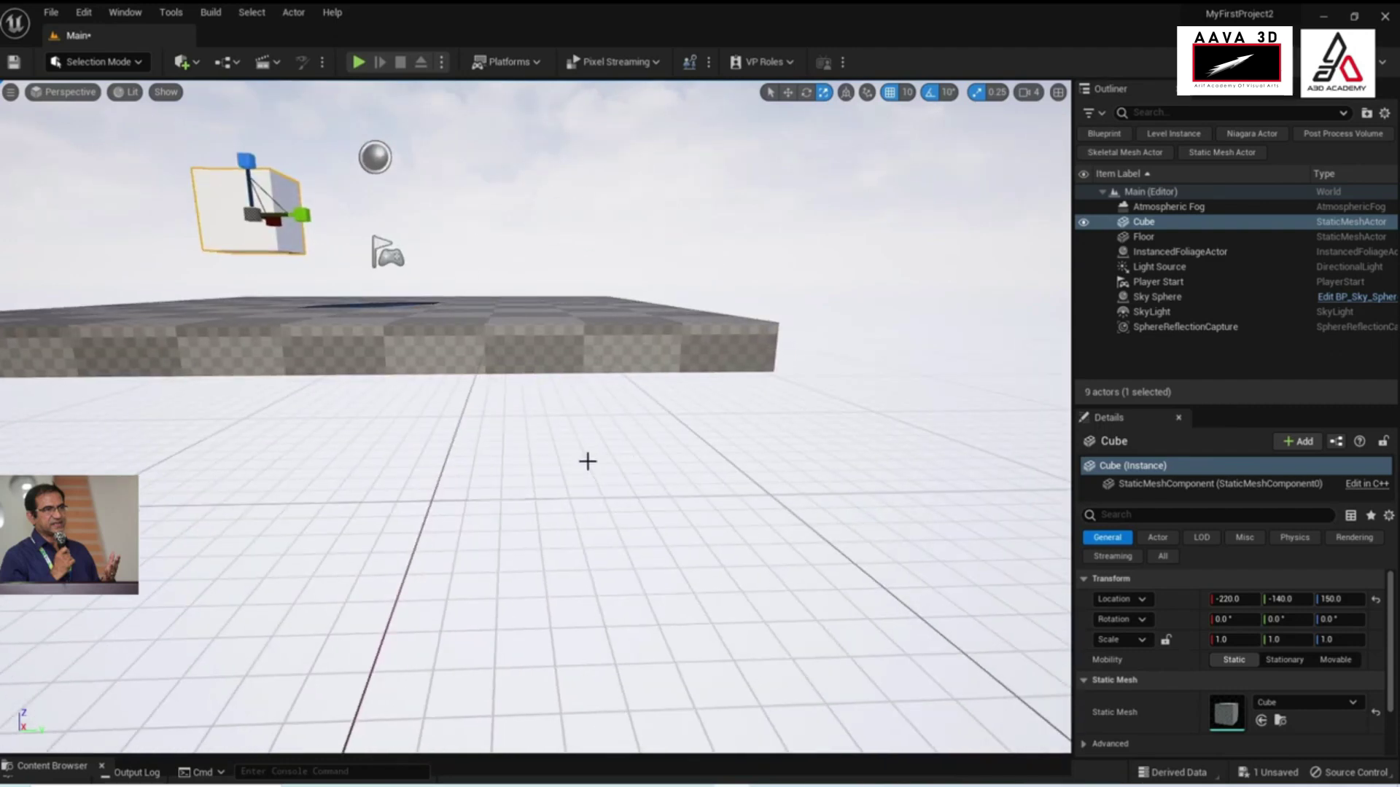
key("f")
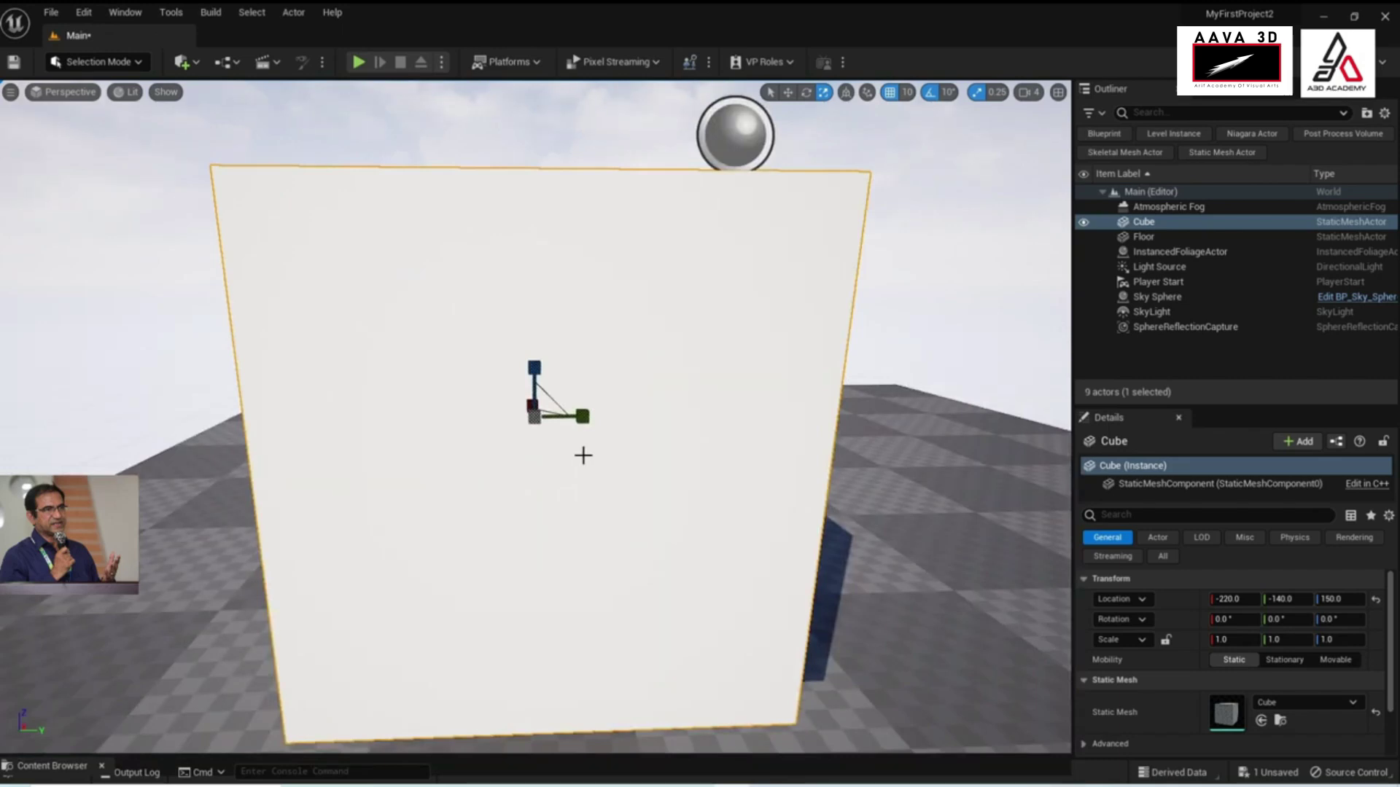
scroll(584, 455, "down", 8)
left_click_drag(583, 455, 613, 461, "alt")
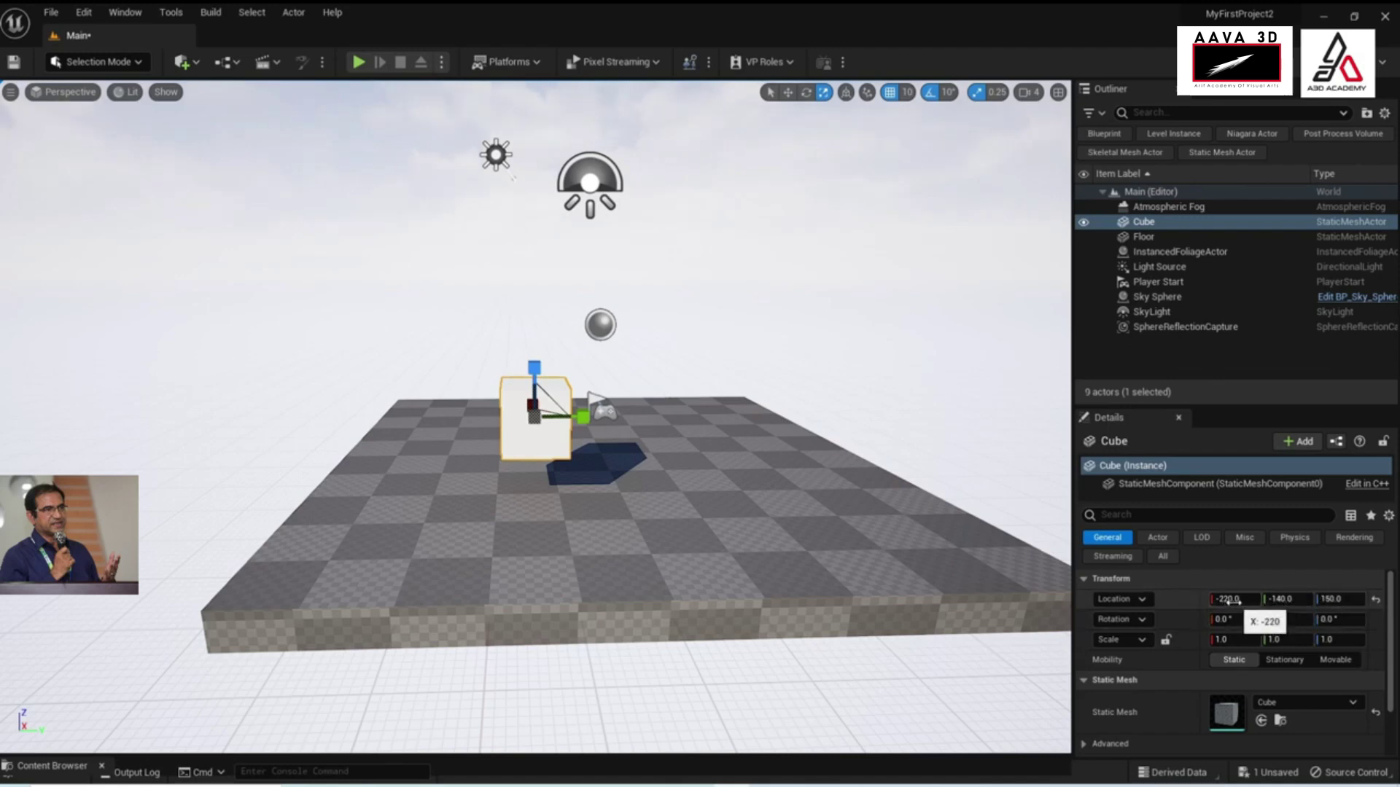
Set the cube's Location X to -53, then reset its rotation to 0 and scale to 1.0
left_click_drag(1231, 601, 1283, 601)
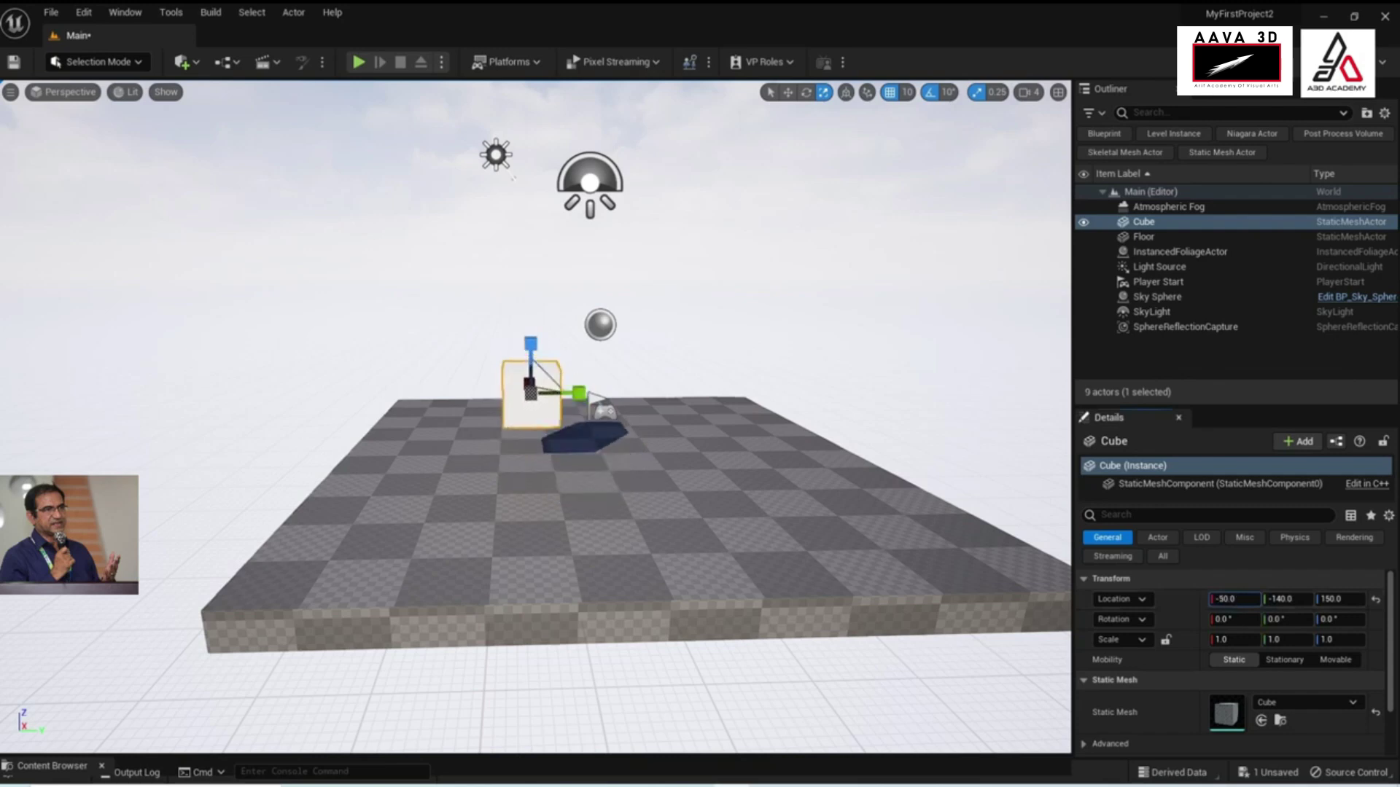
left_click_drag(1283, 601, 1281, 600)
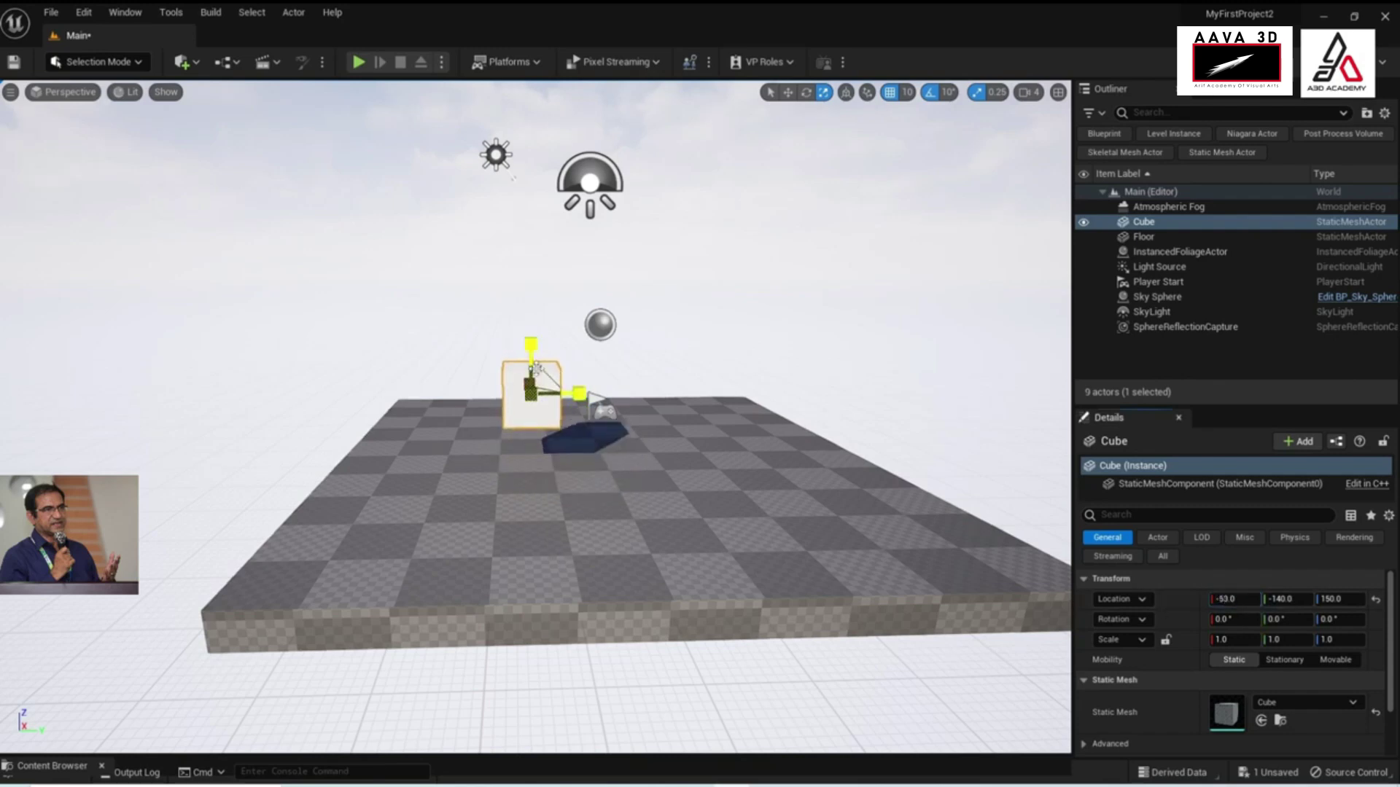
left_click(1228, 620)
key("Tab")
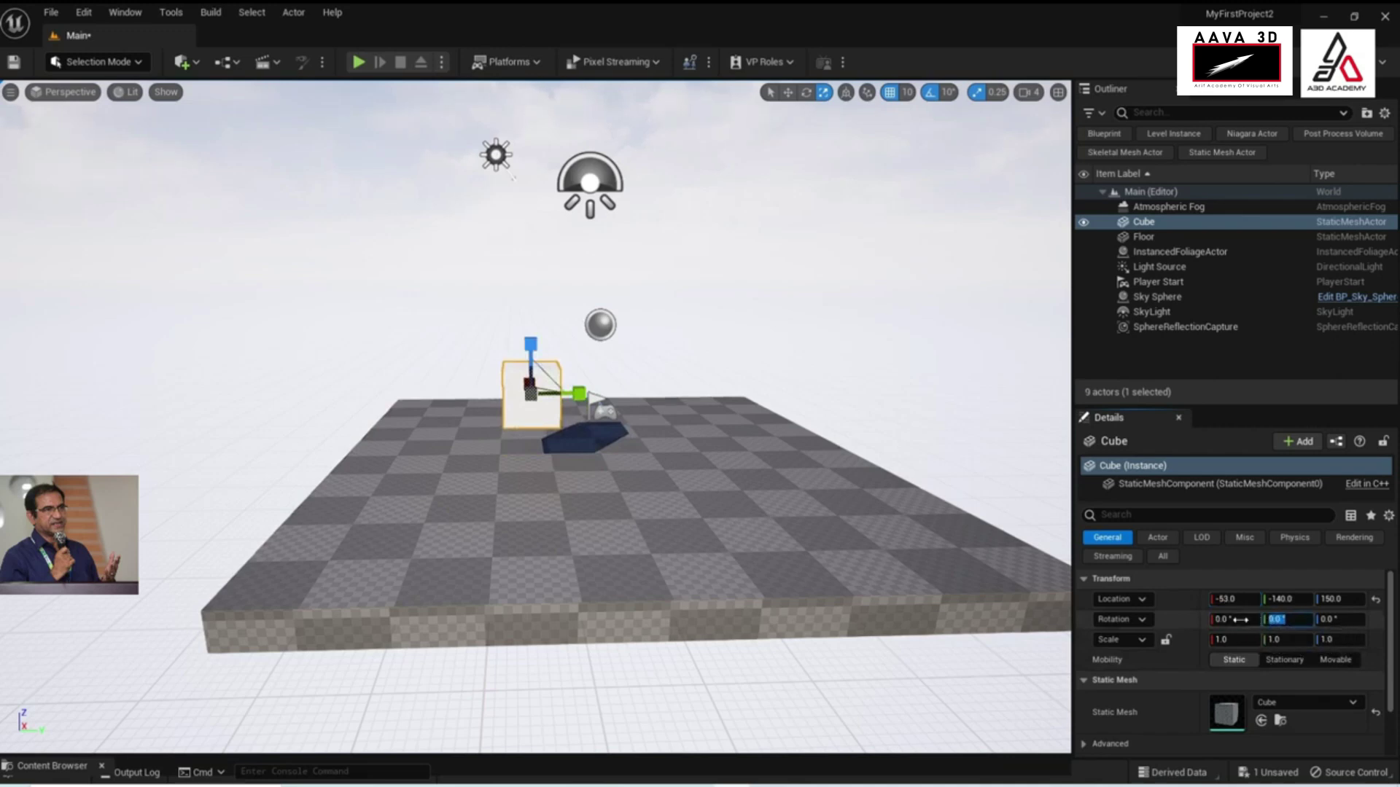
mouse_move(1232, 619)
left_mouse_down()
mouse_move(1283, 619)
mouse_move(1295, 635)
left_mouse_up()
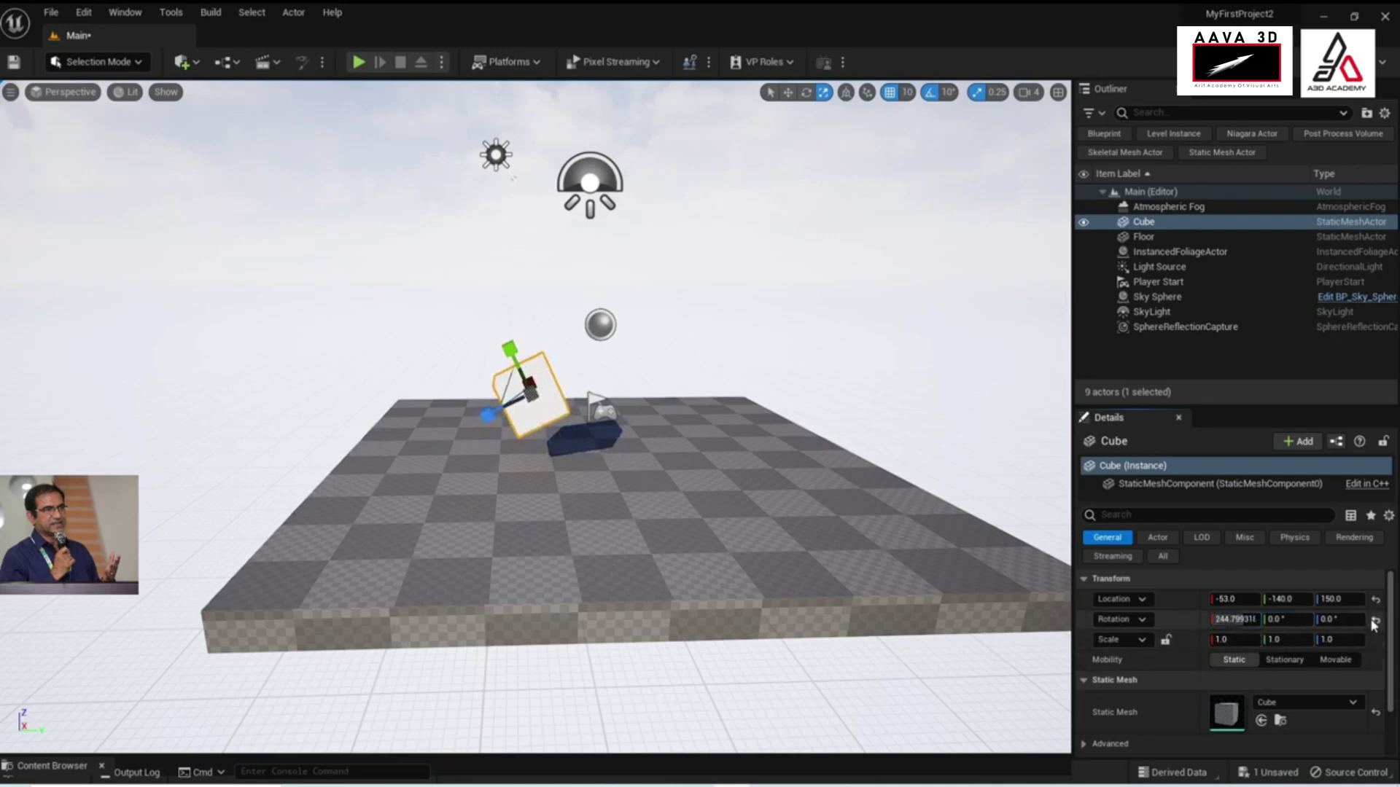
left_click(1374, 621)
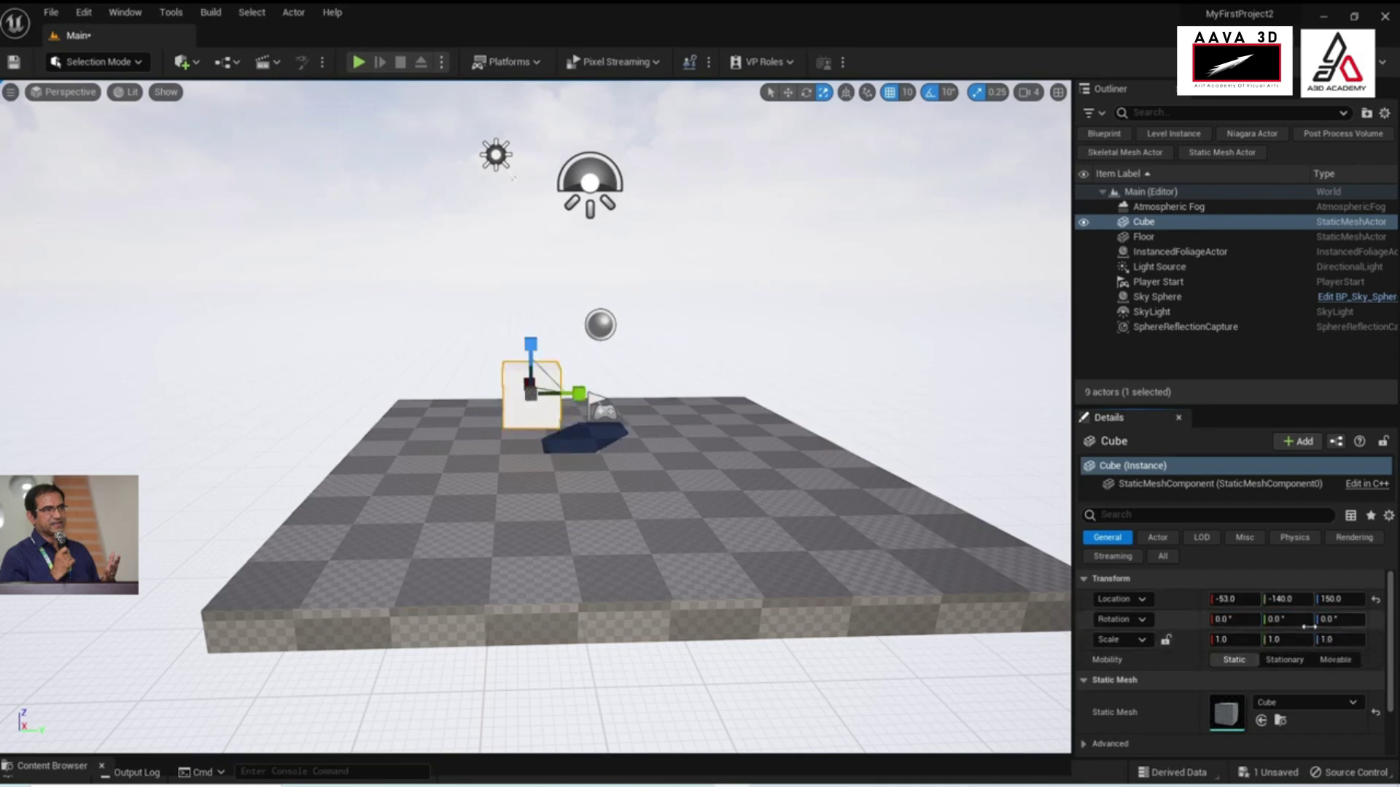
left_click_drag(1232, 640, 1253, 641)
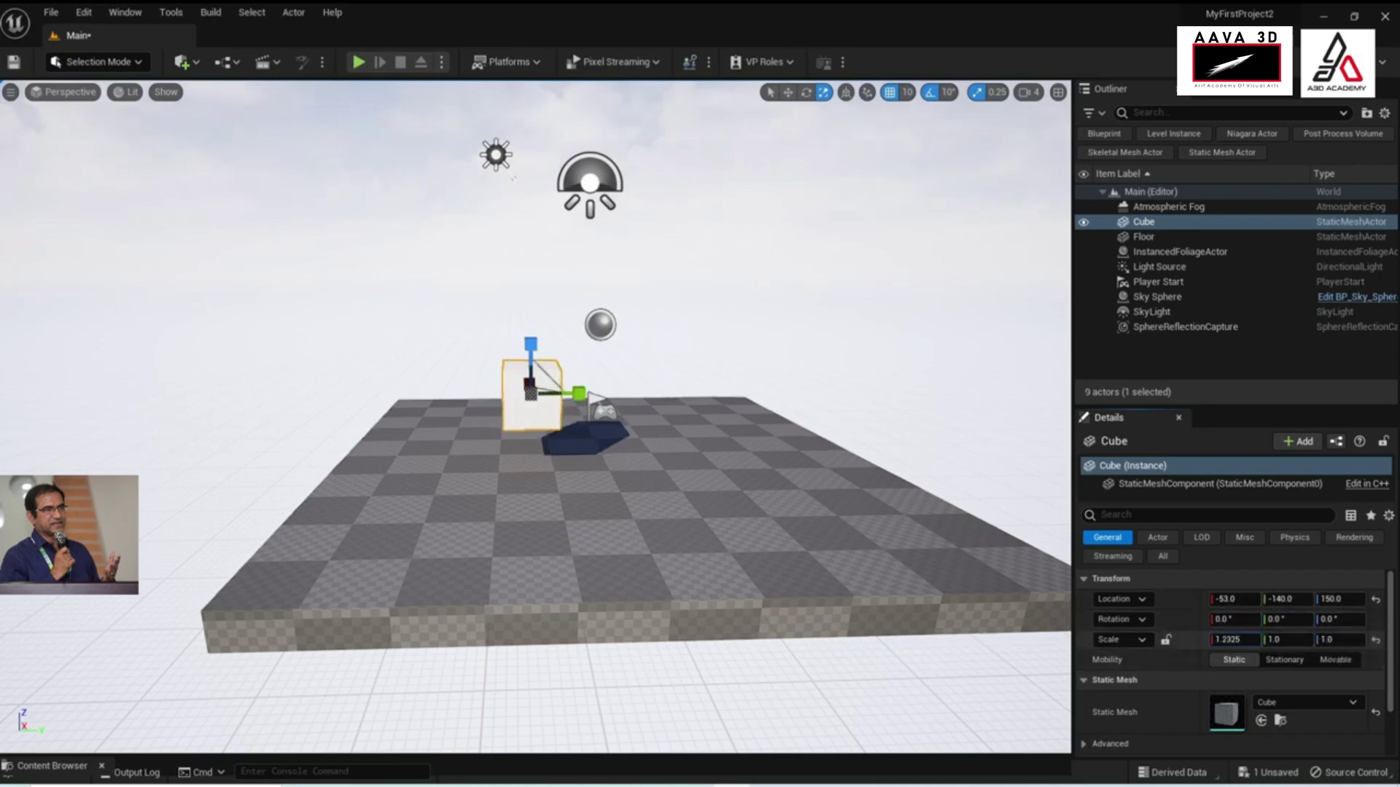
left_click(1375, 640)
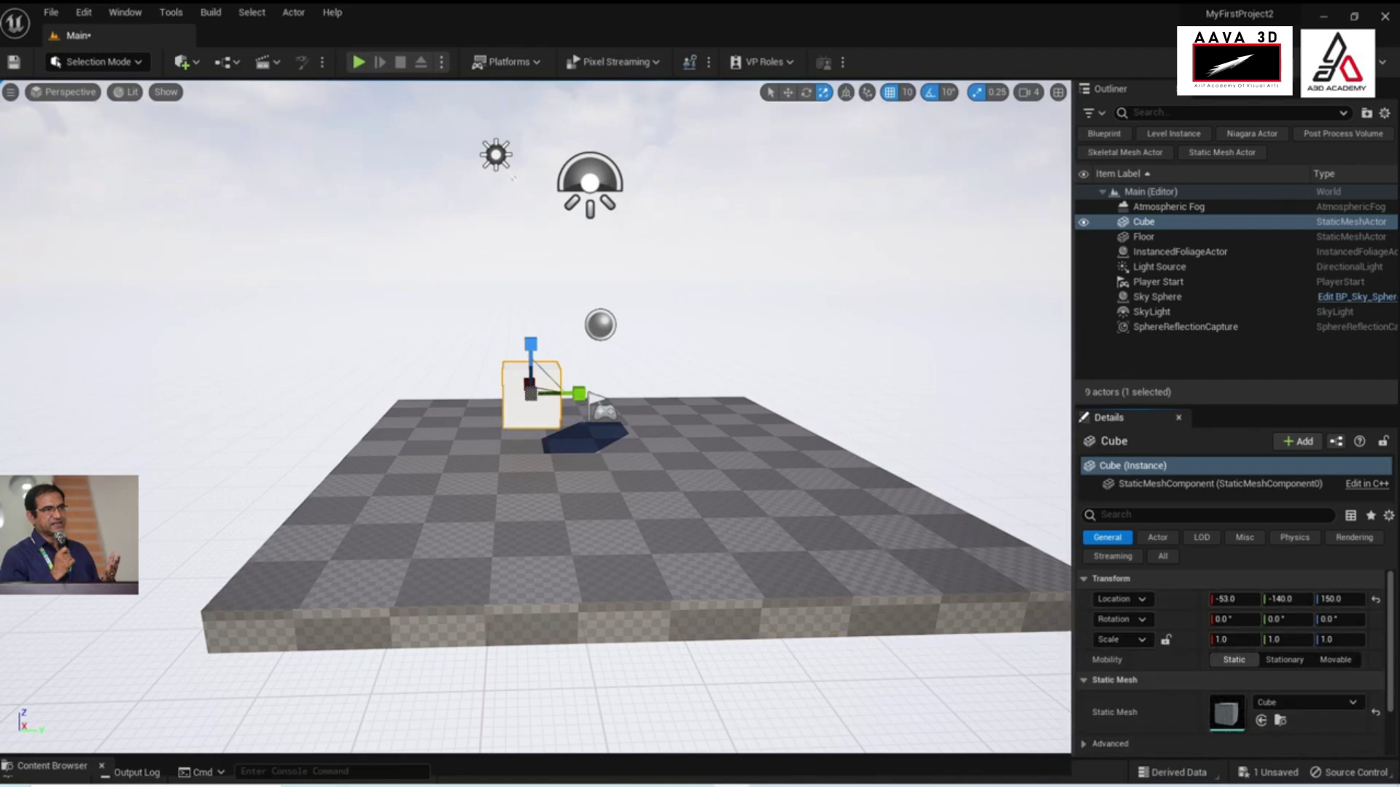
Drag the cube's Y arrow until its location reads -53, -290, 150
right_click_drag(513, 177, 539, 164)
right_click_drag(521, 445, 554, 445)
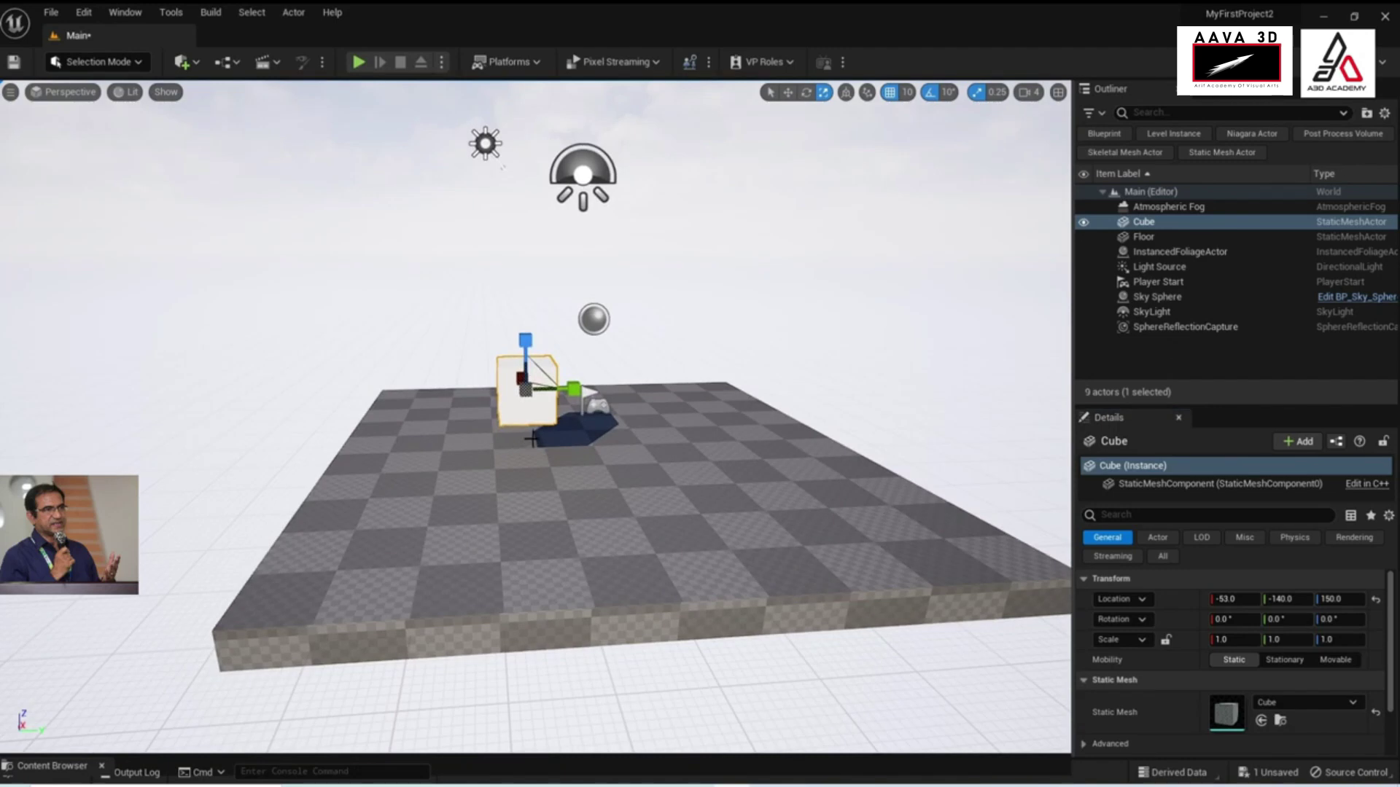
key("w")
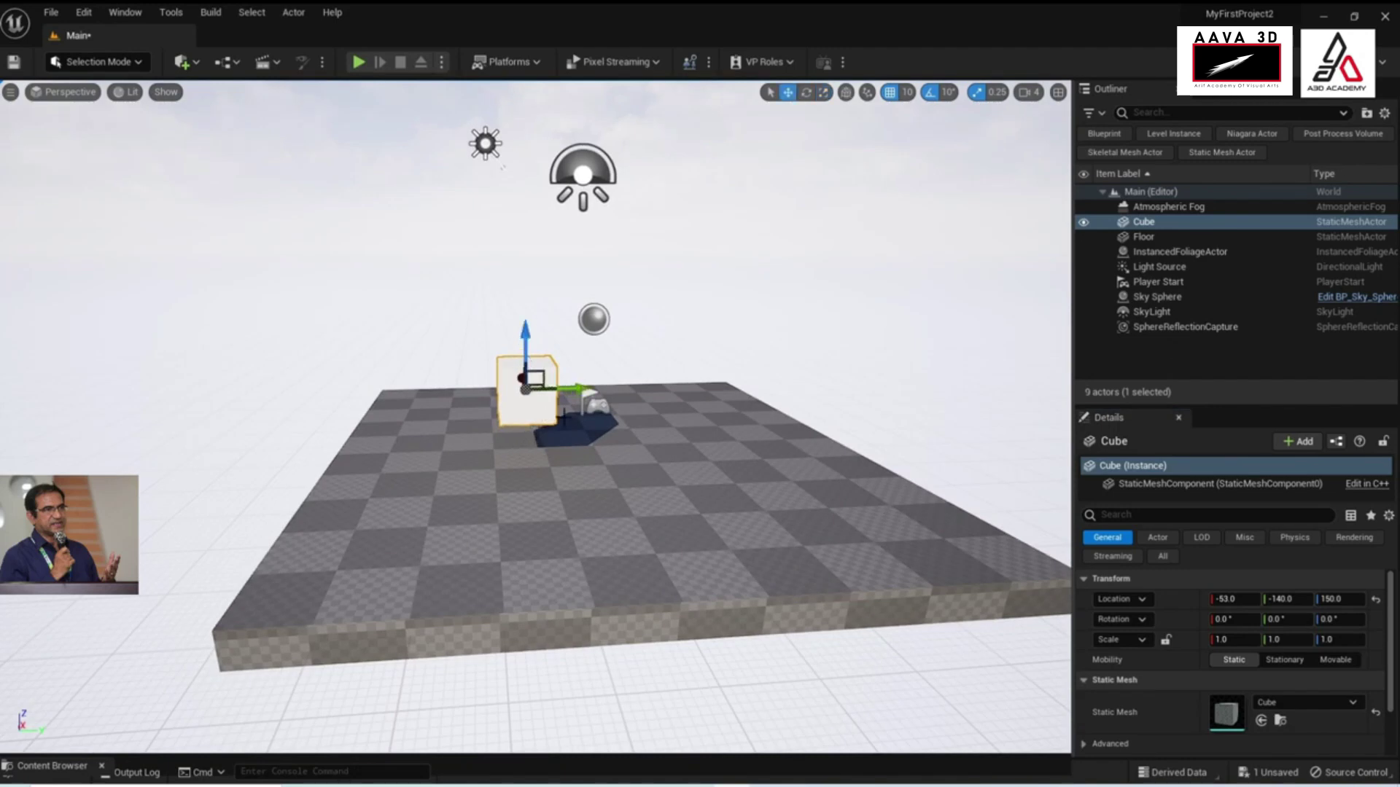
mouse_move(588, 392)
left_mouse_down()
mouse_move(669, 403)
mouse_move(494, 403)
left_mouse_up()
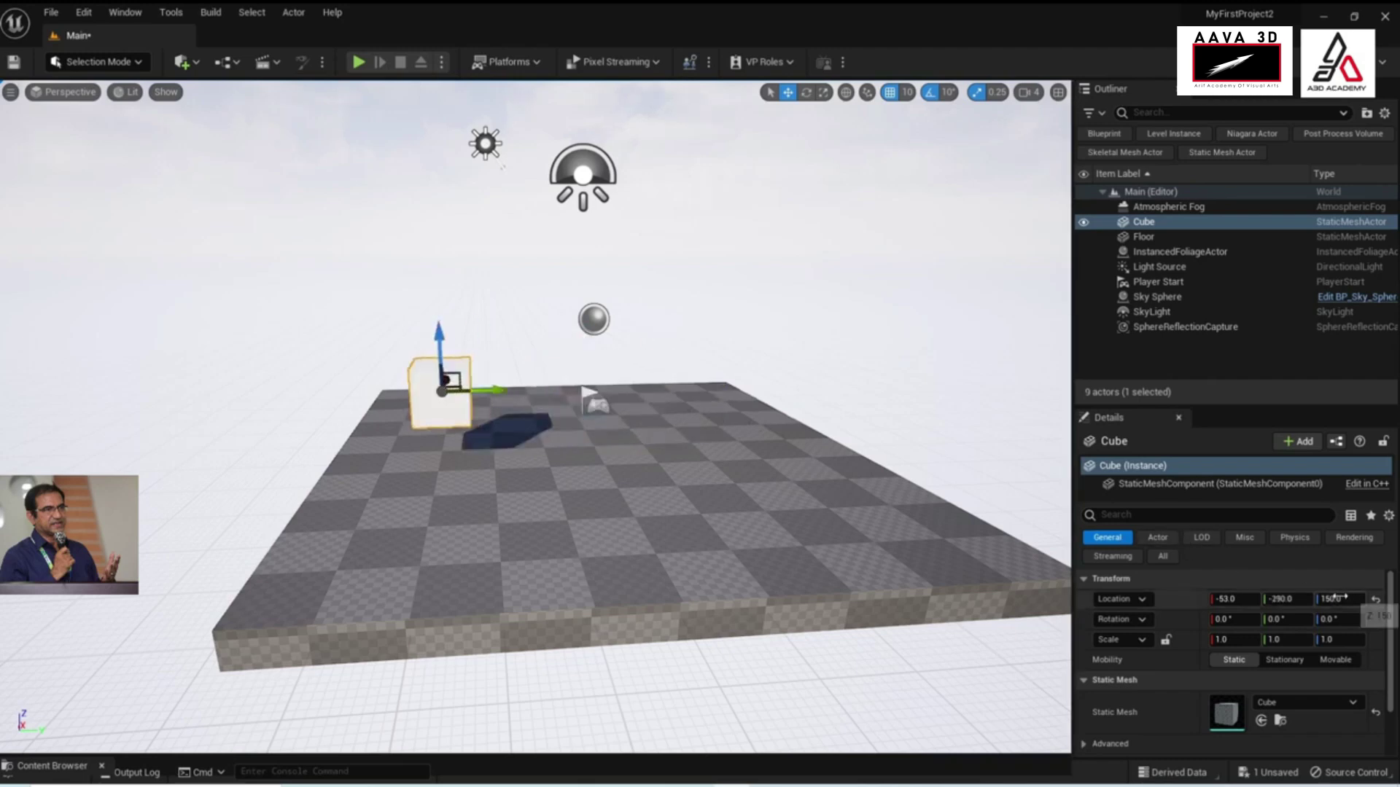
Reset the cube's location, then raise it to Z 250 and shift it to Y -210
left_click(1375, 601)
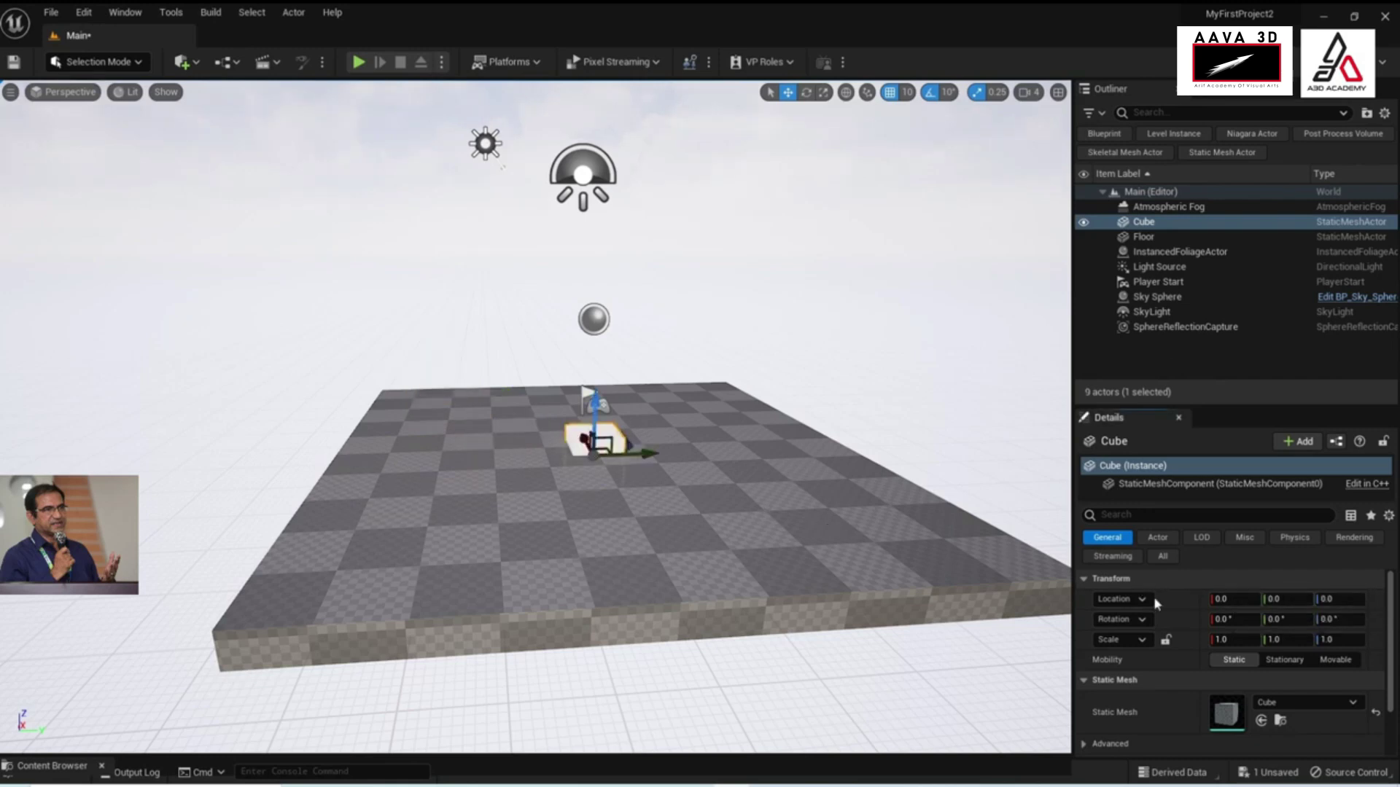
right_click_drag(583, 500, 584, 481)
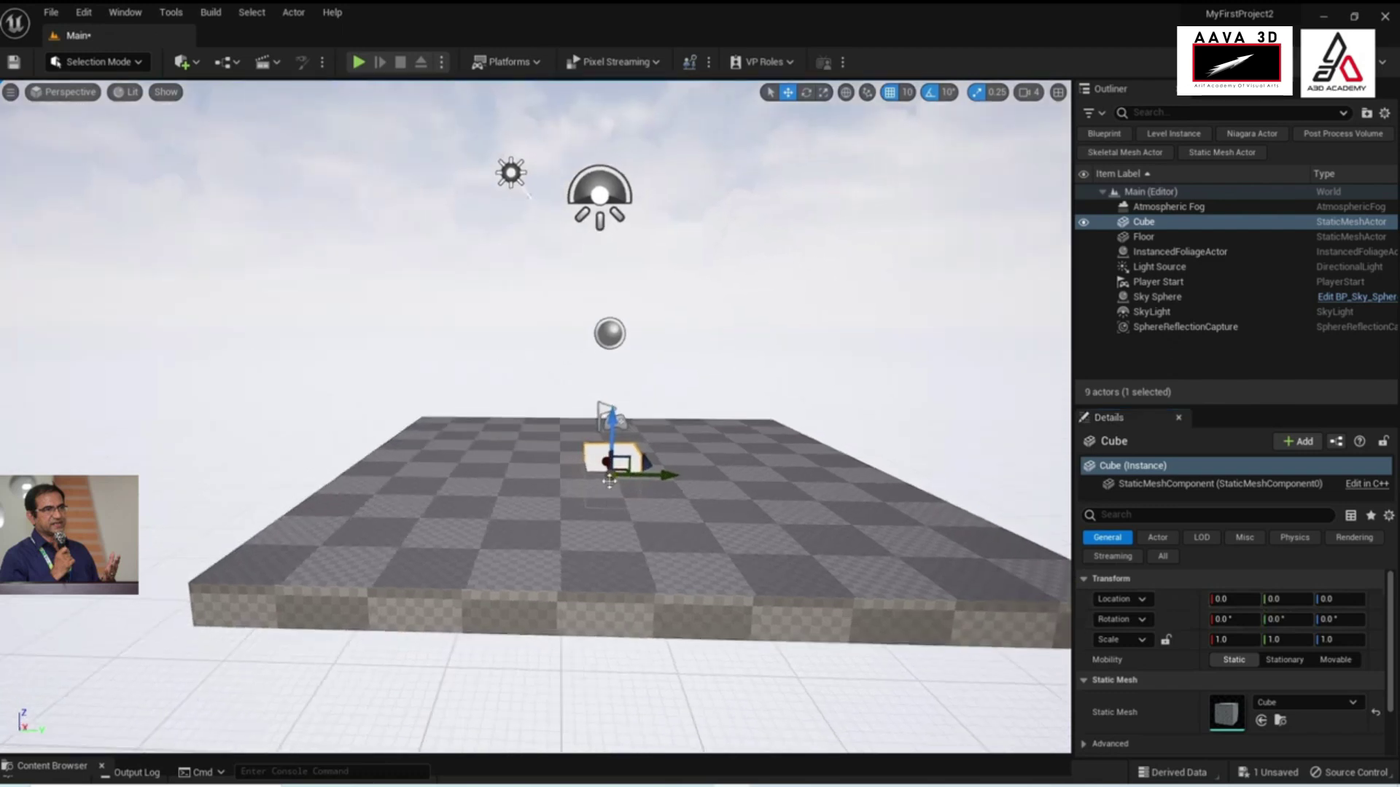
left_click_drag(611, 430, 614, 299)
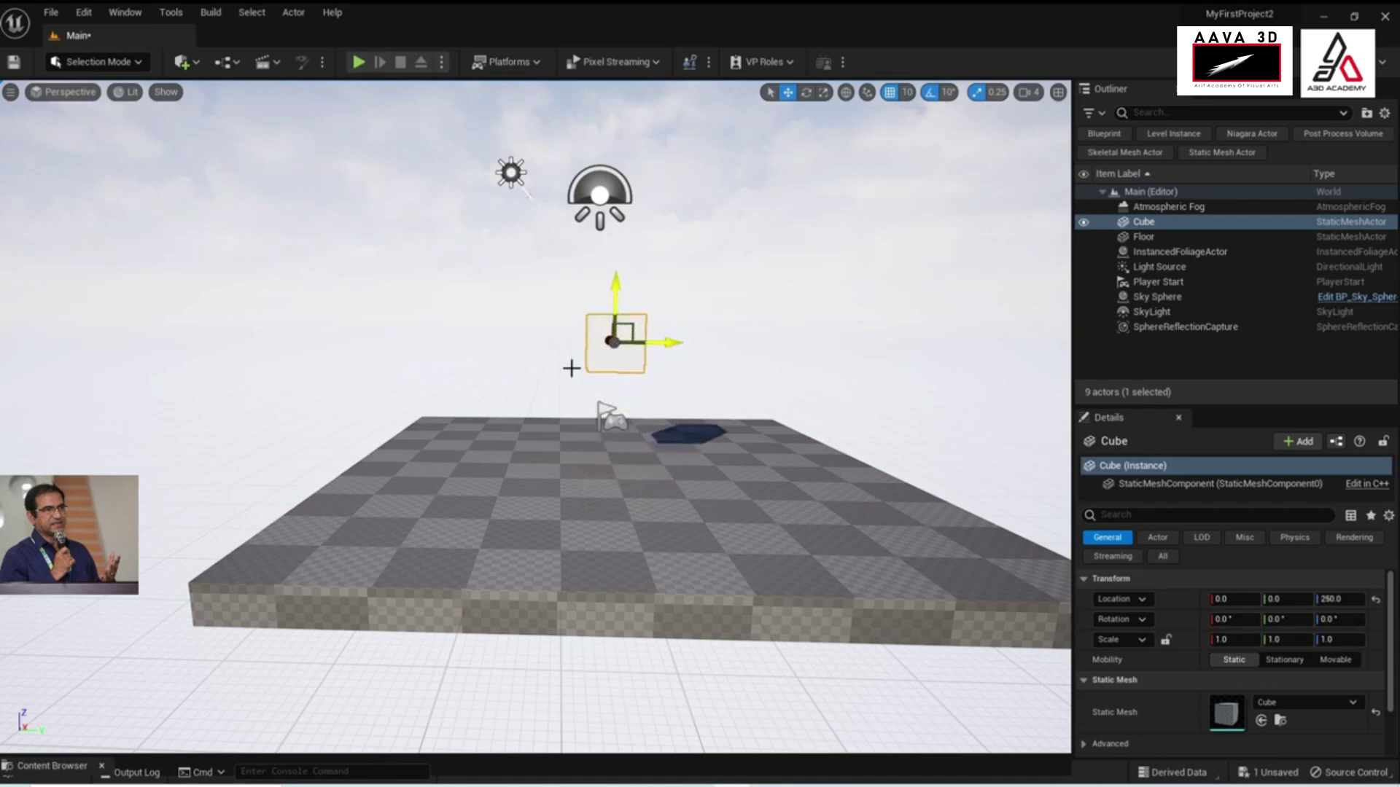
left_click_drag(660, 343, 510, 348)
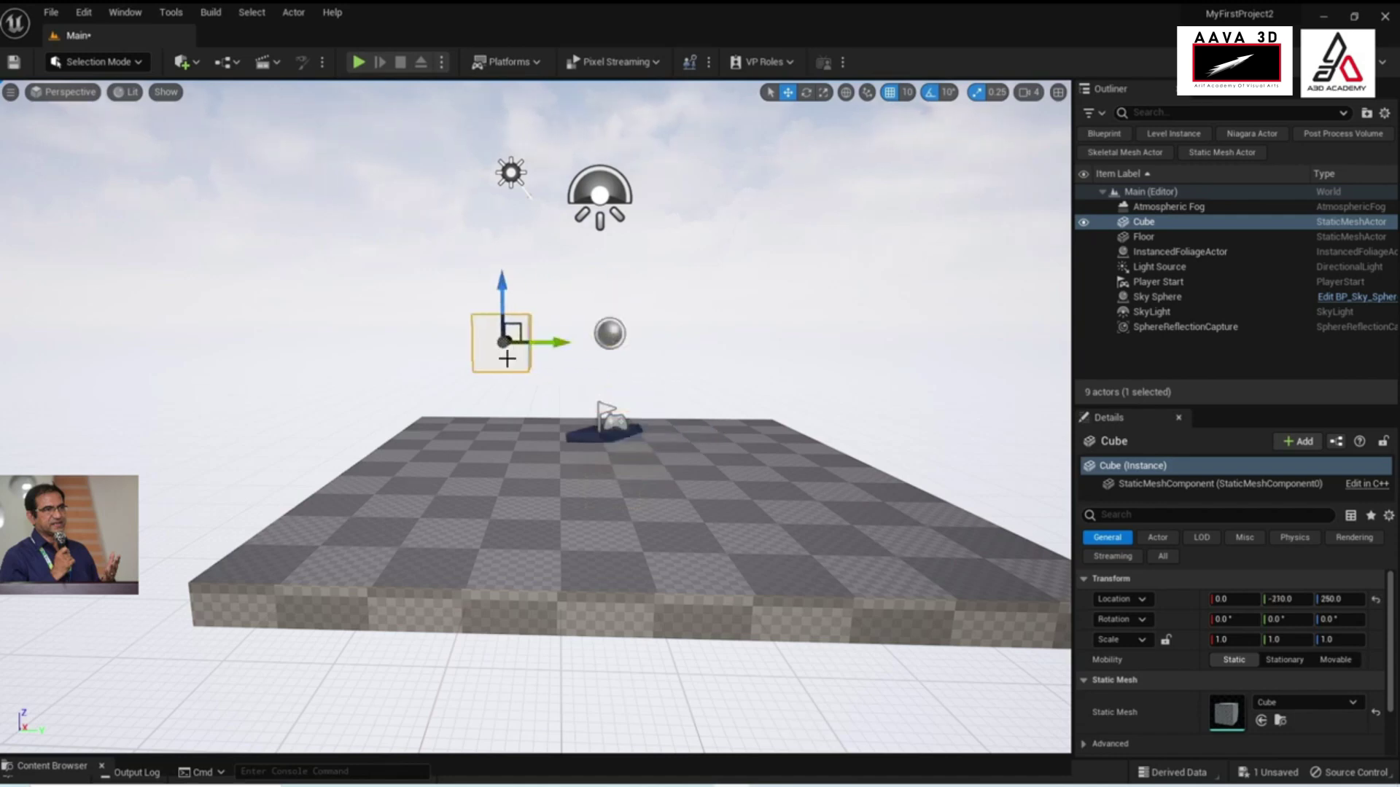
right_click_drag(502, 466, 540, 467)
scroll(487, 491, "up", 2)
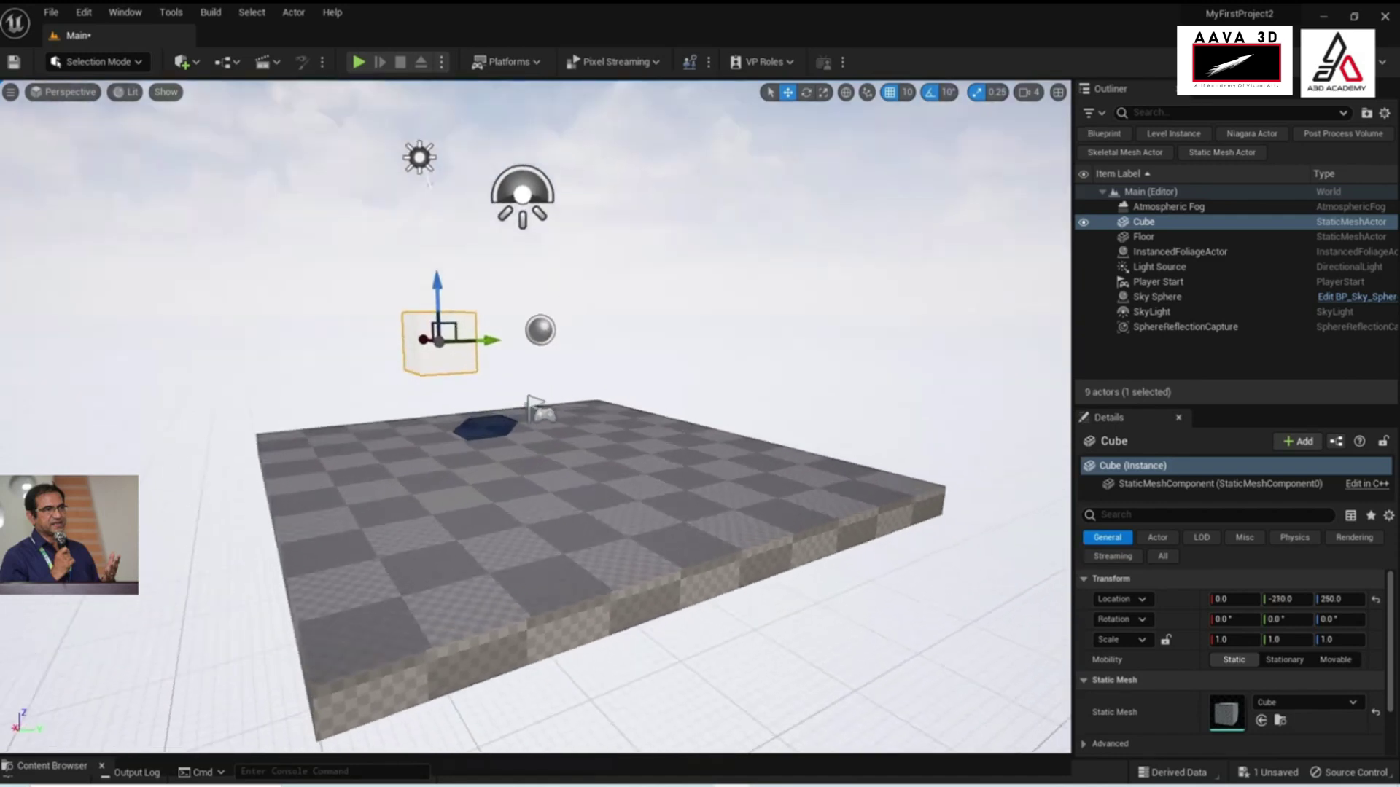
scroll(489, 490, "up", 2)
Select the floating Cube and snap it down with End to Z 70.0001
left_click(524, 483)
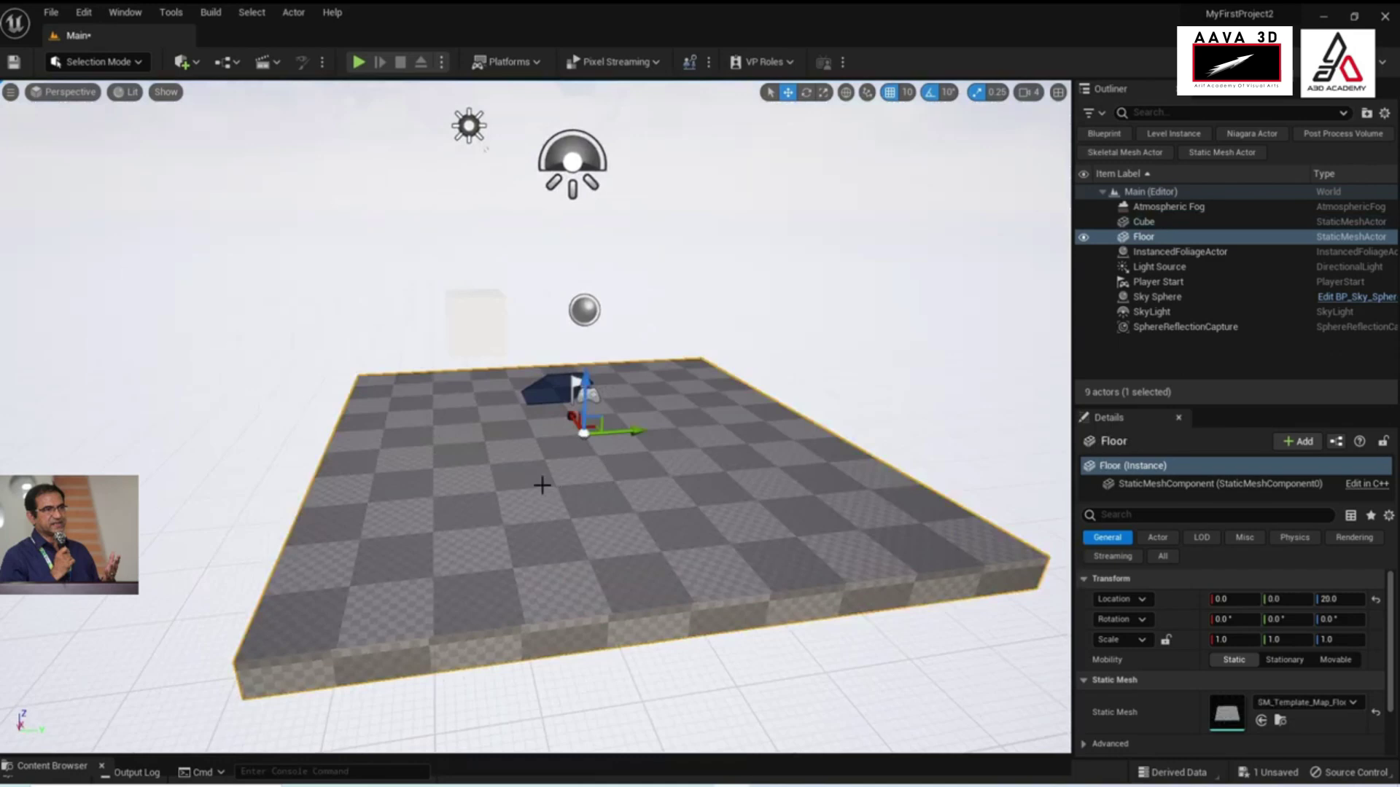
scroll(541, 484, "down", 2)
left_click(465, 339)
right_click_drag(477, 406, 467, 379)
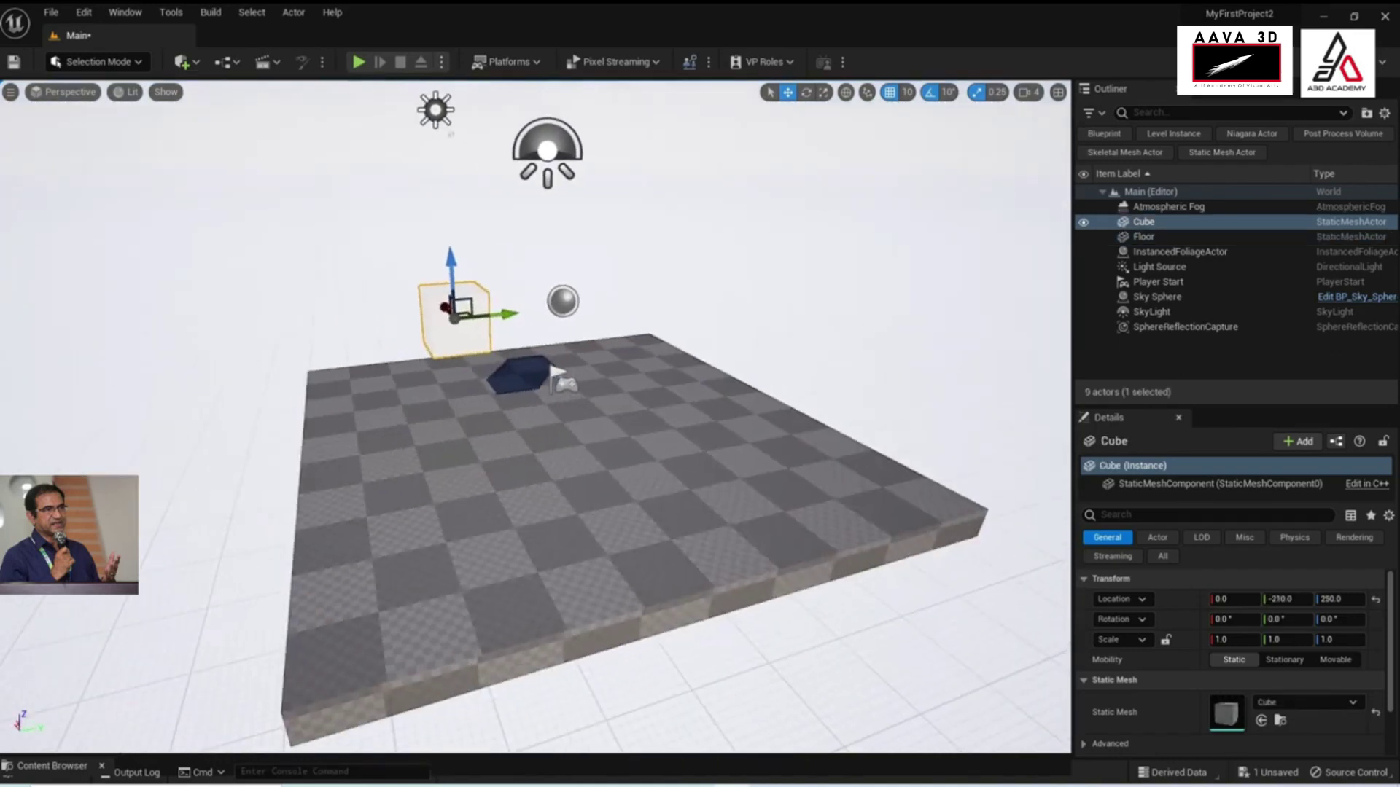
key("End")
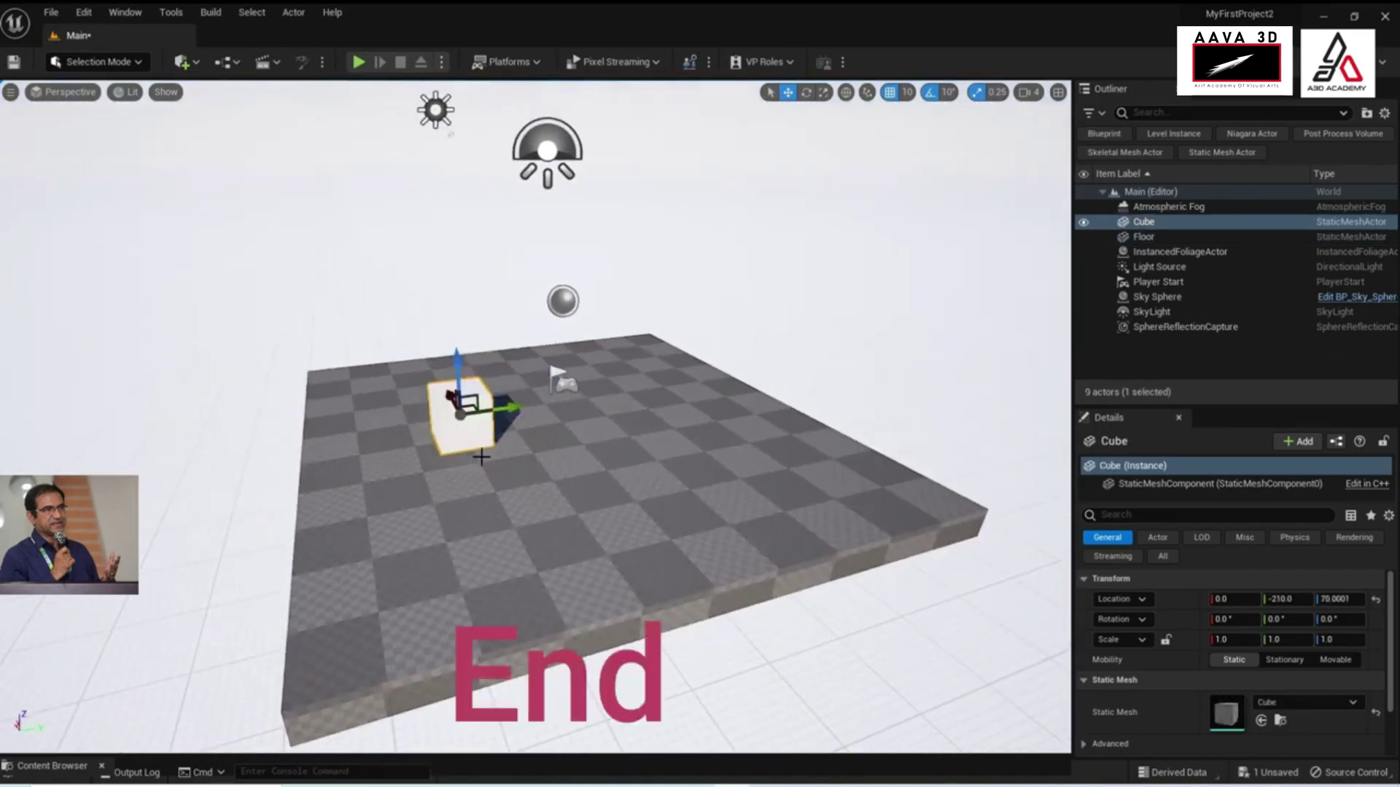
Orbit and move around the floor to confirm the Cube rests on the slab
right_click_drag(455, 408, 427, 438)
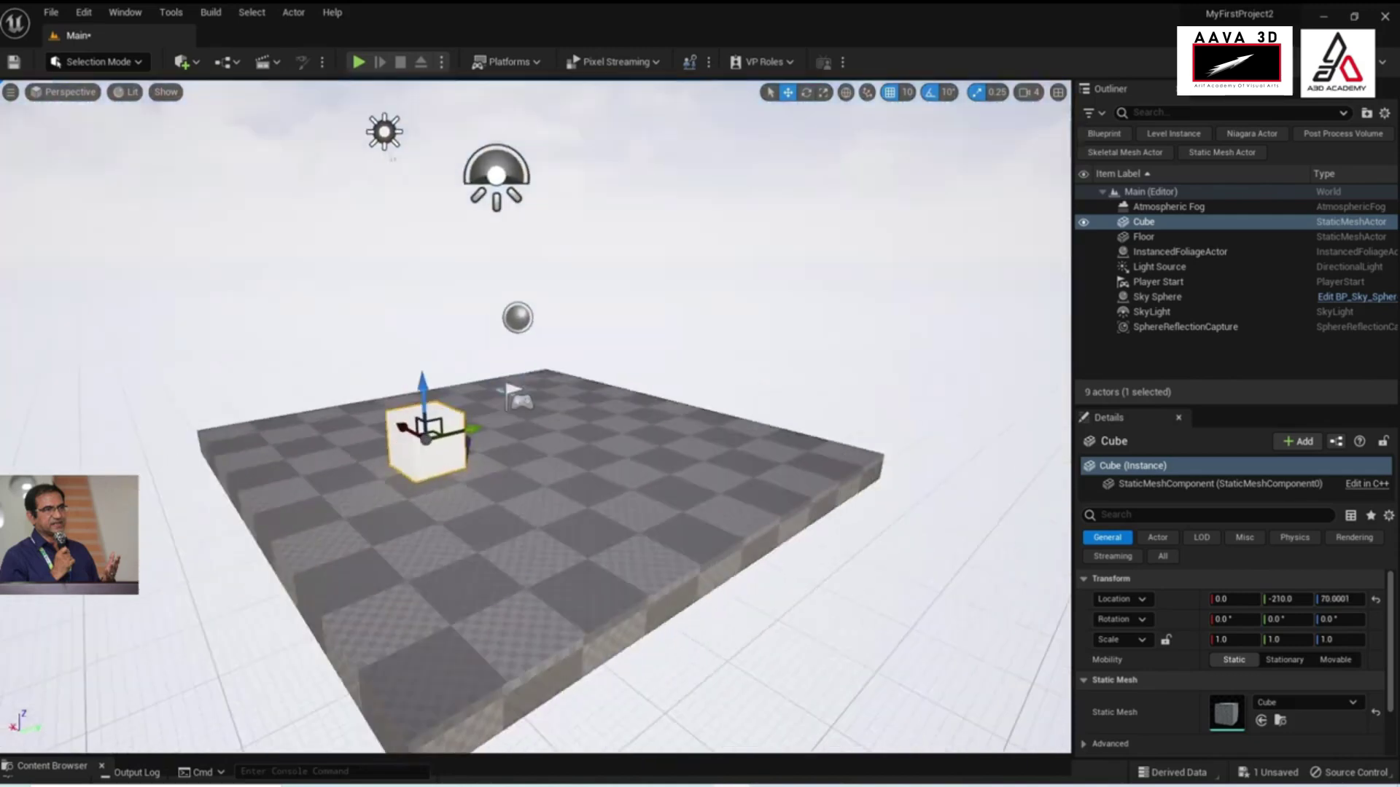
right_click_drag(556, 357, 543, 328)
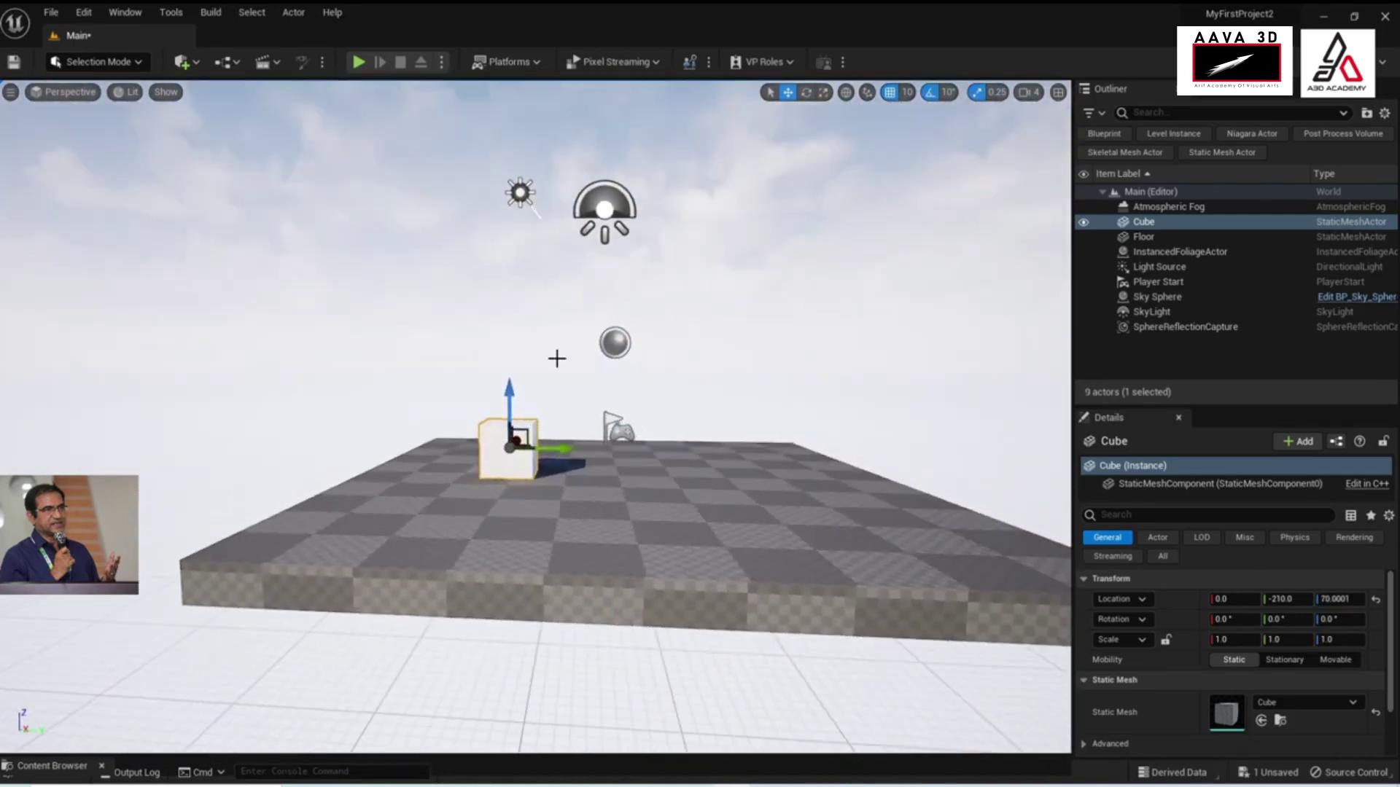
right_click_drag(503, 463, 954, 458)
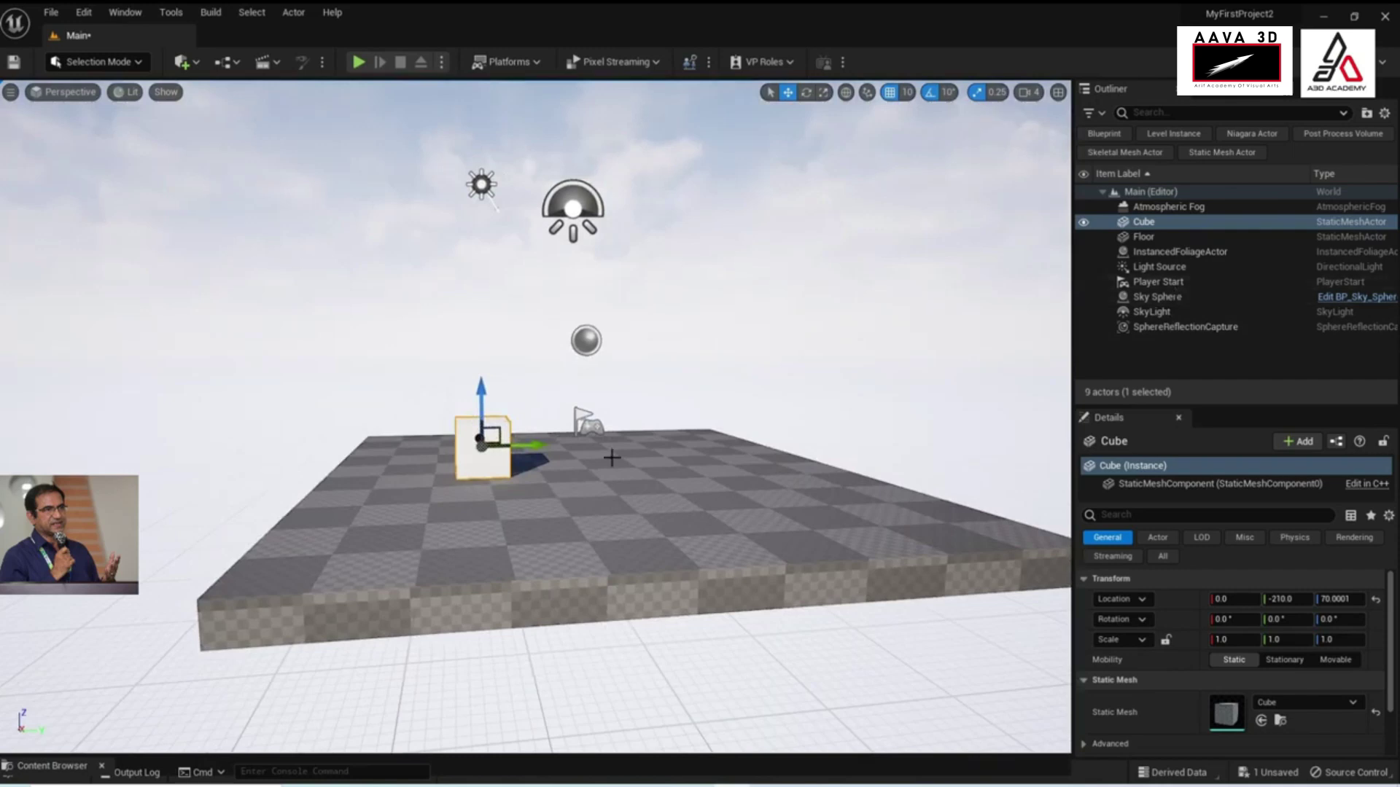
right_click_drag(320, 302, 625, 468)
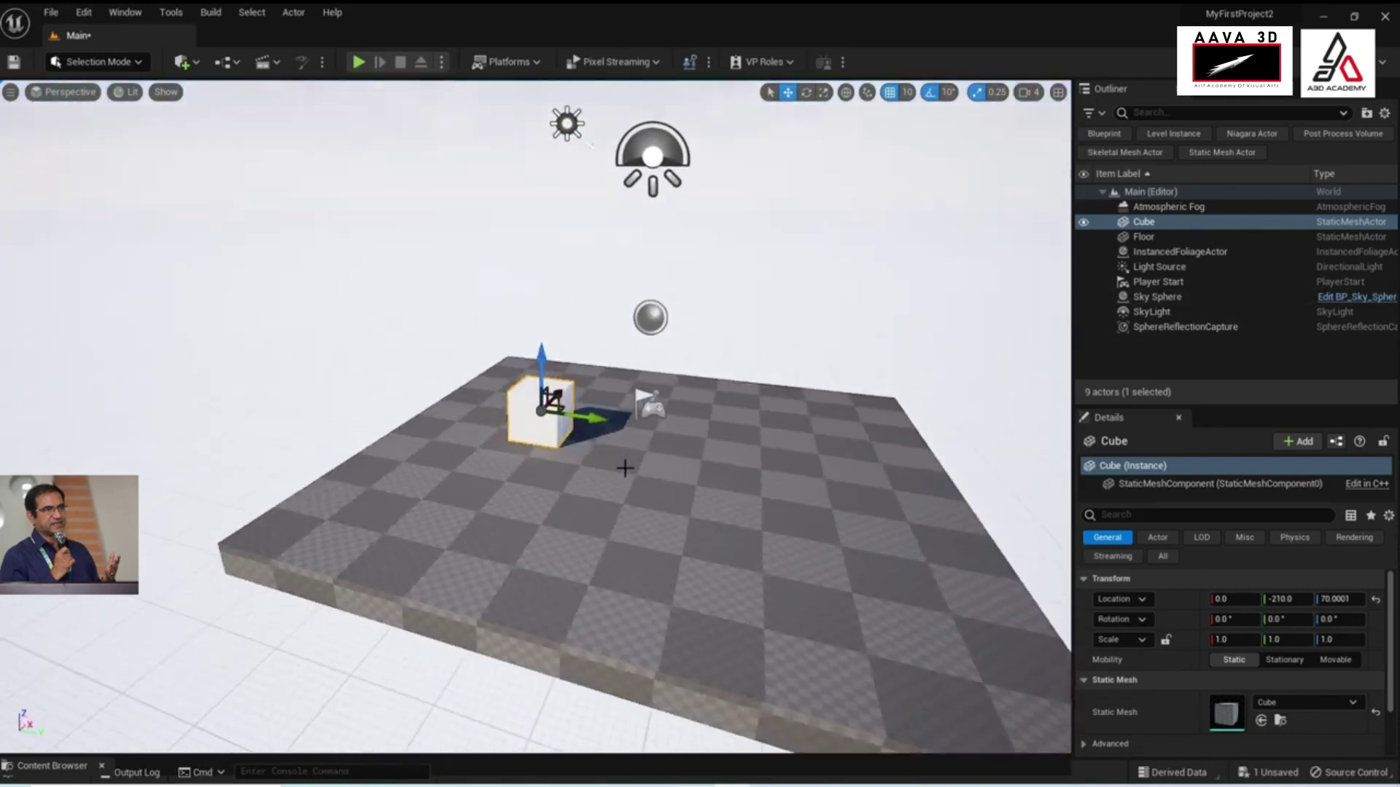
right_click_drag(736, 499, 576, 508)
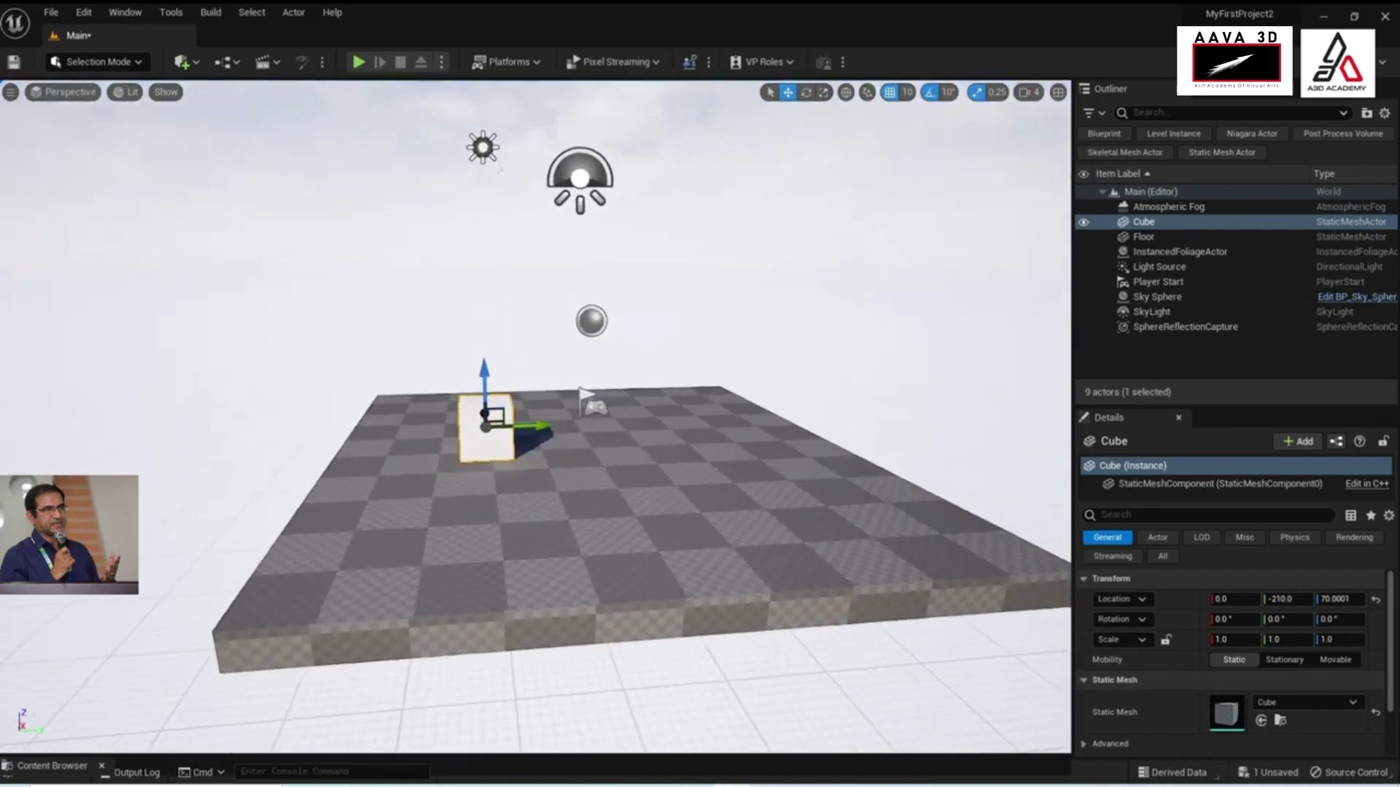
right_click_drag(486, 512, 483, 485)
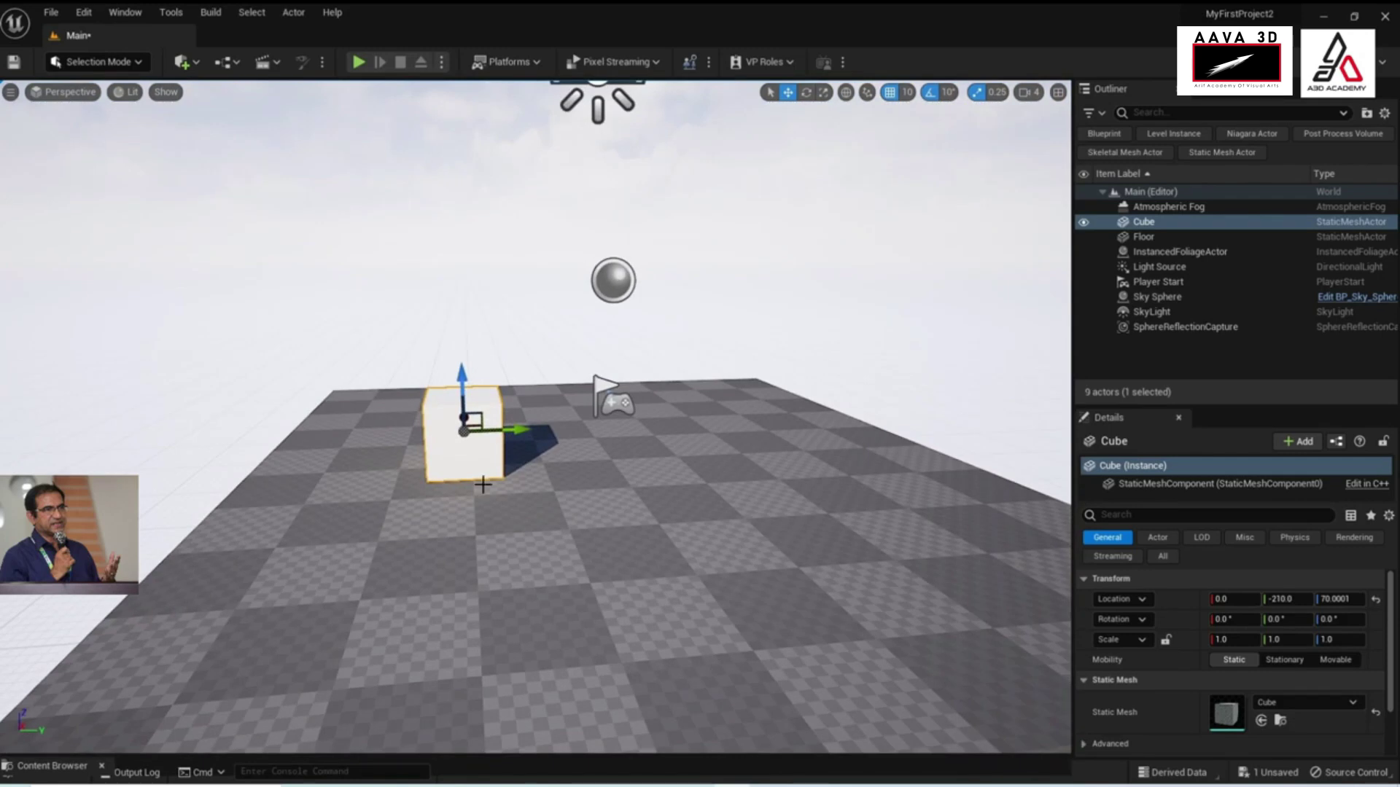
left_click_drag(1142, 207, 1143, 225)
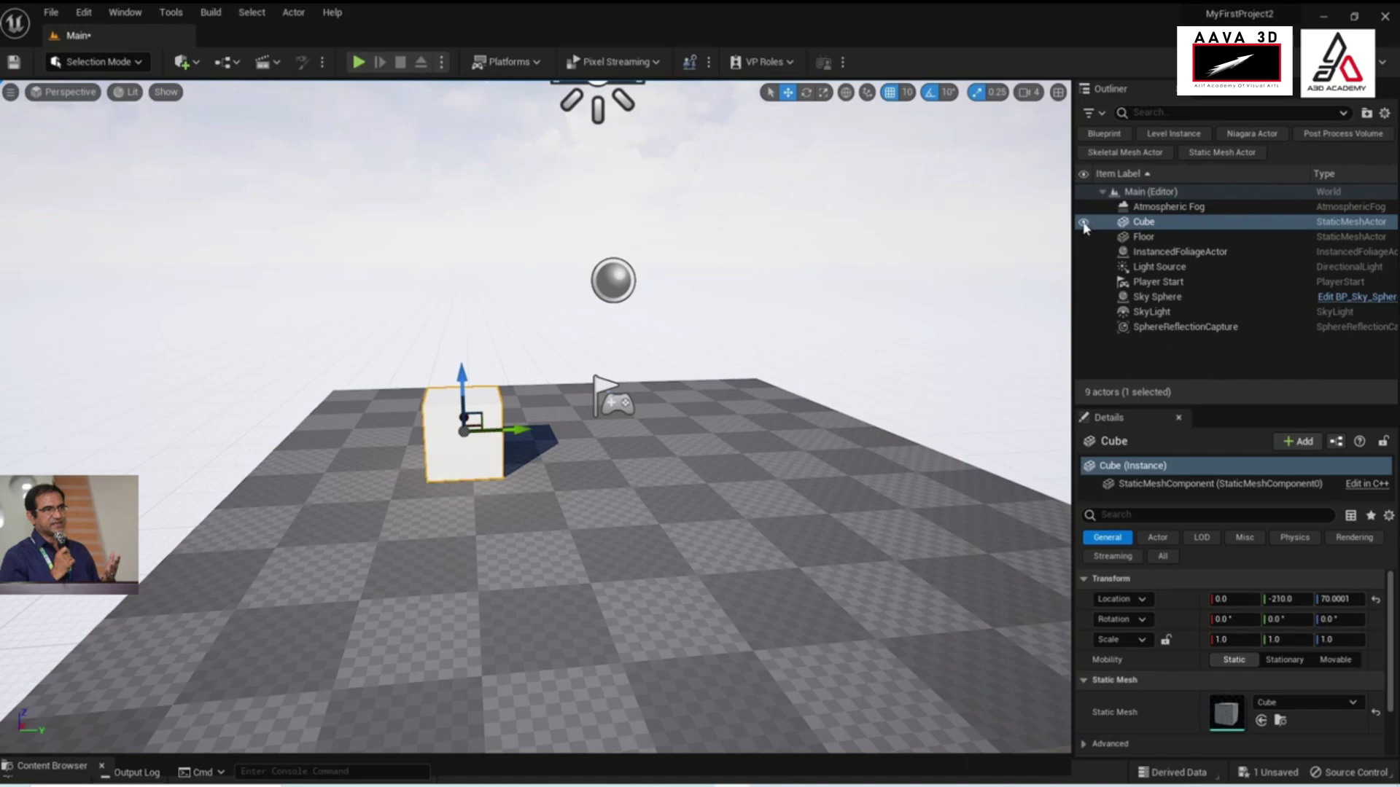
Toggle the Cube's visibility off and back on, then hide the Light Source
left_click(1084, 223)
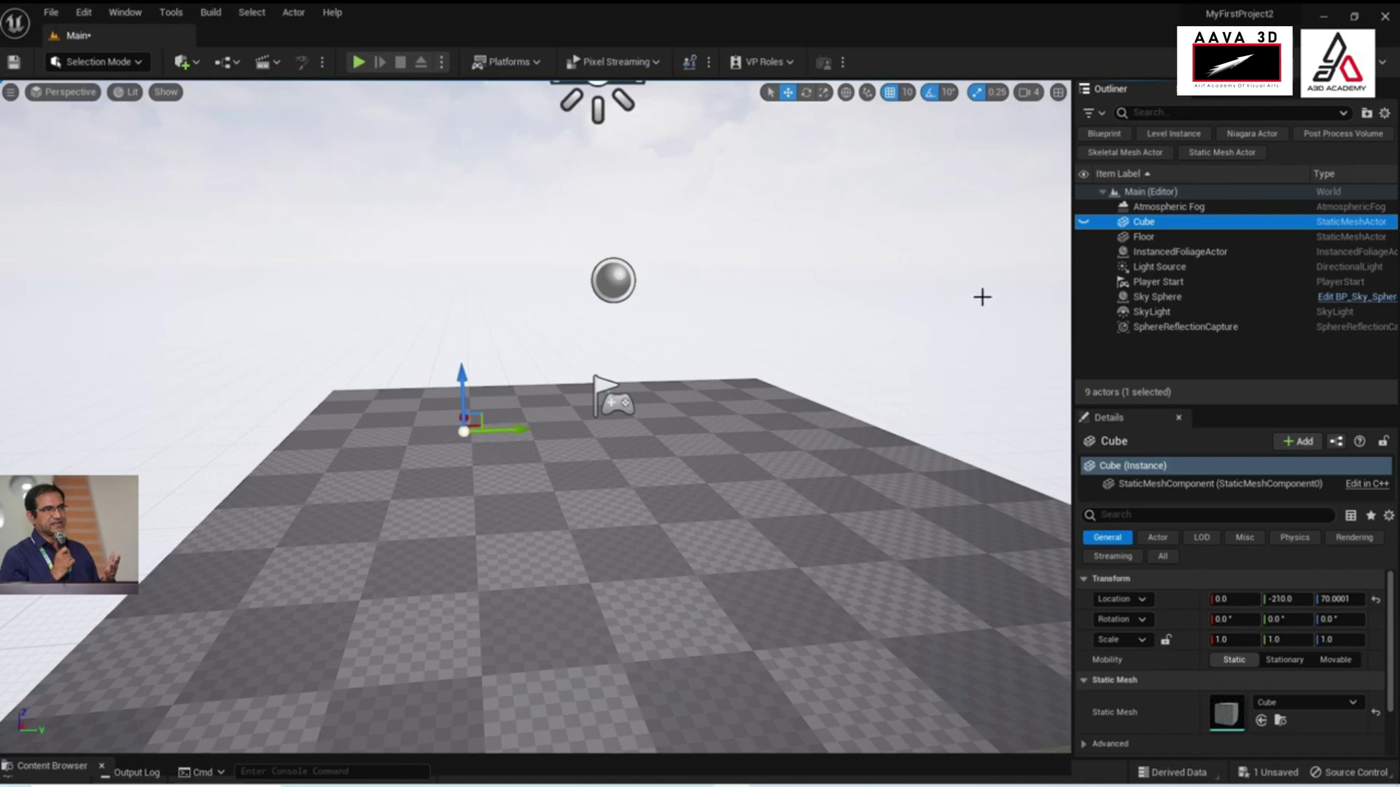
left_click(1085, 223)
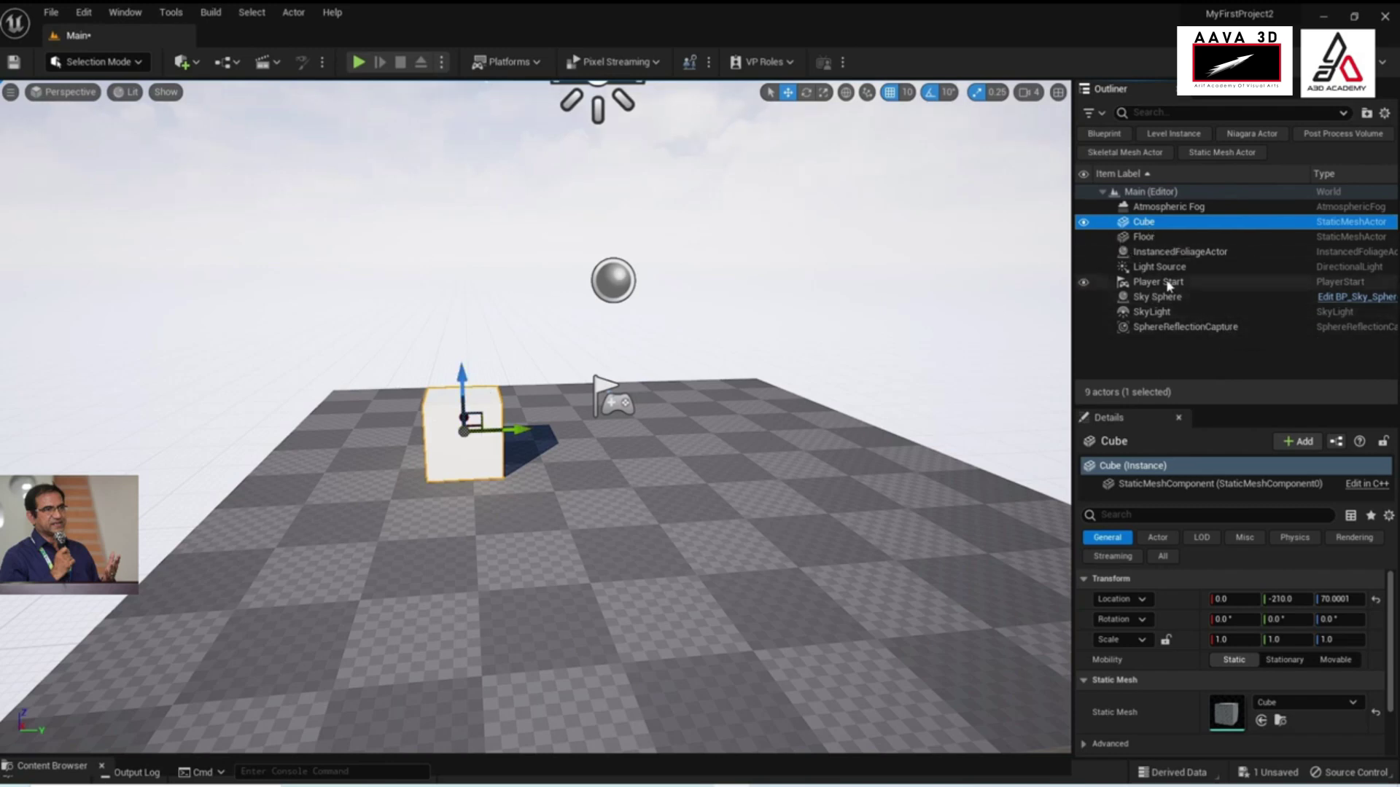
left_click(1084, 267)
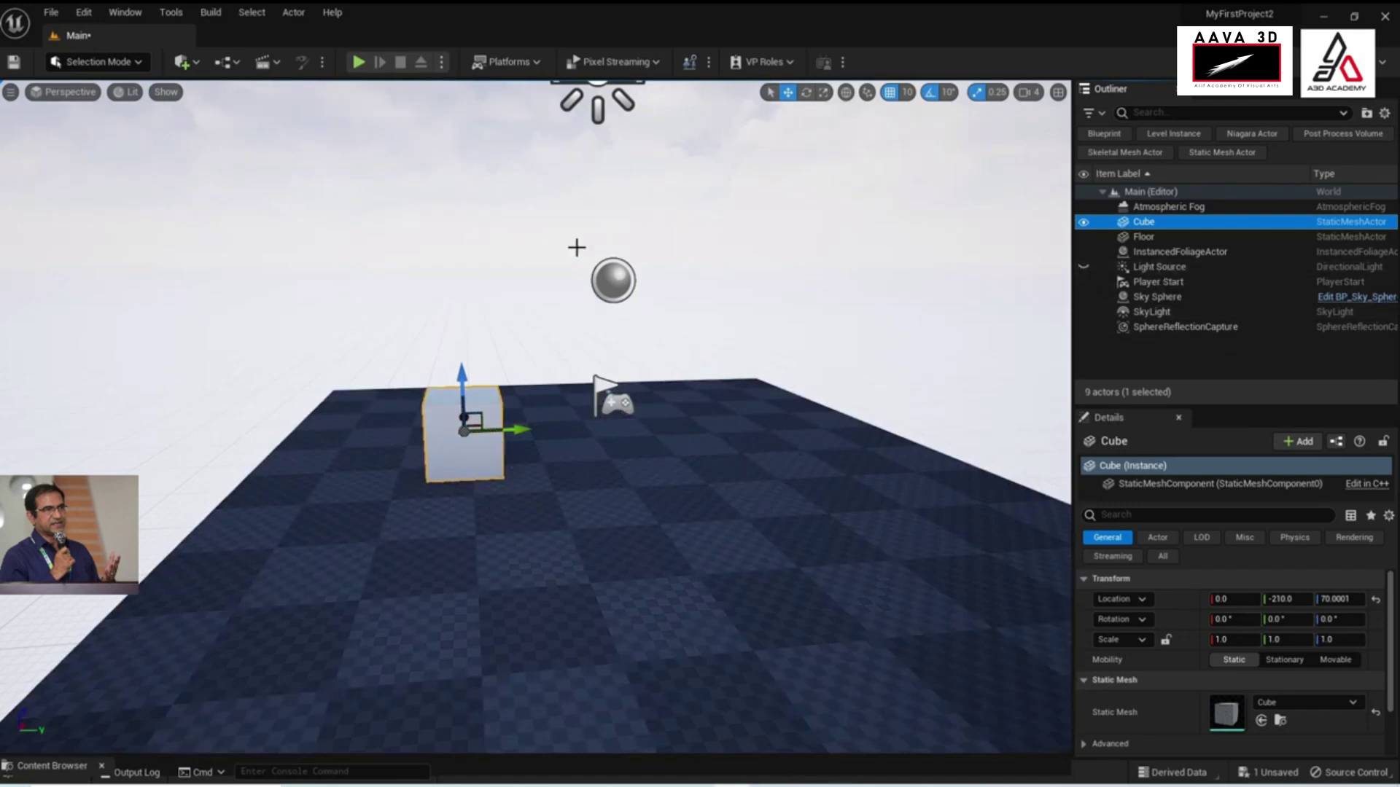
Show the Light Source again and compare the scene with SkyLight and Sky Sphere toggled
left_click(1084, 267)
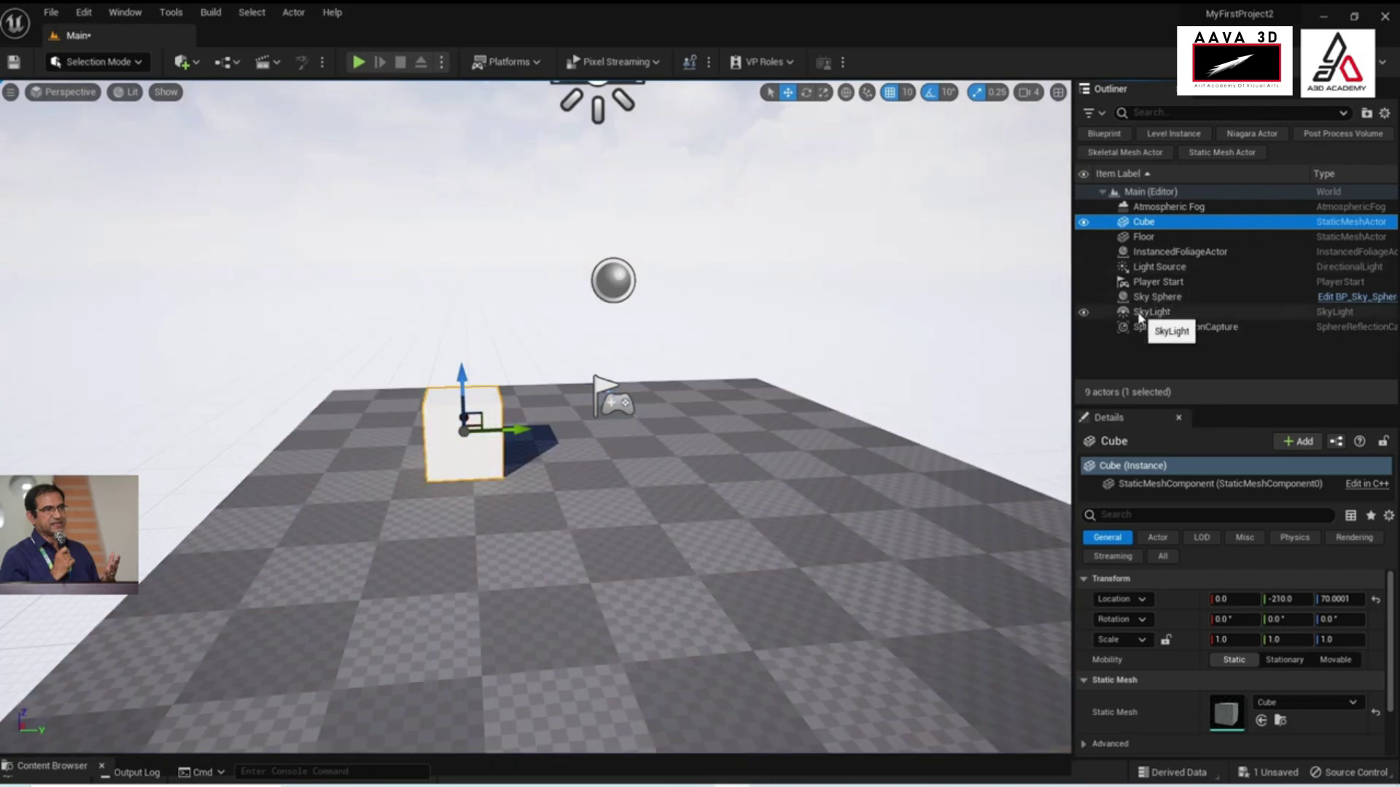
left_click(1084, 312)
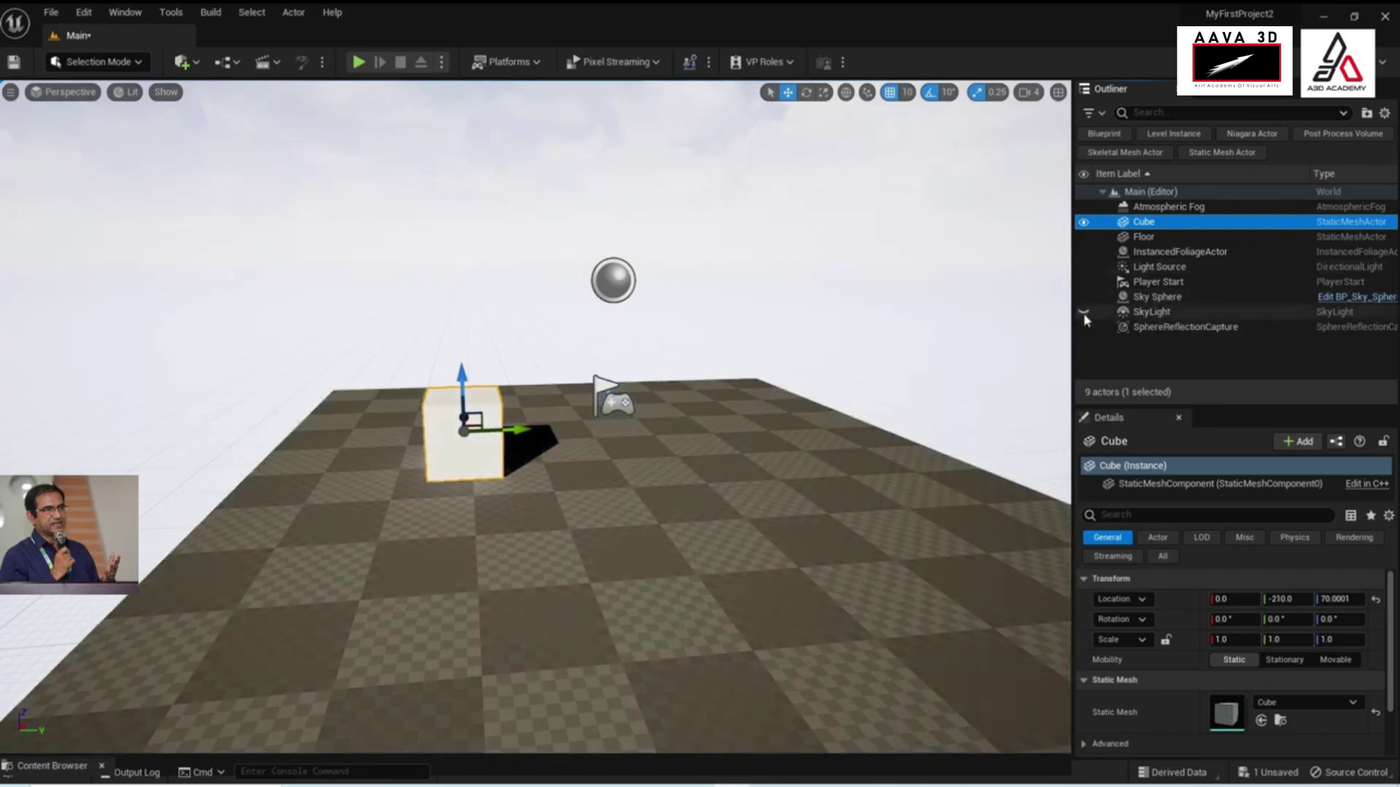
left_click(1084, 313)
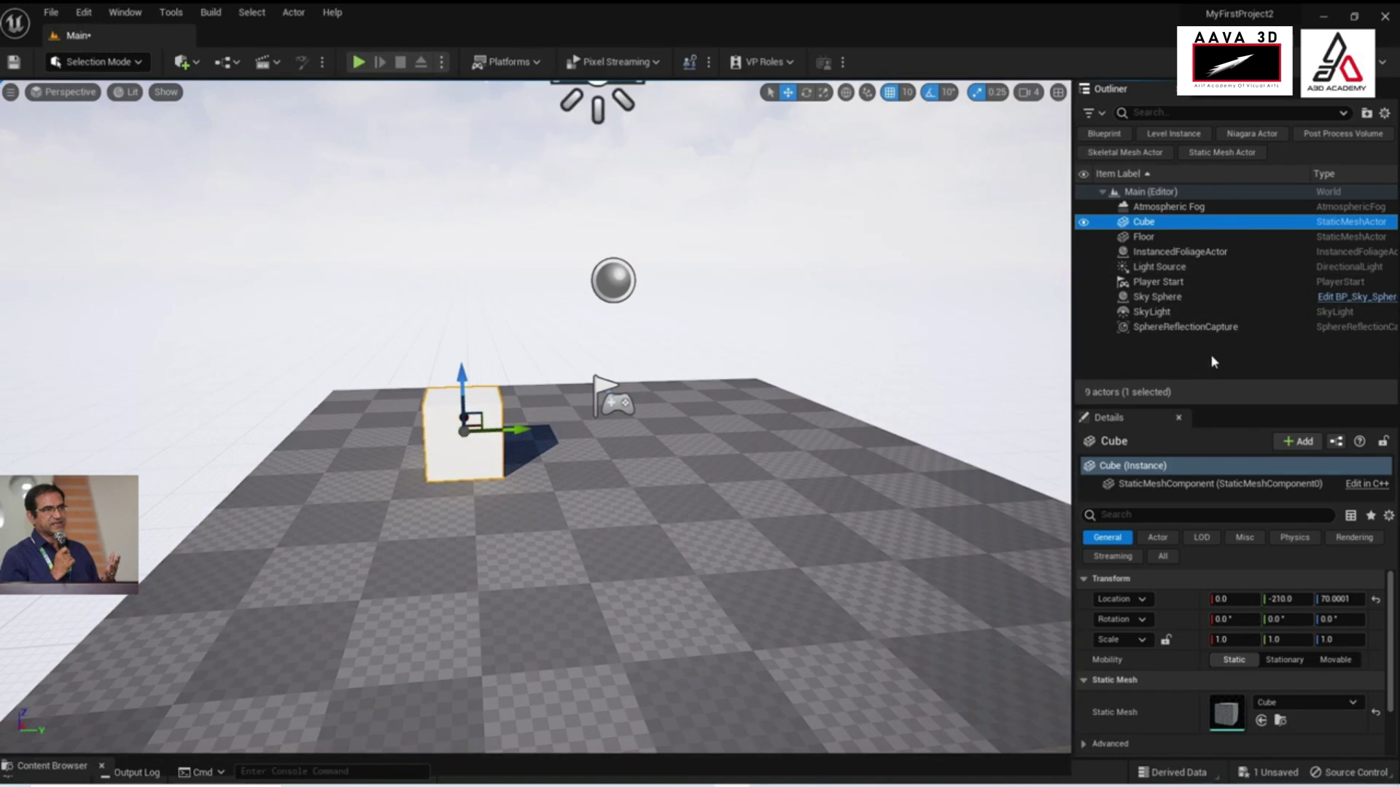
left_click(1085, 297)
left_click(1085, 299)
left_click(1085, 298)
left_click(1085, 297)
left_click(1085, 298)
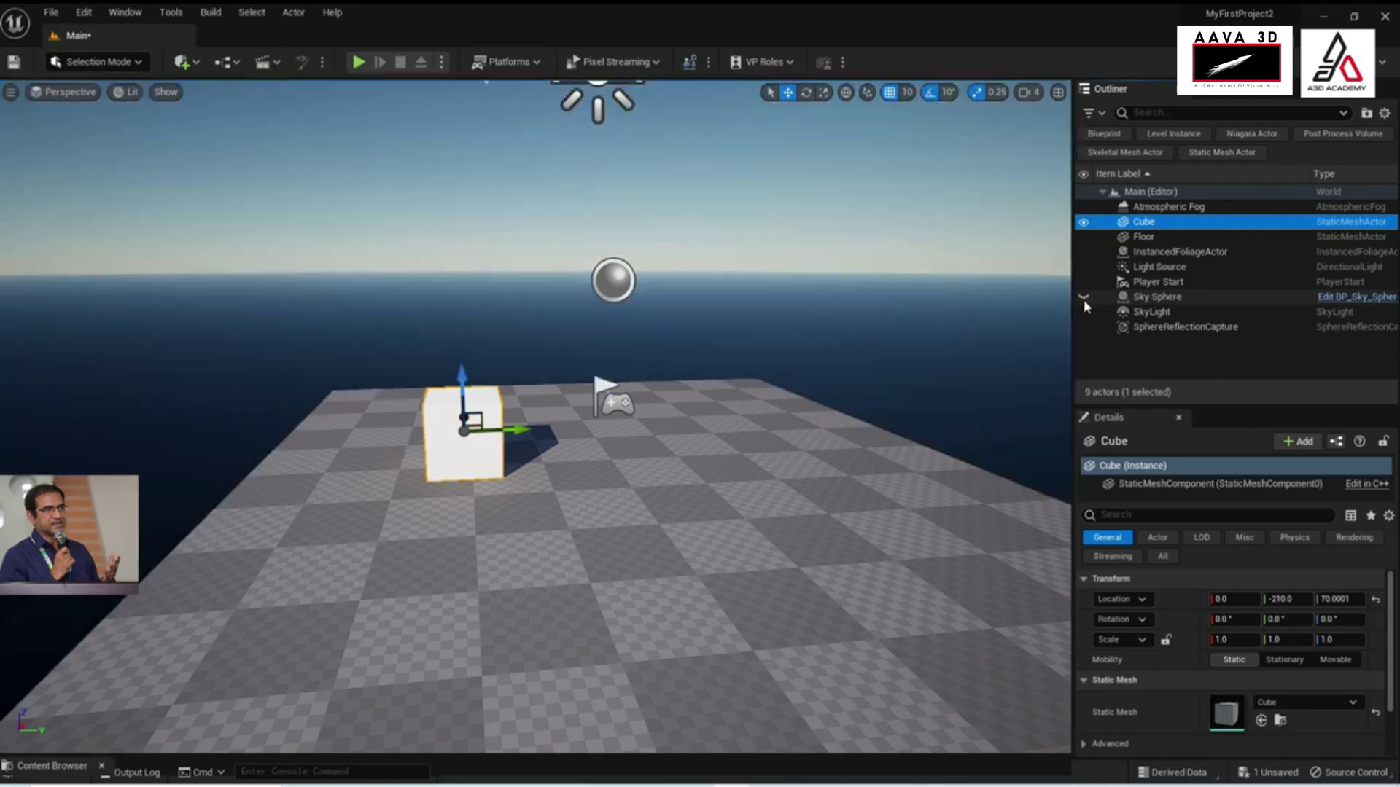
left_click(1083, 312)
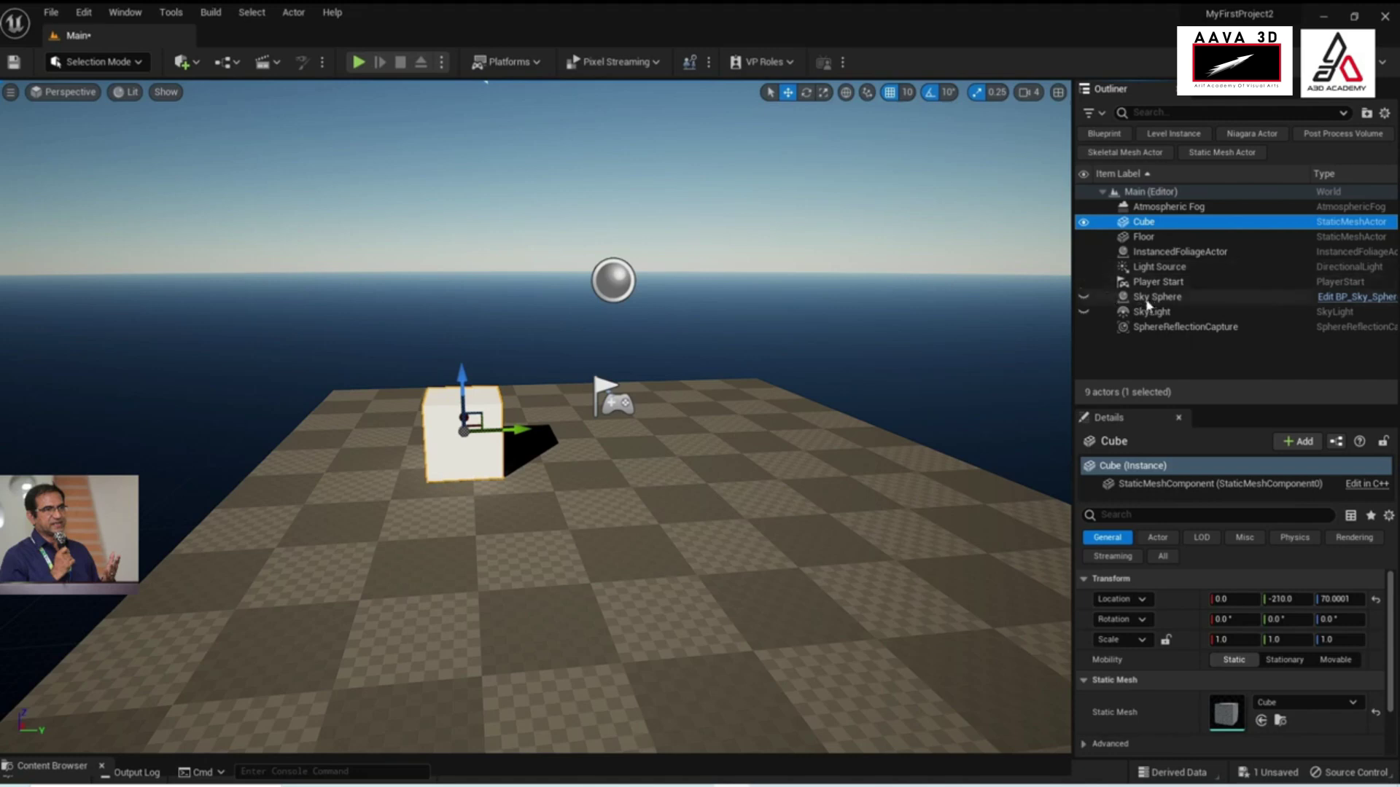
left_click(1084, 299)
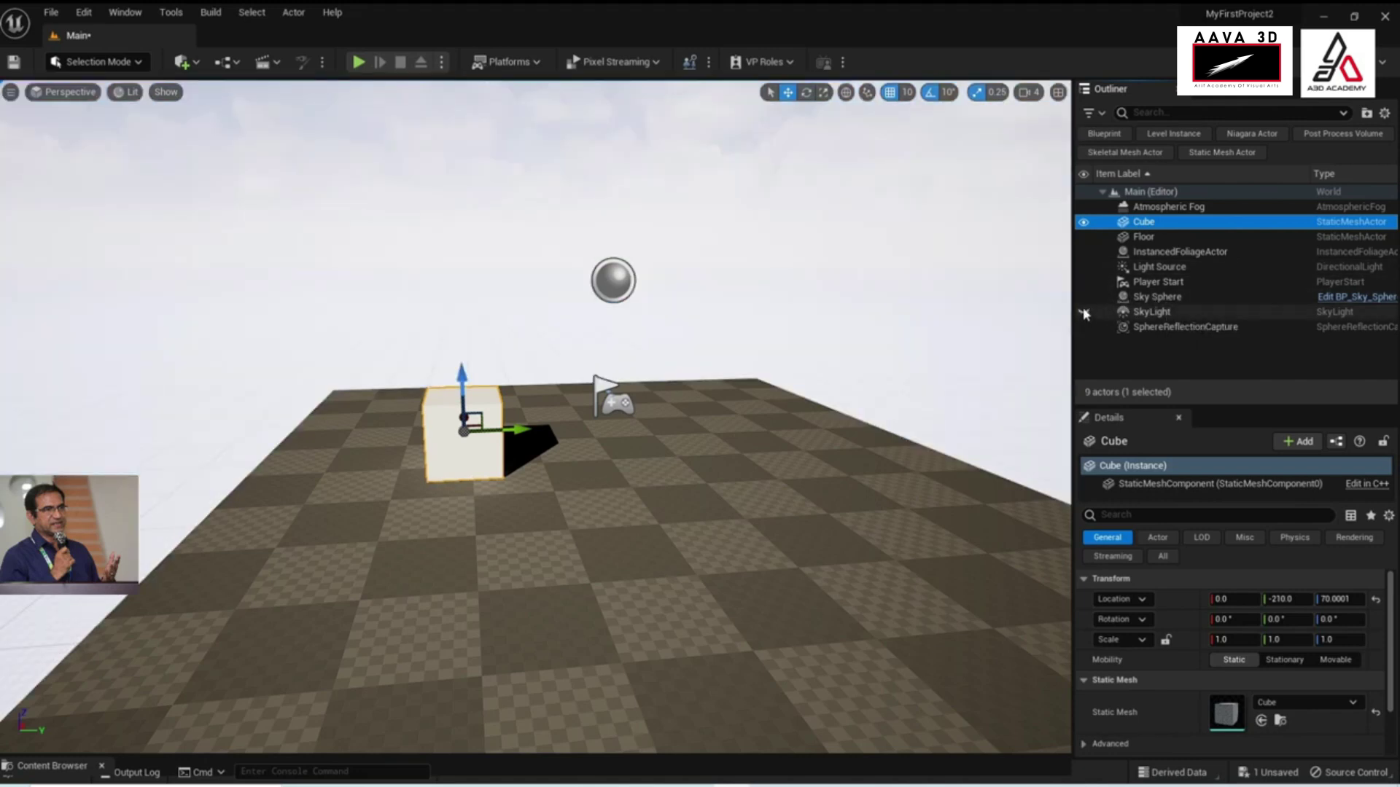
left_click(1085, 297)
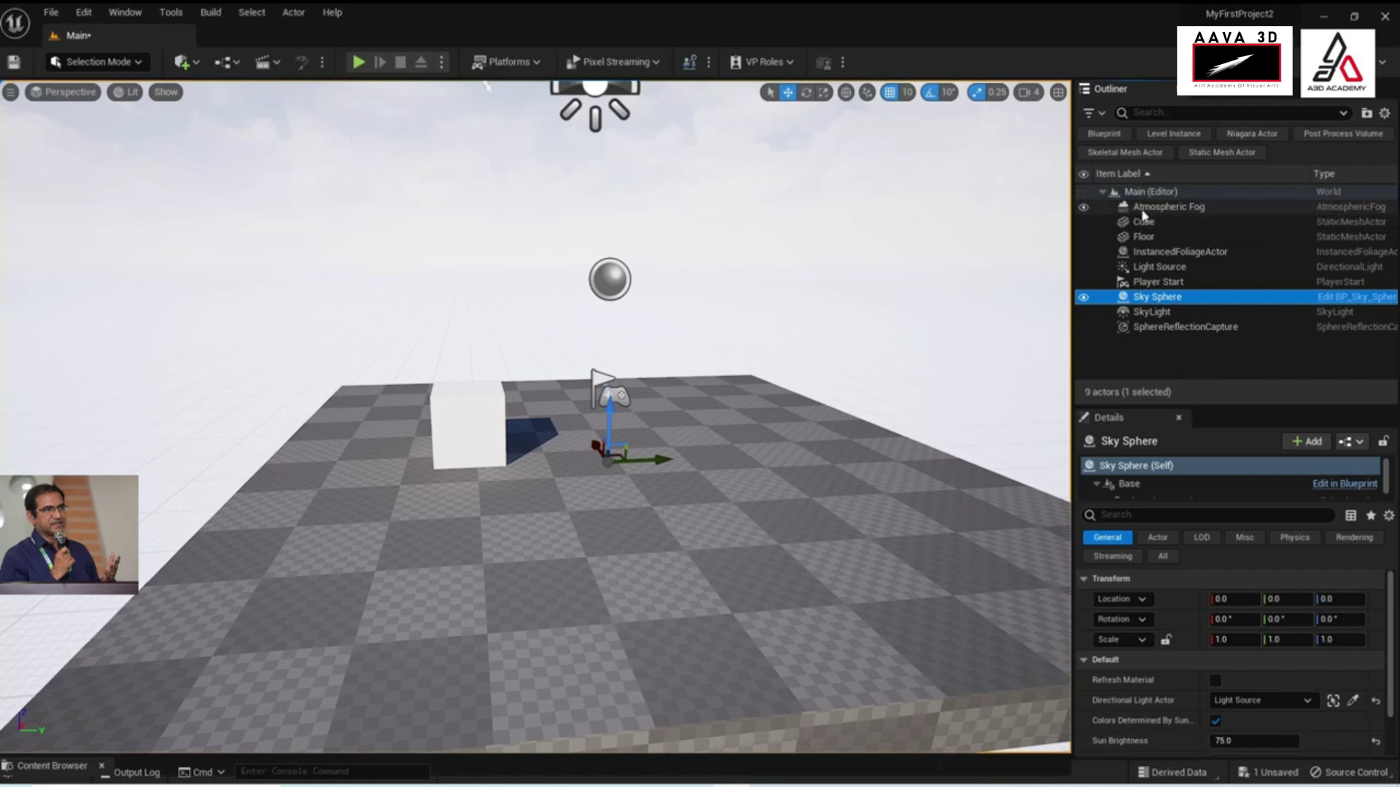
Toggle Atmospheric Fog off and on to compare, leaving it visible, then select the Cube
left_click(1084, 208)
left_click(1083, 210)
left_click(1083, 210)
left_click(1083, 210)
left_click(1083, 209)
left_click(1083, 207)
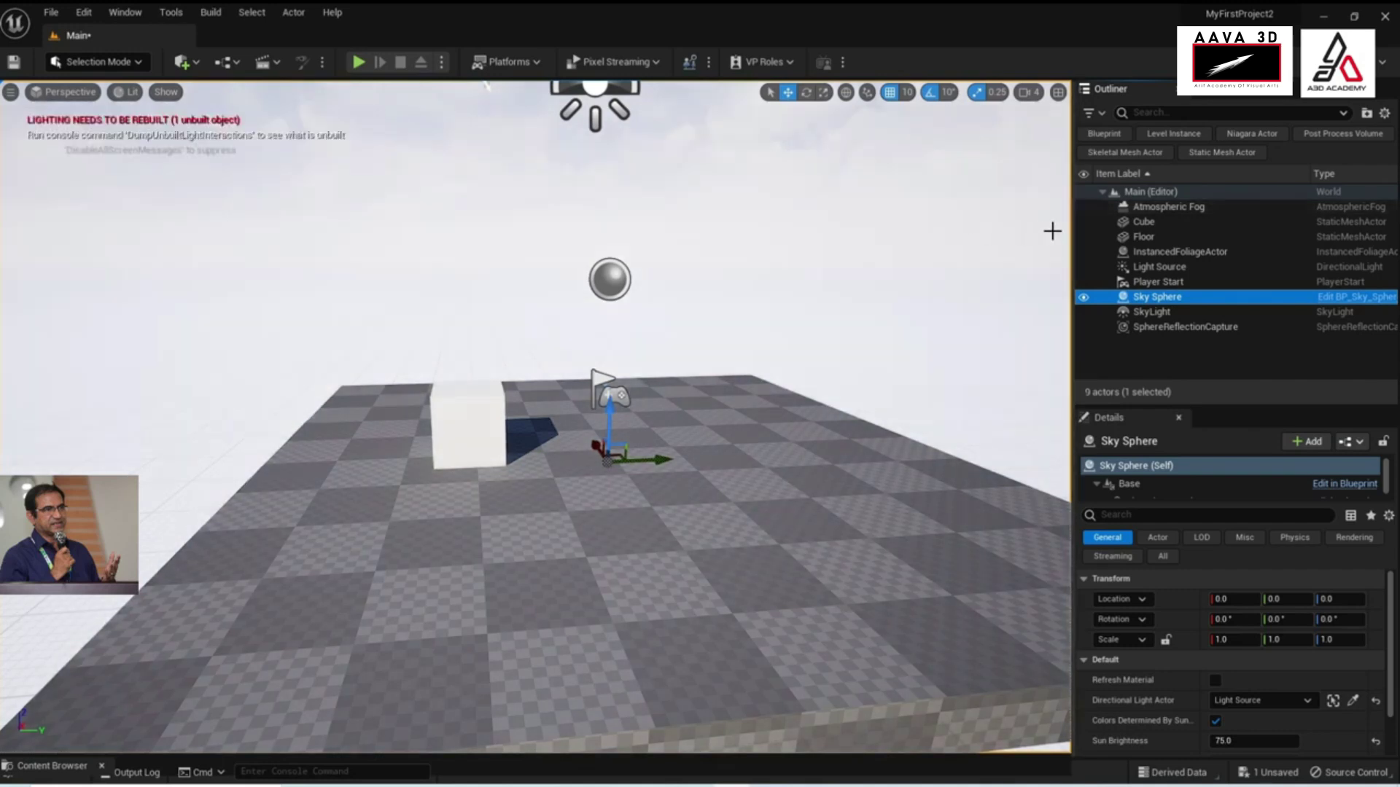
left_click(488, 413)
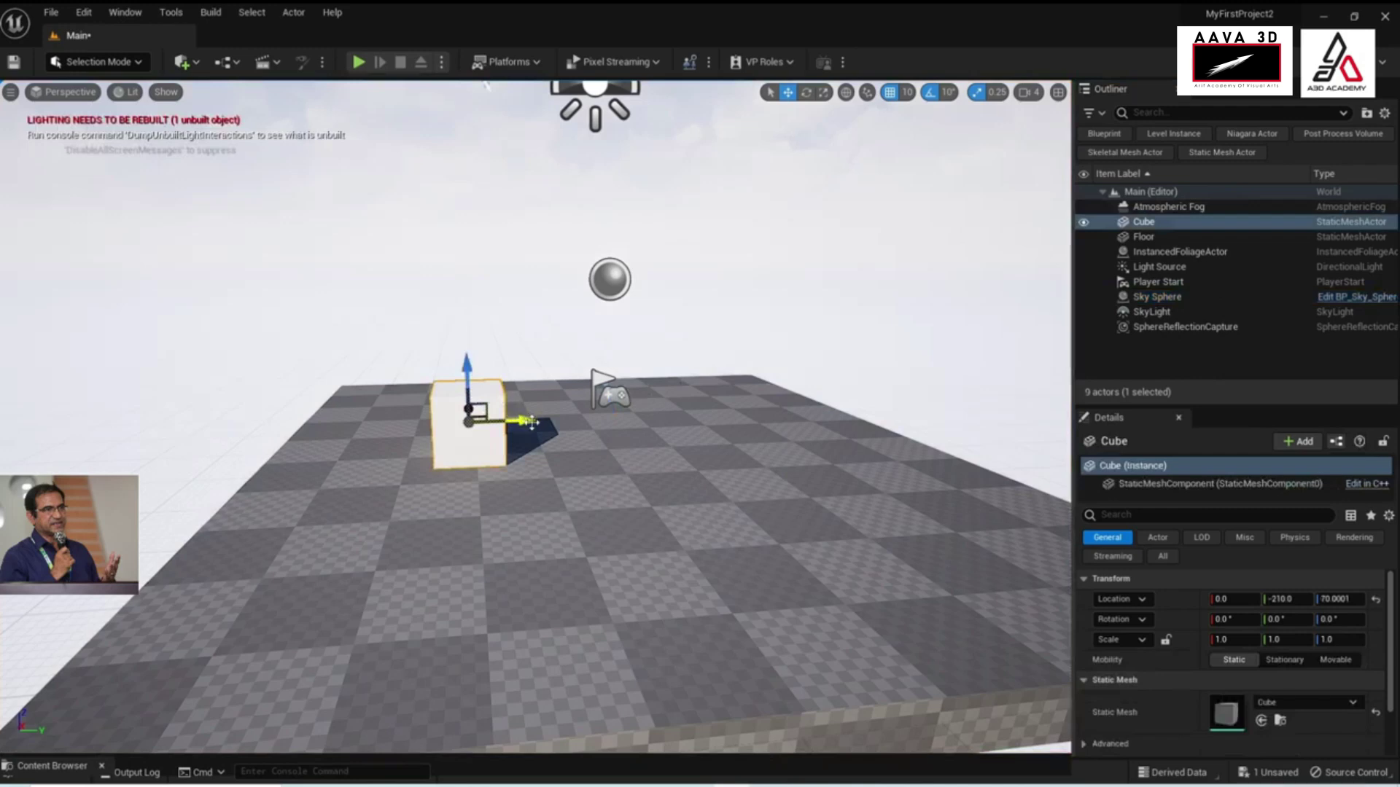
Slide the Cube along Y to location -190, -70, 70.0001, orbiting to check placement
mouse_move(530, 421)
left_mouse_down()
mouse_move(783, 412)
mouse_move(961, 514)
mouse_move(558, 430)
mouse_move(666, 469)
mouse_move(645, 473)
left_mouse_up()
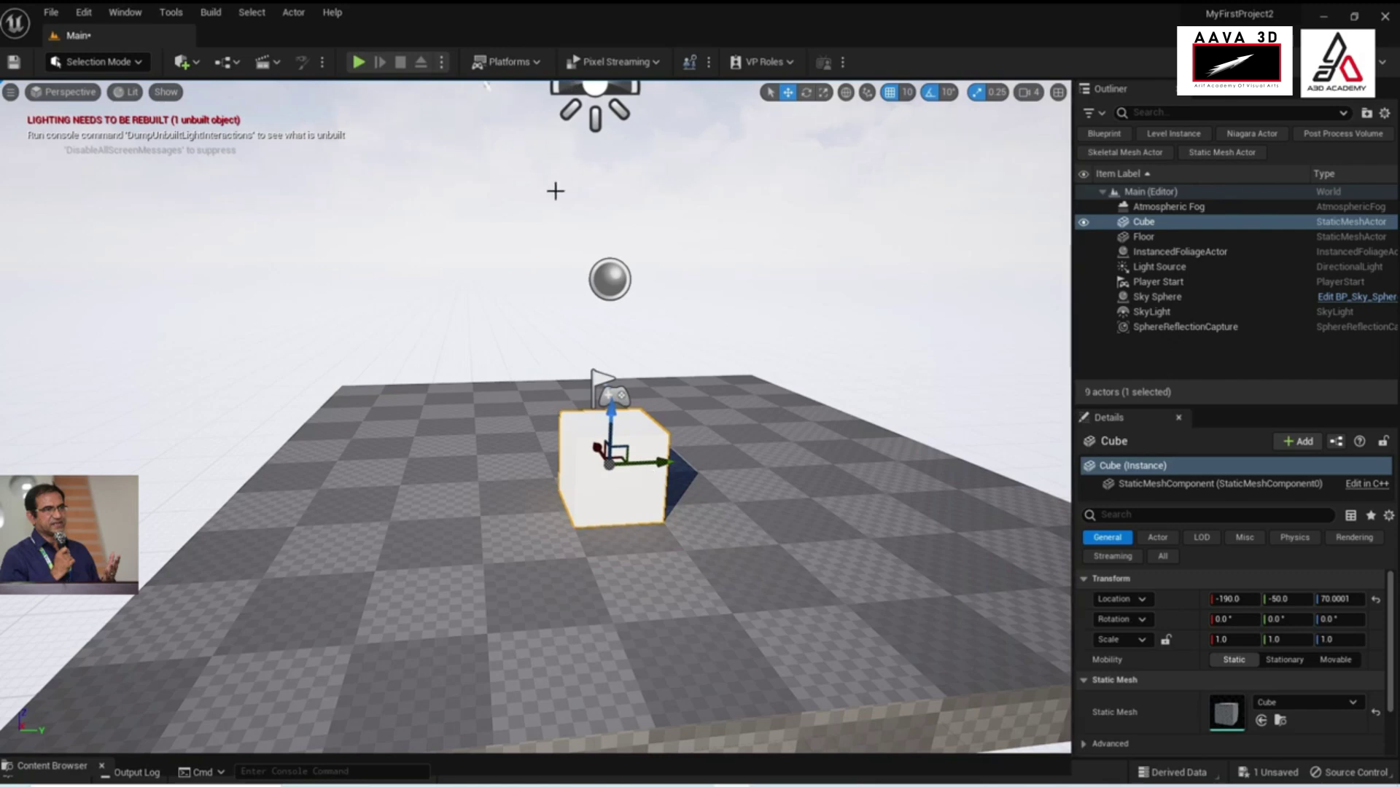
mouse_move(609, 516)
right_mouse_down()
mouse_move(700, 516)
mouse_move(612, 516)
right_mouse_up()
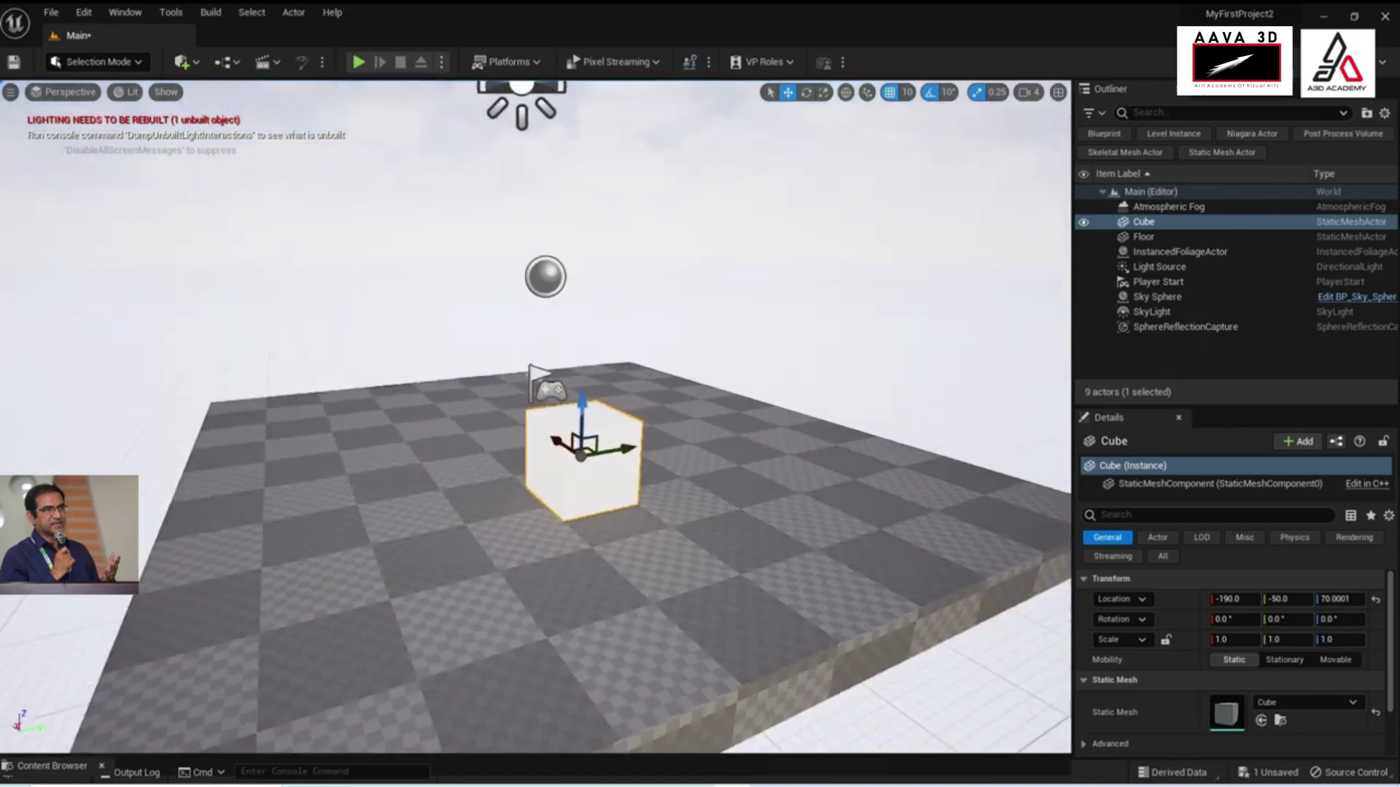
right_click_drag(652, 491, 641, 495)
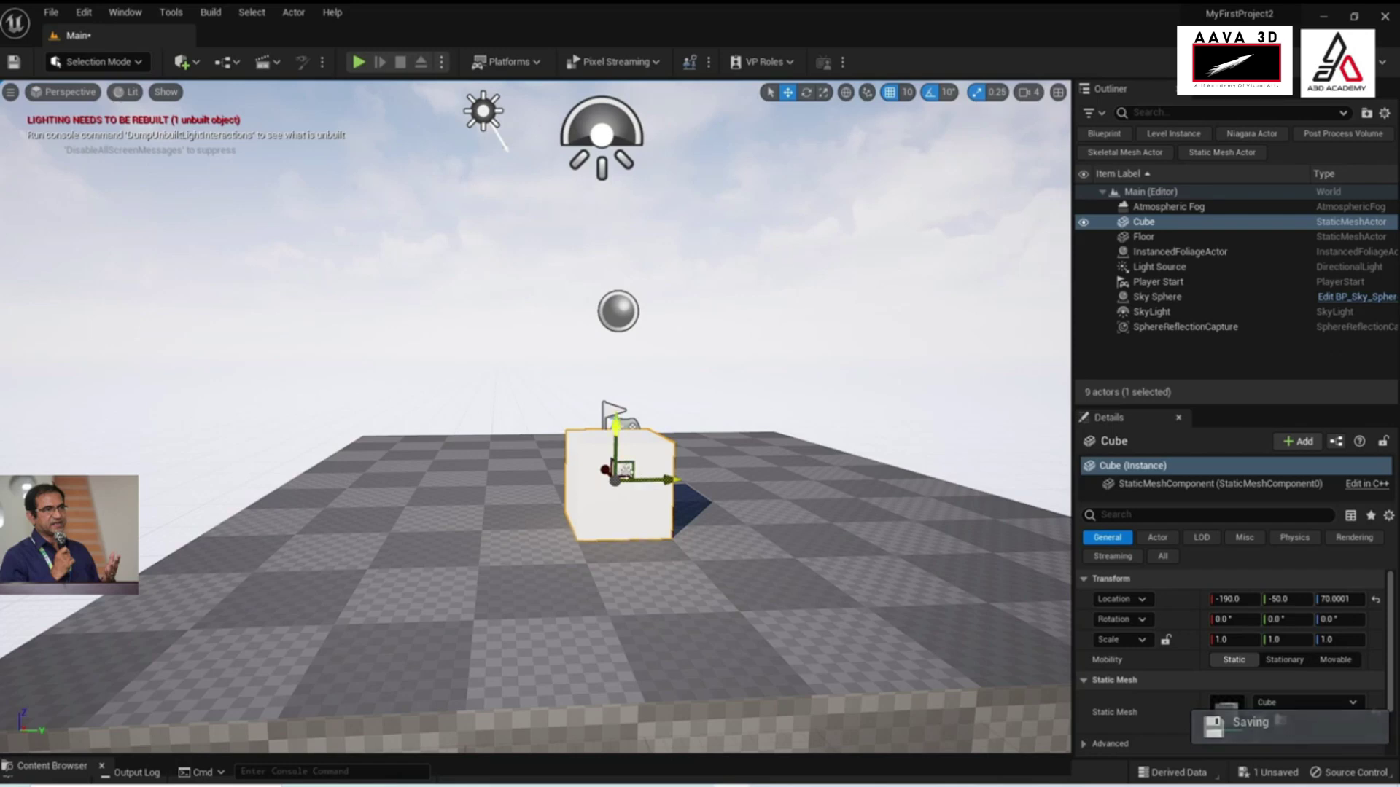
mouse_move(716, 600)
right_mouse_down()
mouse_move(802, 600)
mouse_move(566, 508)
right_mouse_up()
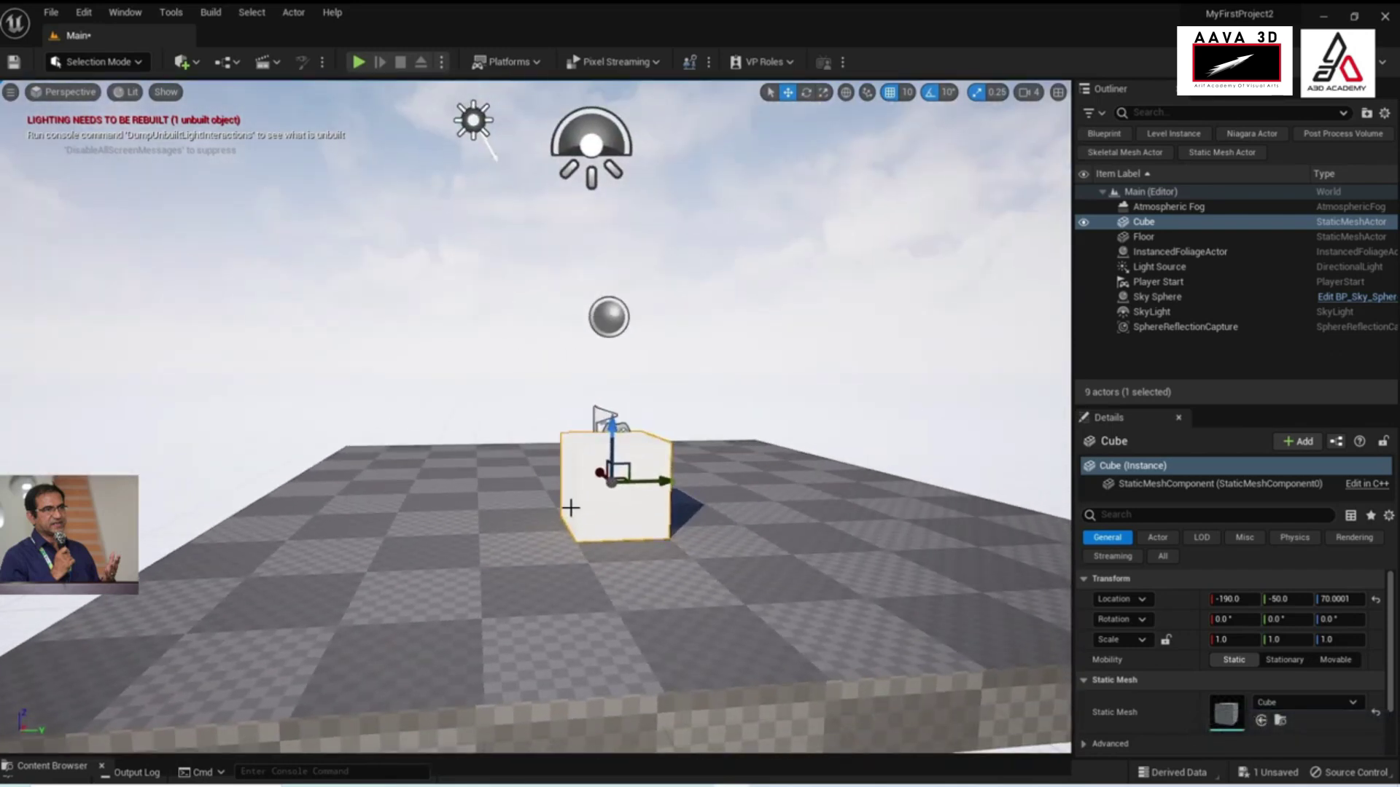
mouse_move(657, 491)
left_mouse_down()
mouse_move(674, 510)
mouse_move(641, 513)
left_mouse_up()
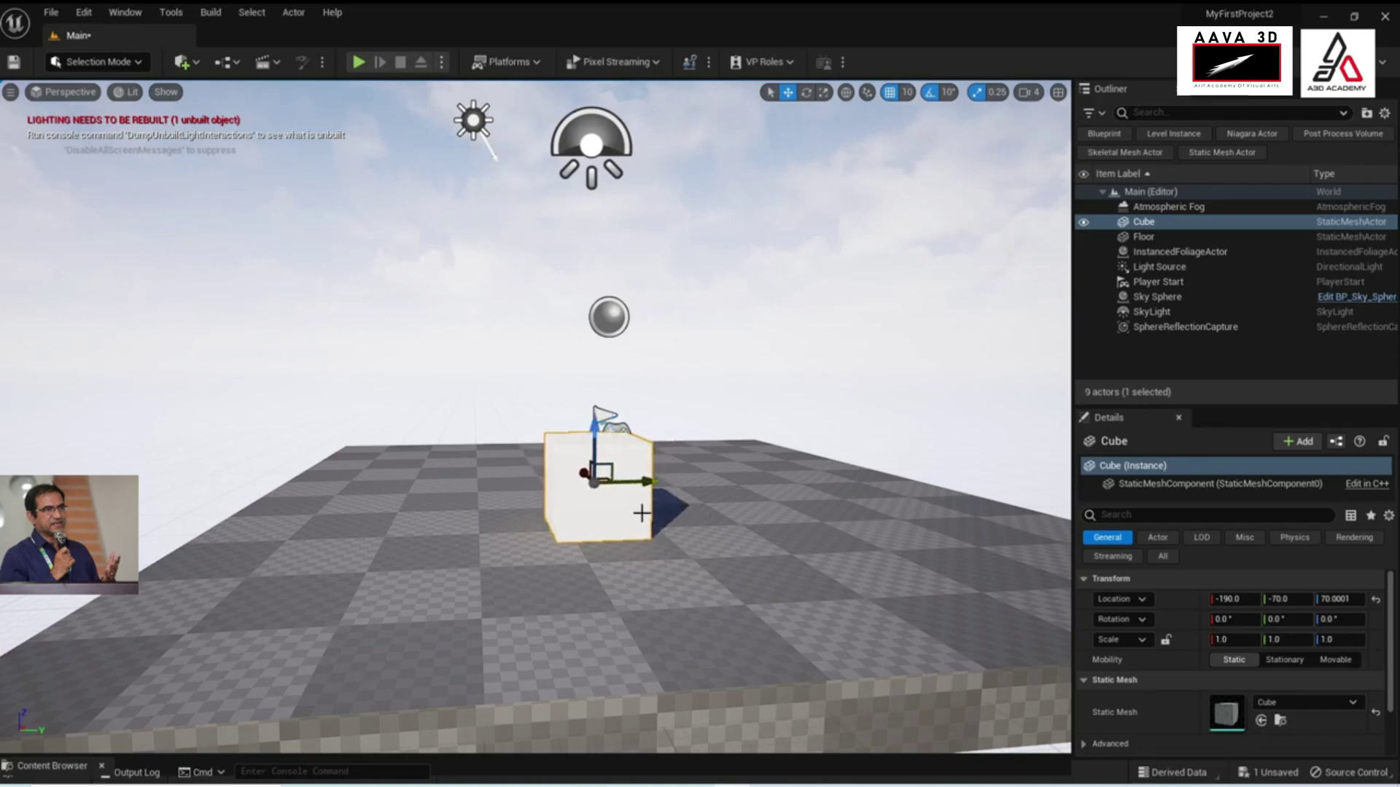
mouse_move(596, 530)
right_mouse_down()
mouse_move(627, 546)
mouse_move(642, 532)
right_mouse_up()
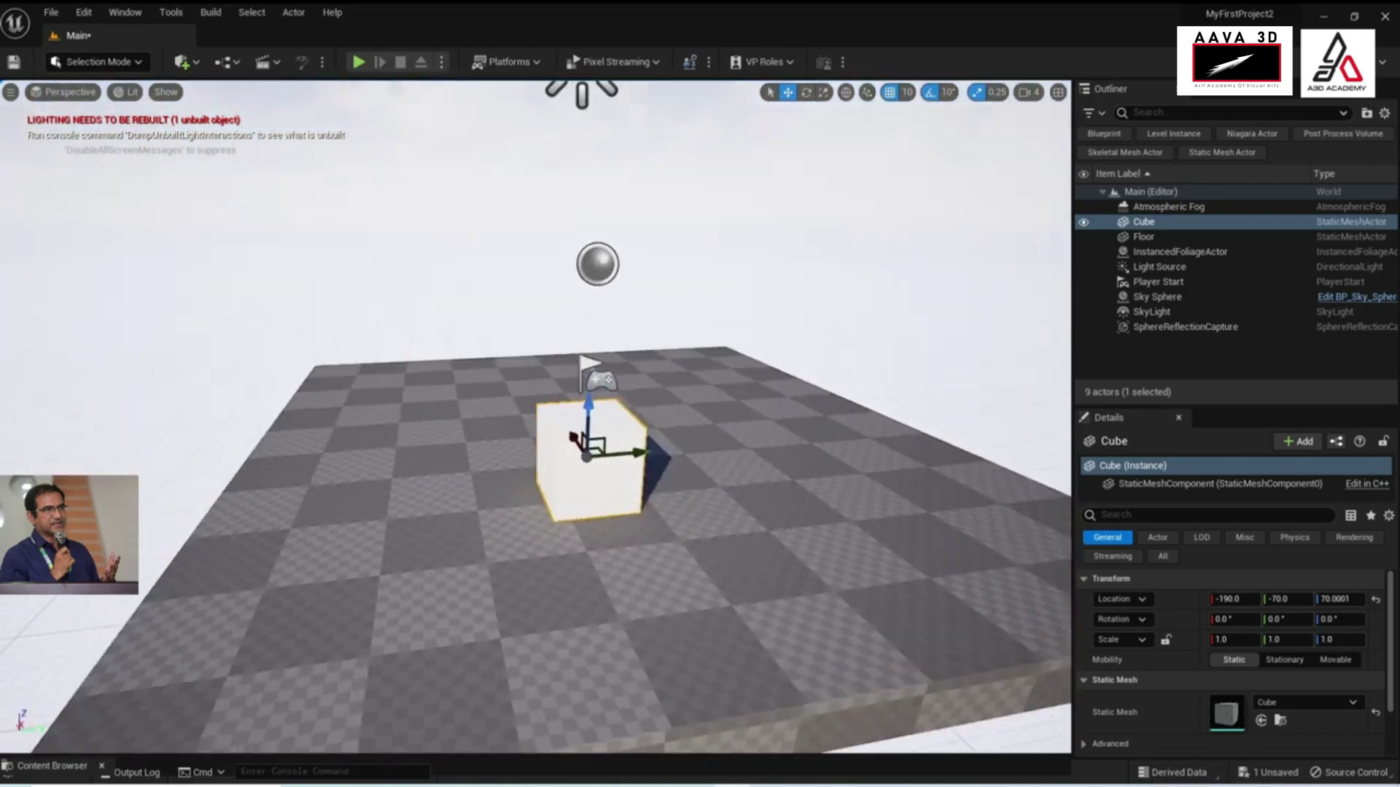
right_click_drag(594, 486, 591, 467)
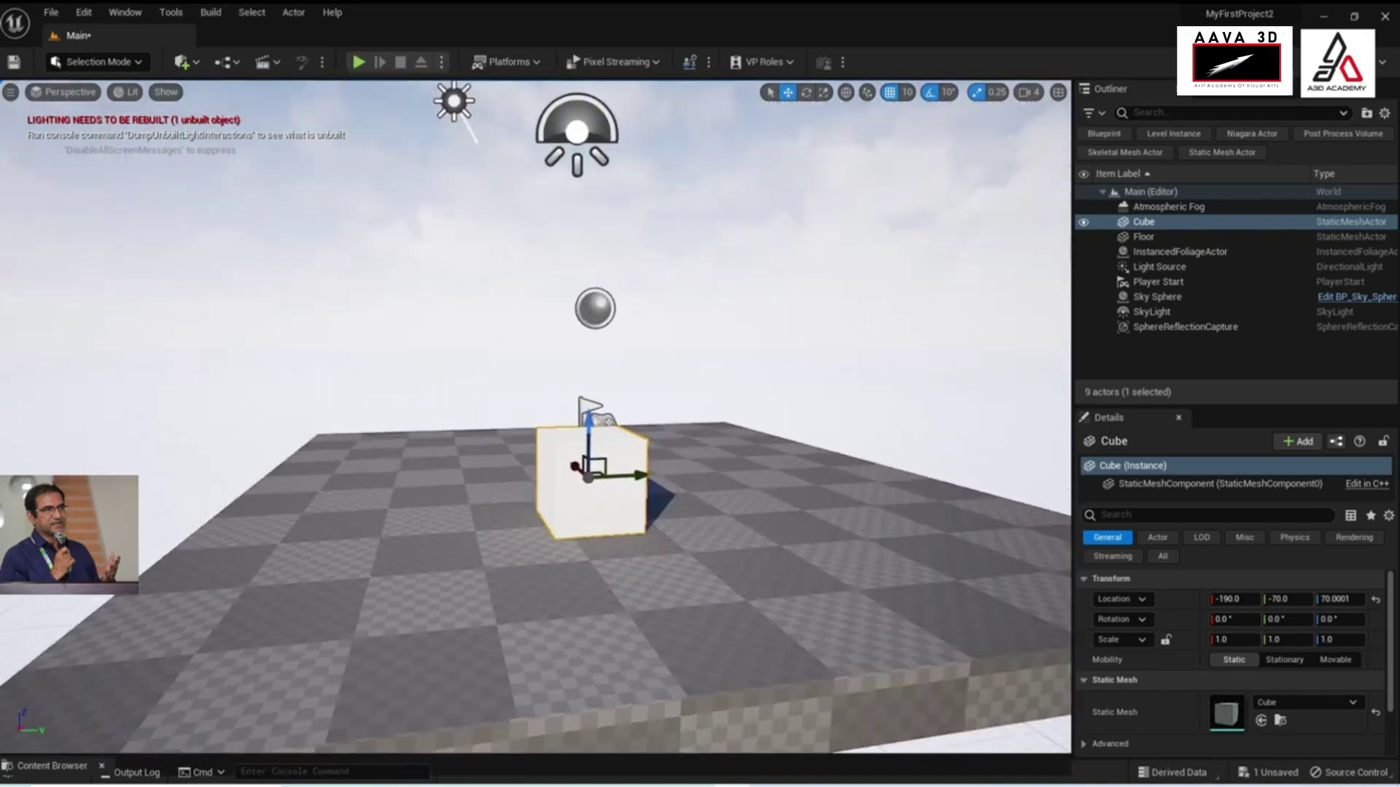
Undo the duplicate Cube2 and nudge the original cube to Y -60
left_click_drag(589, 454, 658, 485, "alt")
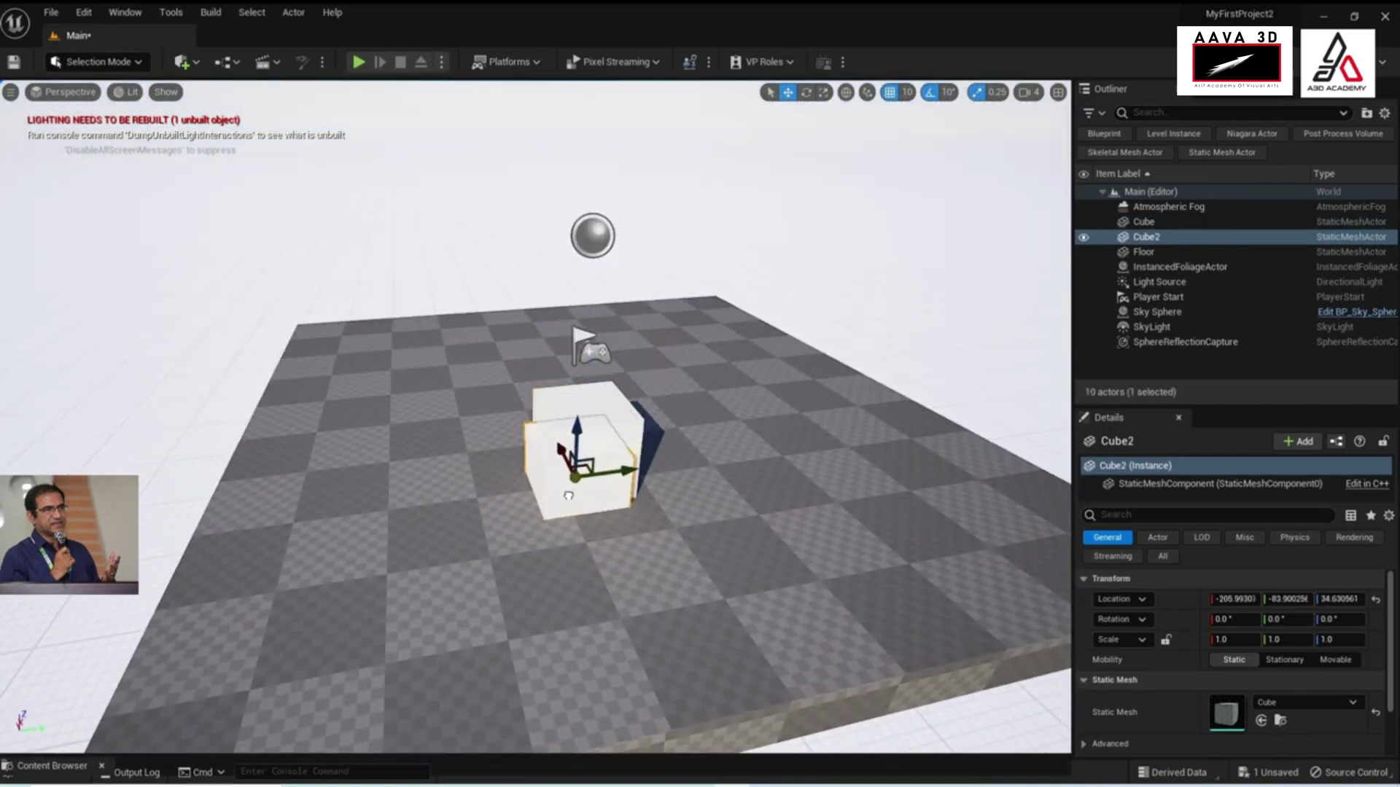
key("ctrl+z")
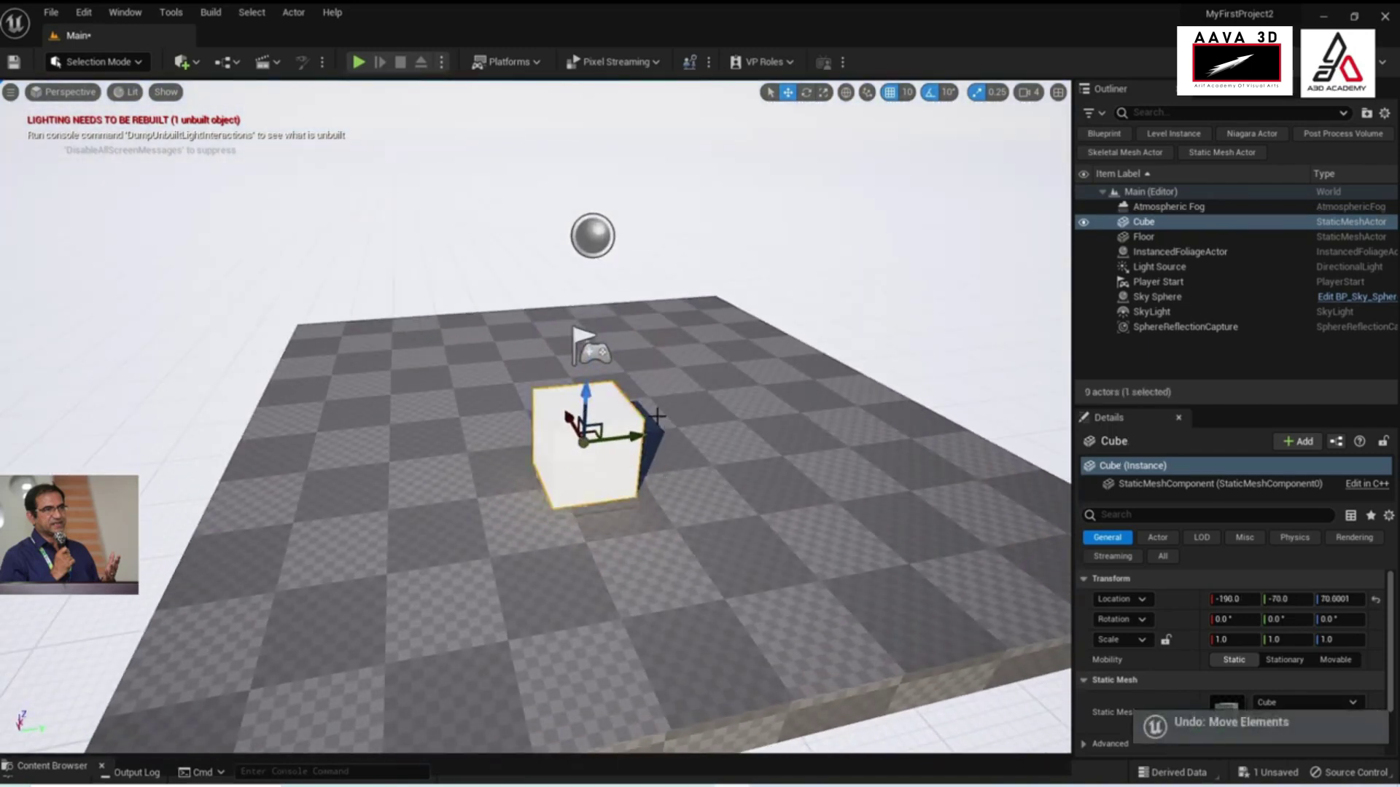
left_click_drag(616, 441, 623, 439)
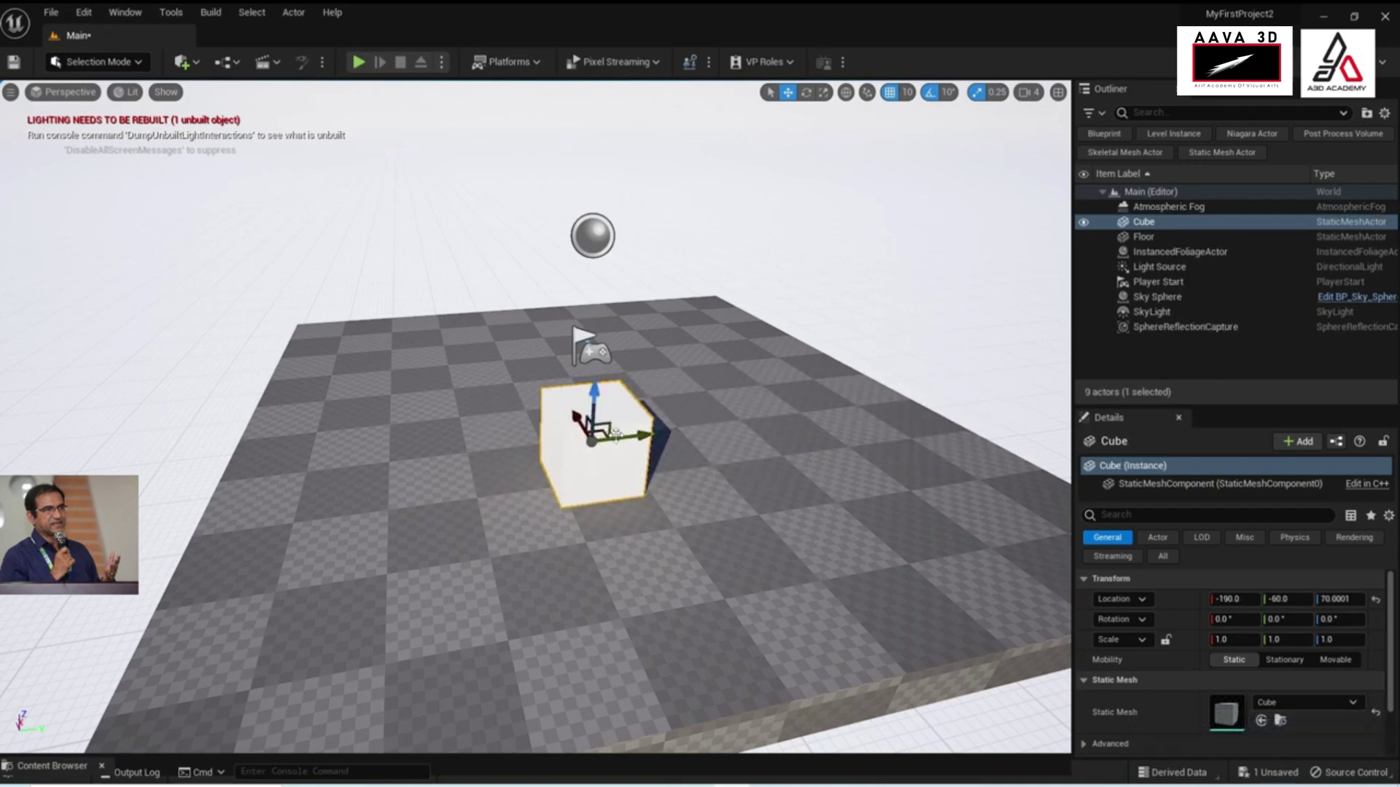
key("r")
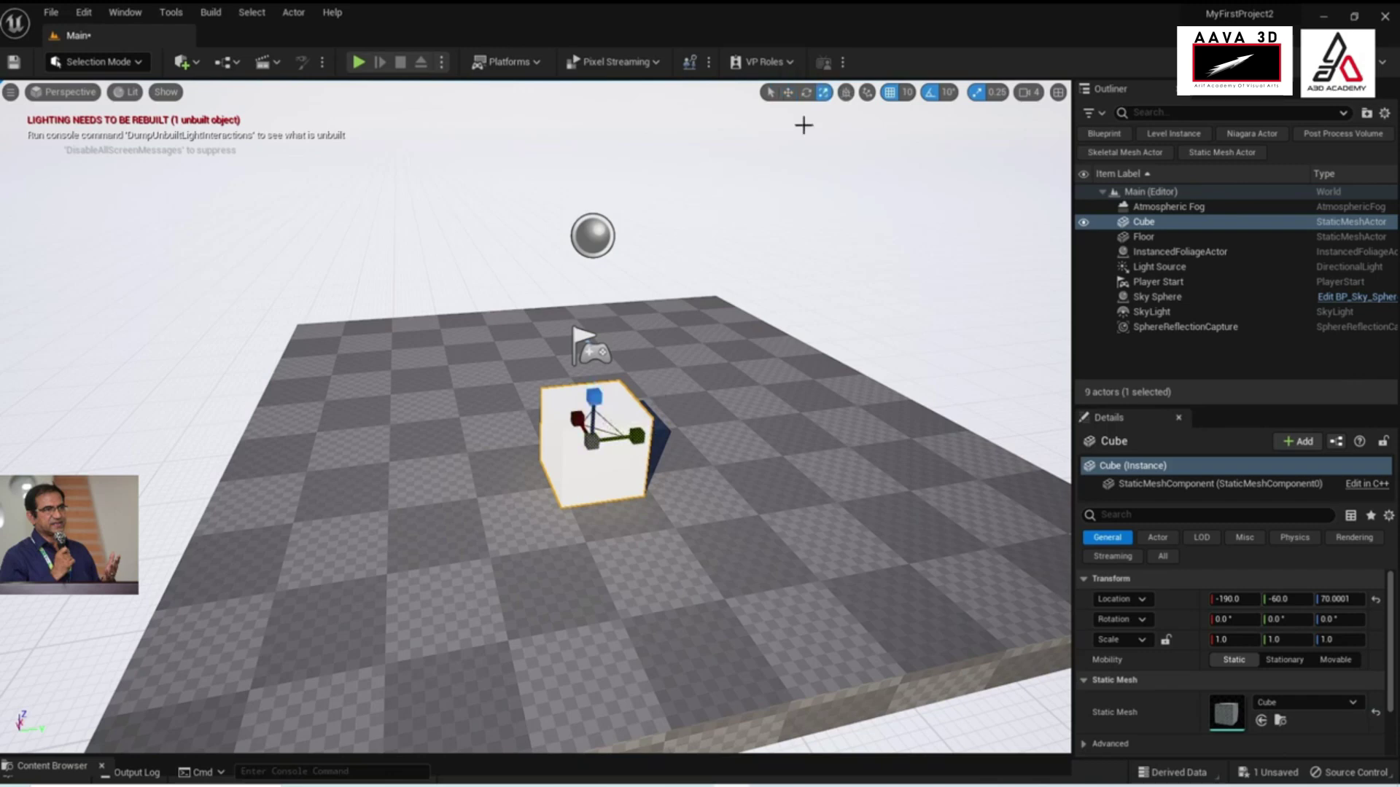
Turn off scale snapping and scale the cube to about 3.25 × 4.1 × 0.107
right_click_drag(660, 435, 671, 435)
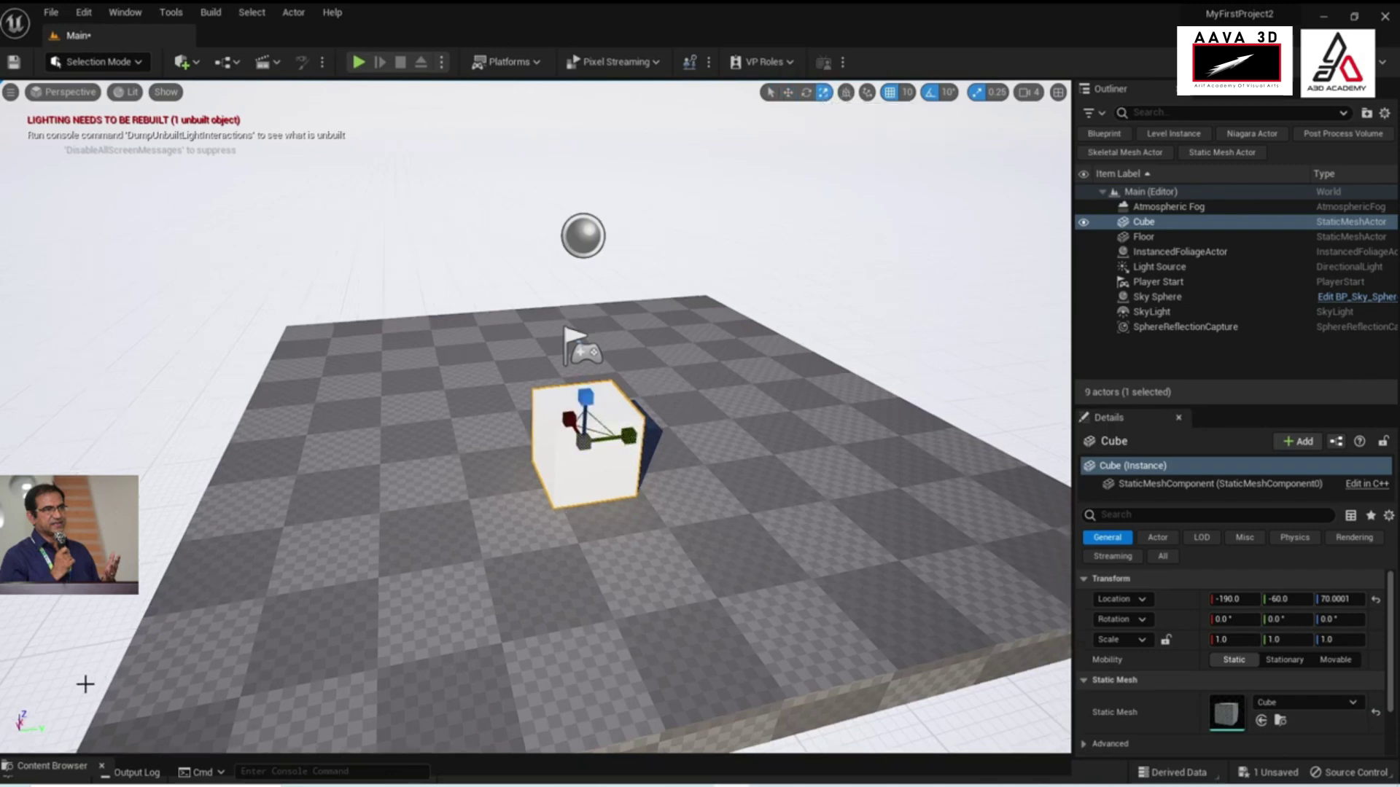
mouse_move(628, 436)
left_mouse_down()
mouse_move(762, 437)
mouse_move(732, 438)
mouse_move(861, 315)
left_mouse_up()
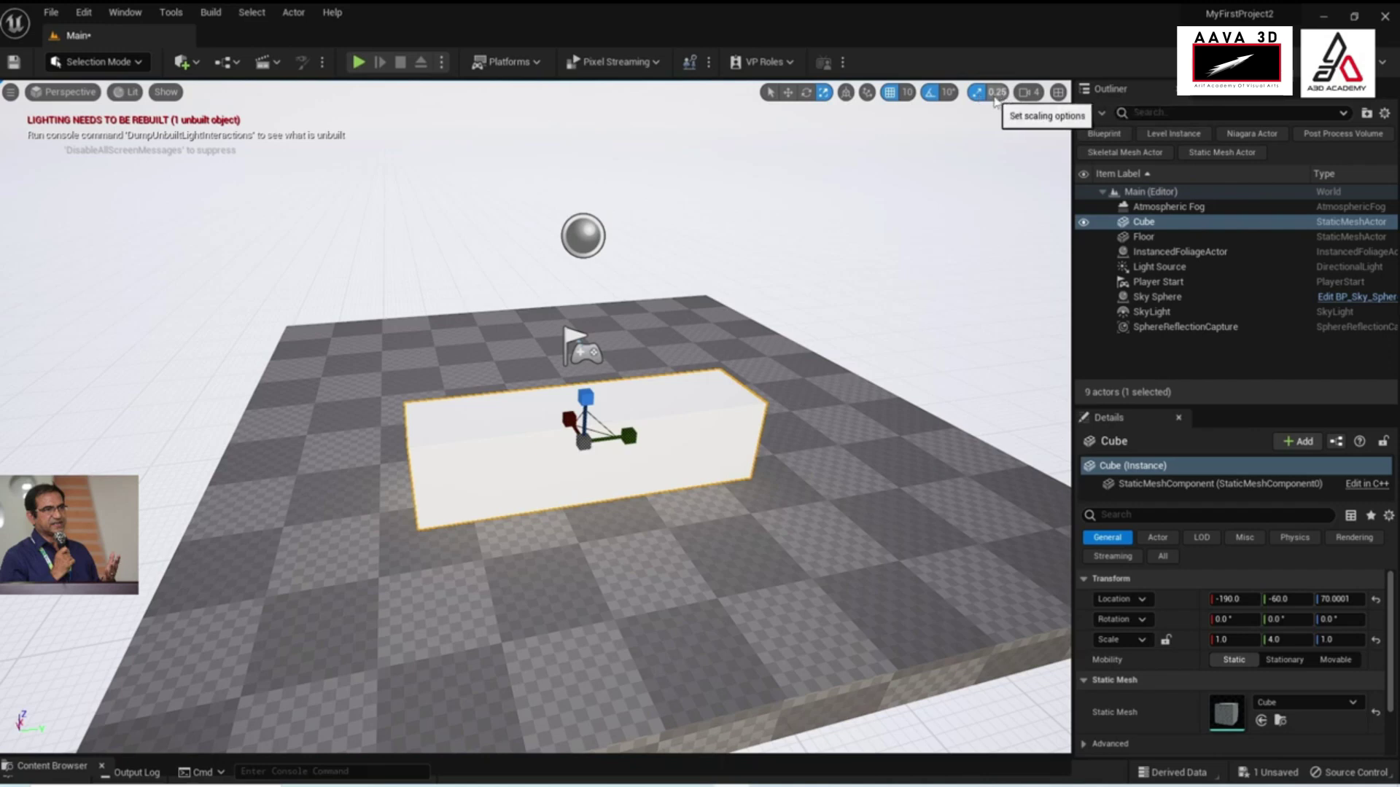
left_click(976, 92)
mouse_move(629, 435)
left_mouse_down()
mouse_move(653, 437)
mouse_move(619, 437)
left_mouse_up()
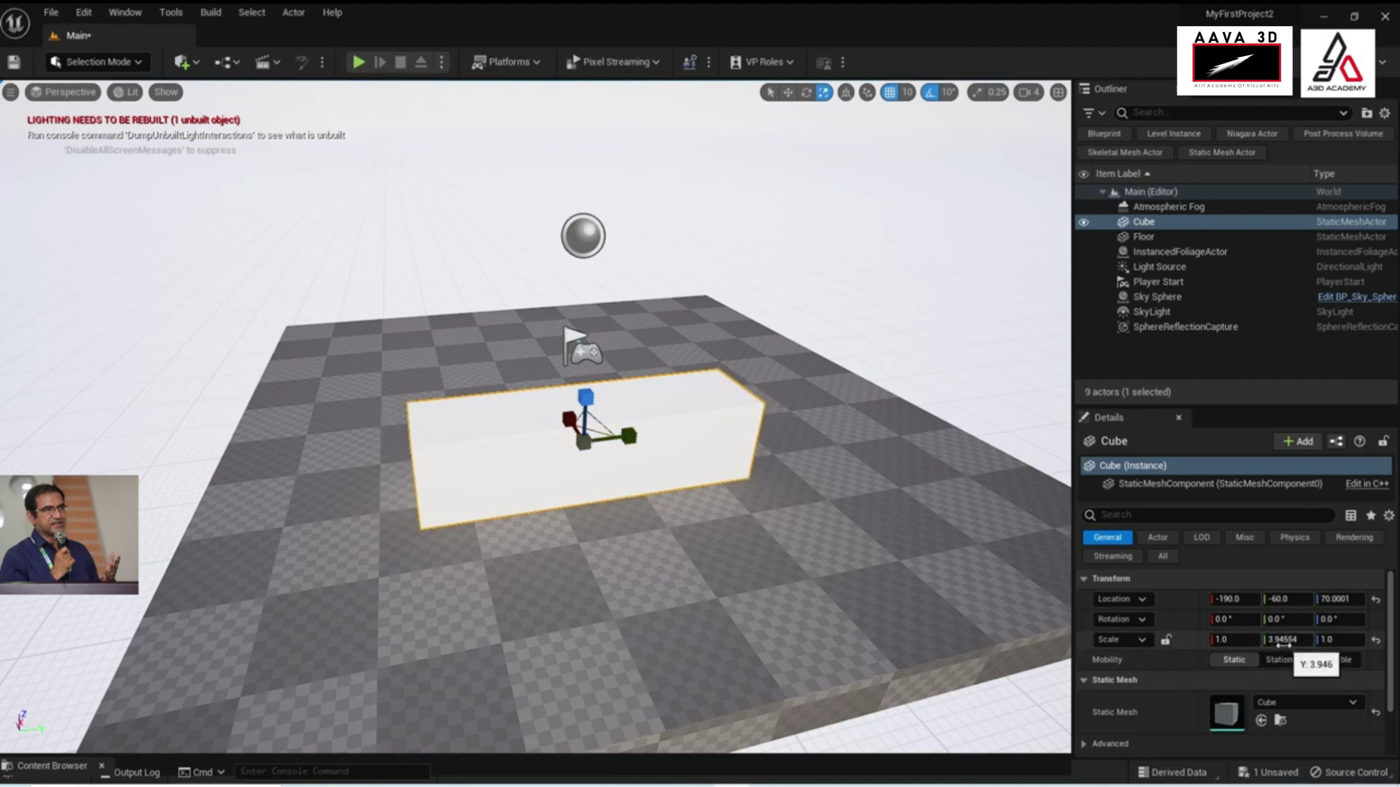
left_click_drag(627, 436, 738, 526)
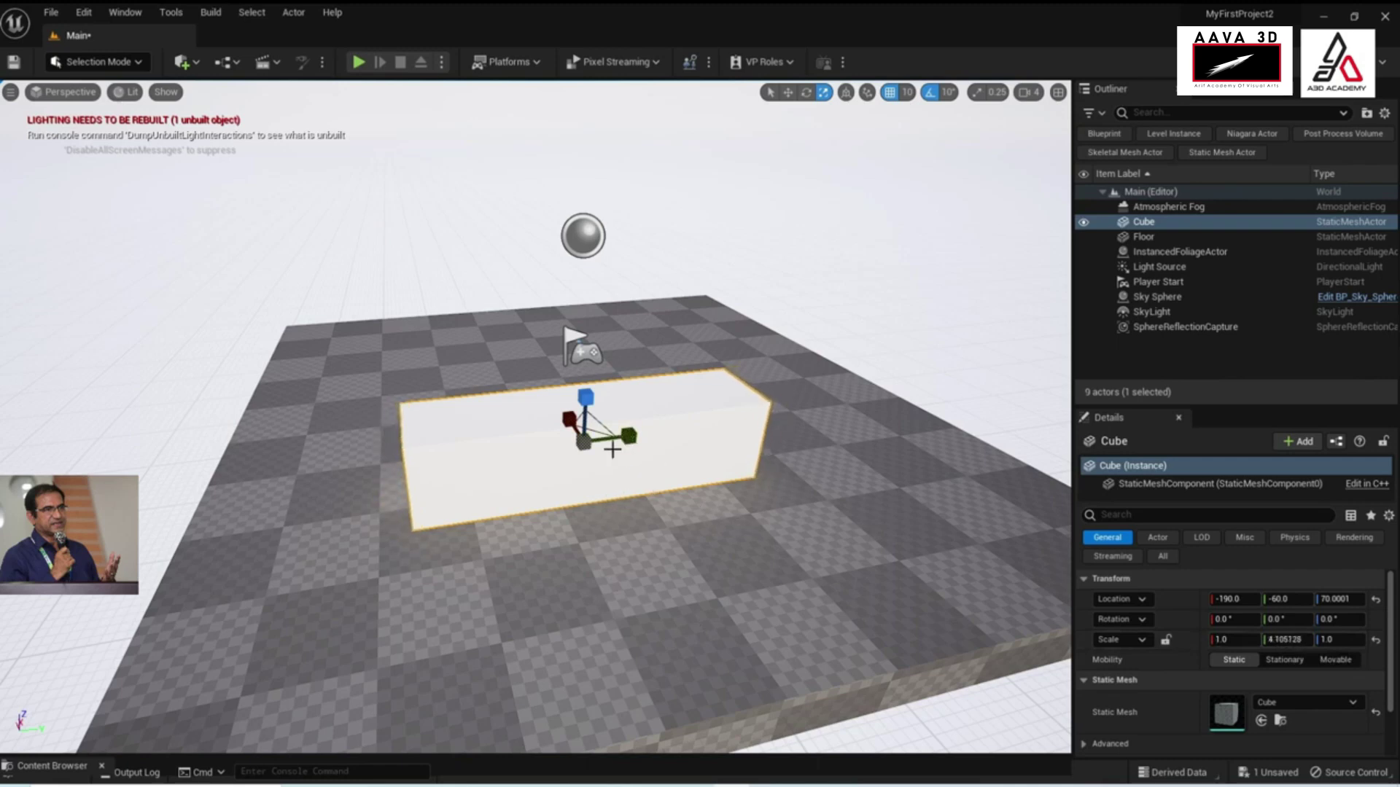
mouse_move(569, 419)
left_mouse_down()
mouse_move(540, 408)
mouse_move(550, 441)
left_mouse_up()
left_click_drag(585, 397, 585, 467)
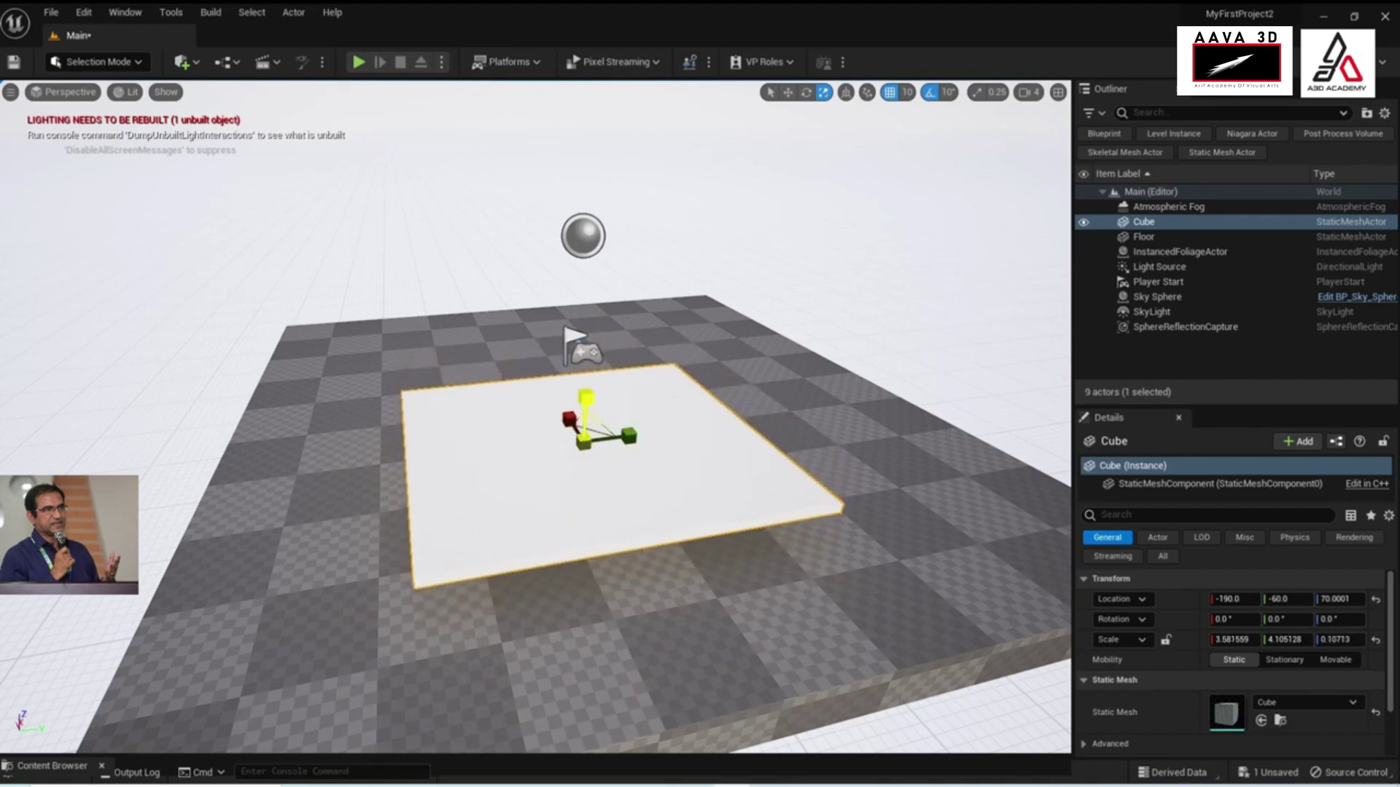
mouse_move(585, 491)
left_mouse_down("alt")
mouse_move(509, 432)
mouse_move(522, 437)
mouse_move(531, 406)
mouse_move(531, 467)
mouse_move(540, 452)
left_mouse_up("alt")
Disable grid snapping and move the slab up to Z about 156 (location -190, -60, 156.23)
key("w")
left_click_drag(583, 569, 602, 371, "alt")
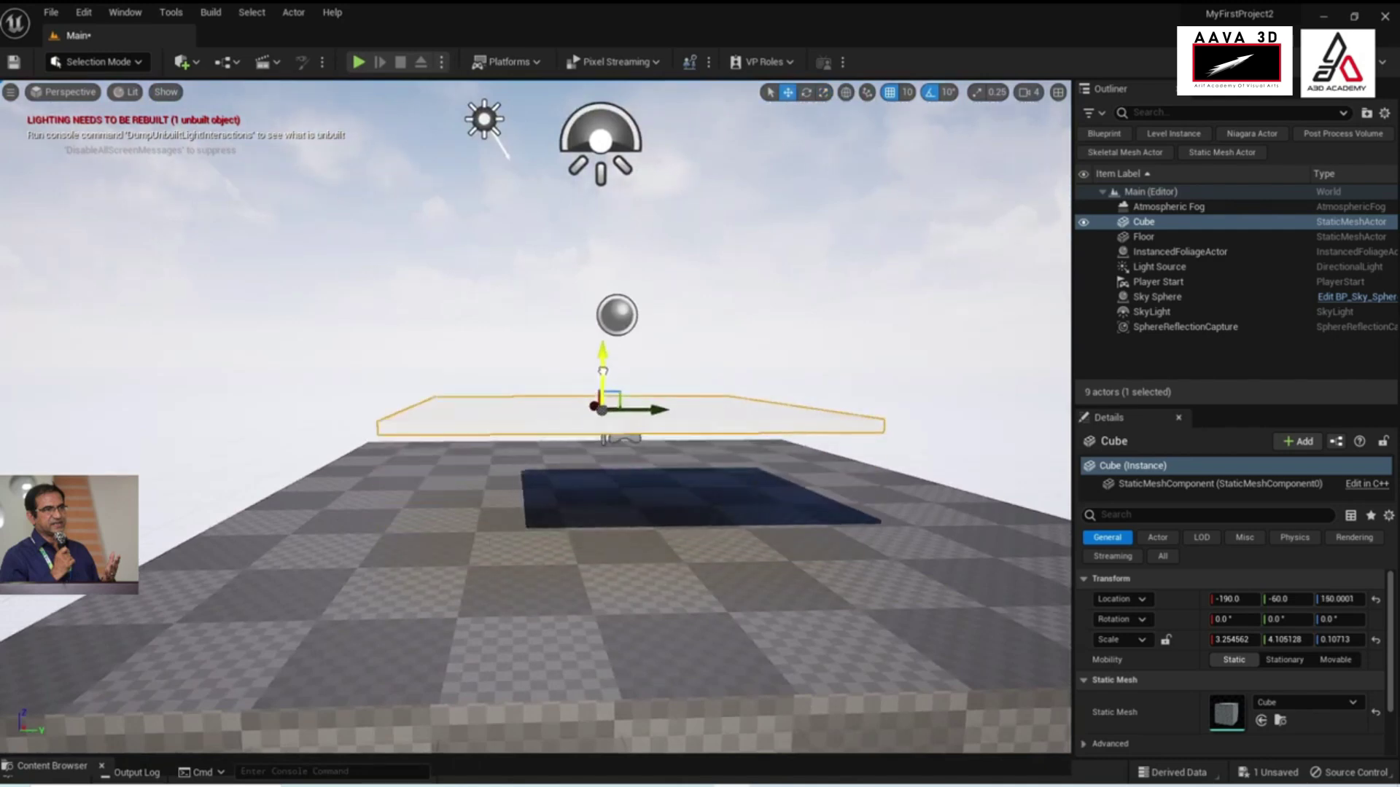
left_click_drag(597, 374, 600, 411)
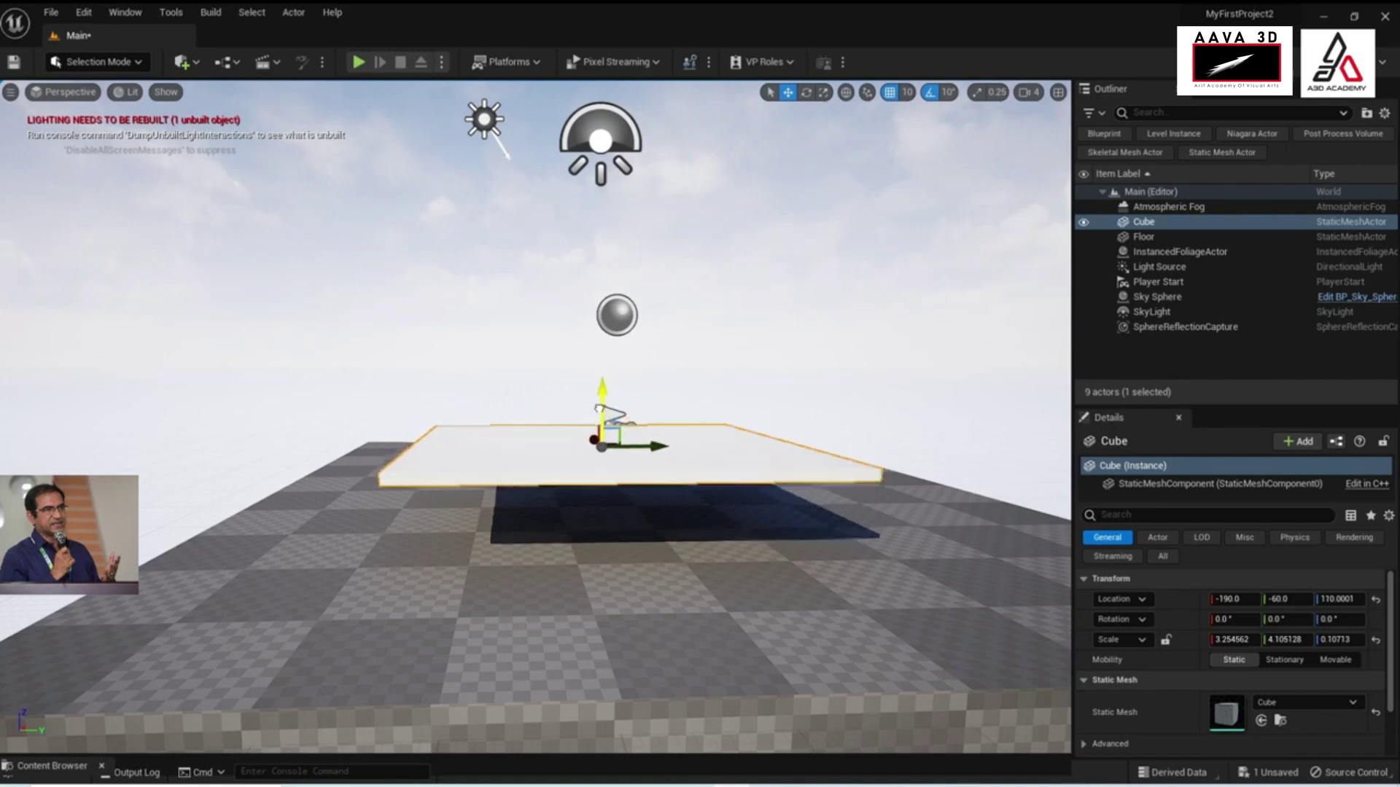
left_click_drag(600, 407, 602, 452)
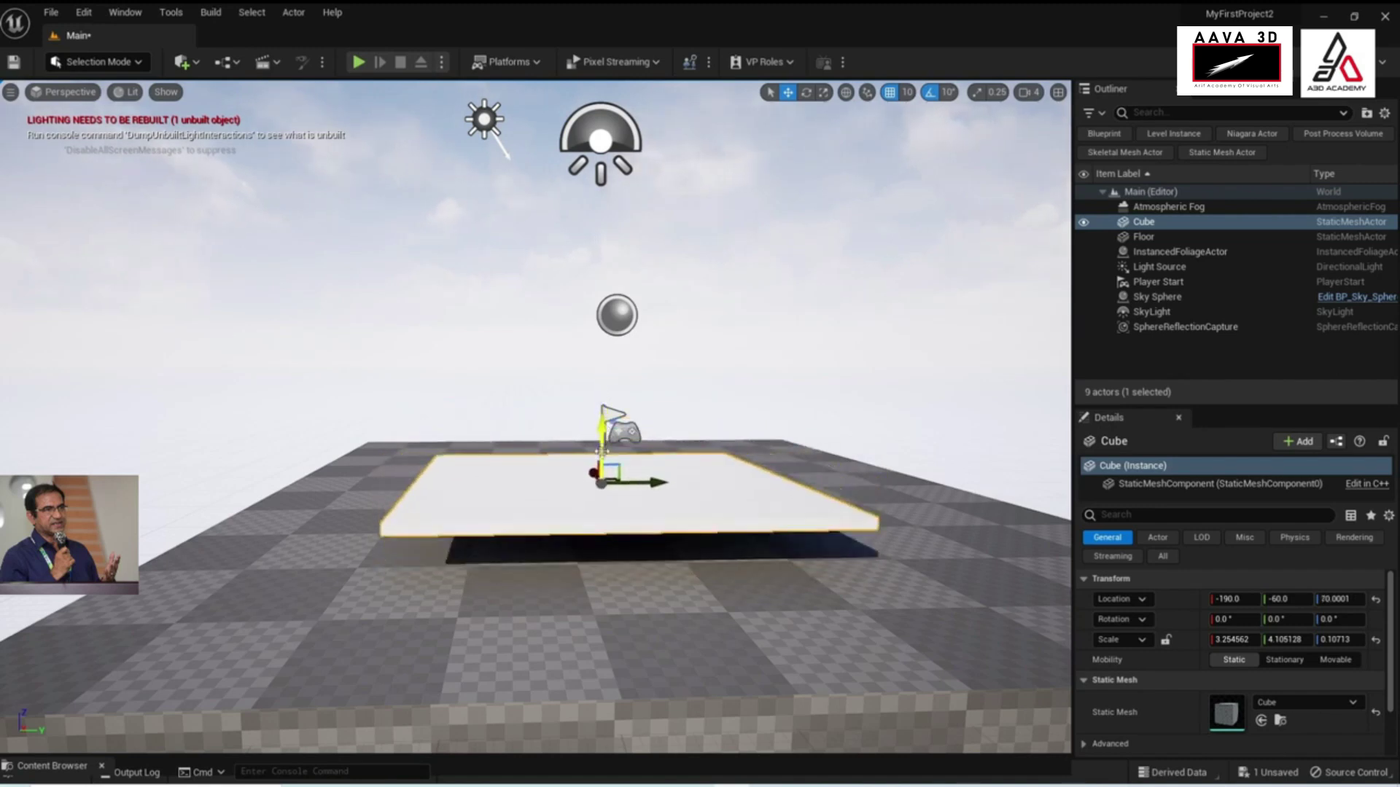
left_click(889, 93)
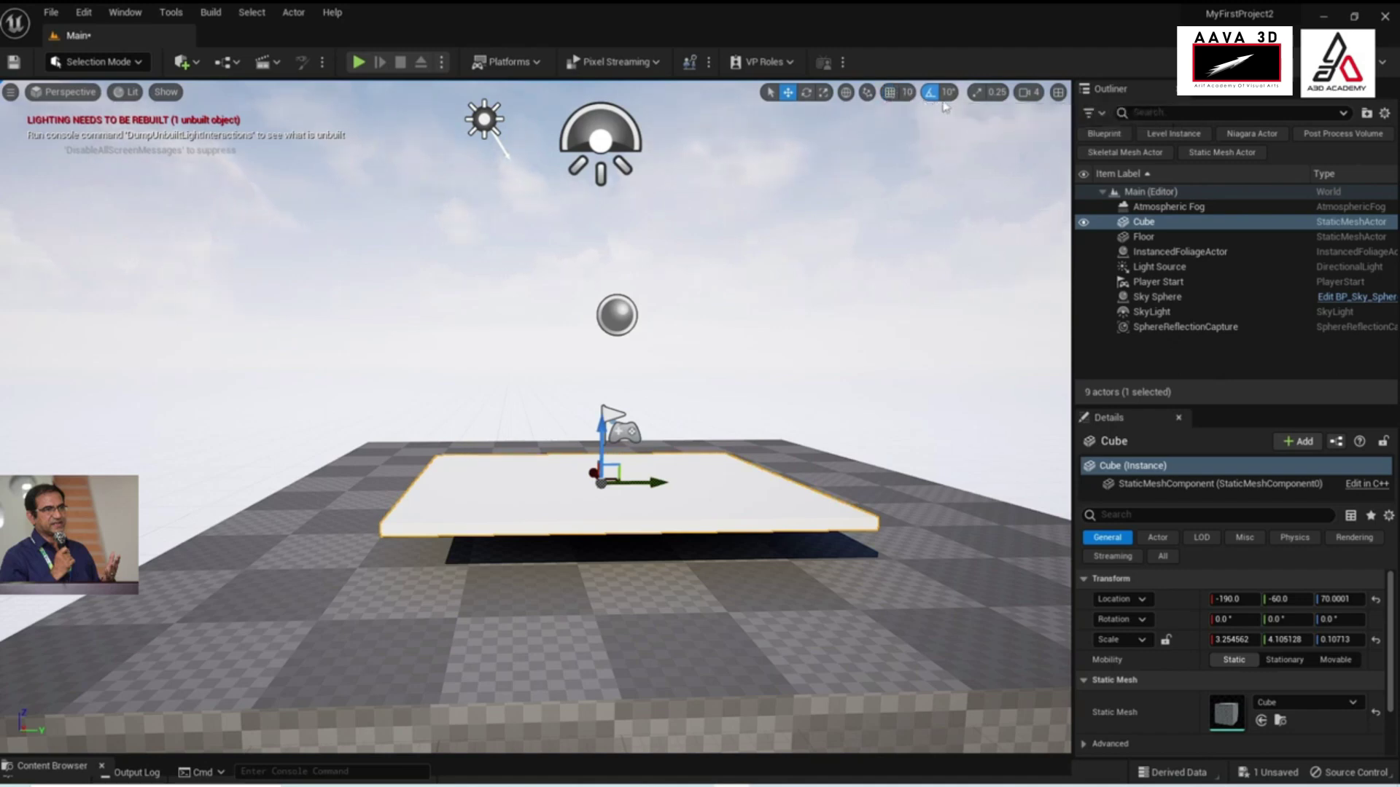
right_click_drag(581, 567, 581, 543)
mouse_move(601, 448)
left_mouse_down()
mouse_move(596, 414)
mouse_move(596, 426)
left_mouse_up()
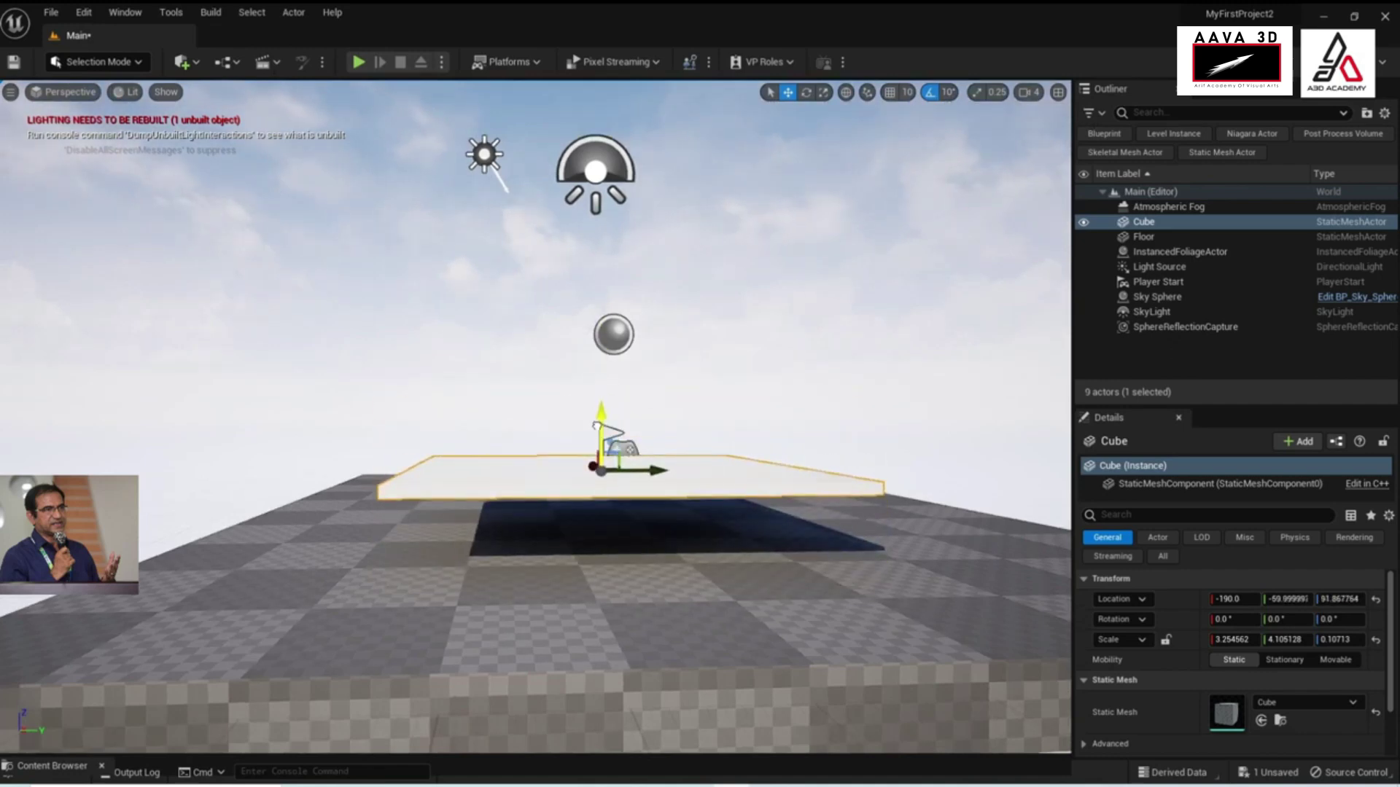
mouse_move(576, 468)
right_mouse_down()
mouse_move(575, 503)
mouse_move(575, 452)
right_mouse_up()
left_click_drag(595, 437, 596, 362)
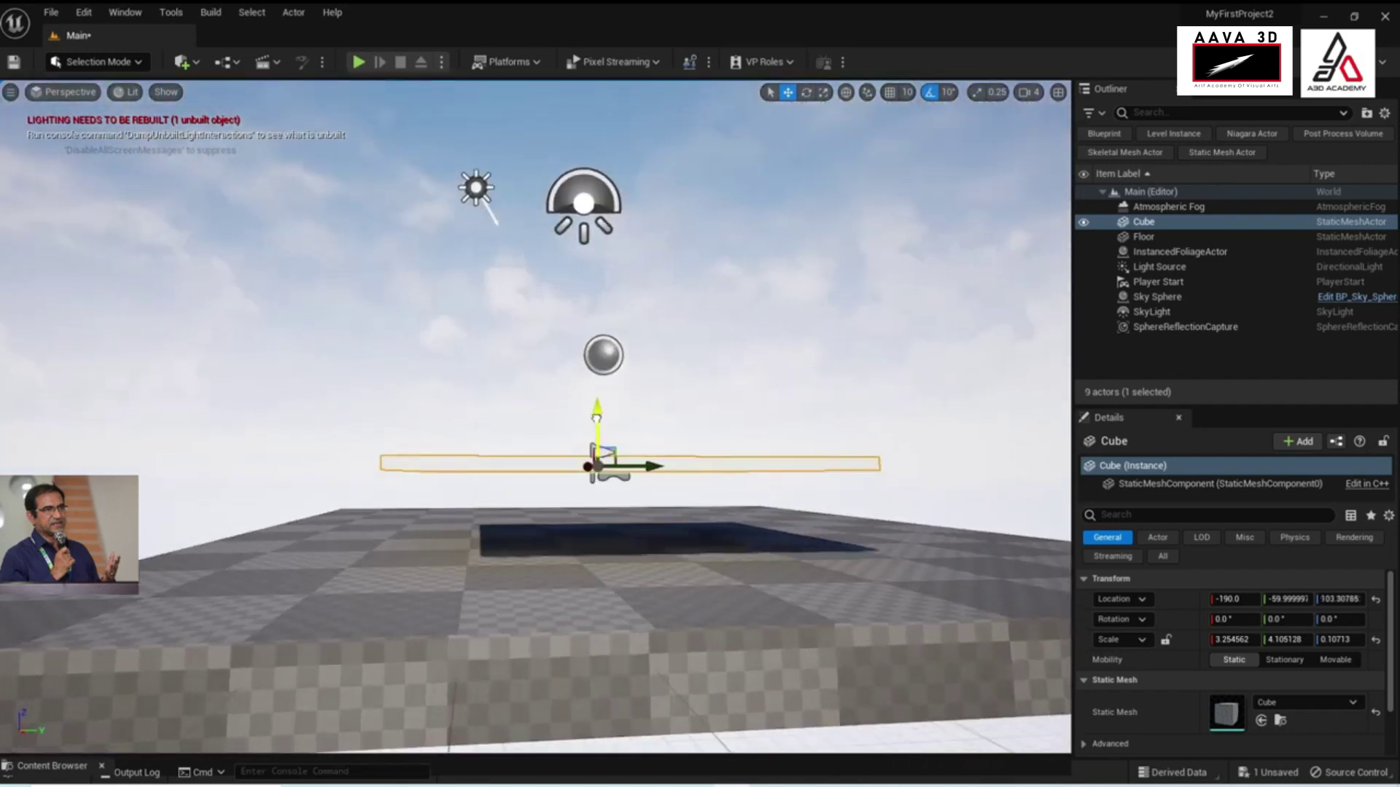
mouse_move(596, 363)
right_mouse_down()
mouse_move(596, 437)
mouse_move(596, 386)
right_mouse_up()
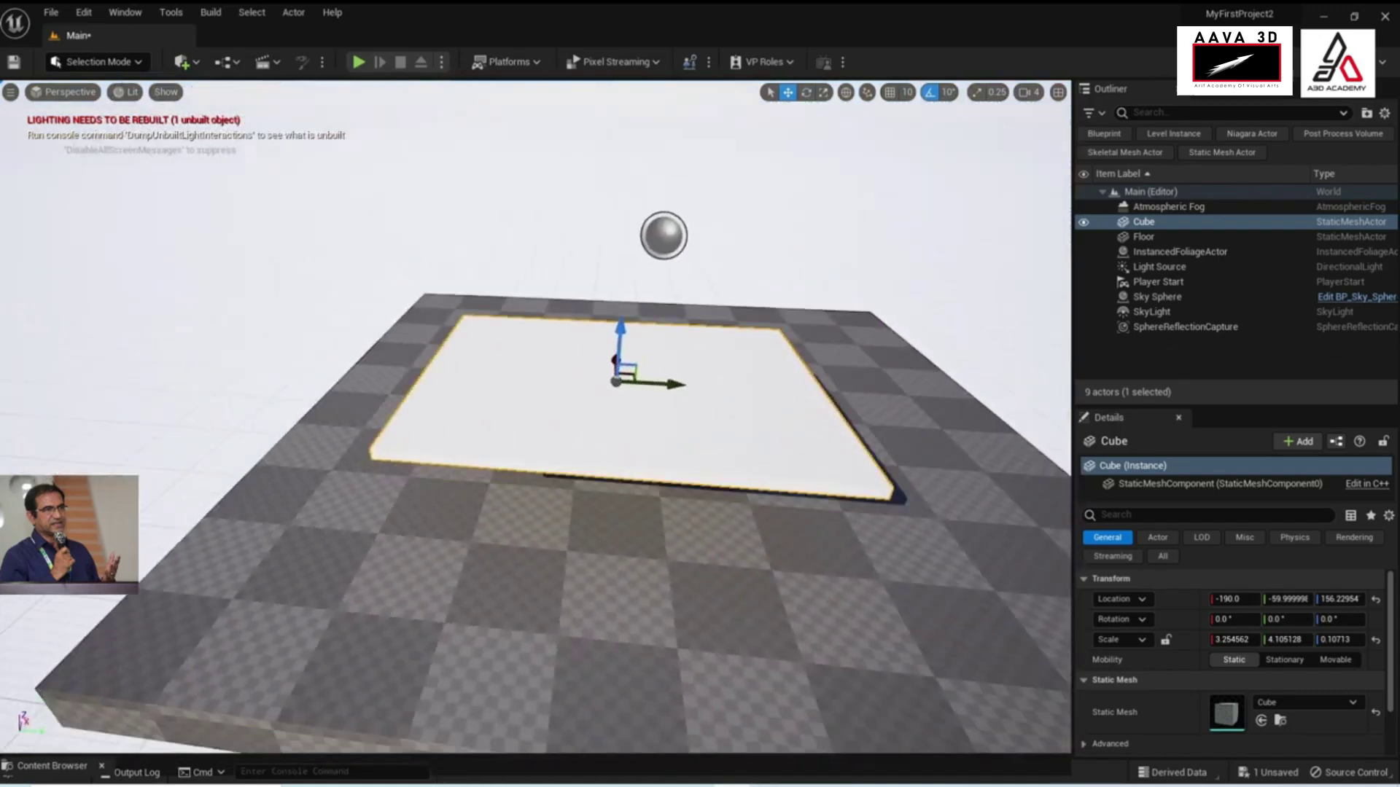
mouse_move(607, 397)
right_mouse_down()
mouse_move(611, 434)
mouse_move(652, 423)
mouse_move(652, 408)
right_mouse_up()
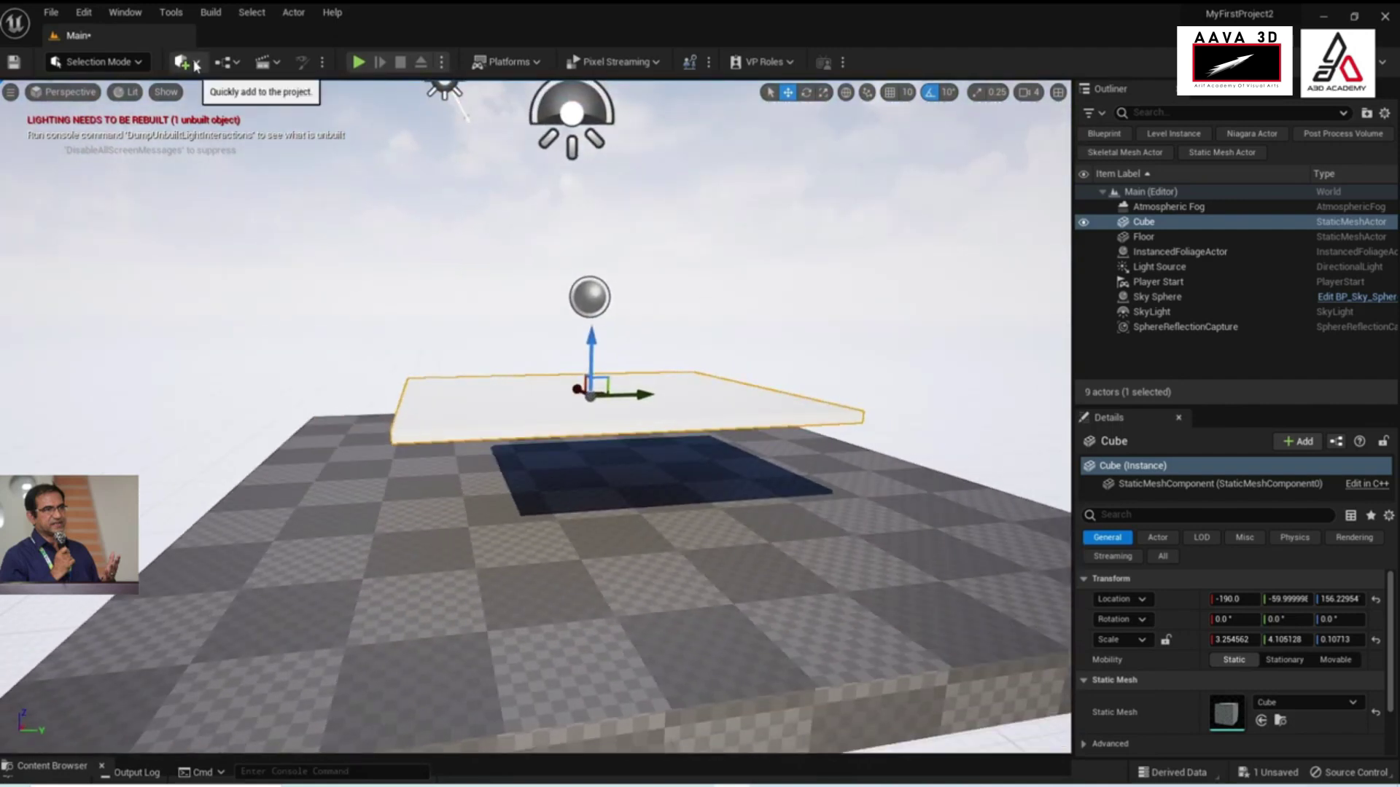
Add a new Cube, Cube2, to the level from the Quick Add Shapes list
left_click(196, 66)
mouse_move(256, 233)
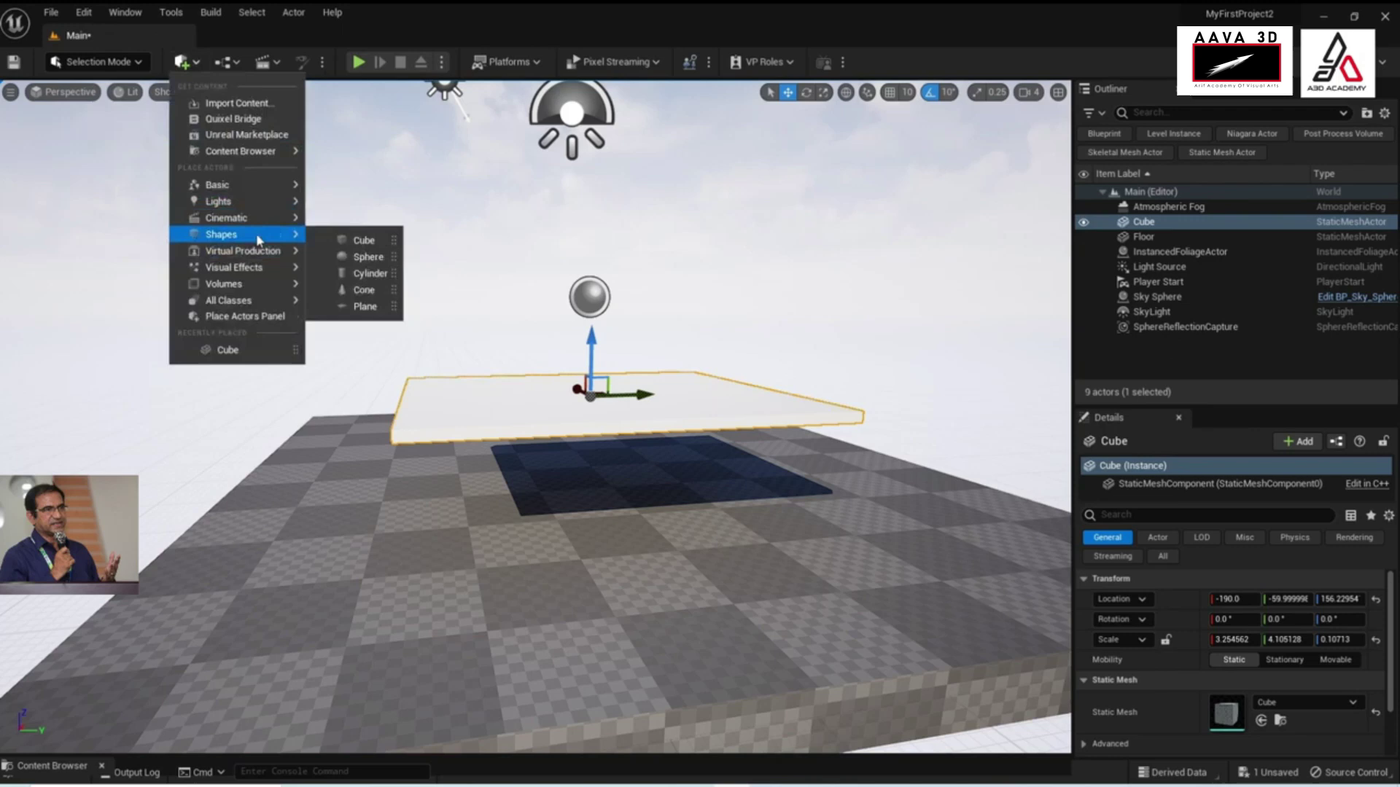
left_click(361, 239)
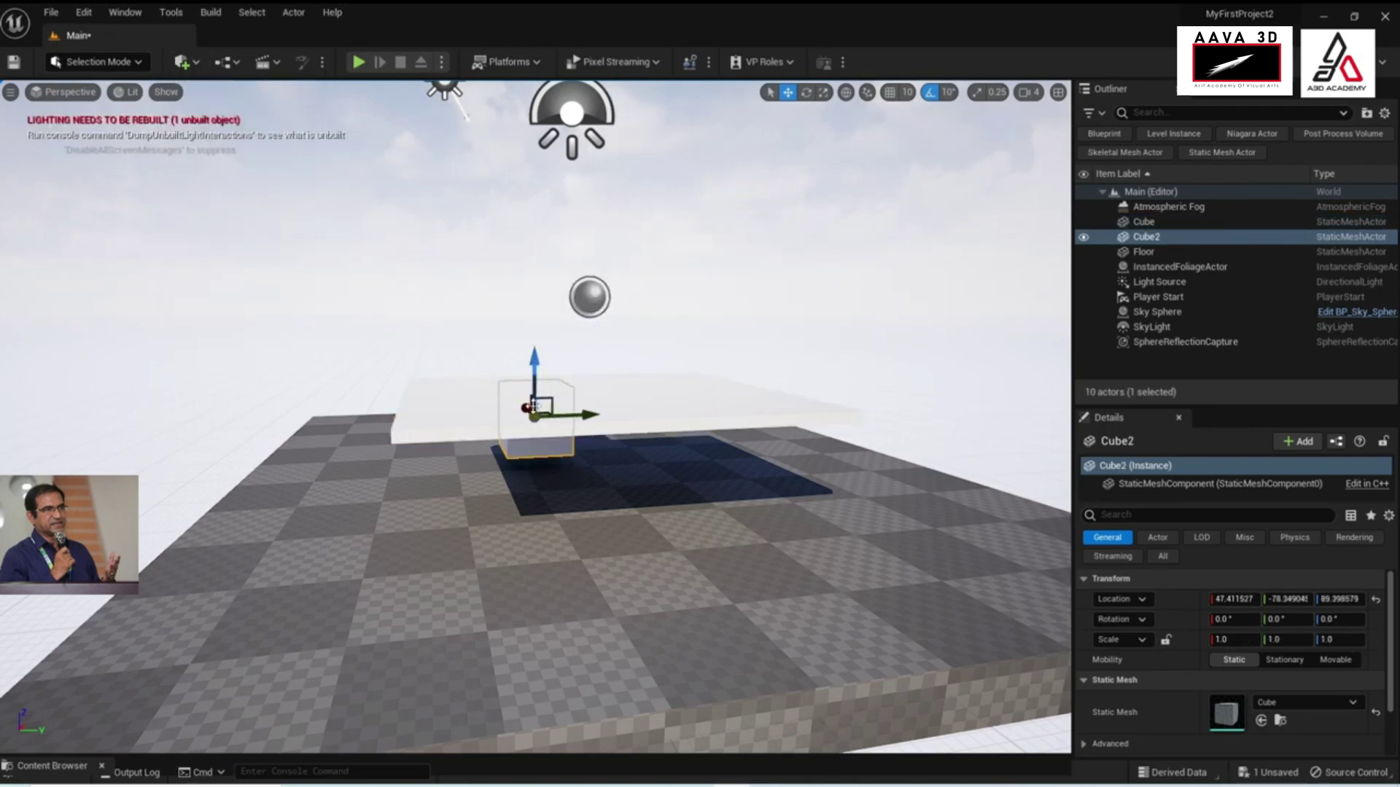
Drop Cube2 to the floor, stretch it taller, and raise it to about 119 on Z
key("End")
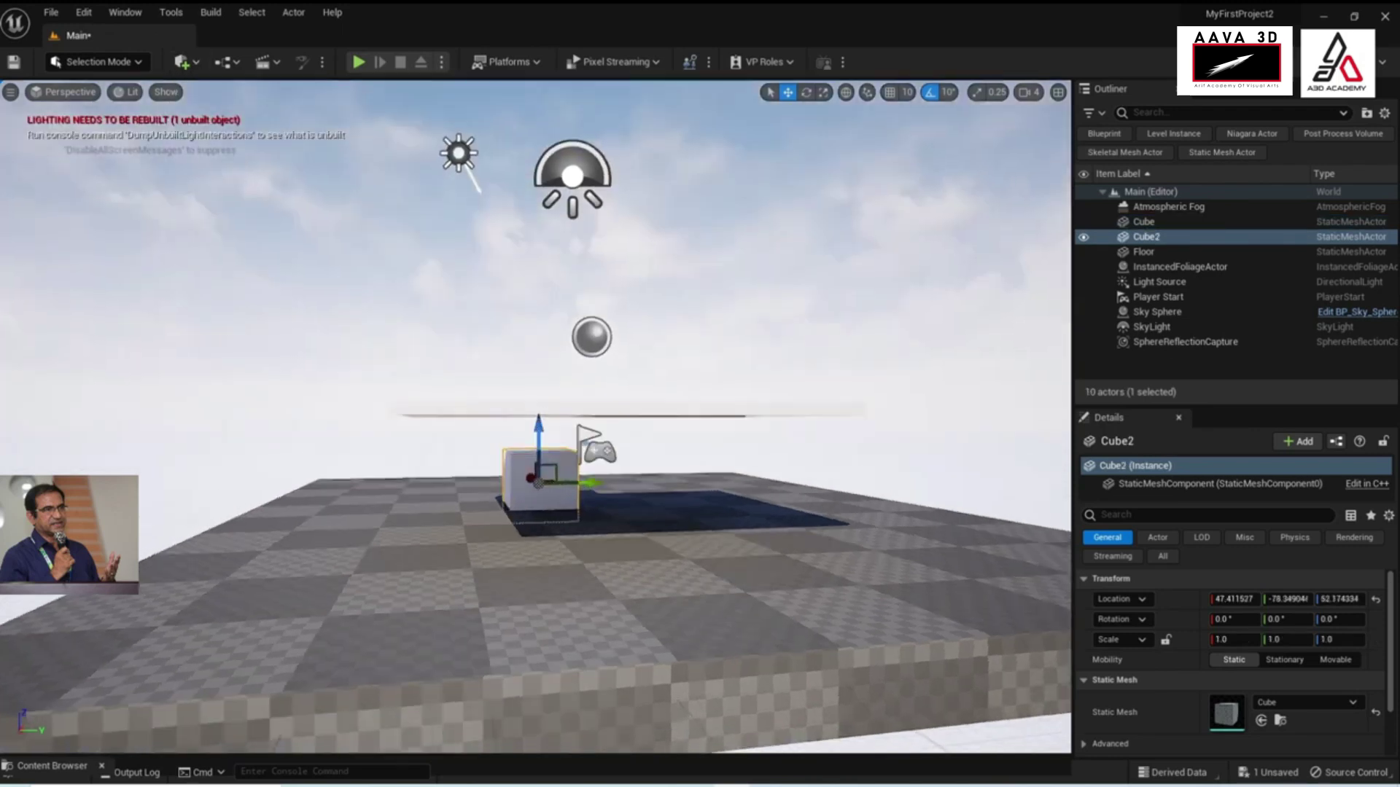
left_click_drag(541, 456, 542, 435)
mouse_move(542, 435)
right_mouse_down()
mouse_move(562, 419)
mouse_move(524, 516)
right_mouse_up()
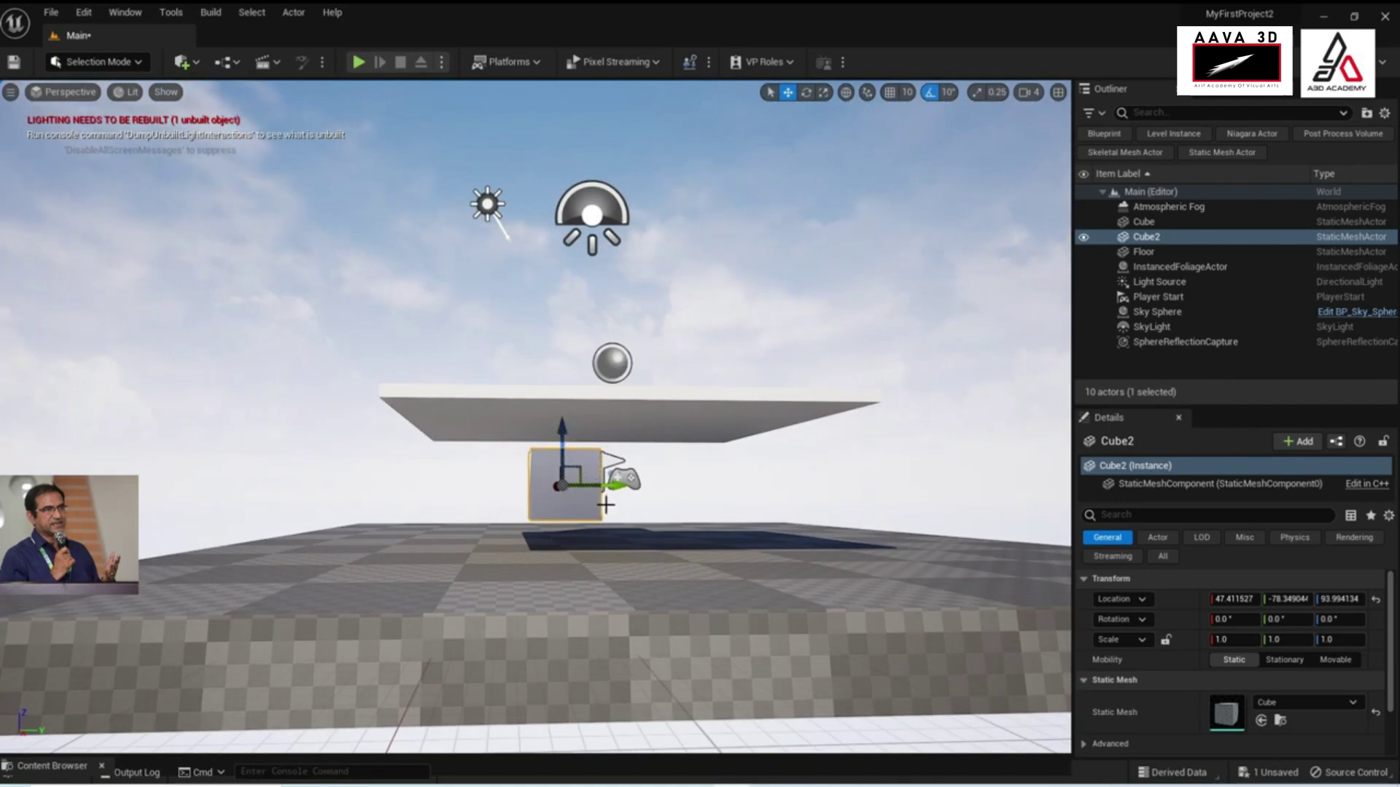
key("r")
mouse_move(567, 435)
left_mouse_down()
mouse_move(567, 408)
mouse_move(561, 447)
left_mouse_up()
key("w")
mouse_move(567, 446)
left_mouse_down()
mouse_move(592, 427)
mouse_move(605, 365)
left_mouse_up()
Hide the Light Source using its eye icon in the Outliner
left_click(605, 412)
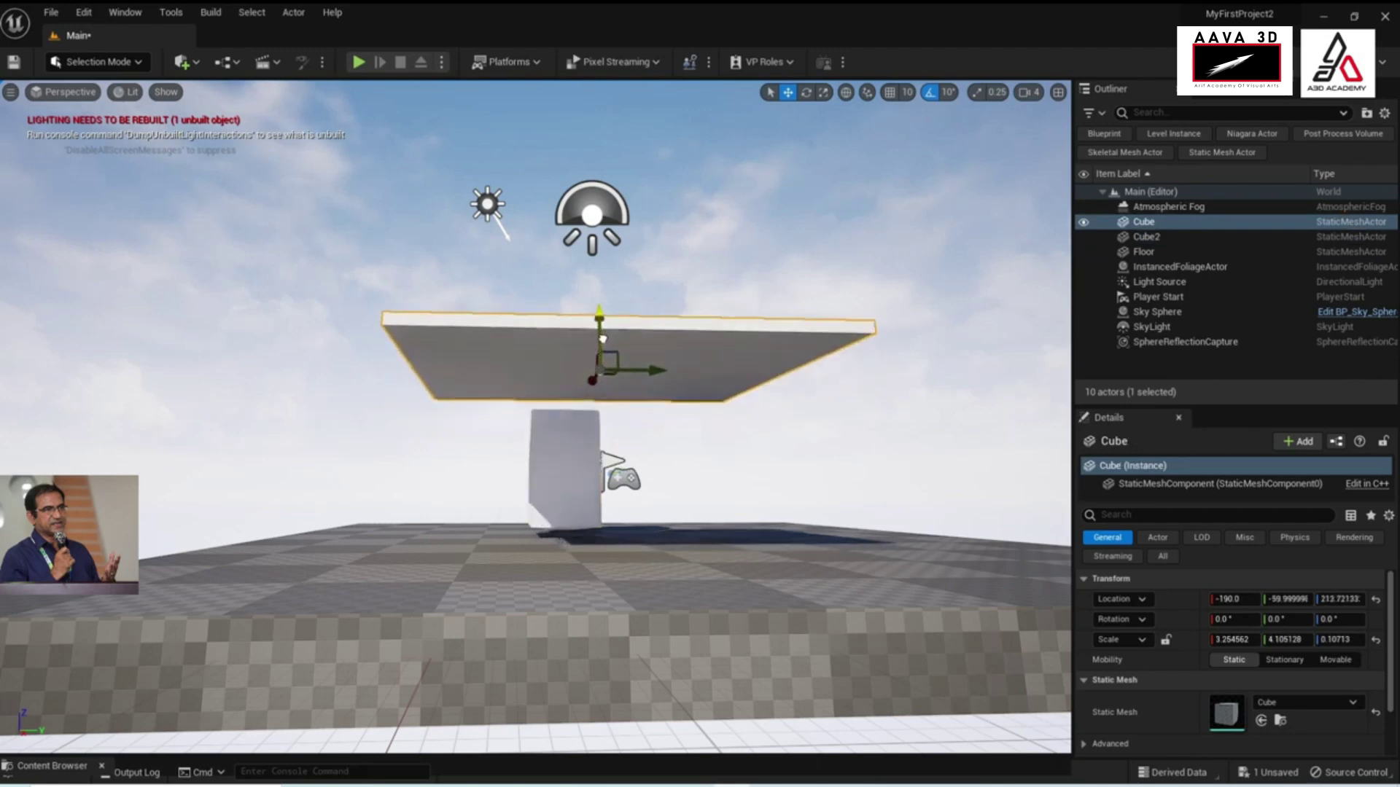
left_click(556, 485)
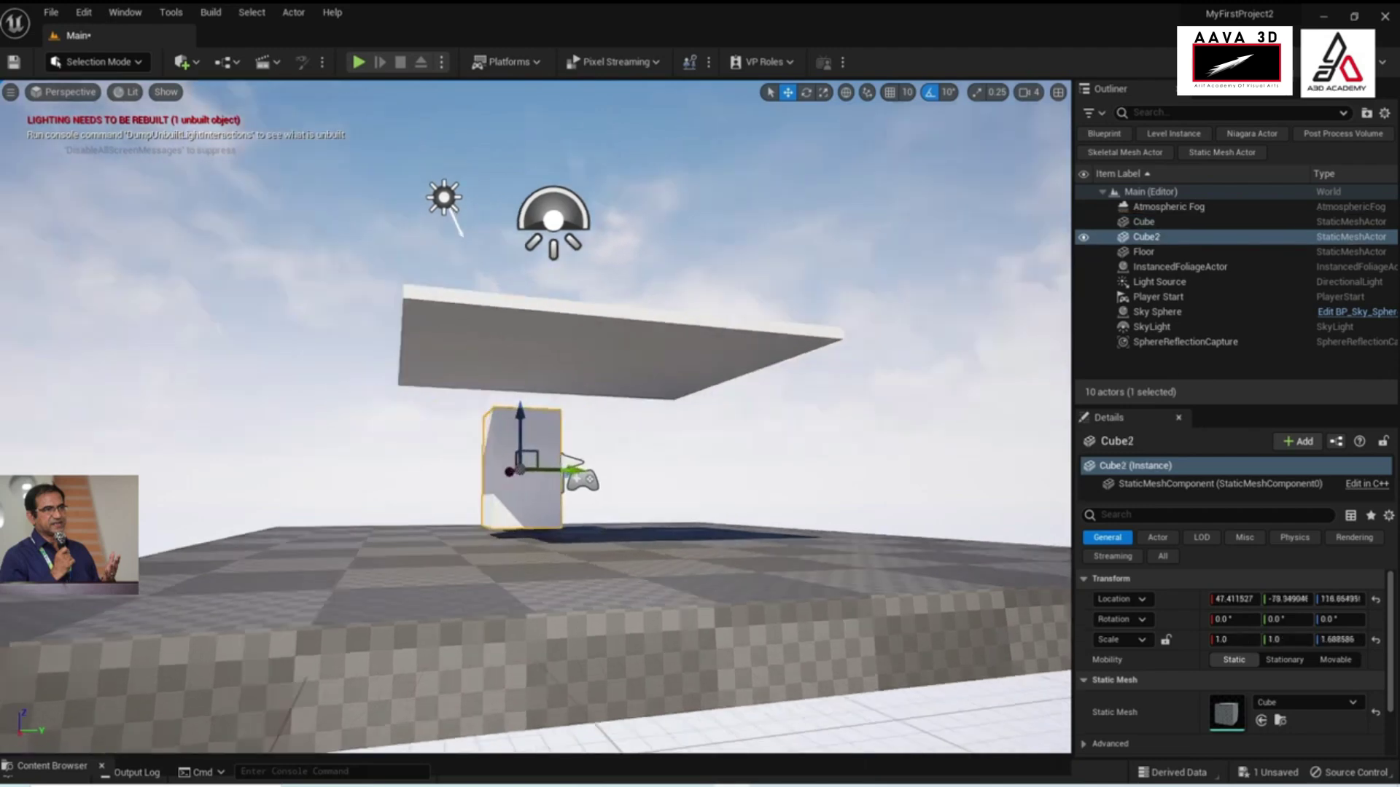
right_click_drag(556, 484, 539, 473)
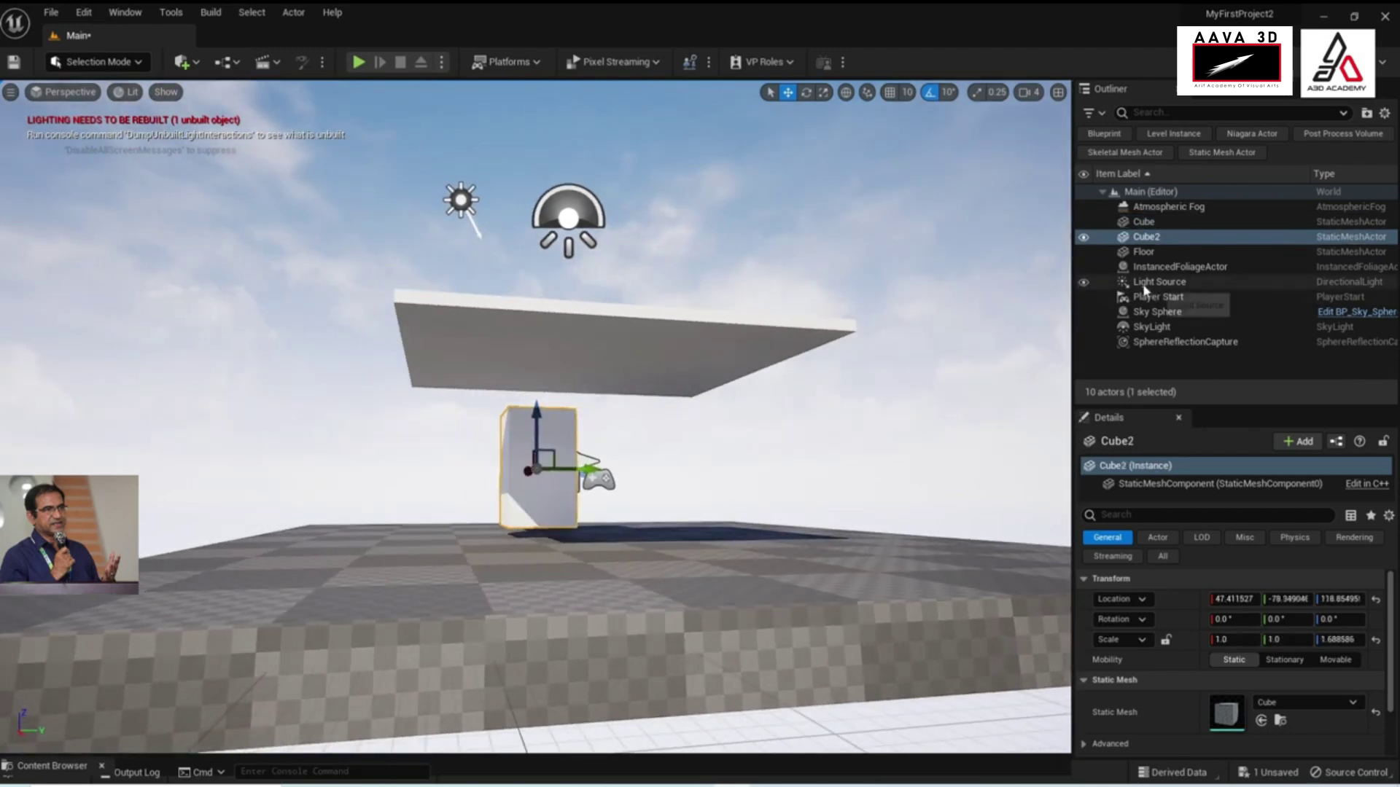
left_click(1084, 282)
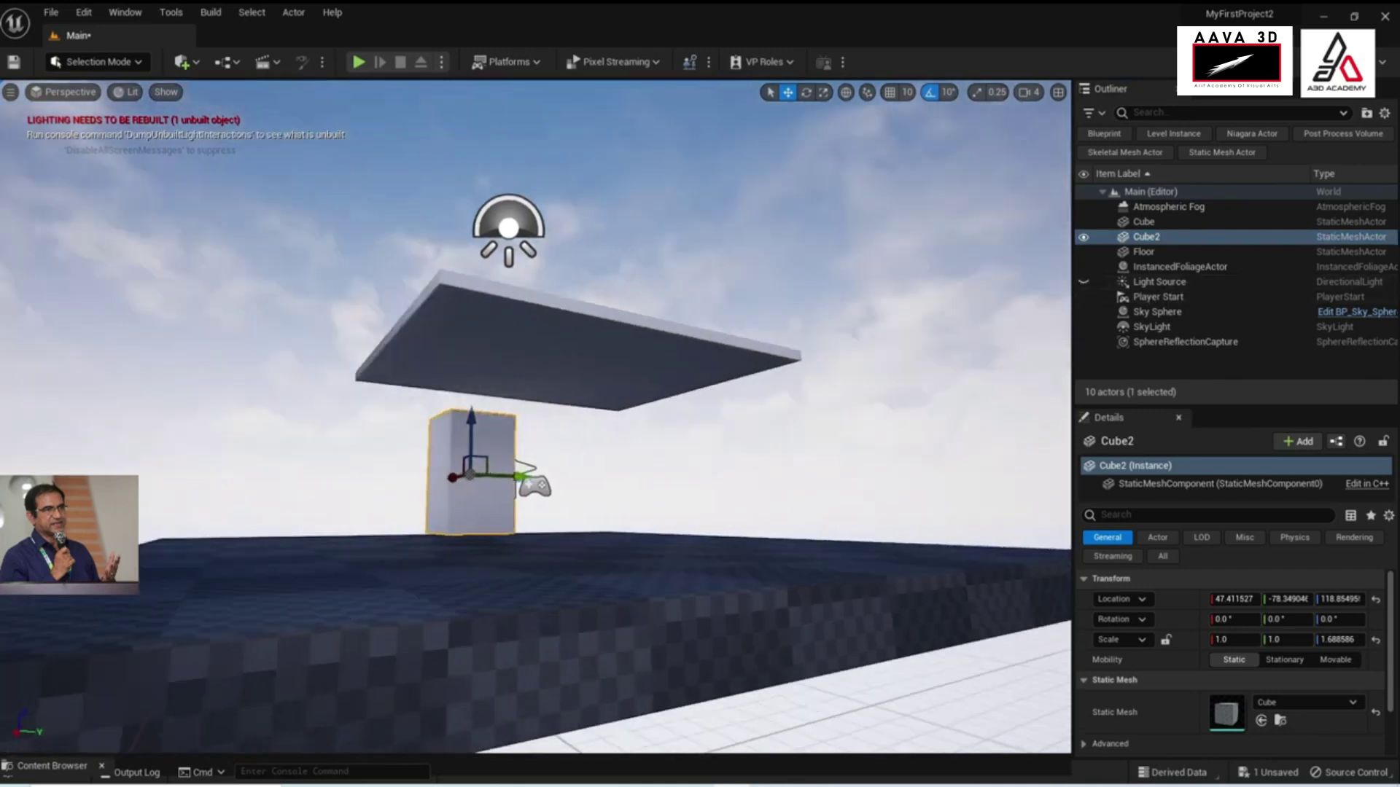
Nudge Cube2 toward the slab and stretch it to a Z scale of about 1.98
left_click_drag(533, 419, 533, 417)
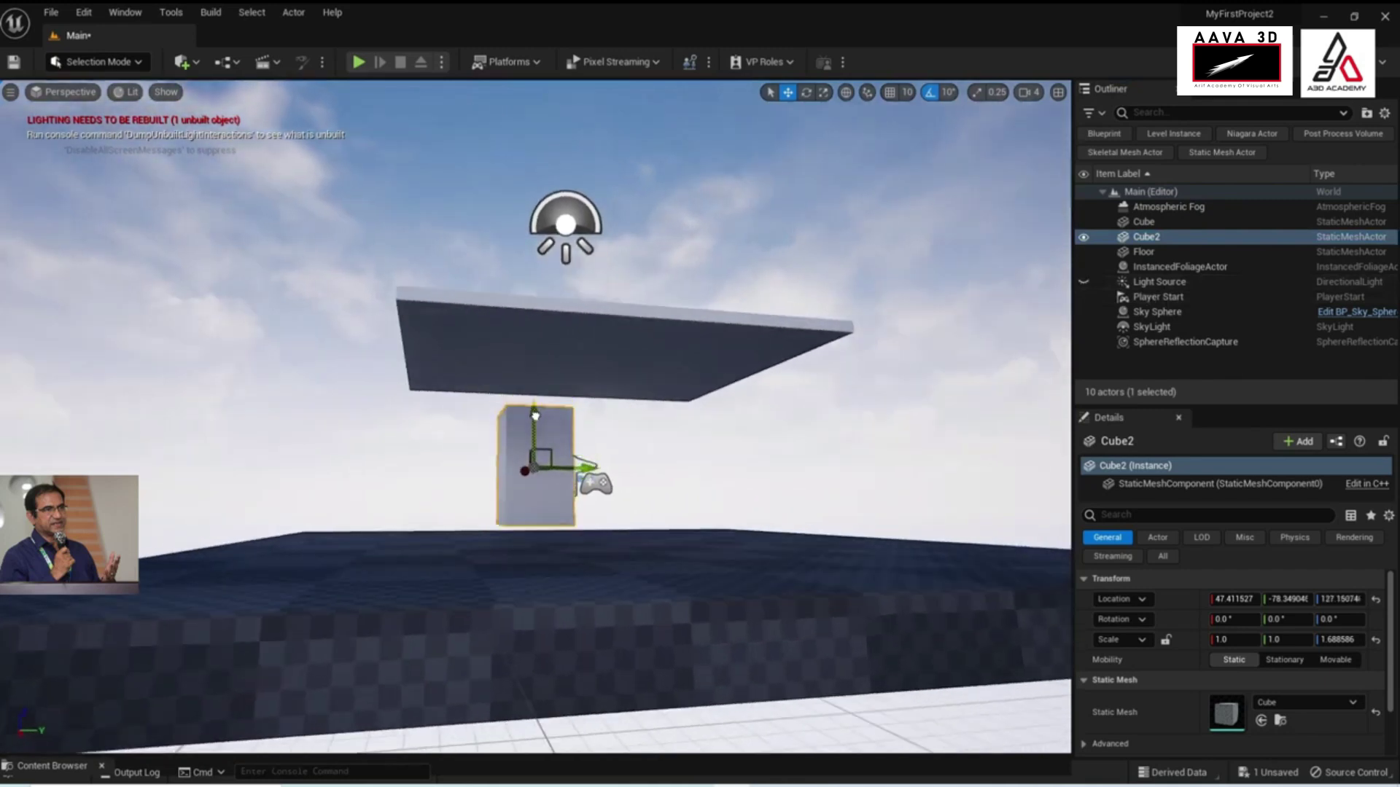
right_click_drag(500, 484, 501, 484)
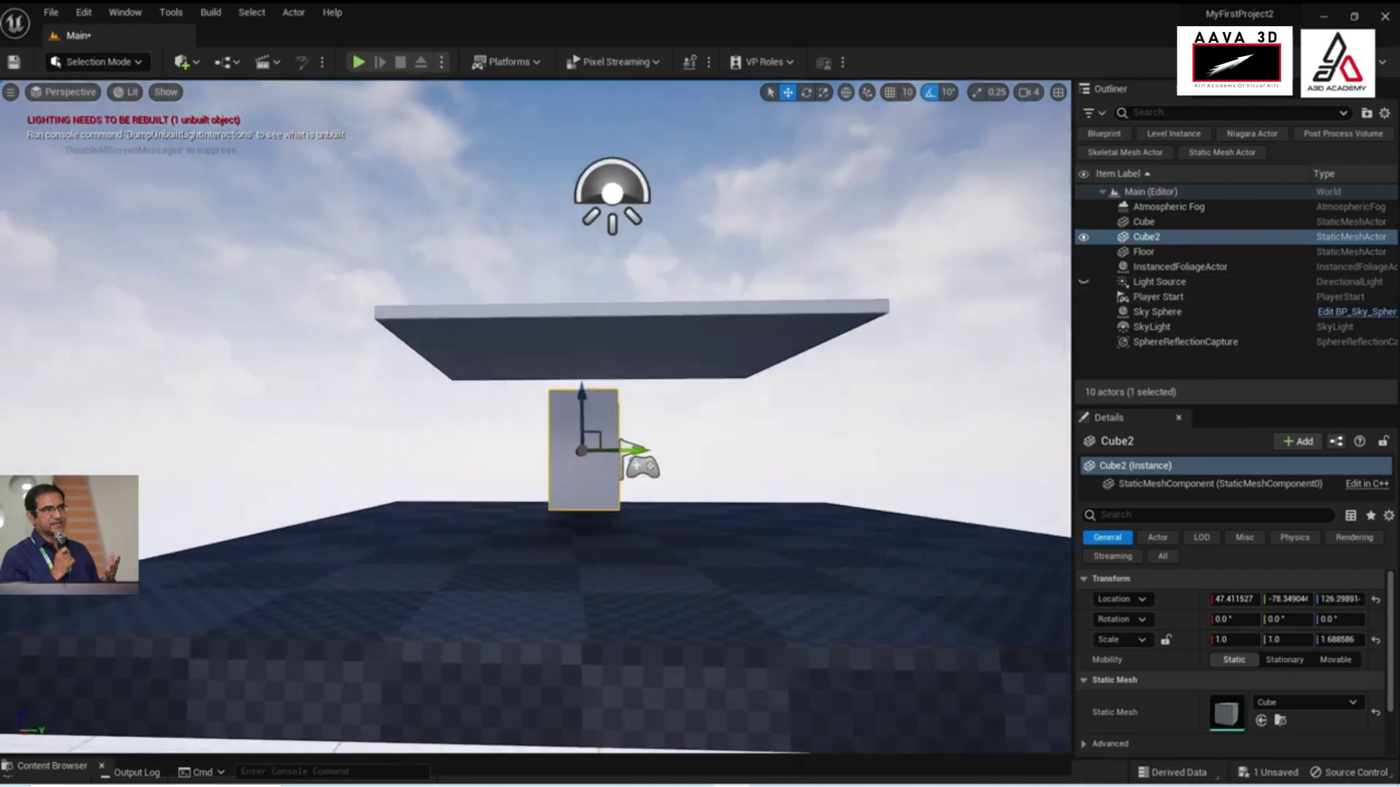
key("r")
left_click_drag(577, 407, 579, 407)
key("w")
mouse_move(579, 406)
right_mouse_down()
mouse_move(605, 437)
mouse_move(554, 452)
right_mouse_up()
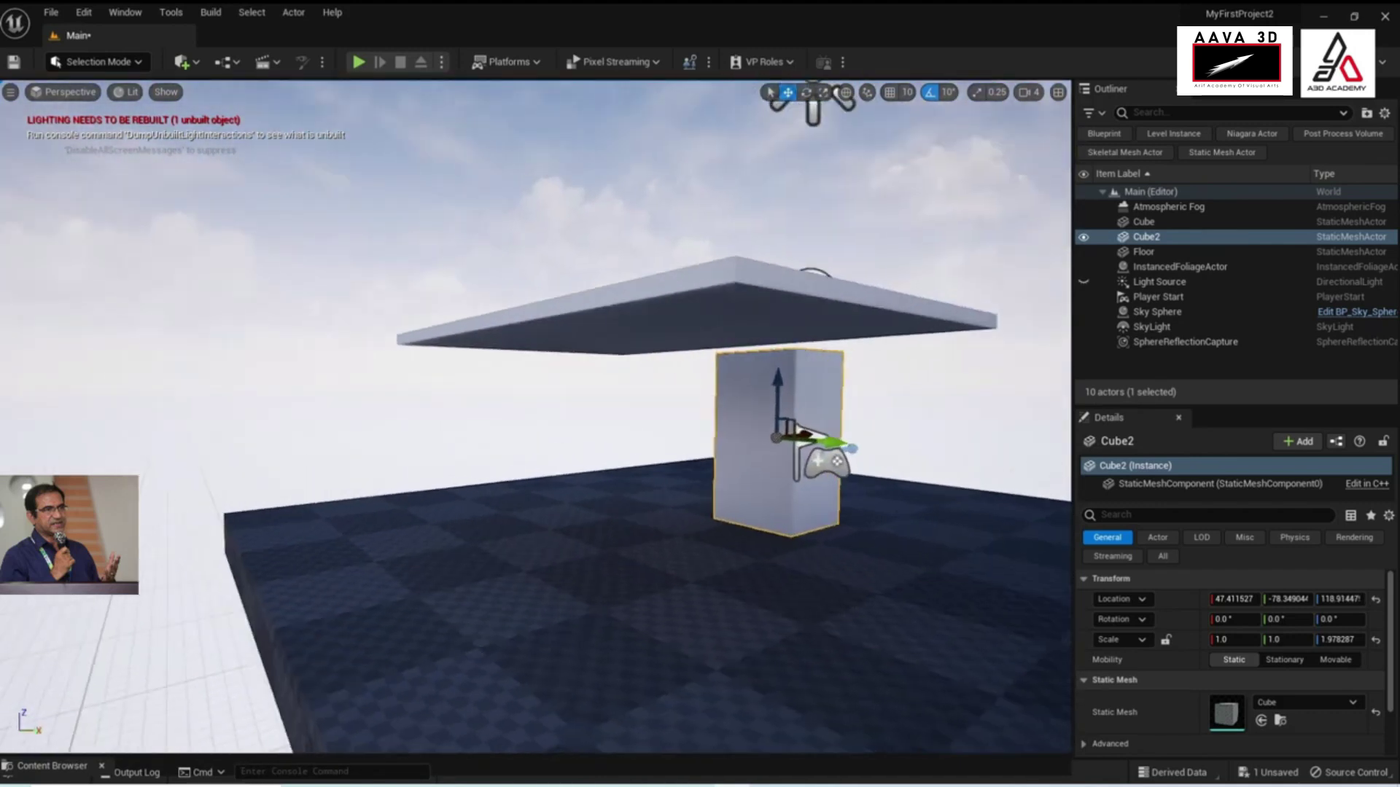
Scale Cube2 down to X 0.139 and Y 0.168, keeping Z at 1.978
key("r")
right_click_drag(575, 502, 599, 461)
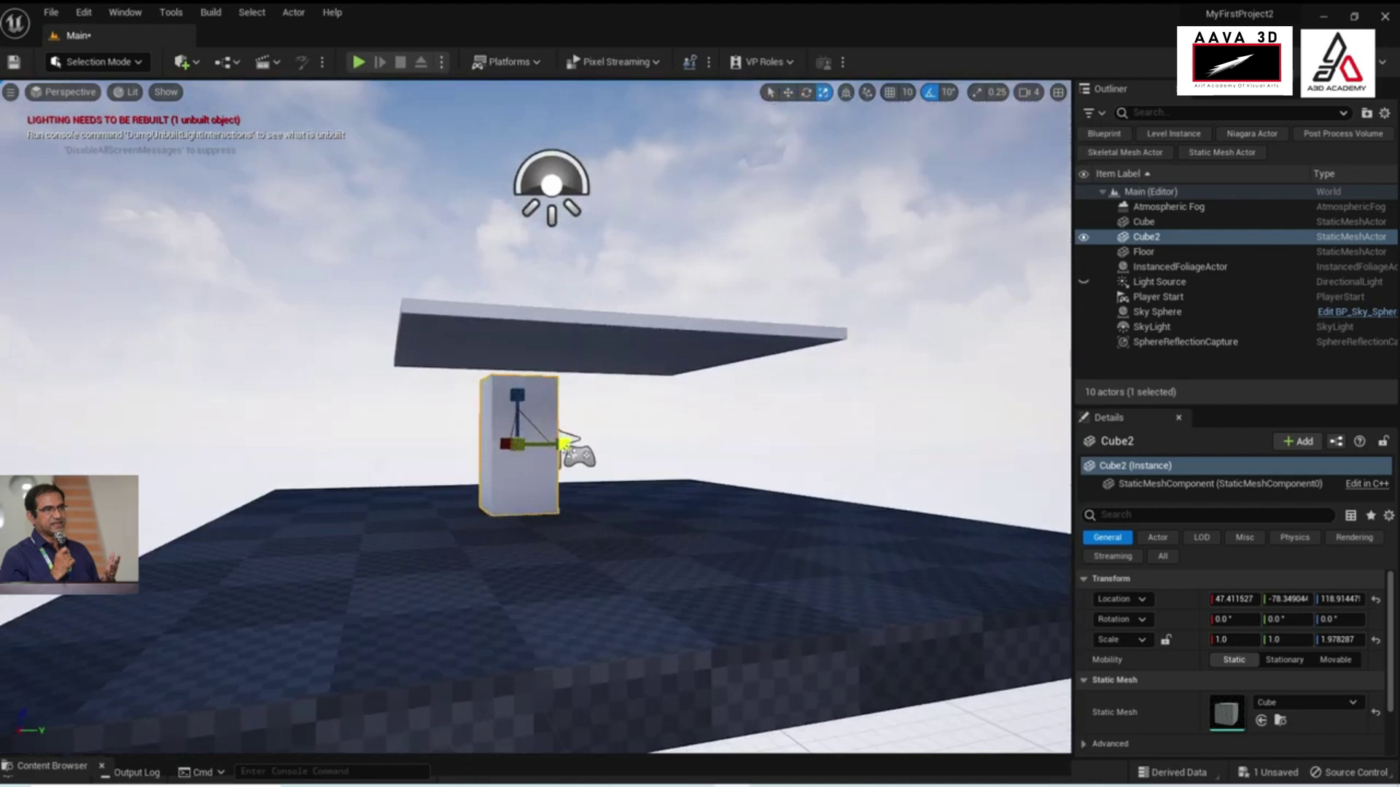
left_click_drag(565, 442, 538, 444)
mouse_move(538, 444)
right_mouse_down()
mouse_move(510, 446)
mouse_move(554, 446)
right_mouse_up()
mouse_move(145, 452)
left_mouse_down()
mouse_move(121, 450)
mouse_move(139, 450)
left_mouse_up()
right_click_drag(139, 450, 138, 510)
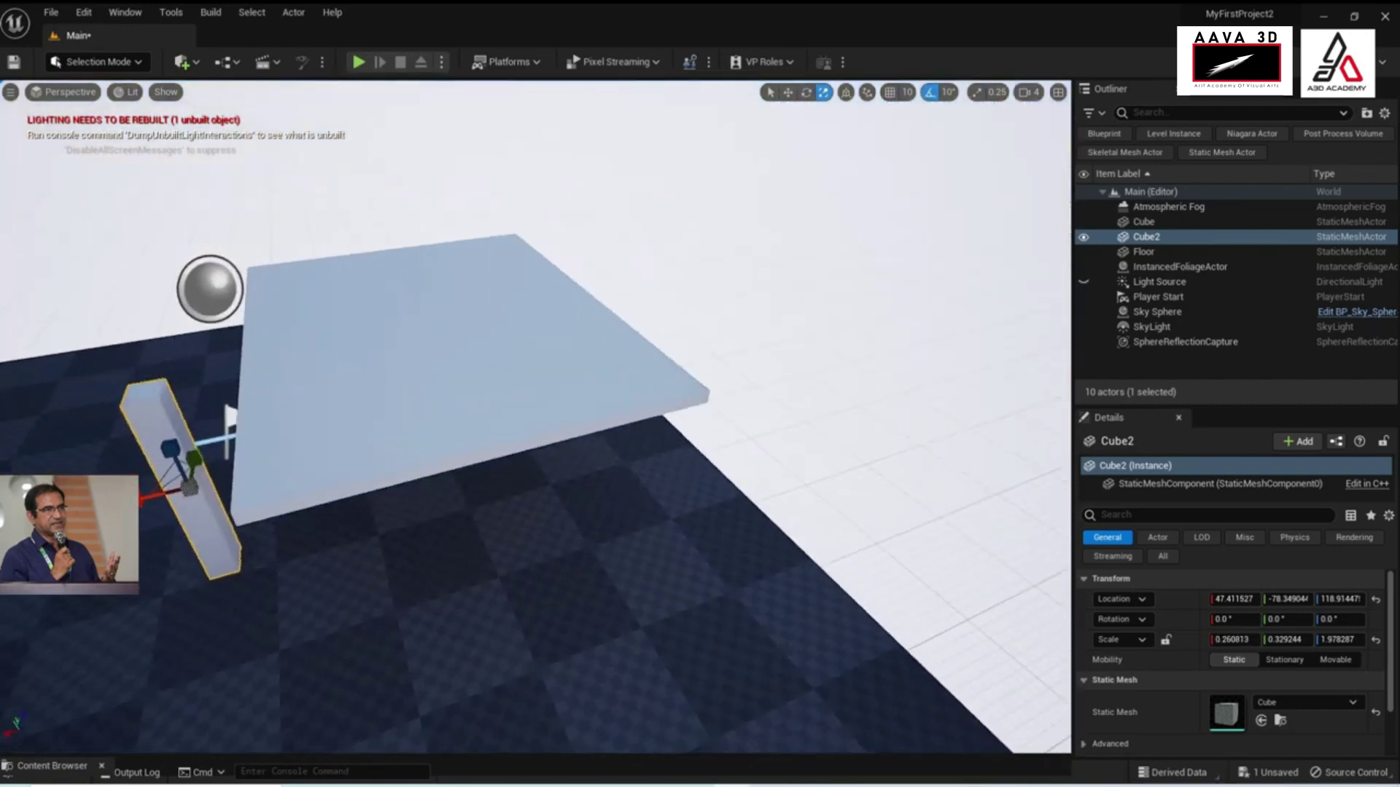
left_click_drag(145, 499, 132, 500)
right_click_drag(132, 500, 146, 554)
left_click_drag(197, 519, 191, 521)
mouse_move(191, 522)
right_mouse_down()
mouse_move(191, 474)
mouse_move(218, 452)
mouse_move(239, 390)
mouse_move(287, 452)
mouse_move(373, 405)
right_mouse_up()
left_click(171, 384)
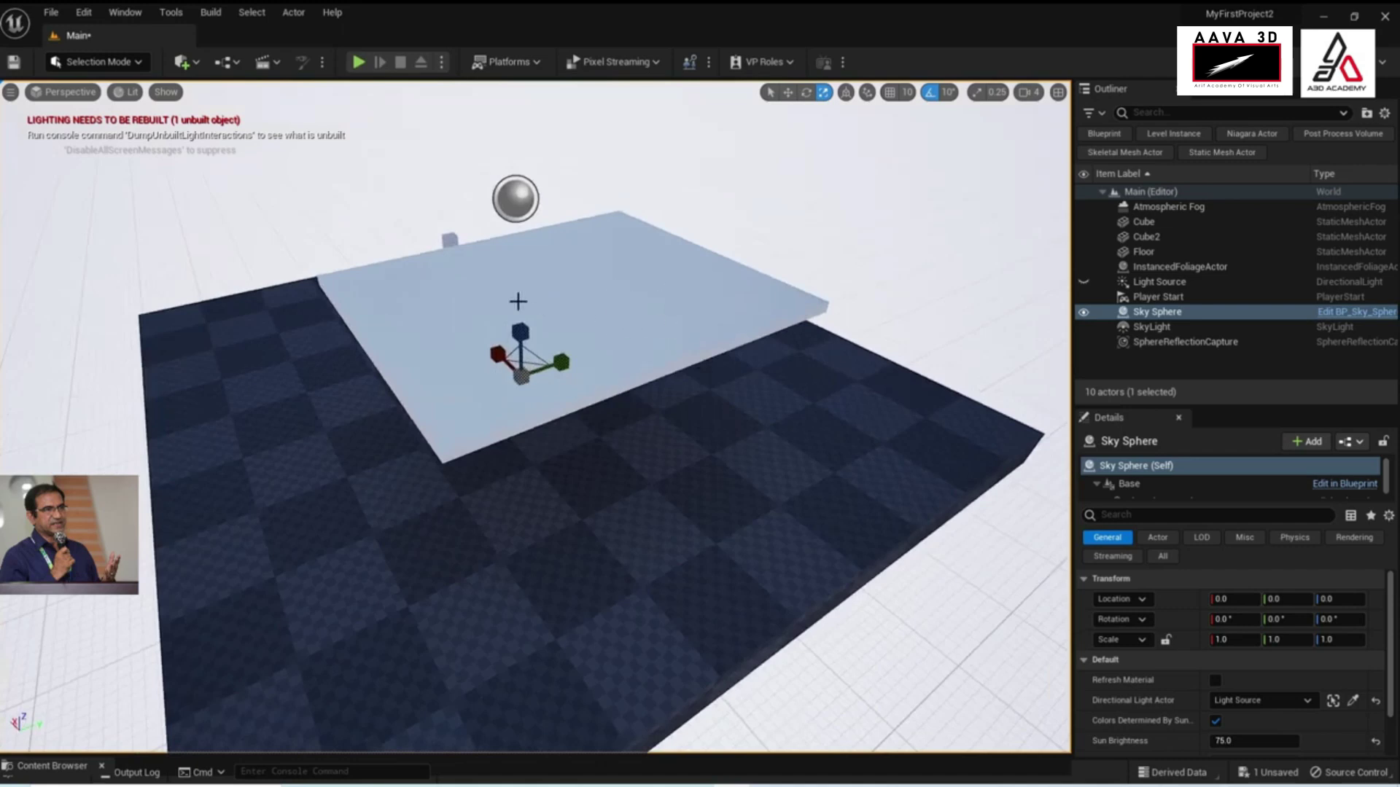
In Top wireframe view, move Cube2 to about -47.3, -243.7 near the slab's corner
key("alt+j")
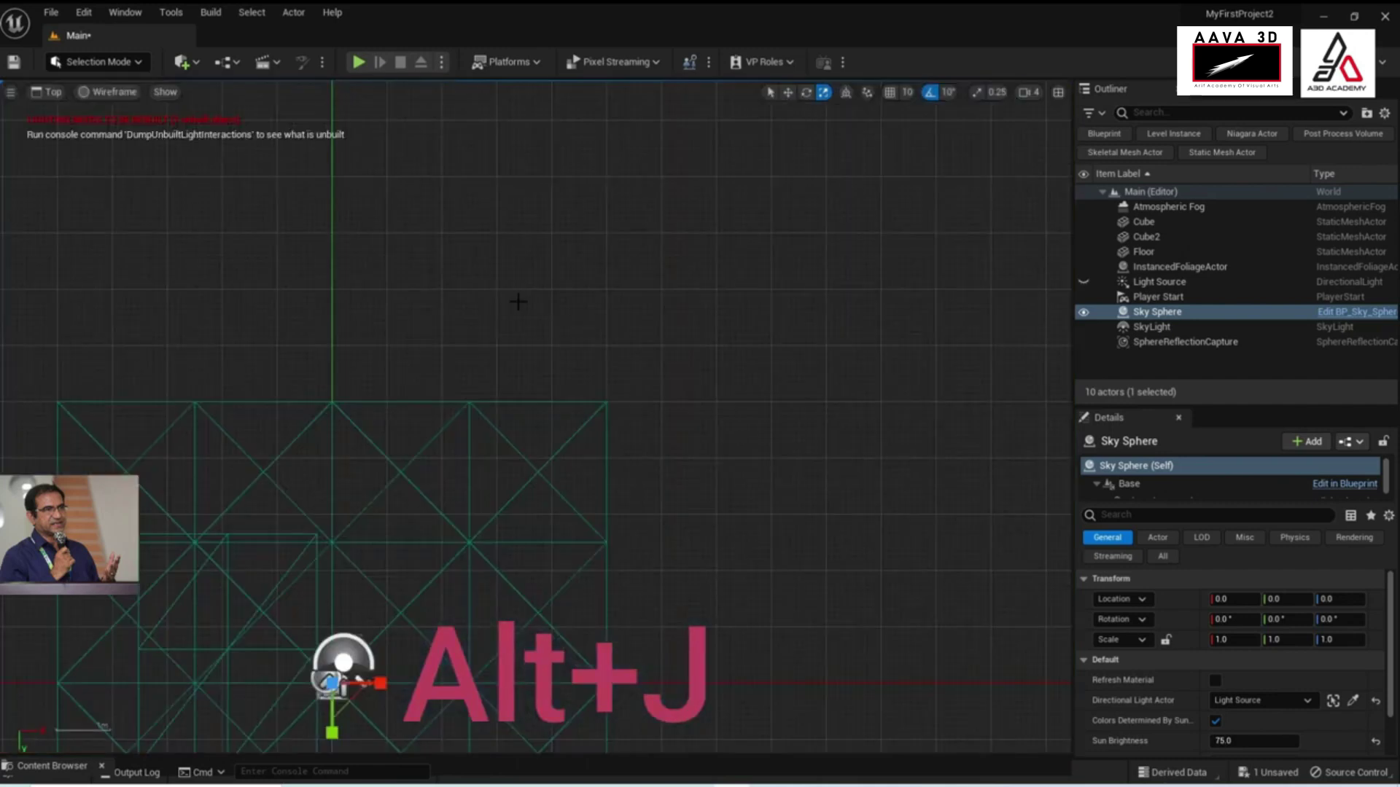
right_click_drag(643, 512, 876, 270)
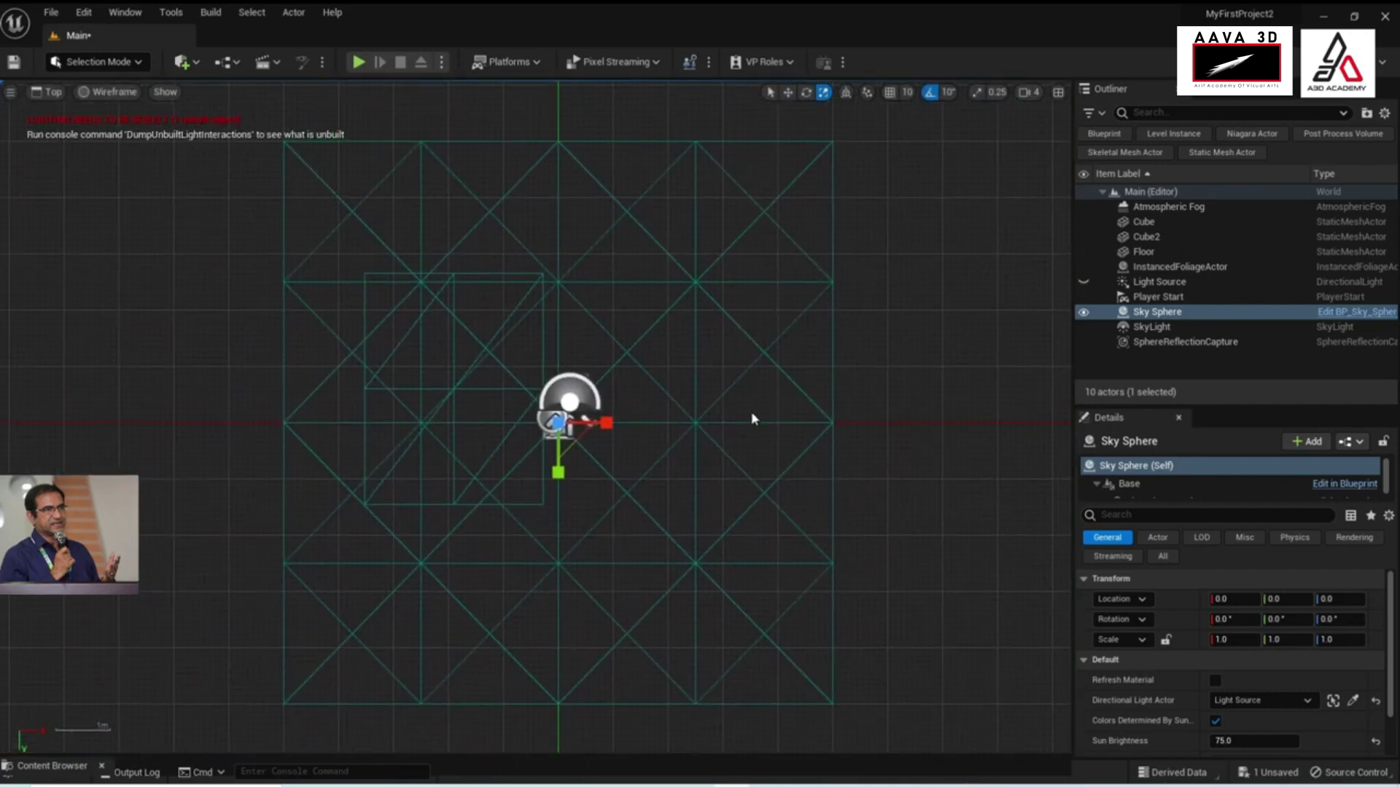
key("w")
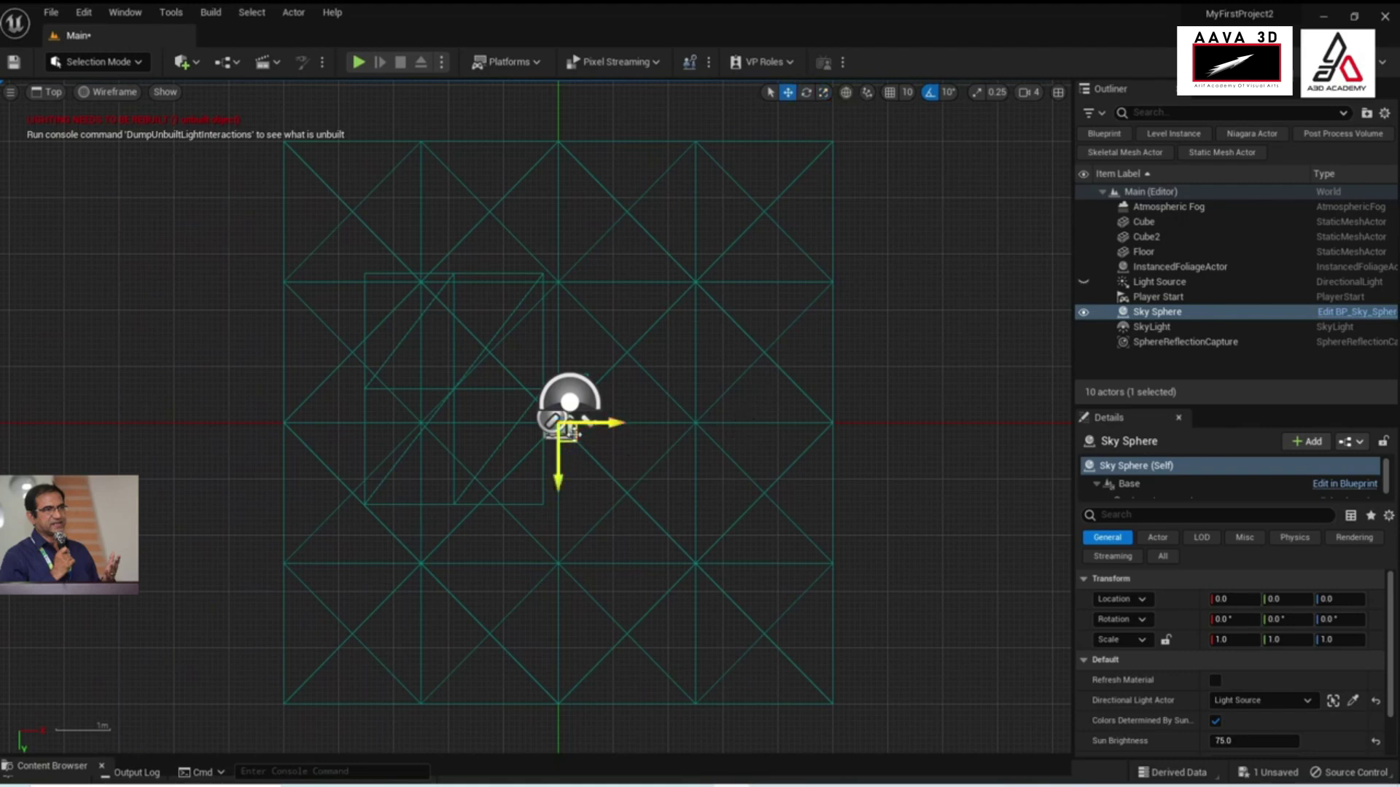
left_click_drag(576, 439, 525, 314)
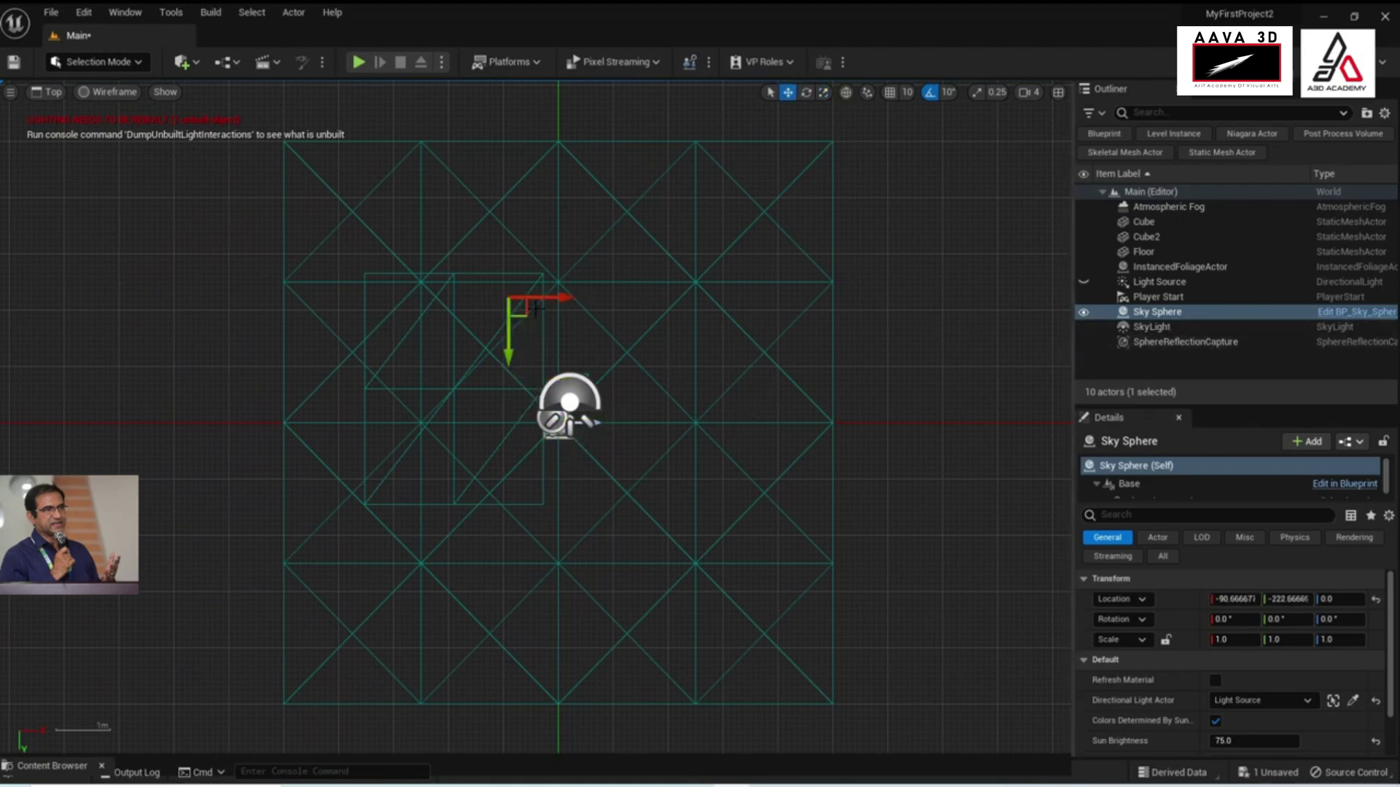
mouse_move(522, 310)
left_mouse_down()
mouse_move(678, 392)
mouse_move(640, 332)
mouse_move(651, 304)
mouse_move(550, 304)
left_mouse_up()
left_click(1167, 237)
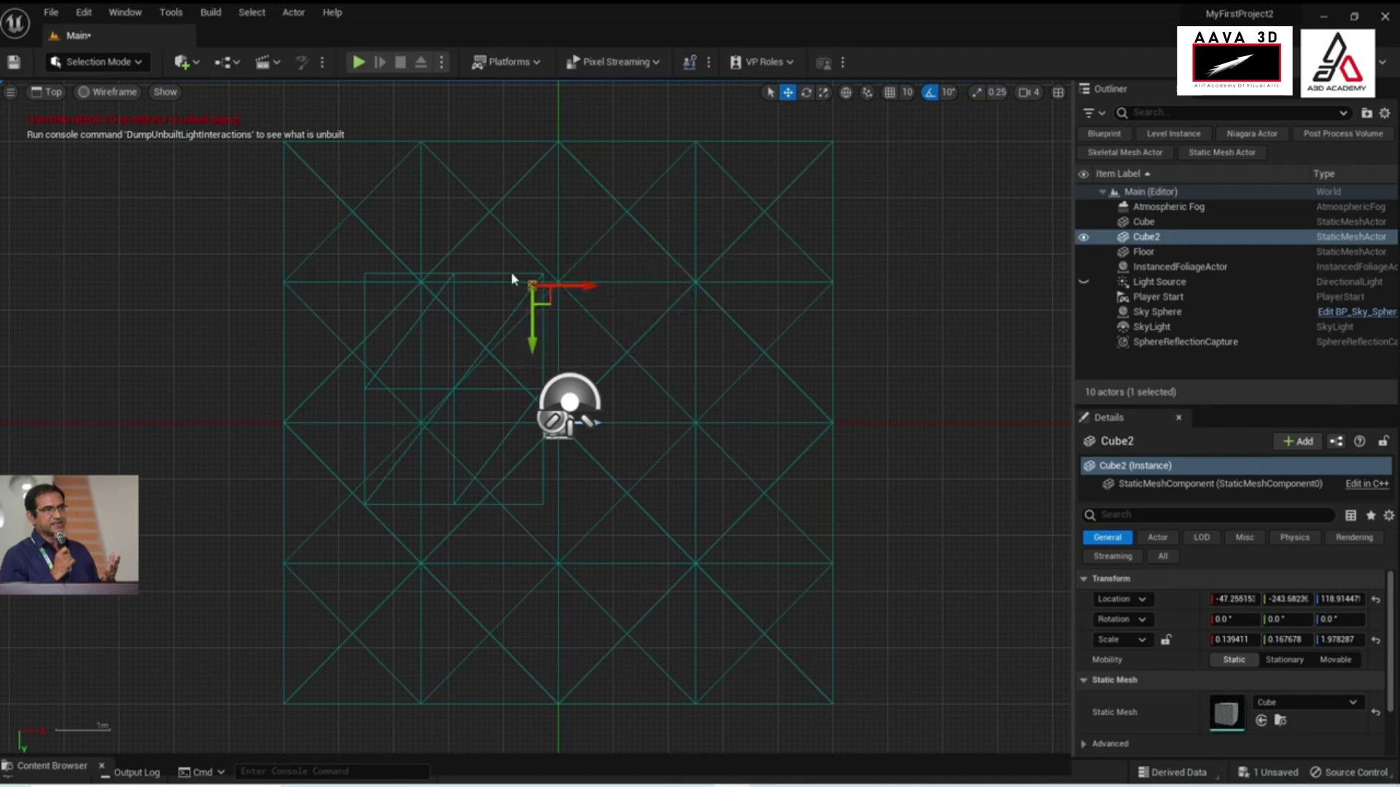
Zoom in on the top view and slide Cube2 along Y under the slab corner
left_click(510, 274)
left_click(538, 289)
scroll(543, 313, "up", 1)
scroll(535, 312, "up", 1)
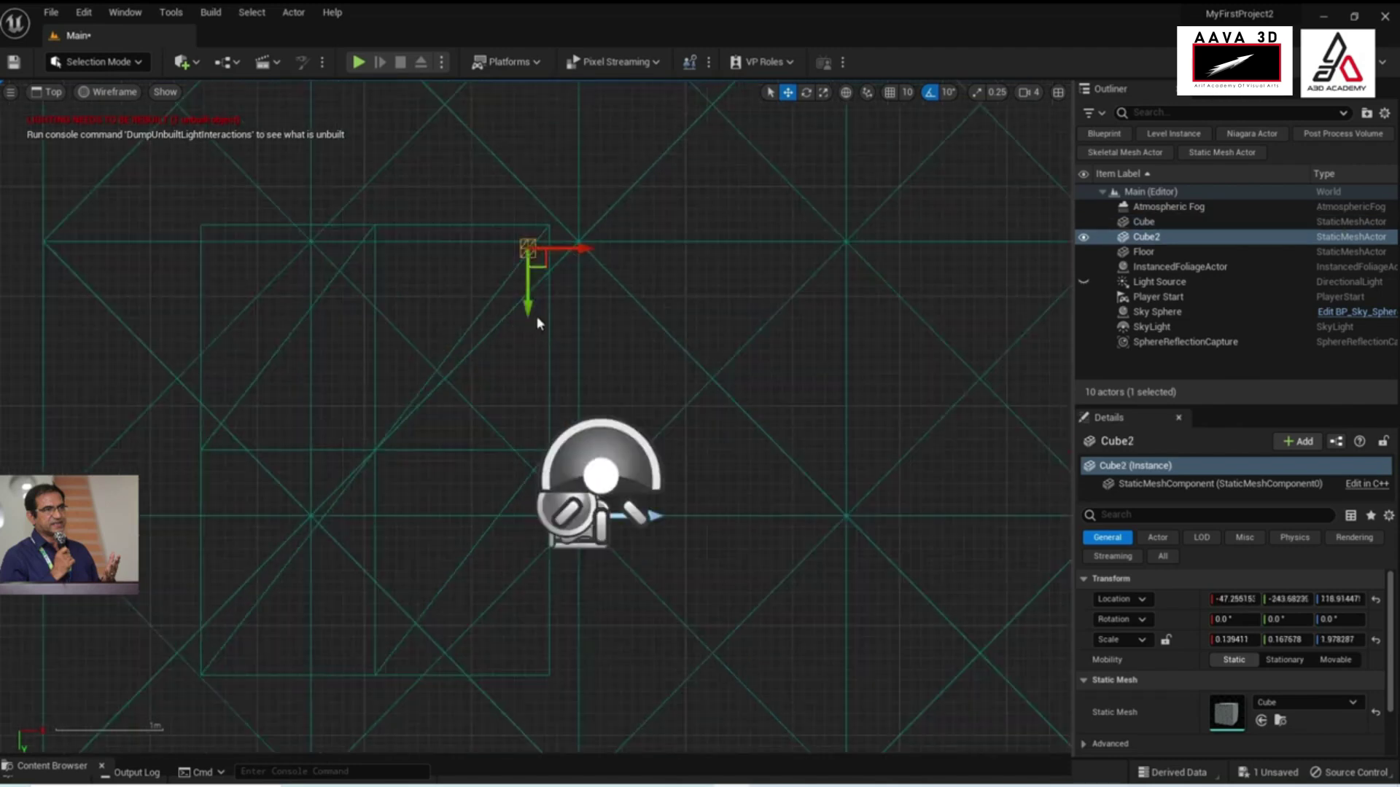
scroll(525, 310, "up", 1)
right_click_drag(526, 310, 632, 470)
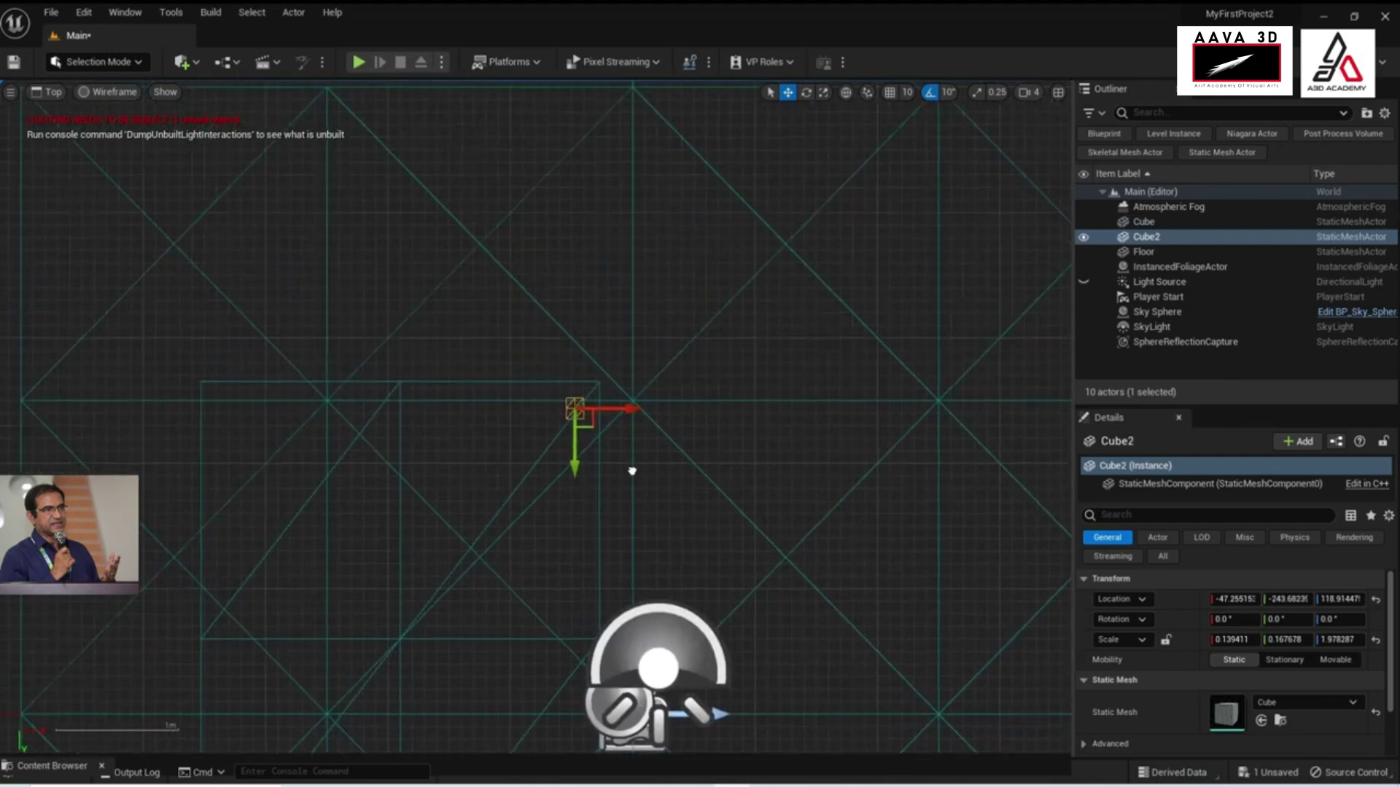
scroll(629, 452, "up", 2)
left_click(488, 413)
left_click(548, 393)
mouse_move(551, 419)
left_mouse_down()
mouse_move(551, 444)
mouse_move(608, 408)
mouse_move(587, 408)
left_mouse_up()
Widen Cube2 to scale 0.199 by 0.208 and move it to about -56.9, -231.0
key("r")
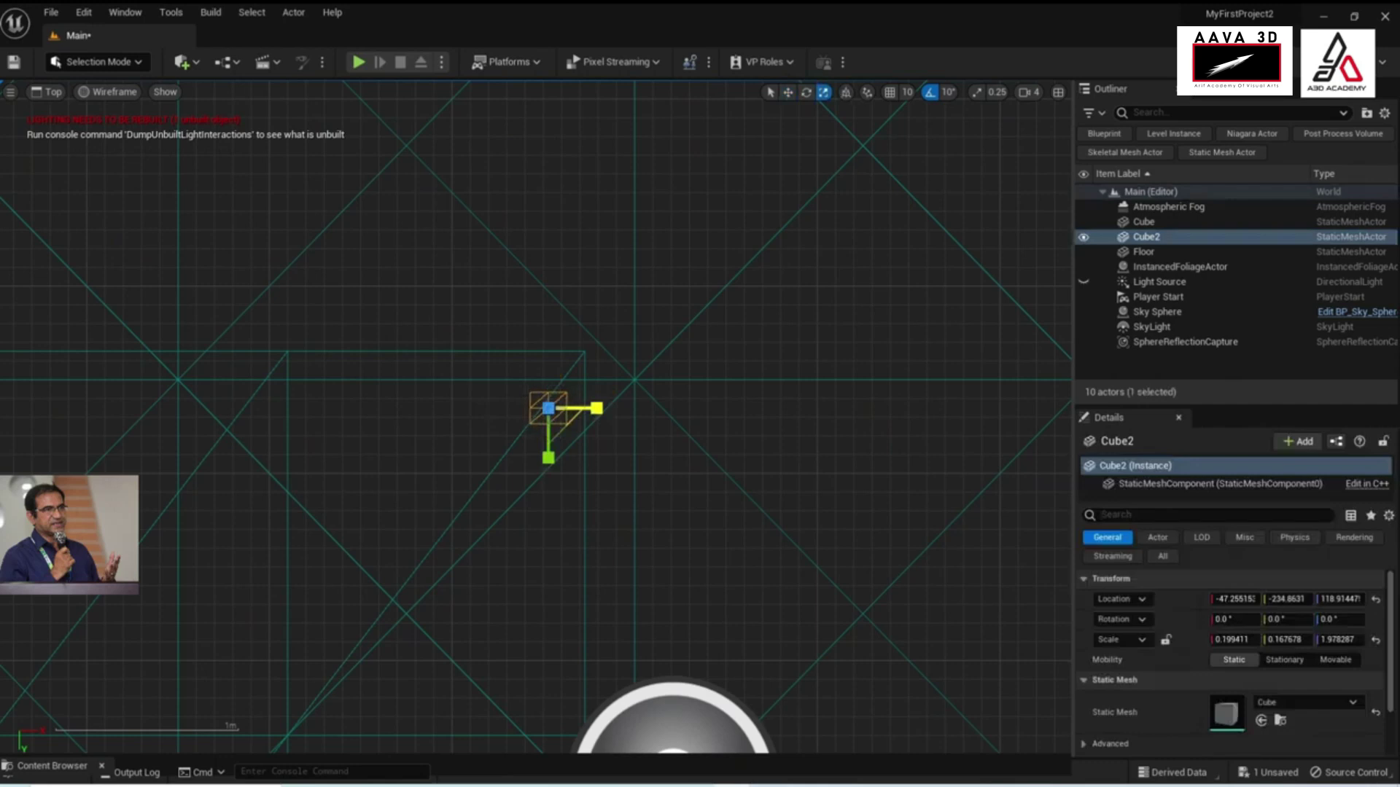
left_click_drag(549, 458, 548, 452)
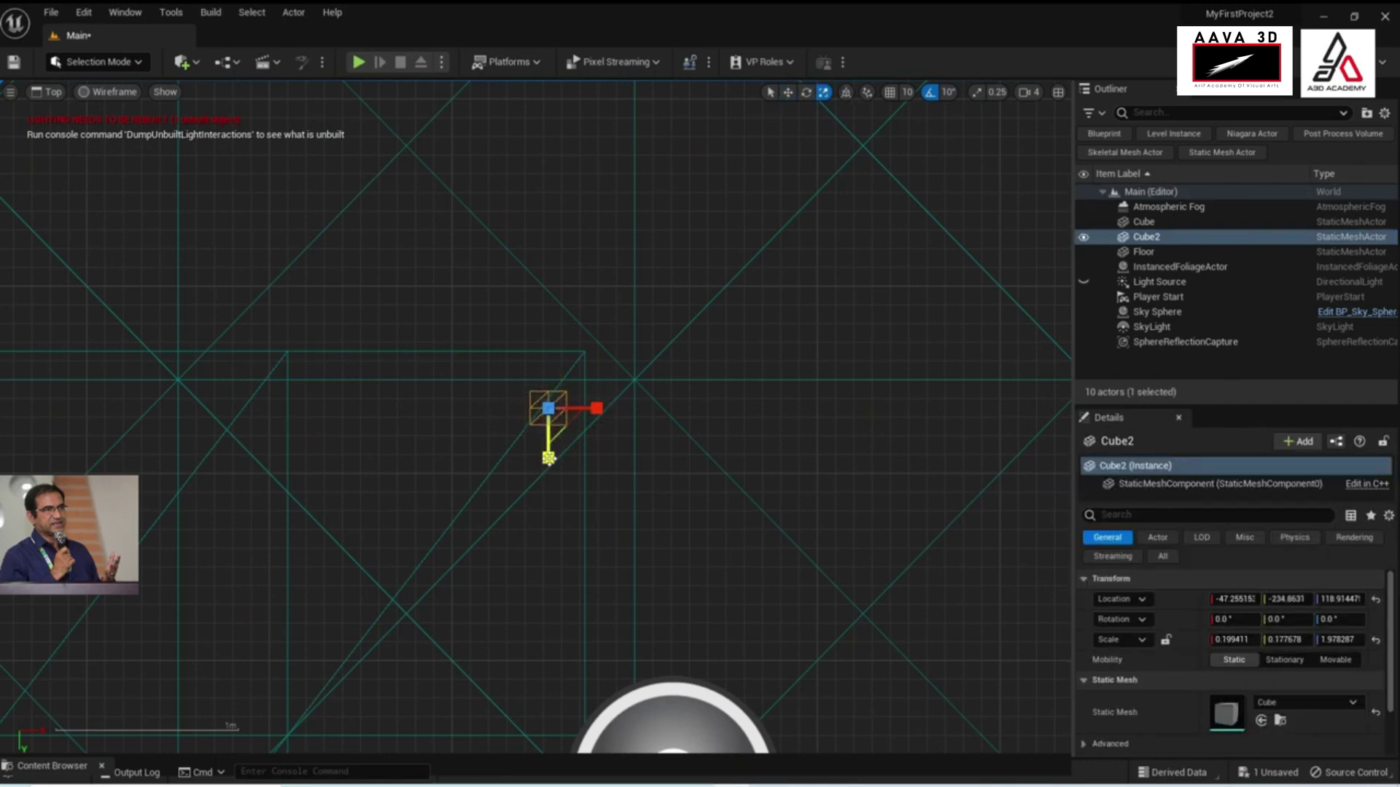
scroll(593, 487, "down", 1)
scroll(594, 493, "down", 1)
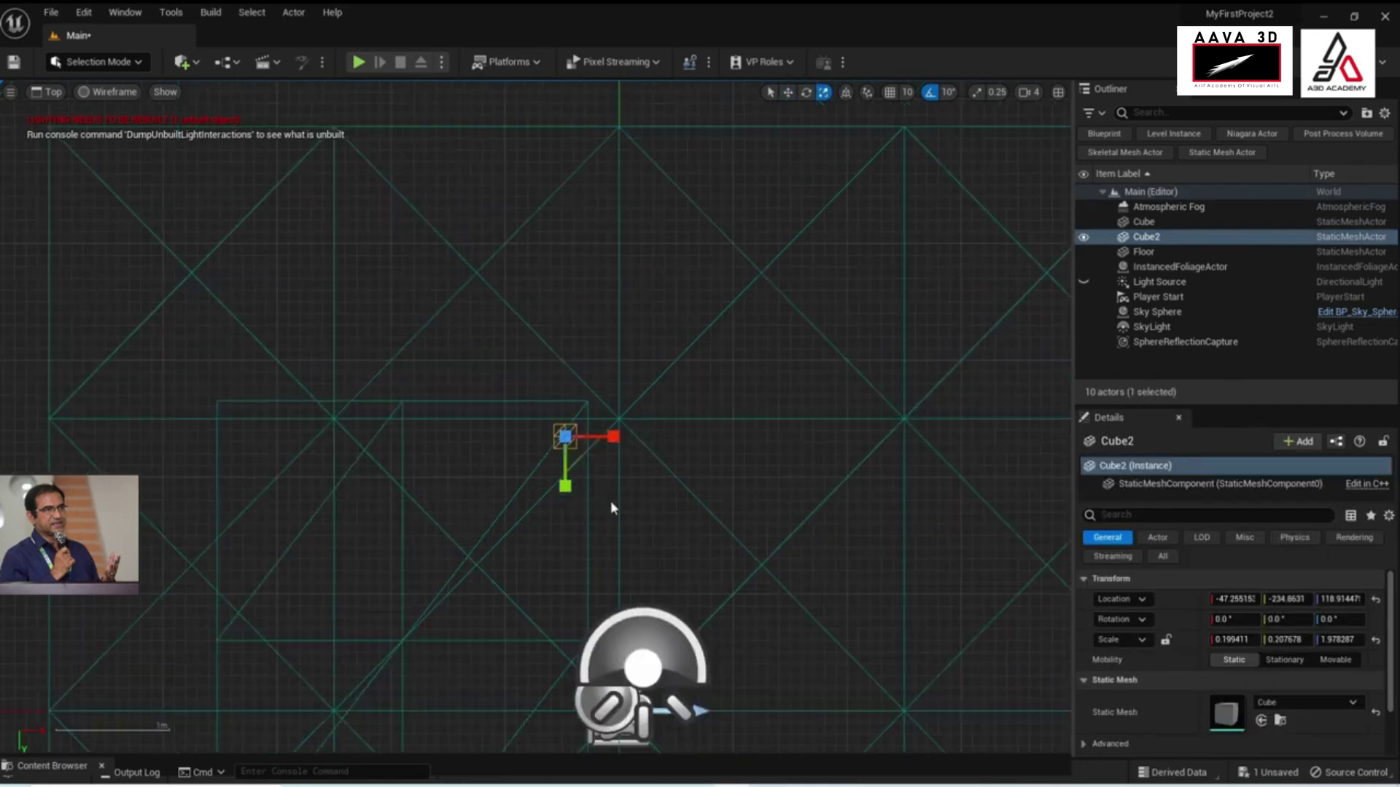
key("w")
mouse_move(614, 490)
left_mouse_down()
mouse_move(631, 455)
mouse_move(575, 462)
left_mouse_up()
left_click(630, 453)
left_click(565, 437)
scroll(584, 538, "down", 2)
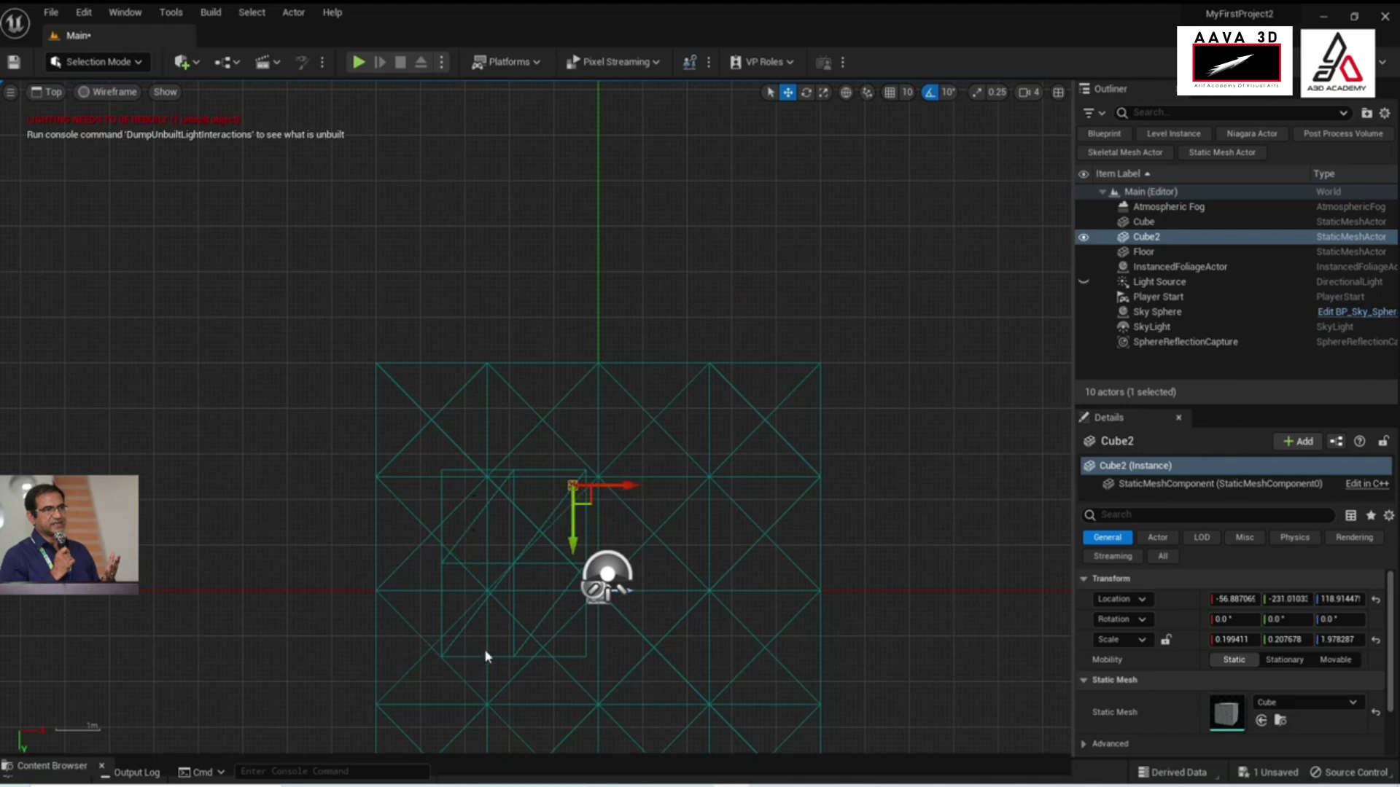
scroll(596, 618, "up", 1)
scroll(587, 567, "up", 1)
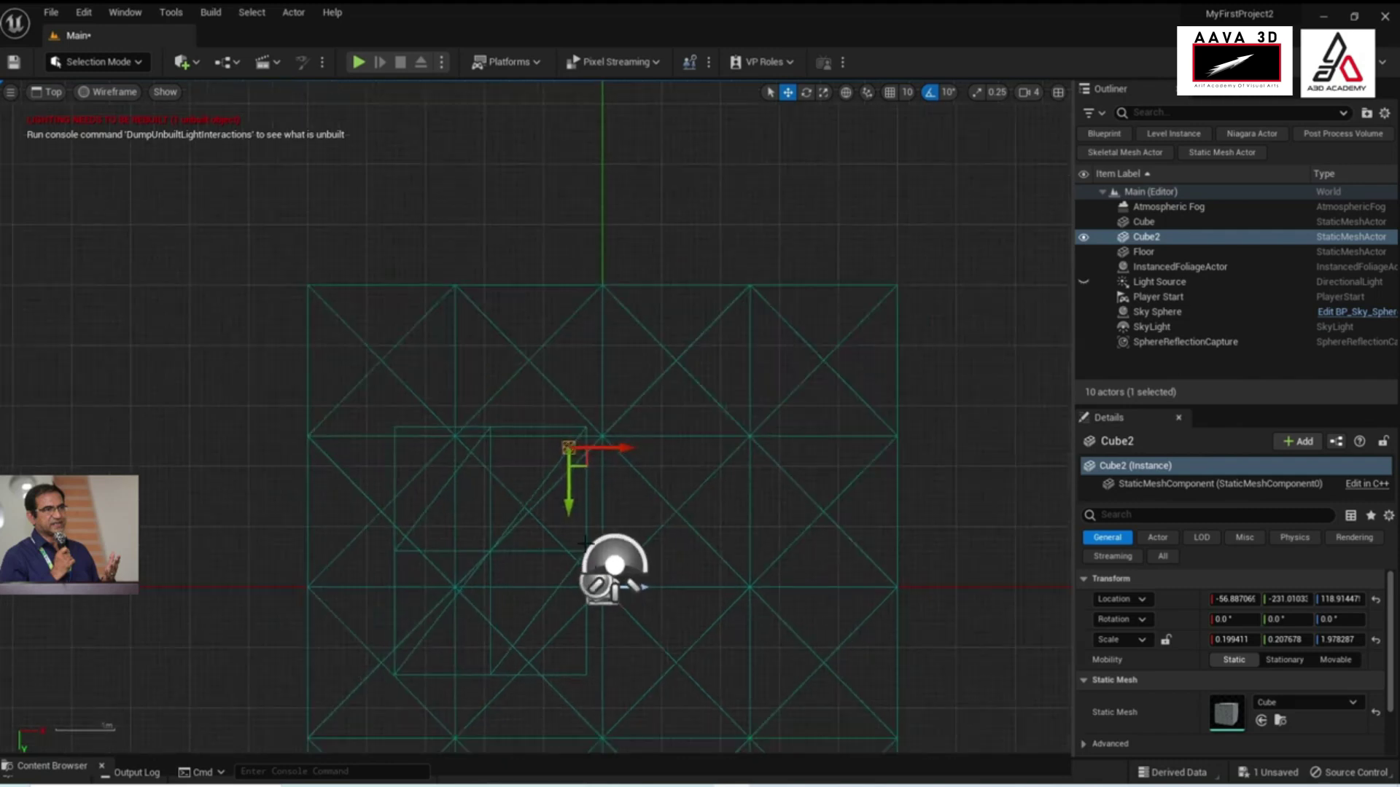
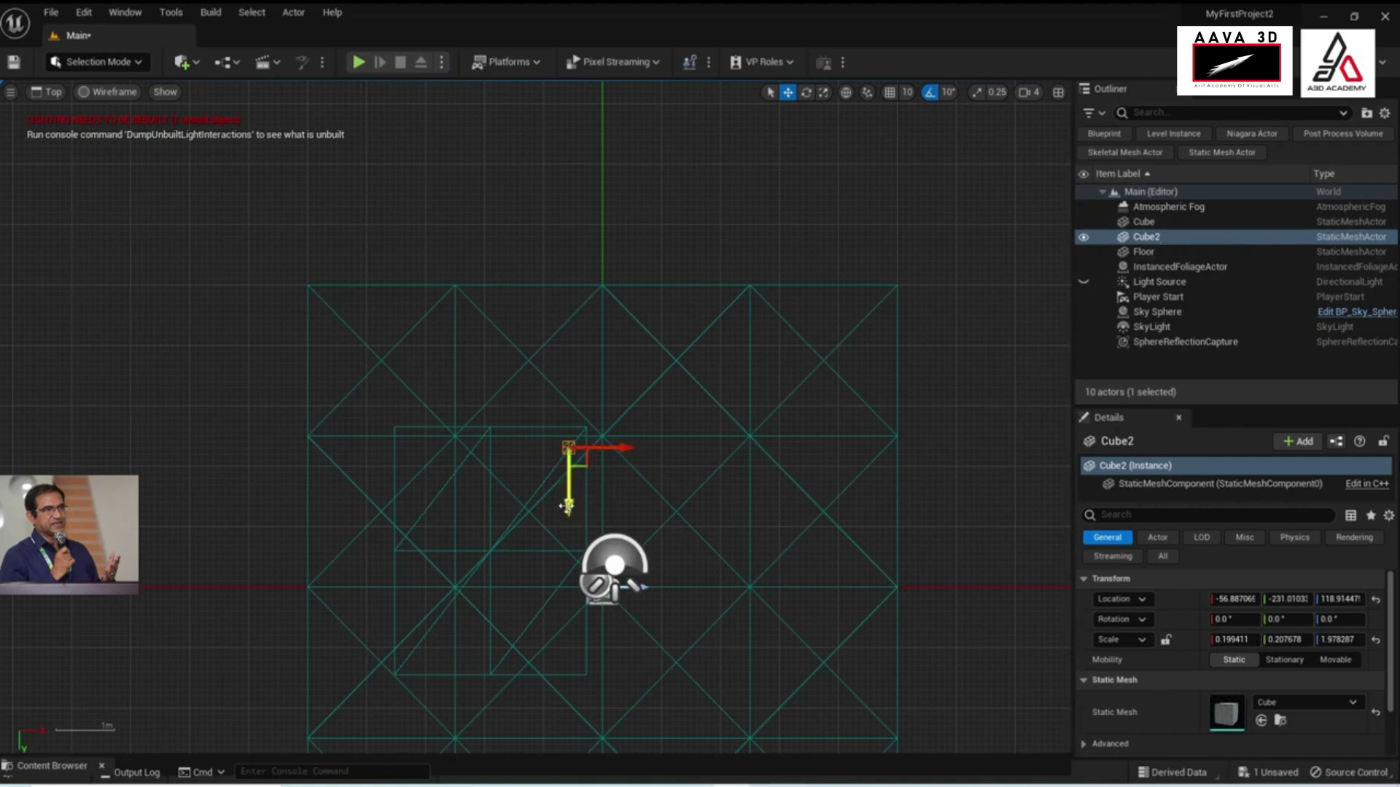
Alt-drag copies of the leg so legs stand at all four tabletop corners
left_click_drag(567, 505, 568, 717, "alt")
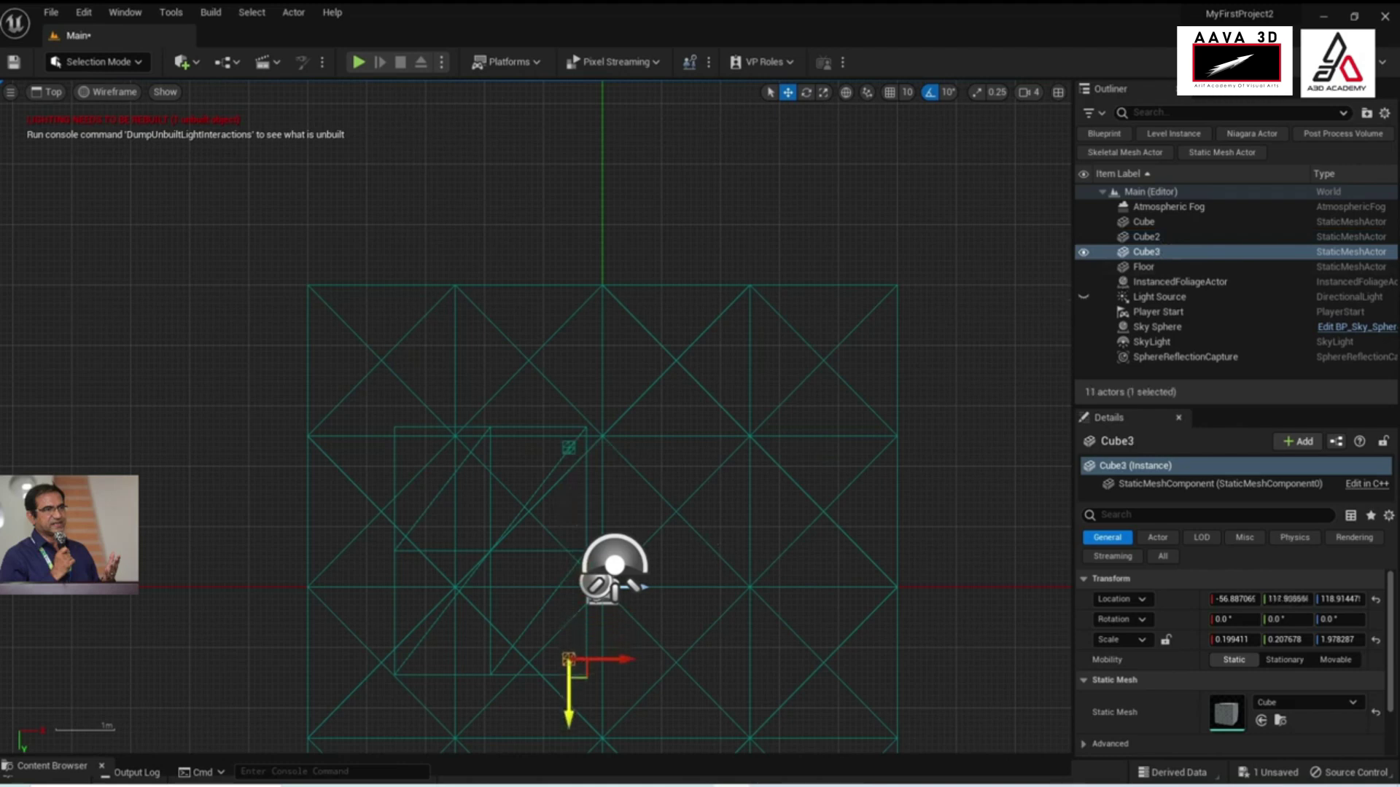
left_click_drag(567, 717, 567, 713)
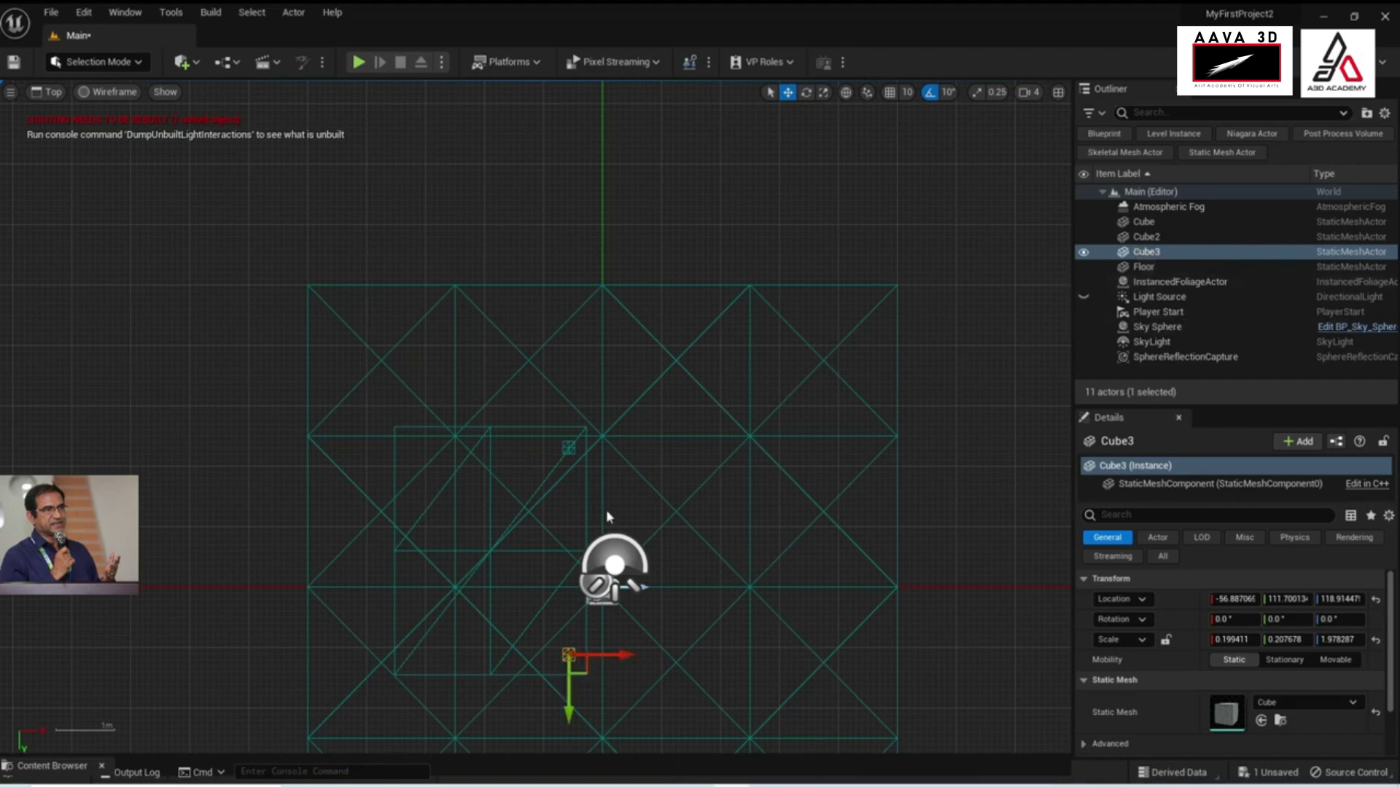
left_click(569, 449, "ctrl")
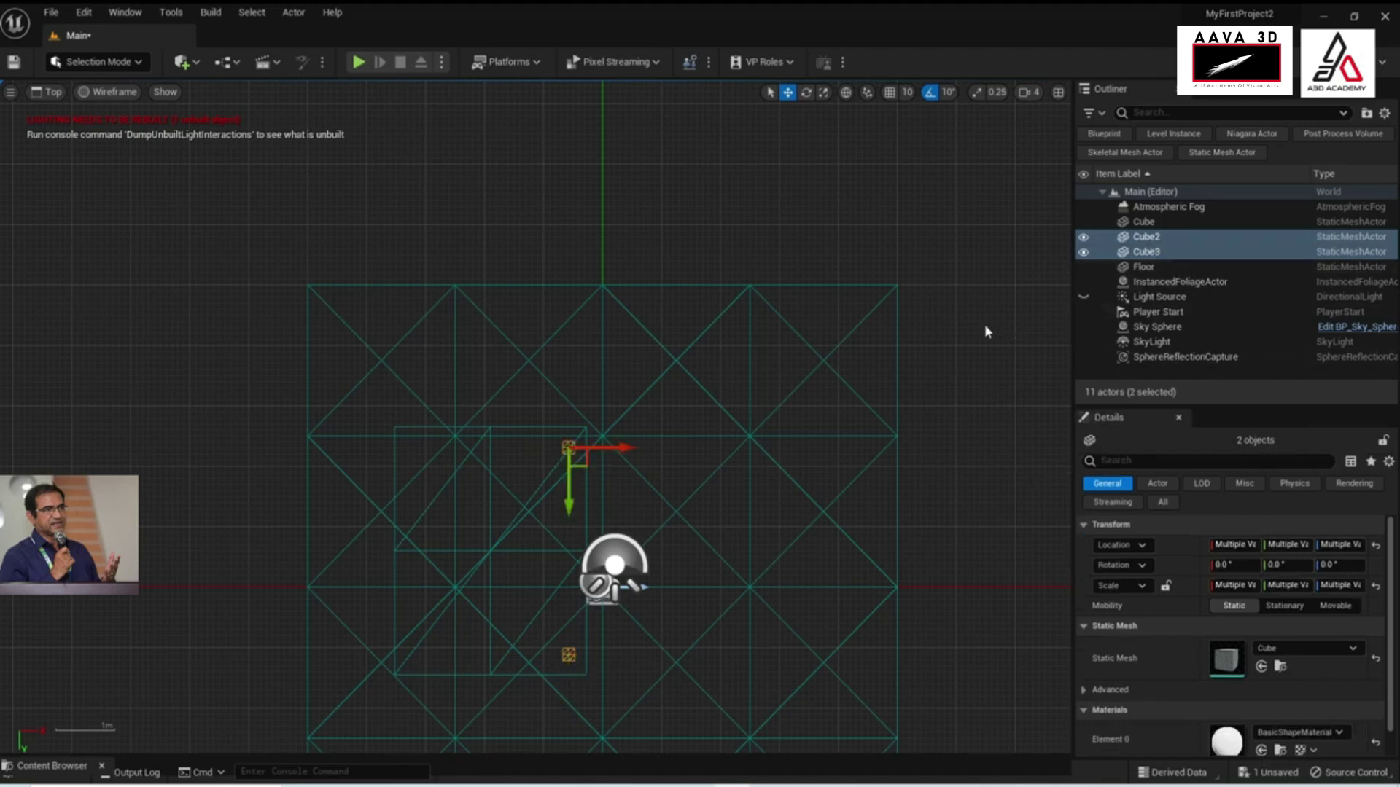
left_click_drag(630, 447, 430, 447, "alt")
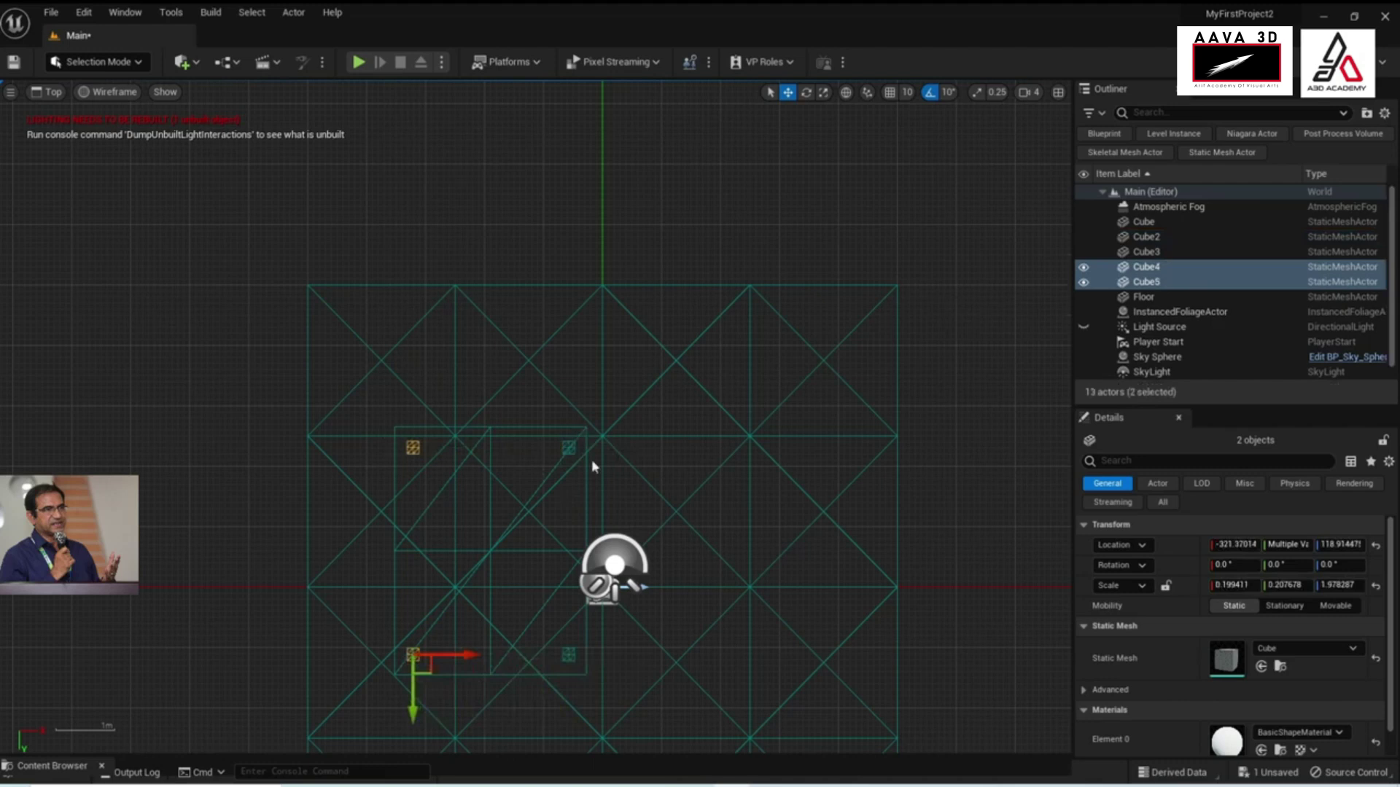
Delete the extra duplicated leg and switch the viewport to perspective with Alt+G
left_click(391, 514)
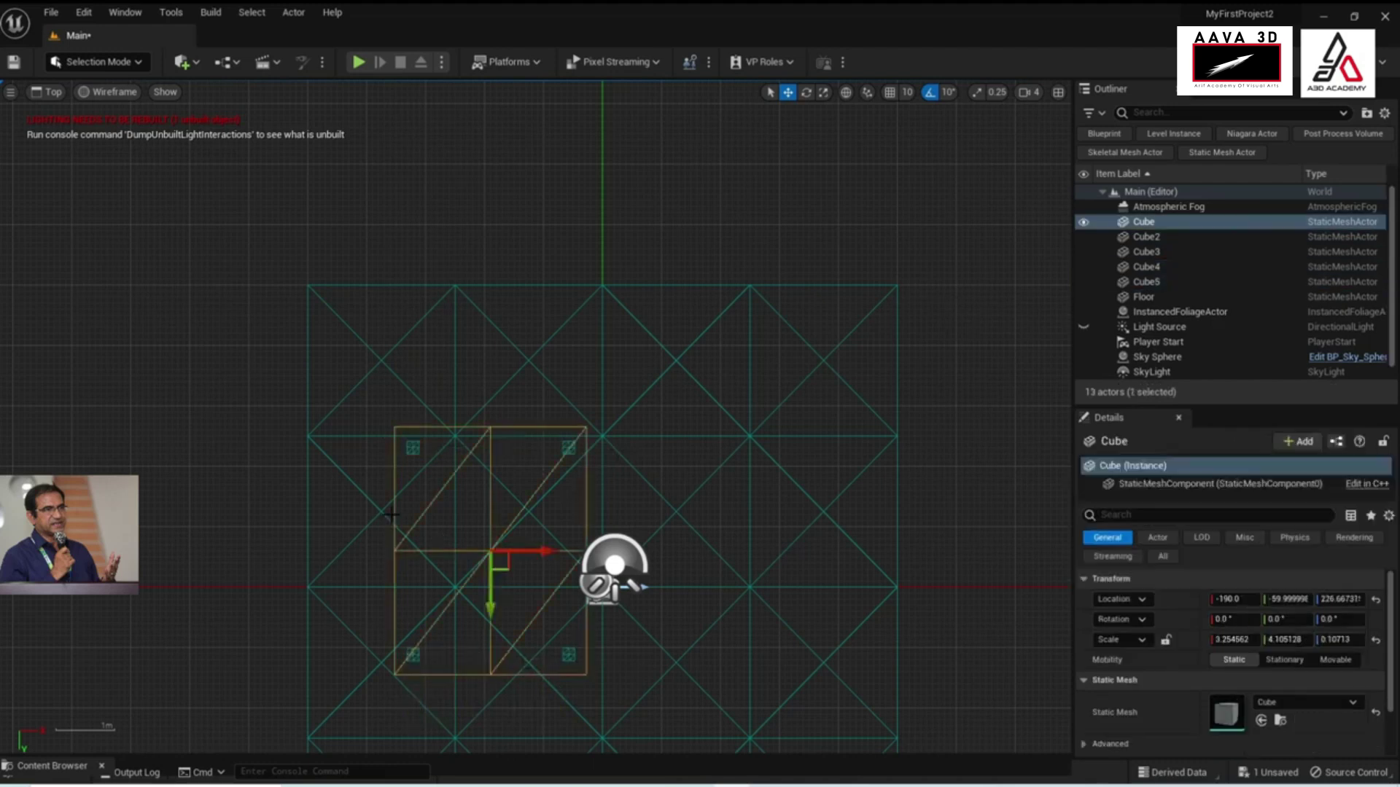
left_click(414, 447)
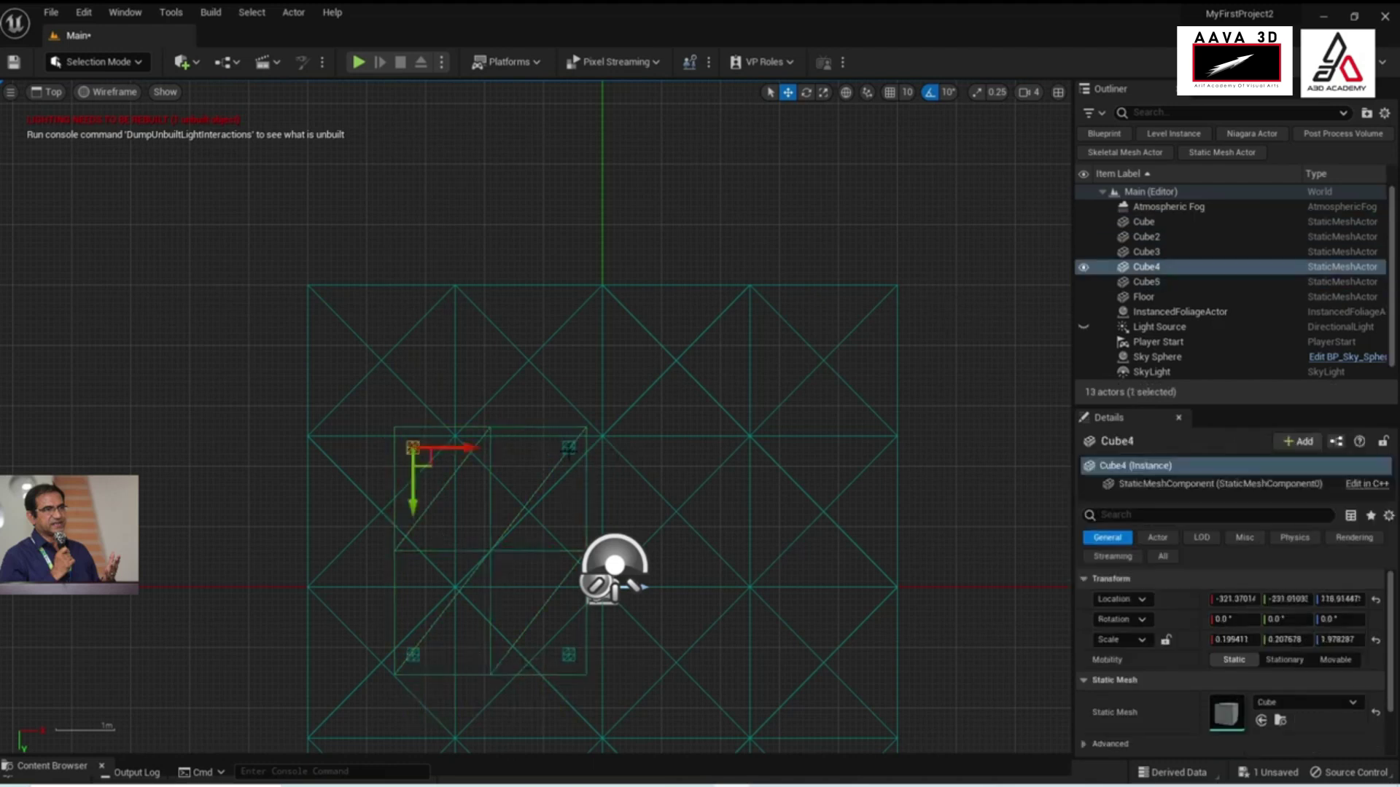
left_click(569, 448)
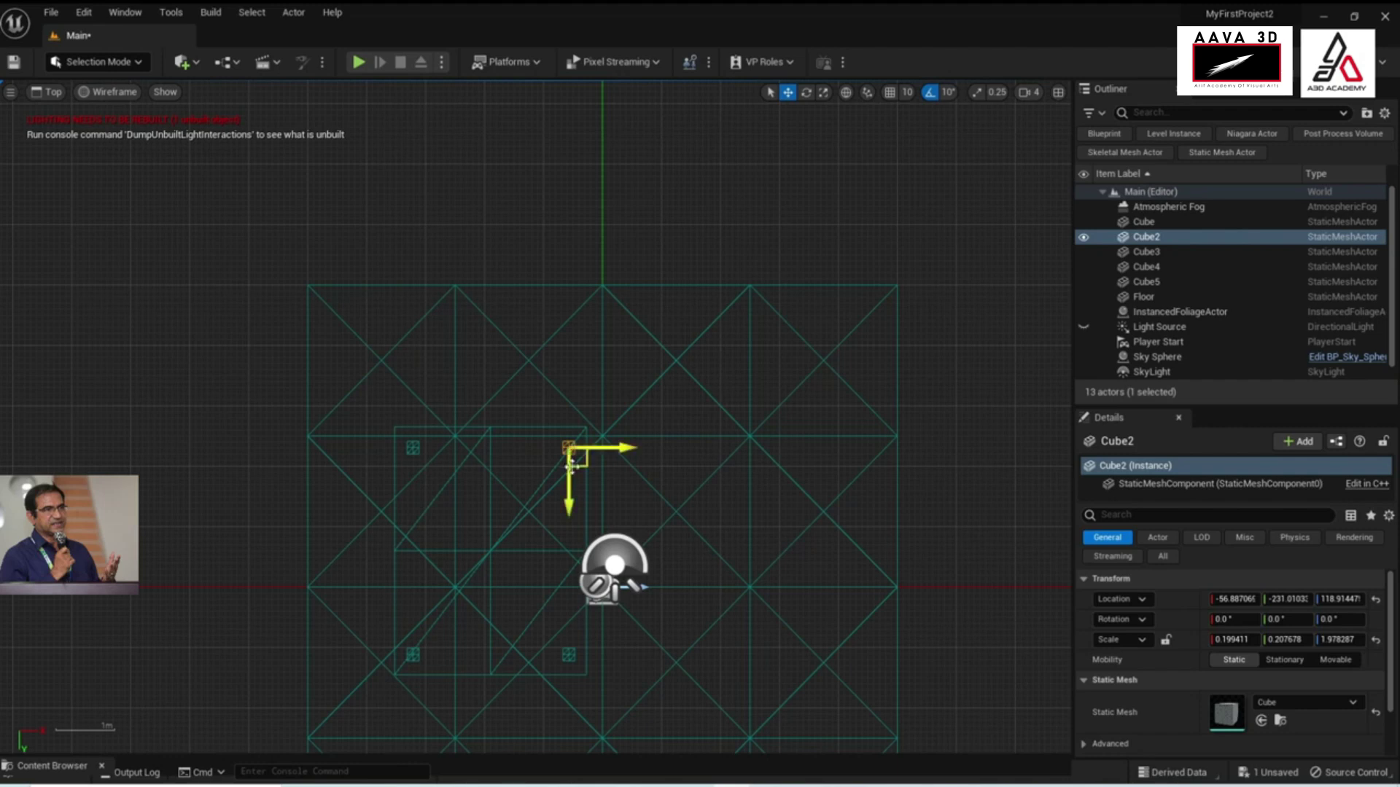
left_click_drag(573, 461, 654, 419, "alt")
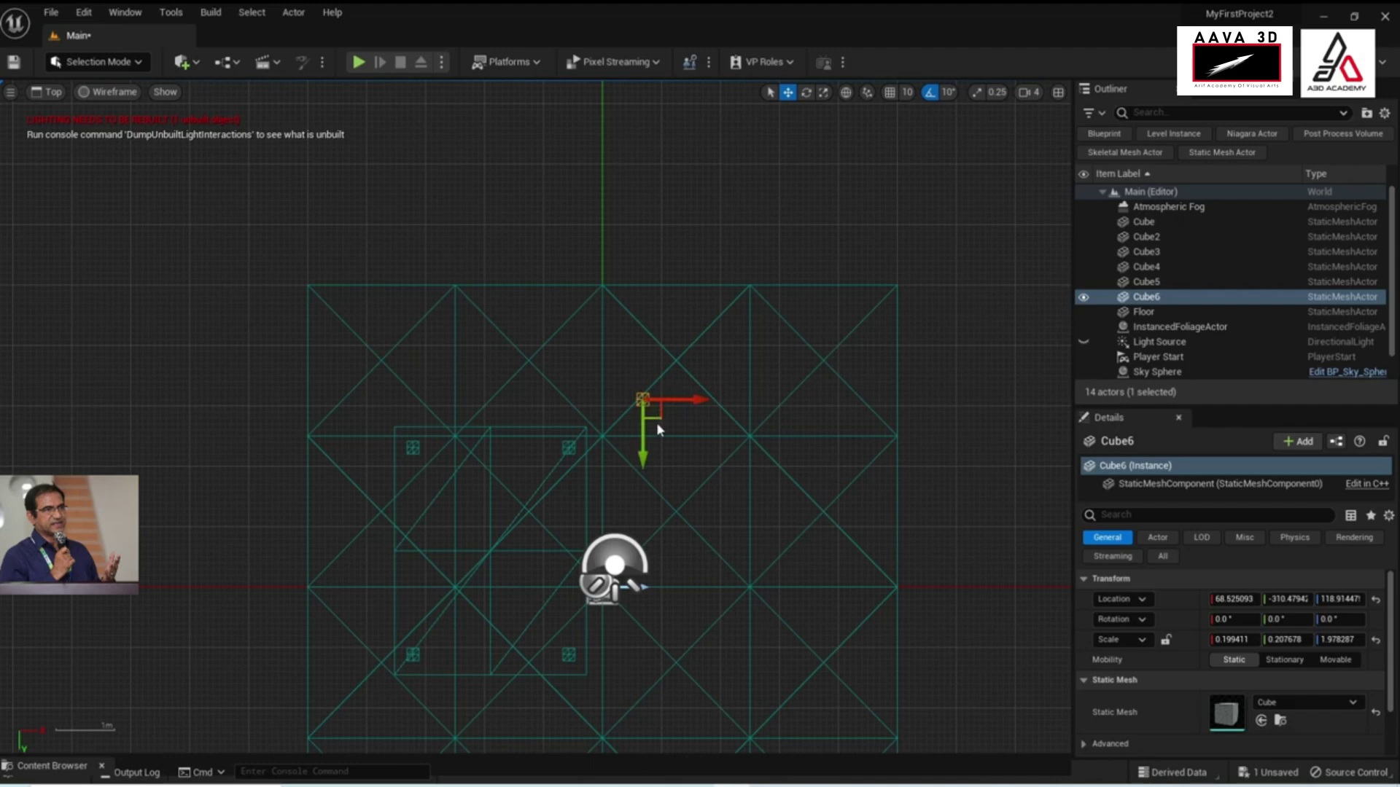
key("Delete")
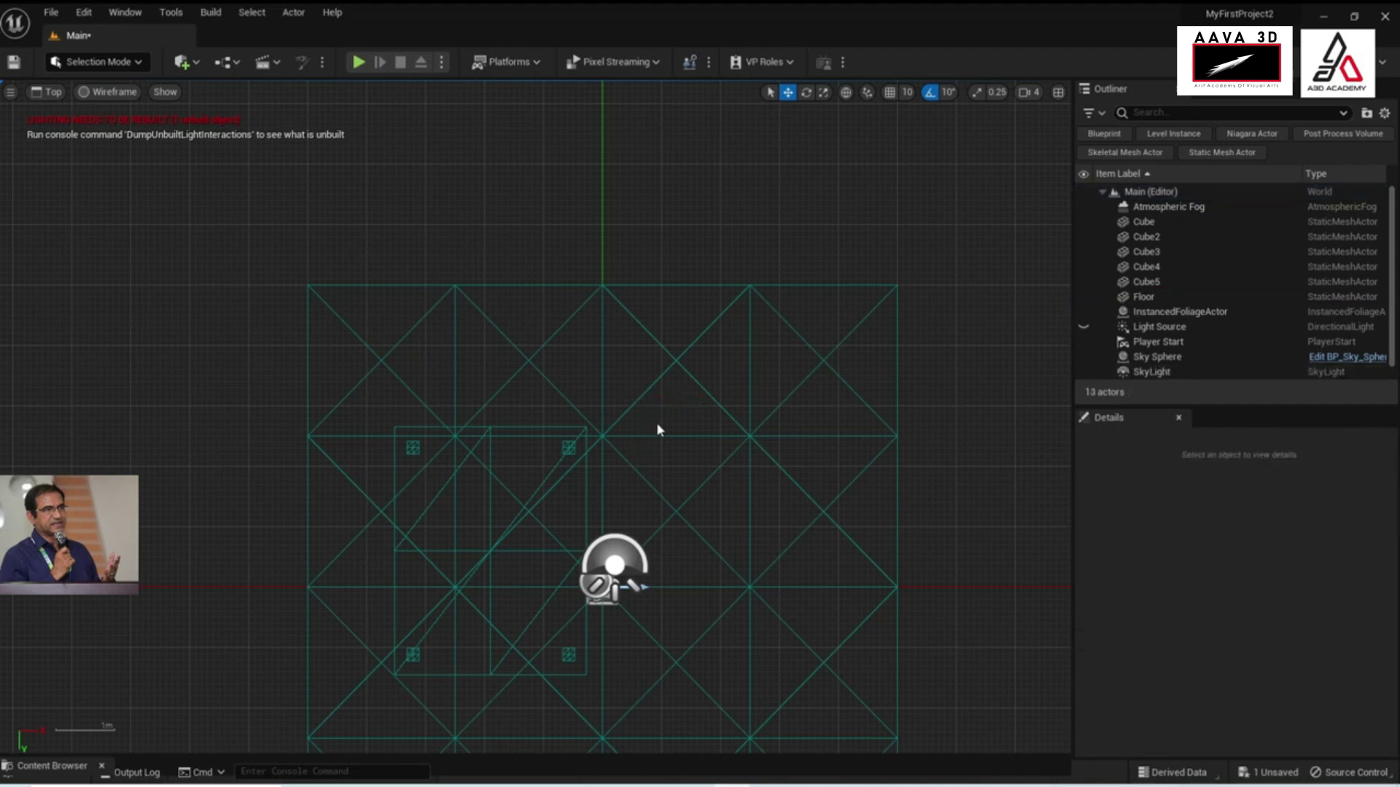
key("alt+g")
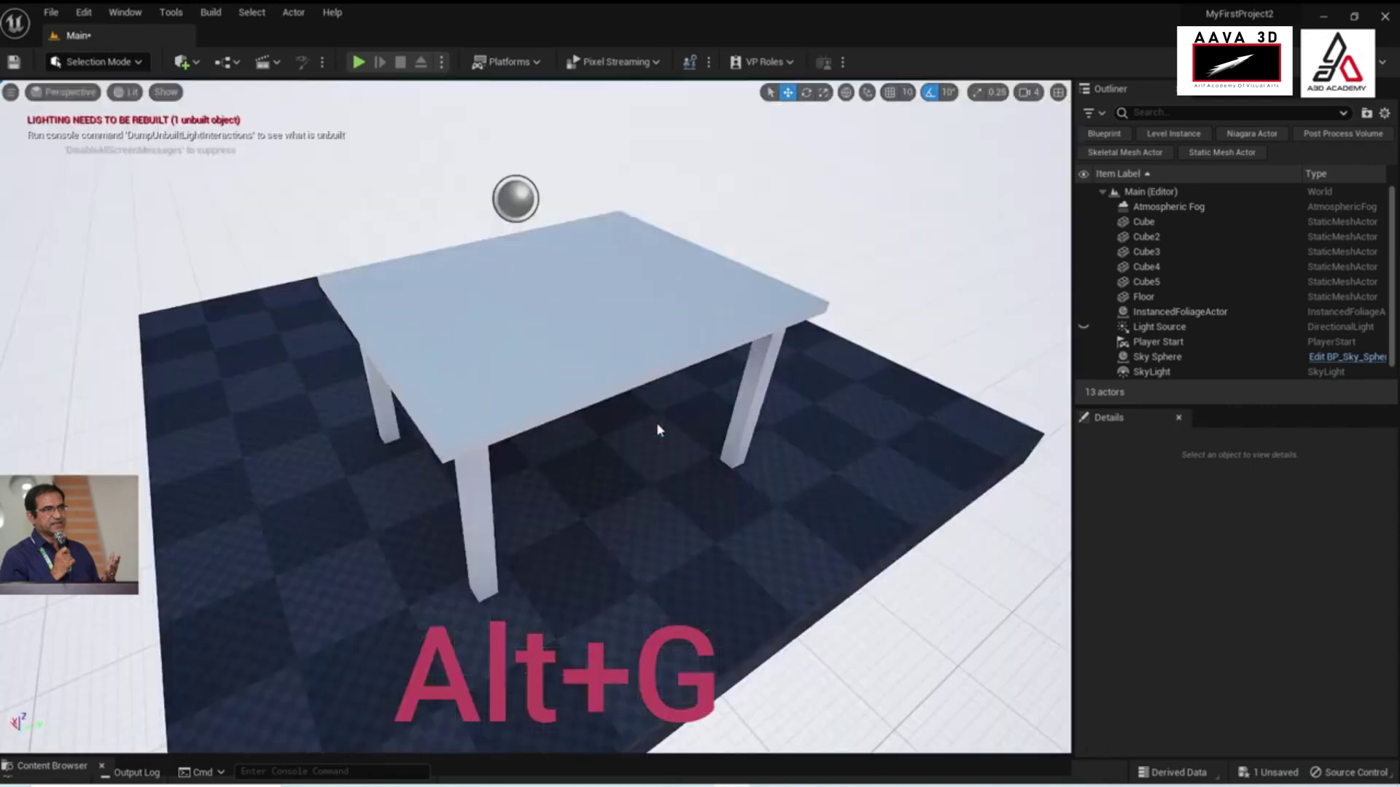
Lower the tabletop slightly onto the legs, undoing an accidental raise
mouse_move(536, 416)
right_mouse_down()
mouse_move(536, 350)
mouse_move(851, 381)
right_mouse_up()
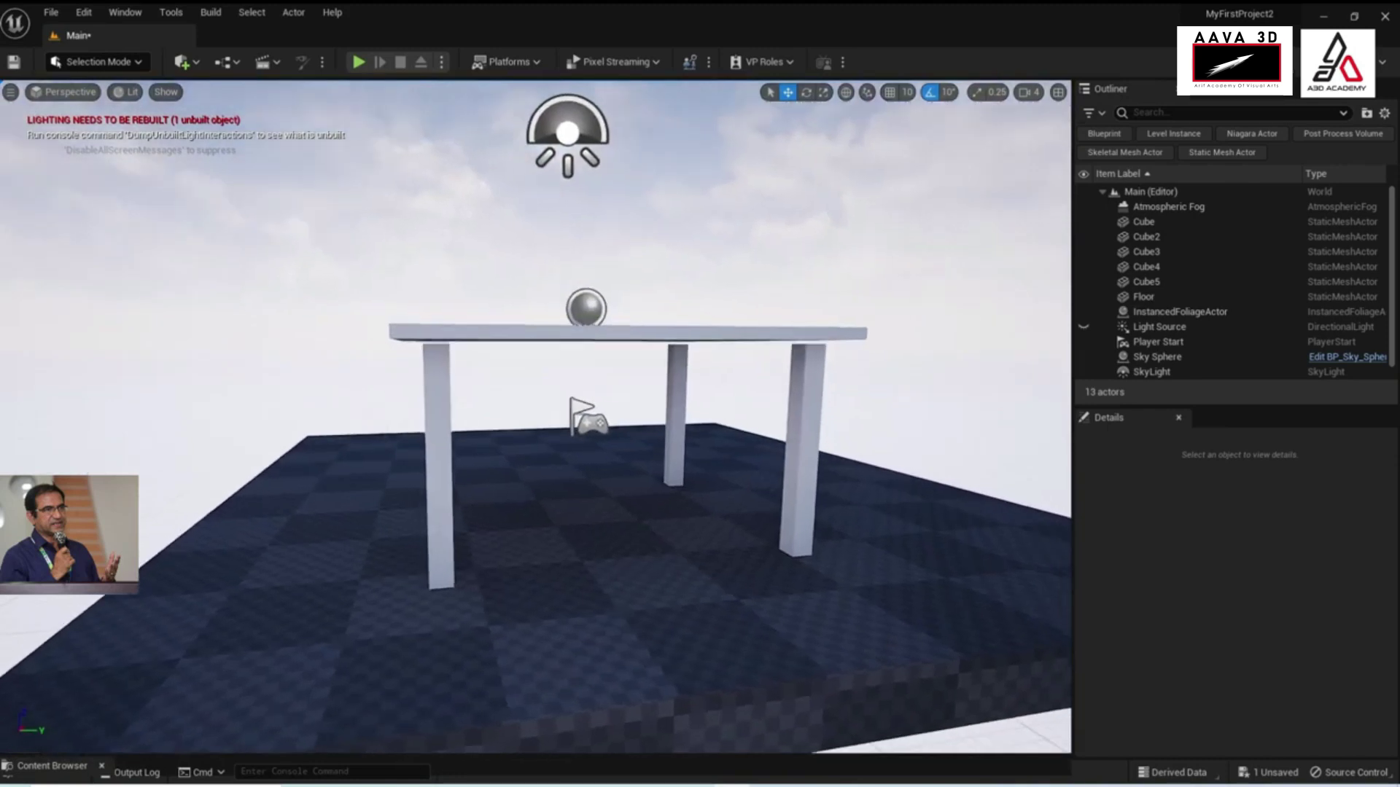
left_click(813, 338)
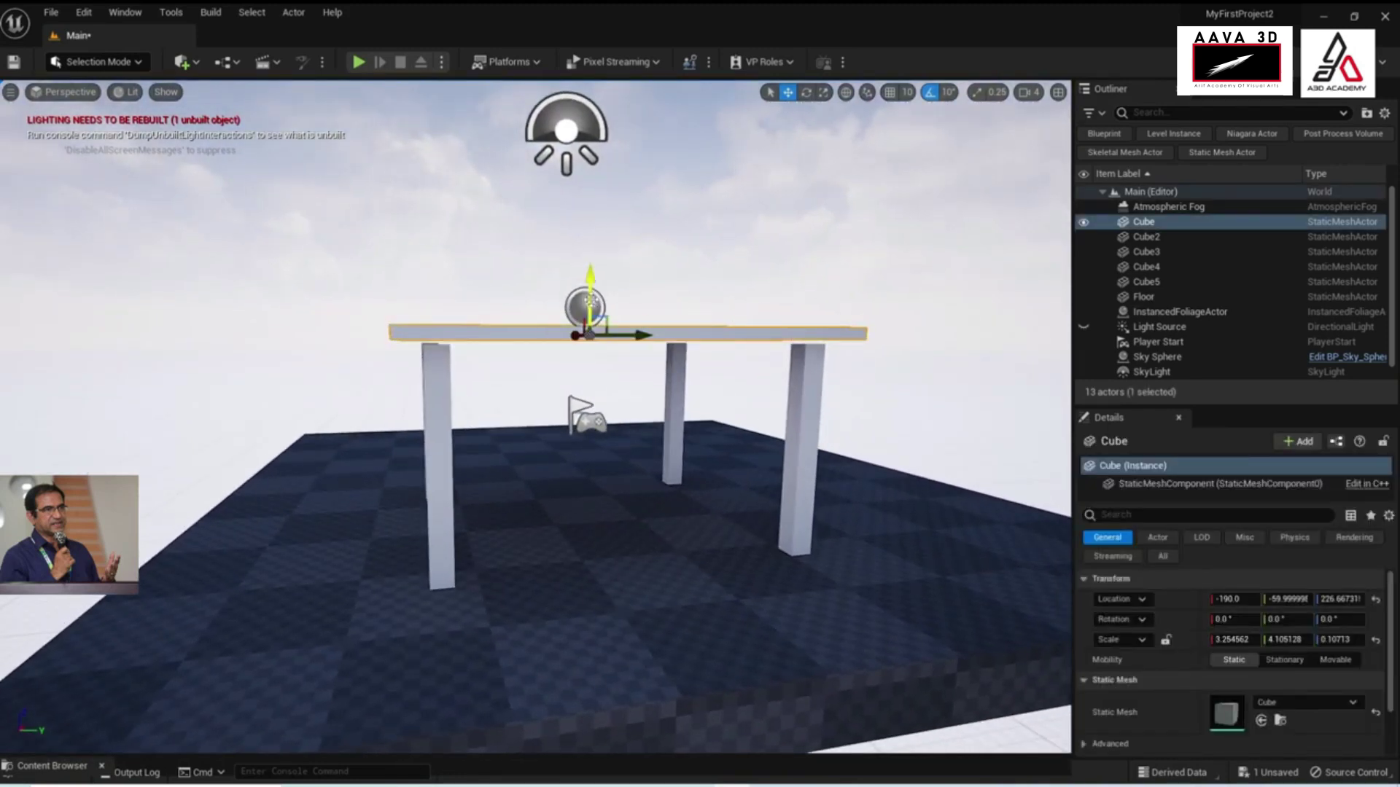
left_click_drag(594, 347, 595, 348)
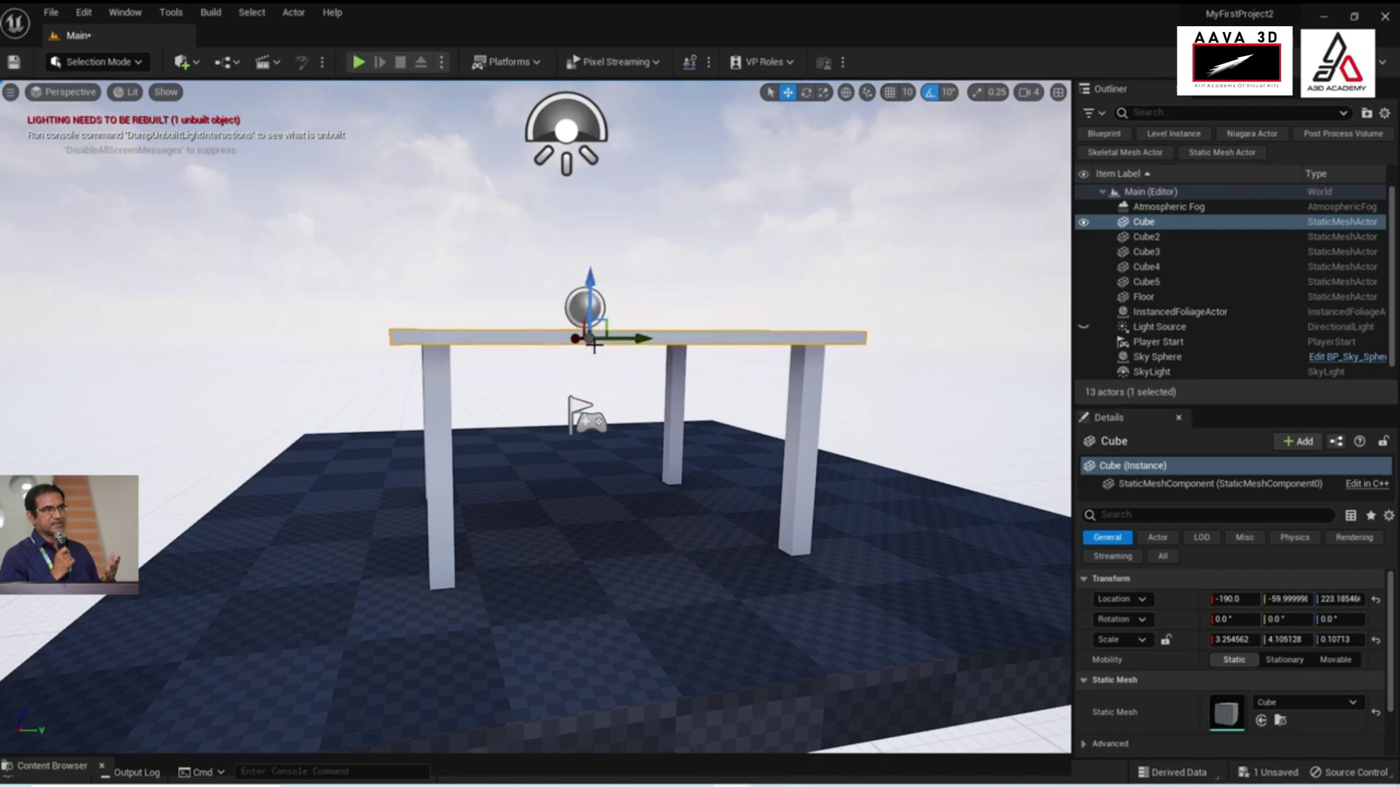
left_click_drag(707, 317, 831, 339, "alt")
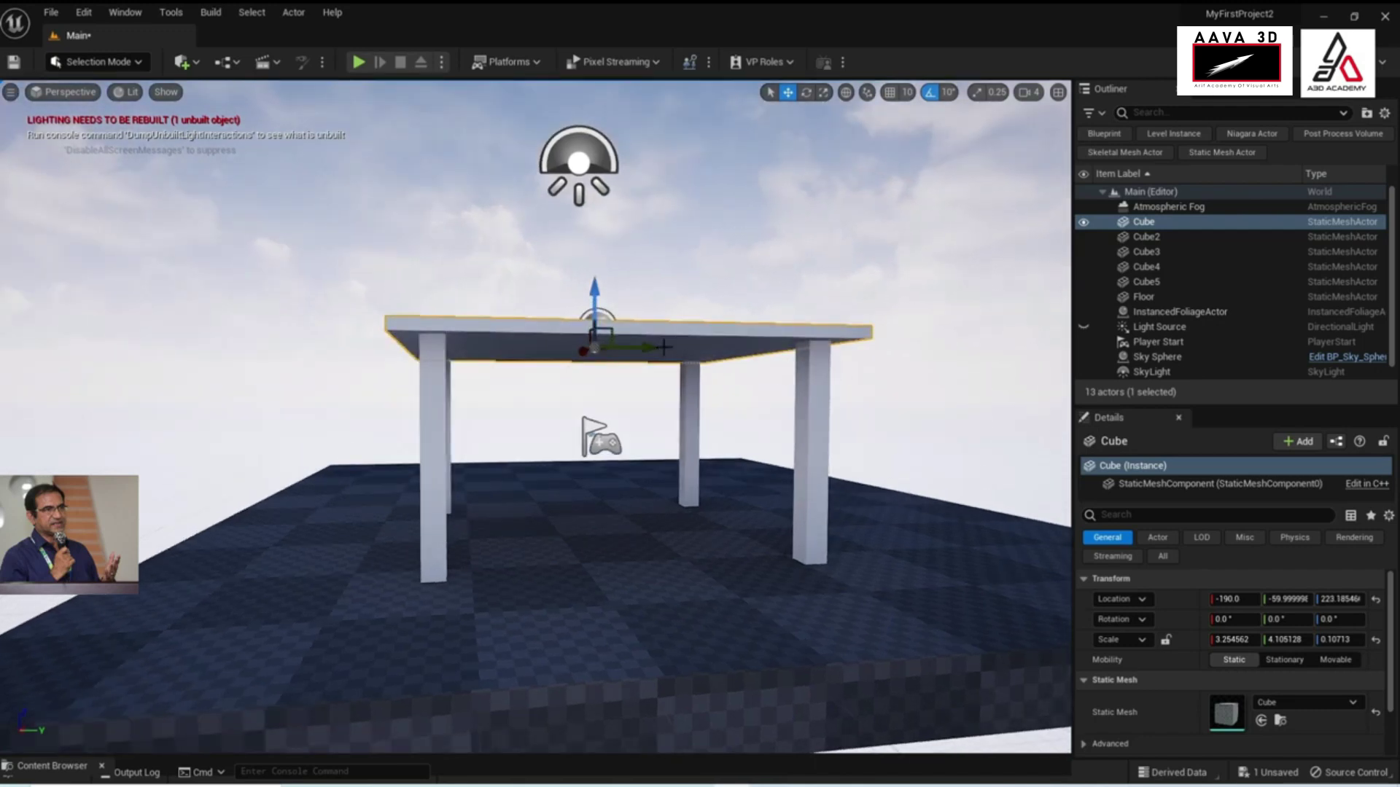
left_click_drag(594, 295, 594, 252)
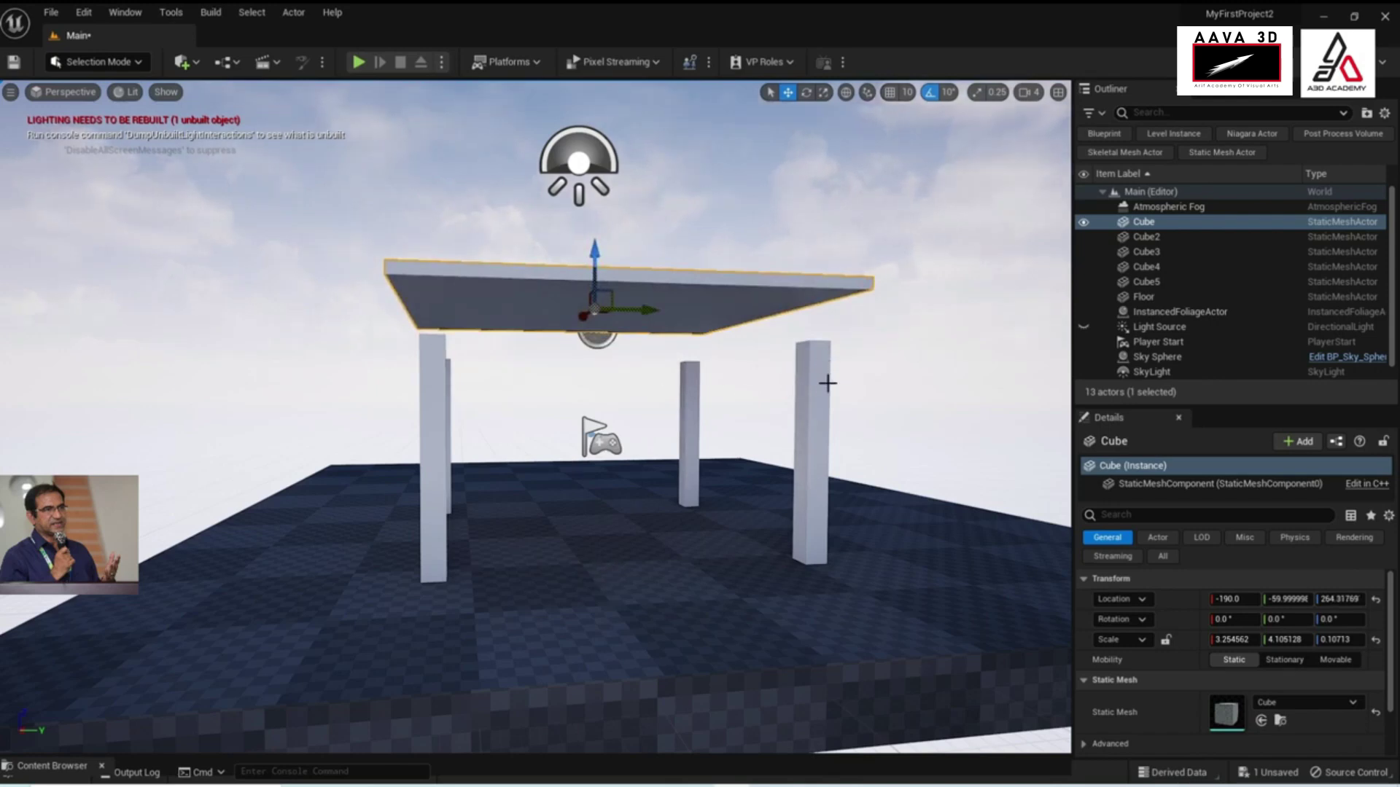
key("End")
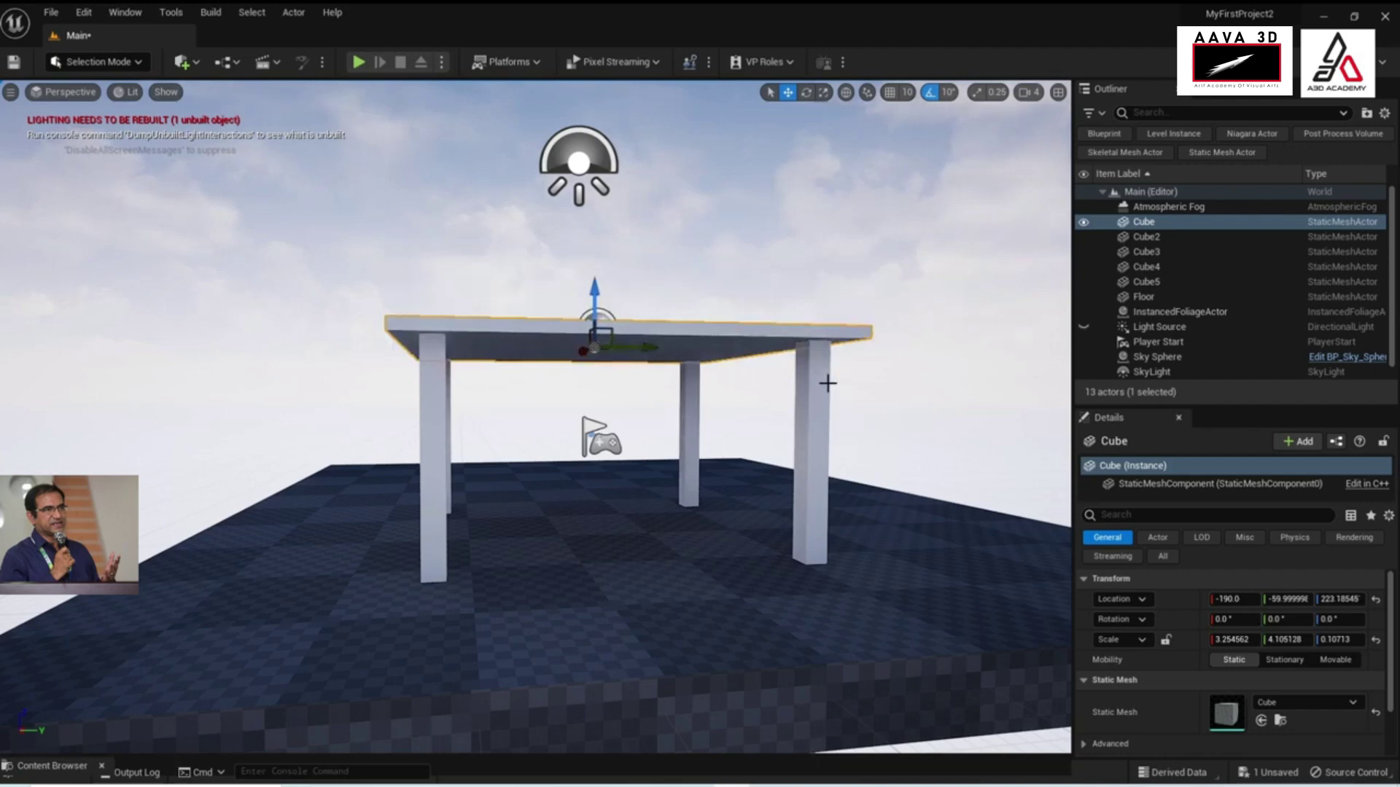
Orbit and zoom around the table to inspect it from several angles
scroll(715, 467, "up", 2)
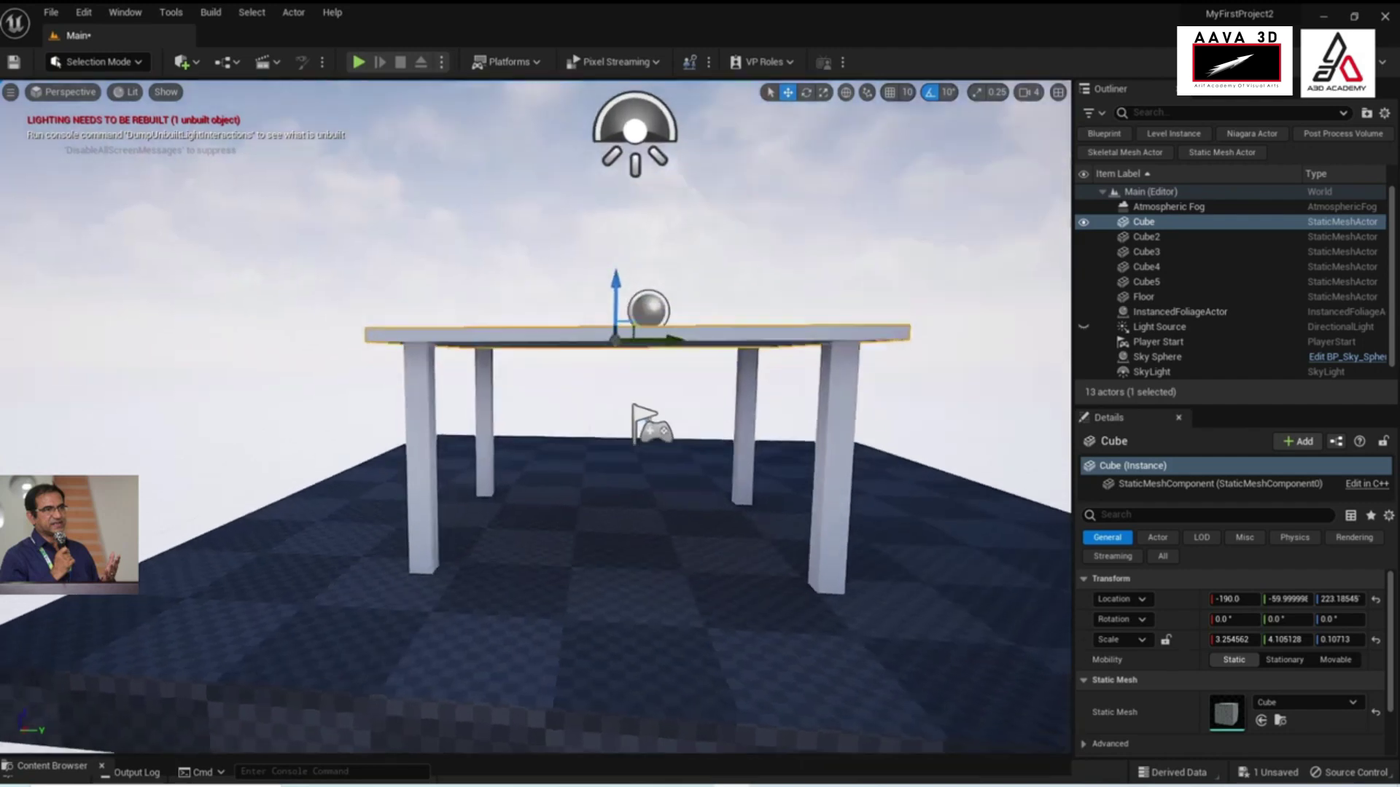
left_click_drag(536, 416, 511, 466, "alt")
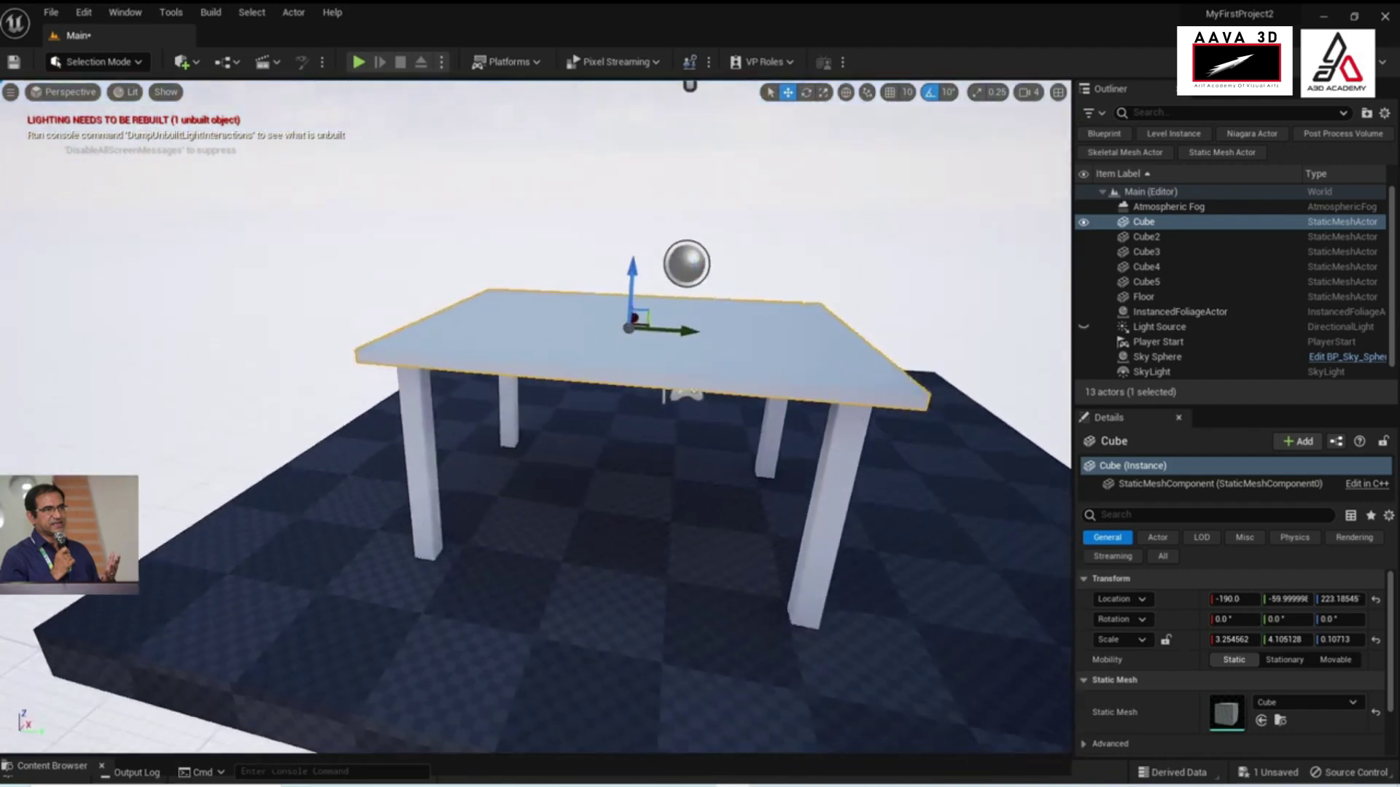
left_click_drag(656, 437, 688, 473, "alt")
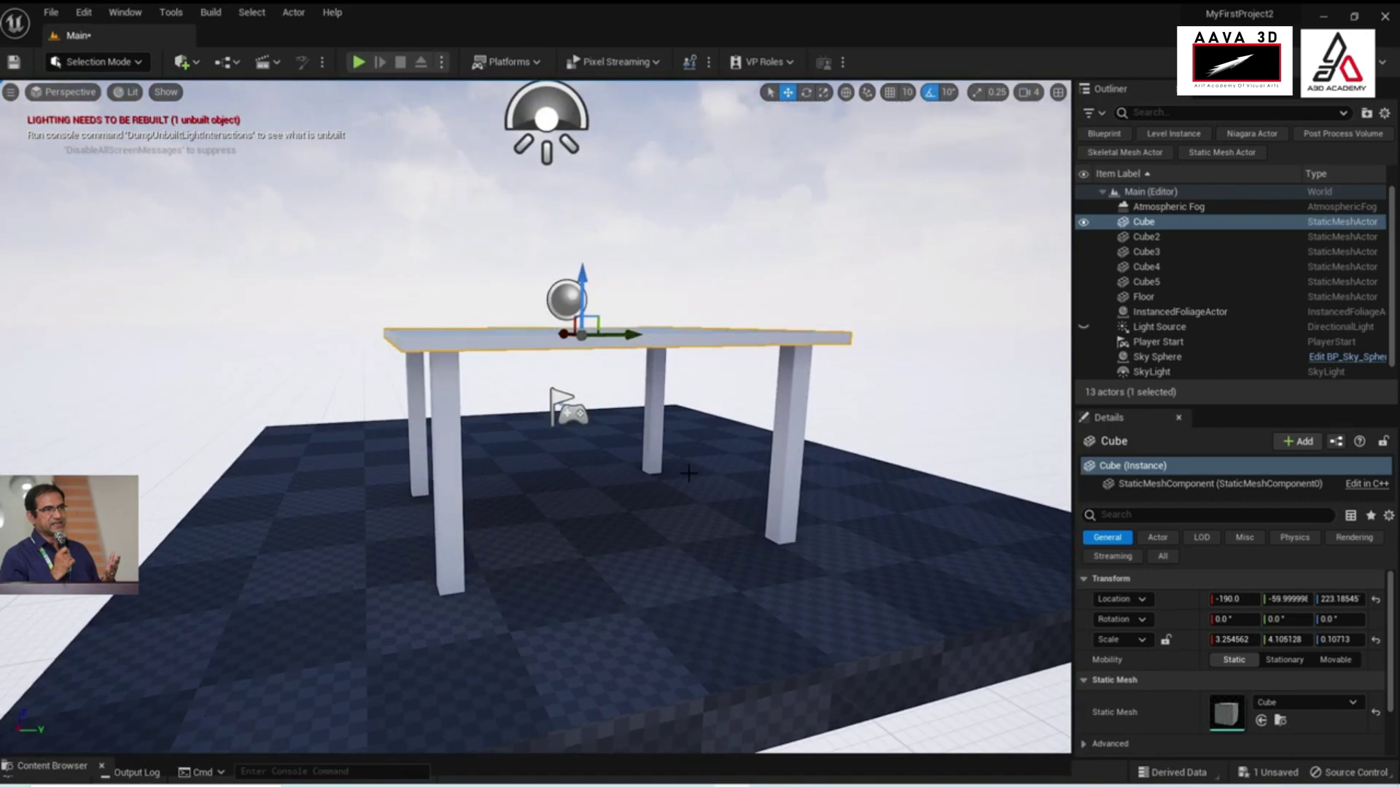
scroll(689, 475, "down", 3)
left_click_drag(577, 495, 671, 519, "alt")
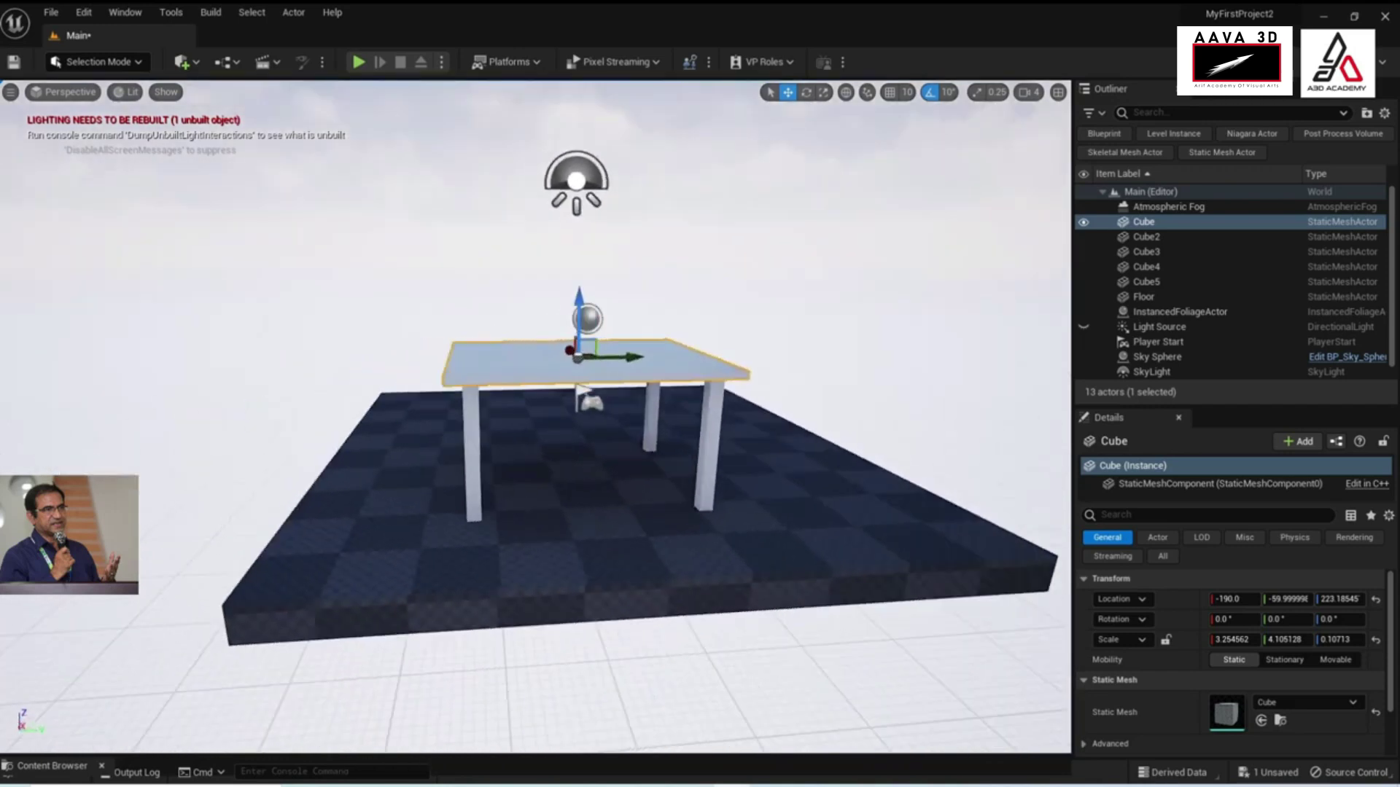
left_click_drag(516, 430, 605, 437, "alt")
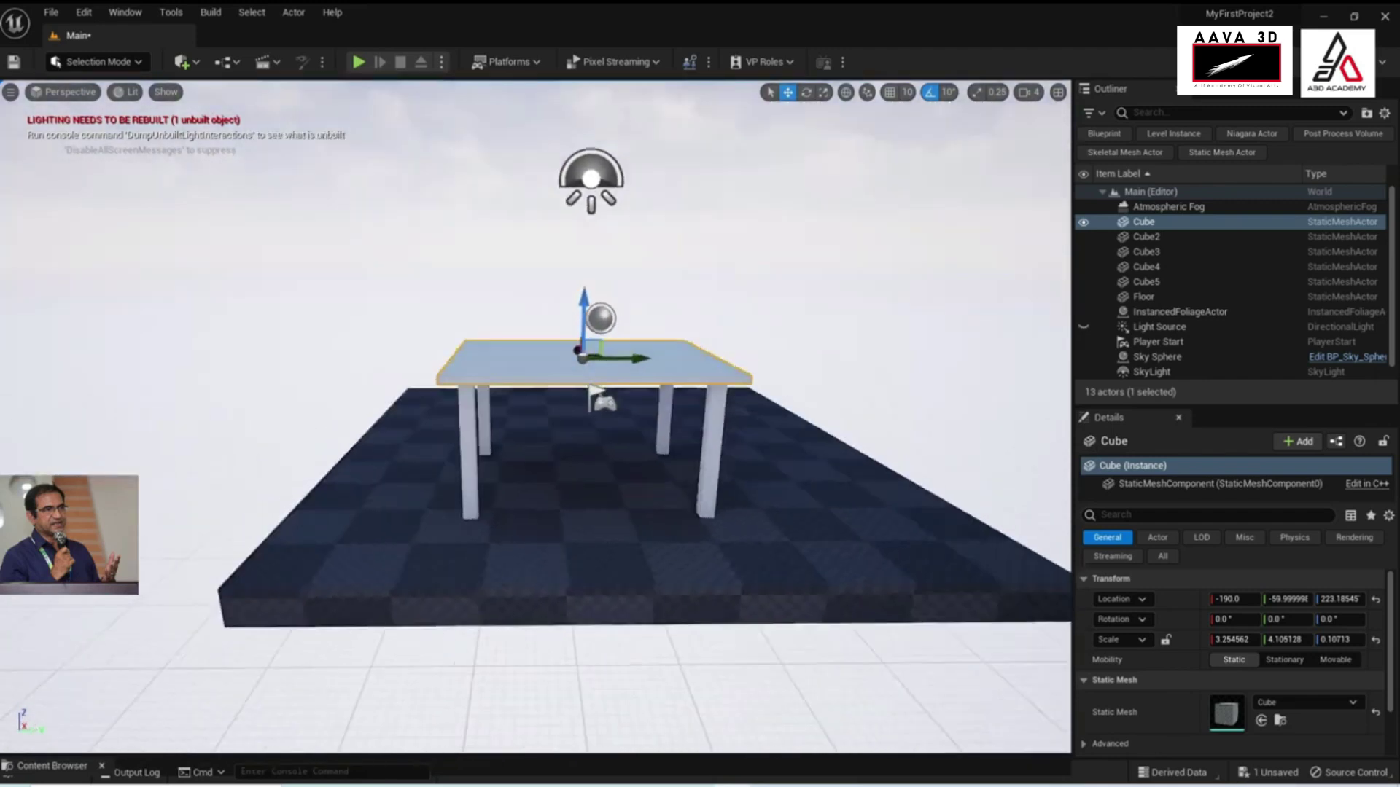
left_click_drag(605, 437, 547, 436, "alt")
left_click_drag(464, 345, 474, 346, "alt")
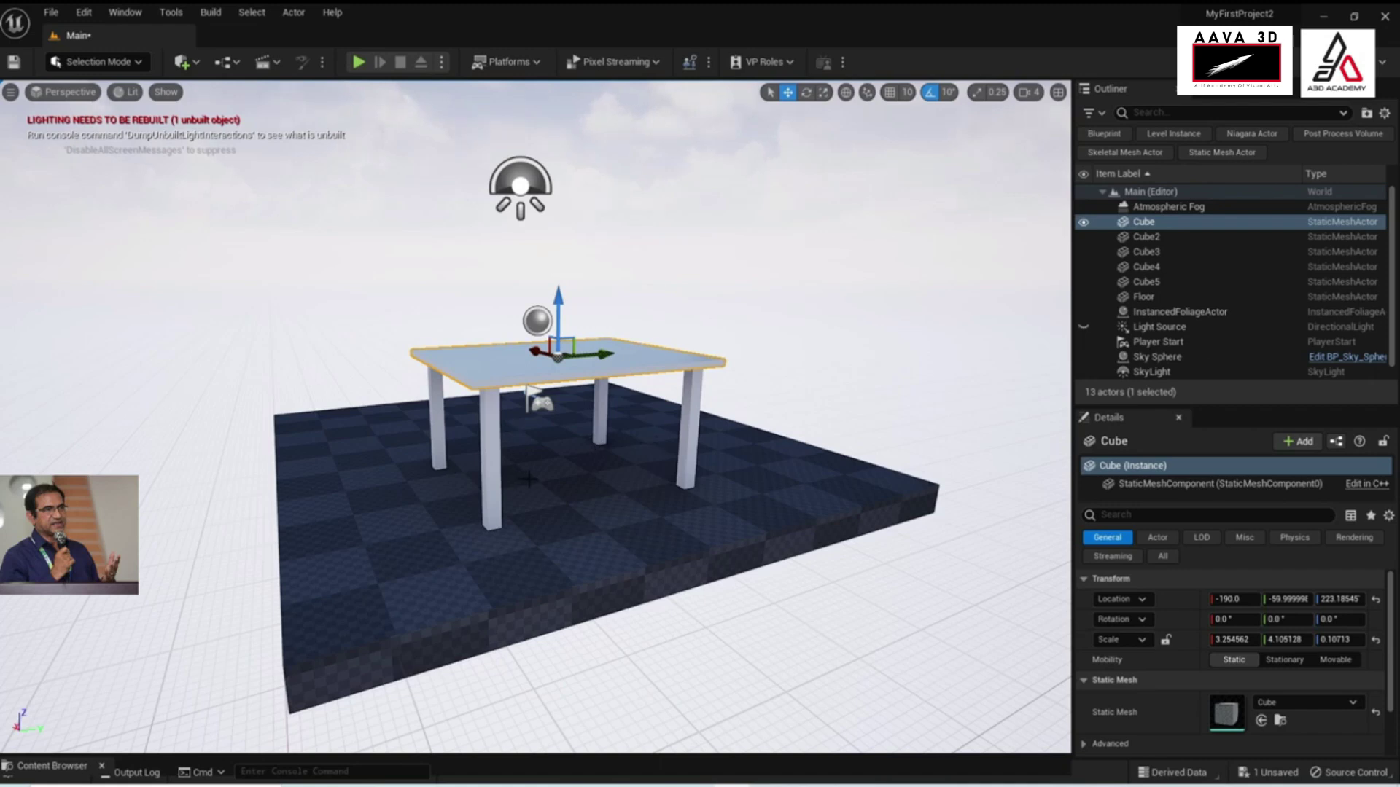
right_click_drag(528, 480, 576, 467)
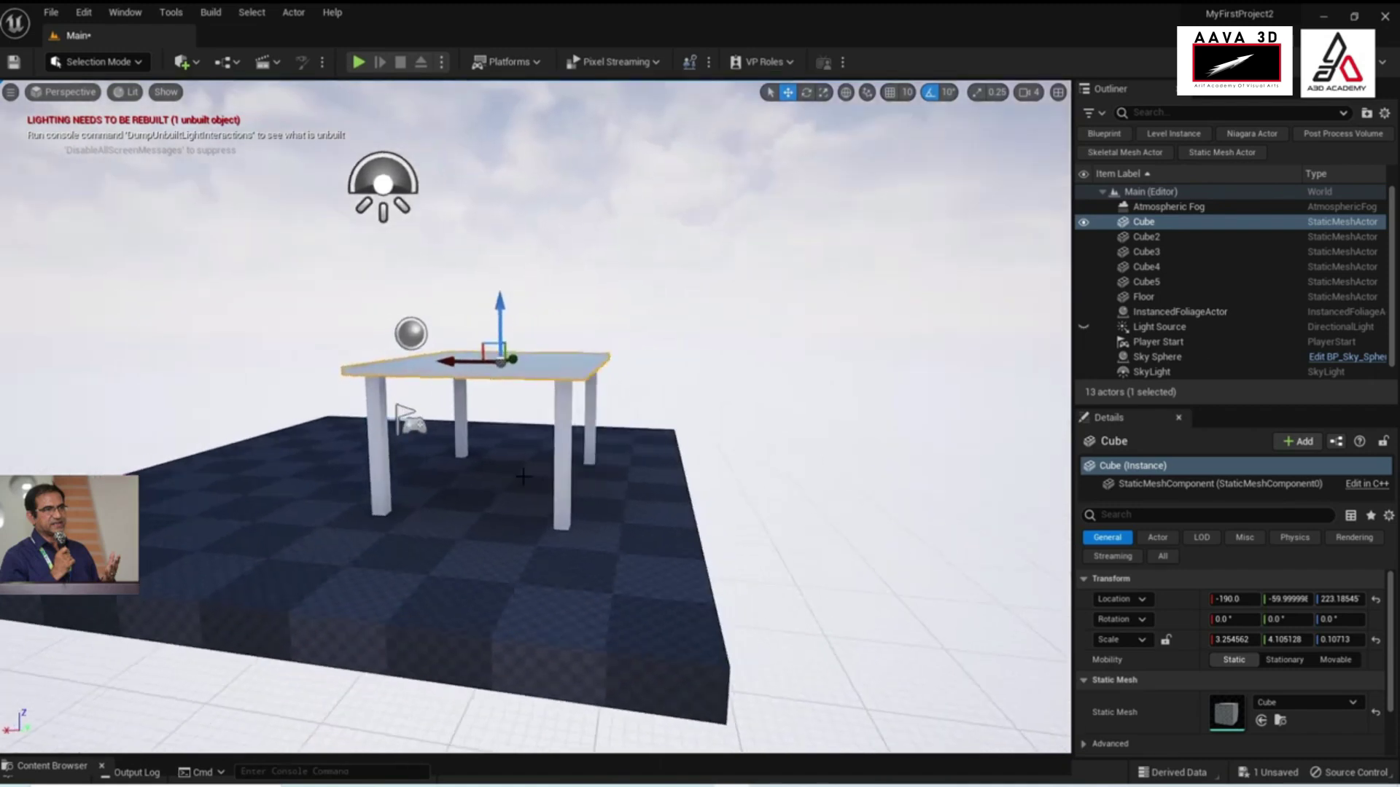
Duplicate front-right leg Cube4 as Cube6 between the legs and tilt it diagonally
left_click(561, 455)
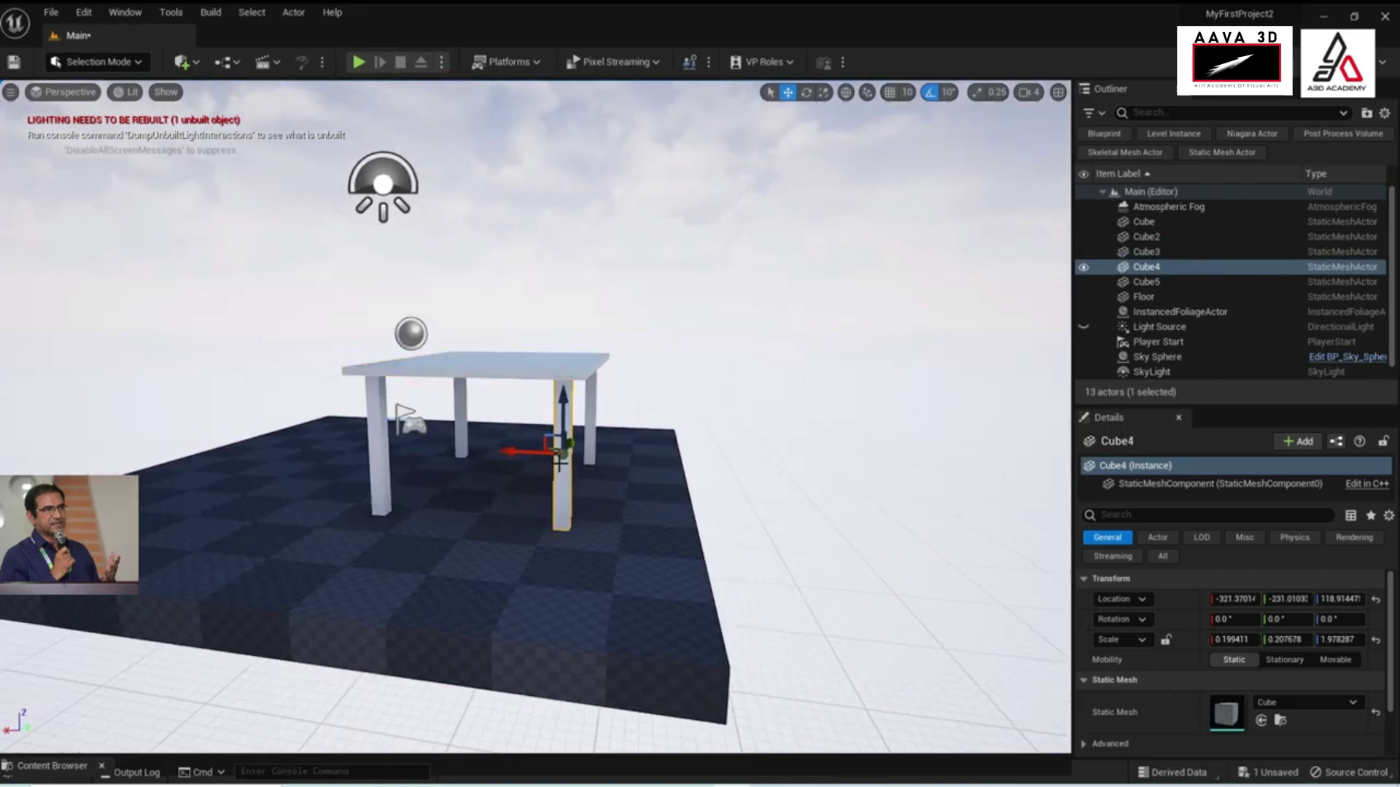
left_click_drag(544, 452, 437, 446, "alt")
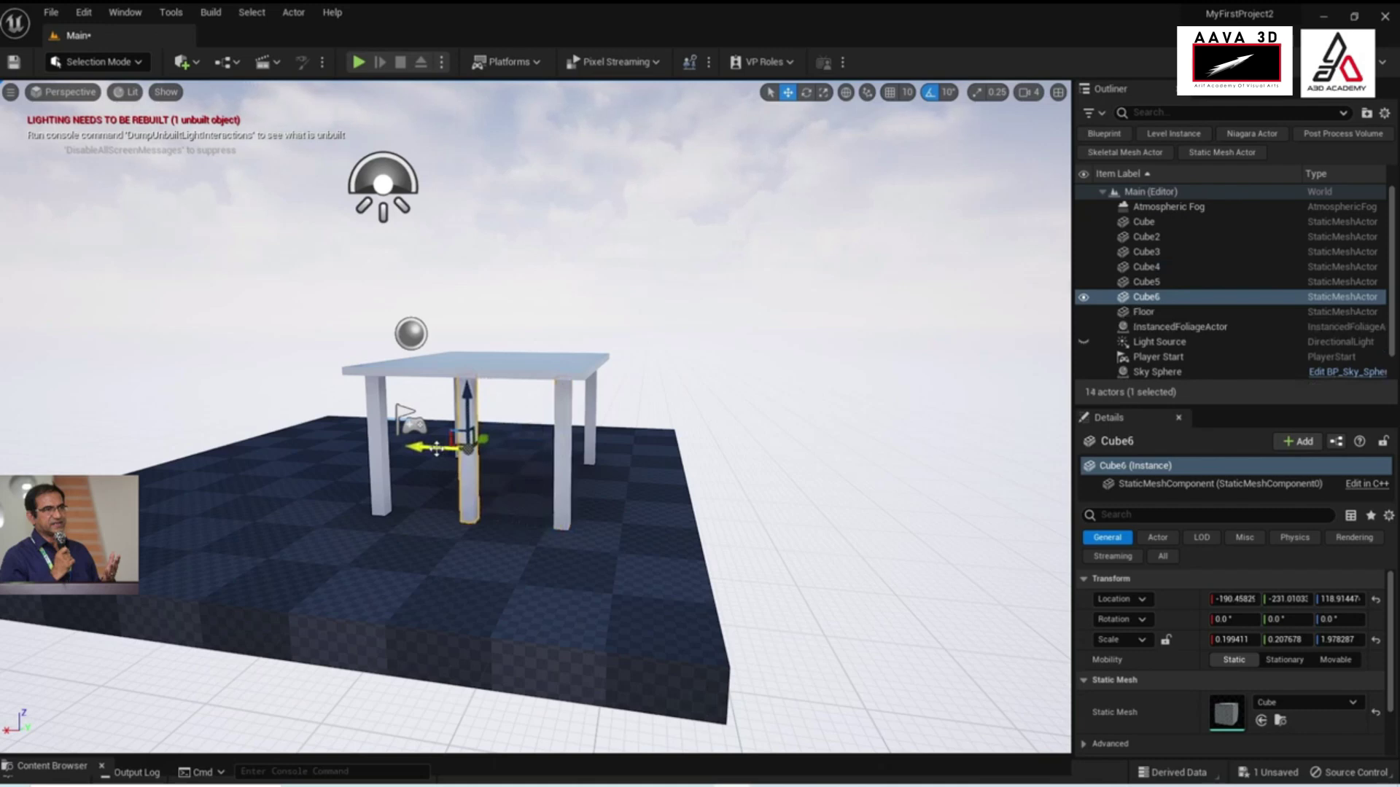
right_click_drag(438, 467, 474, 452)
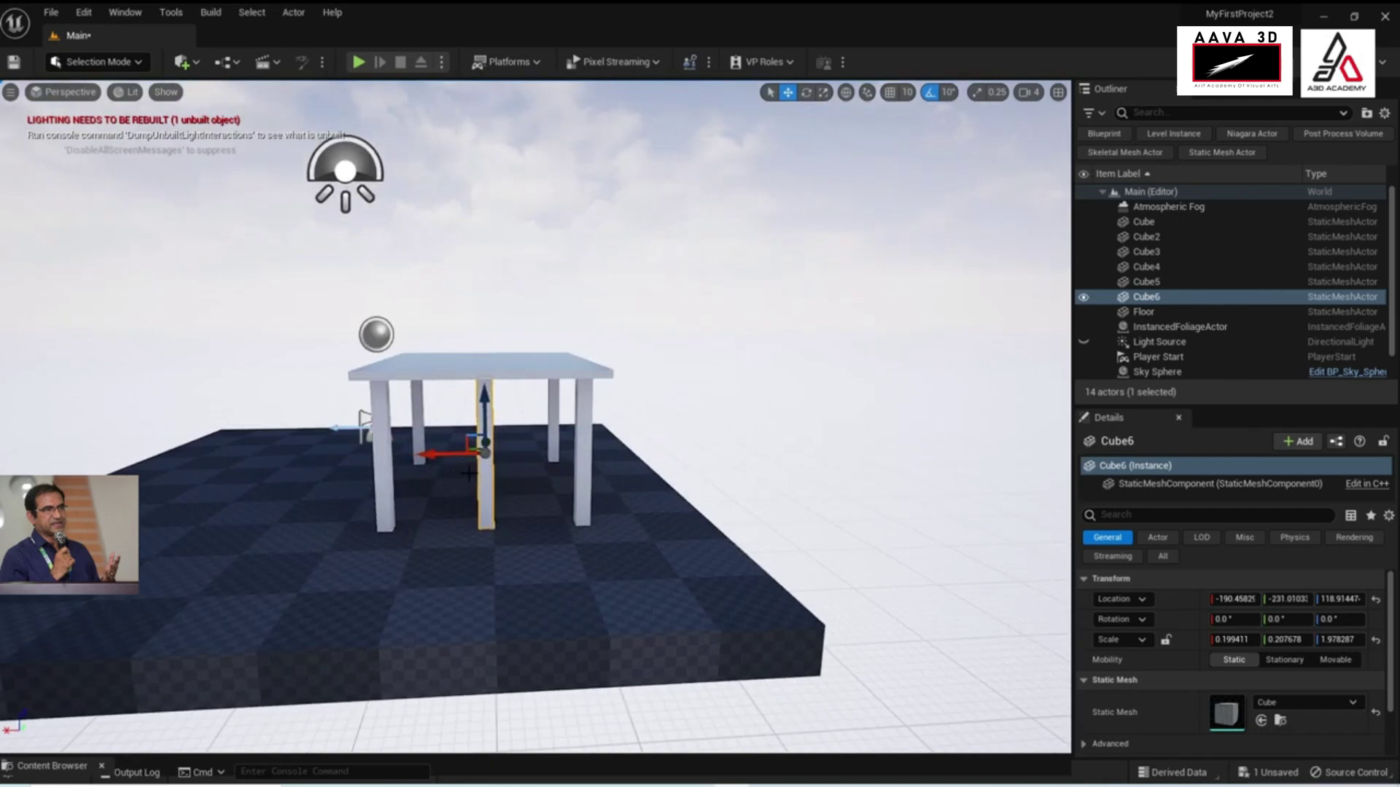
key("e")
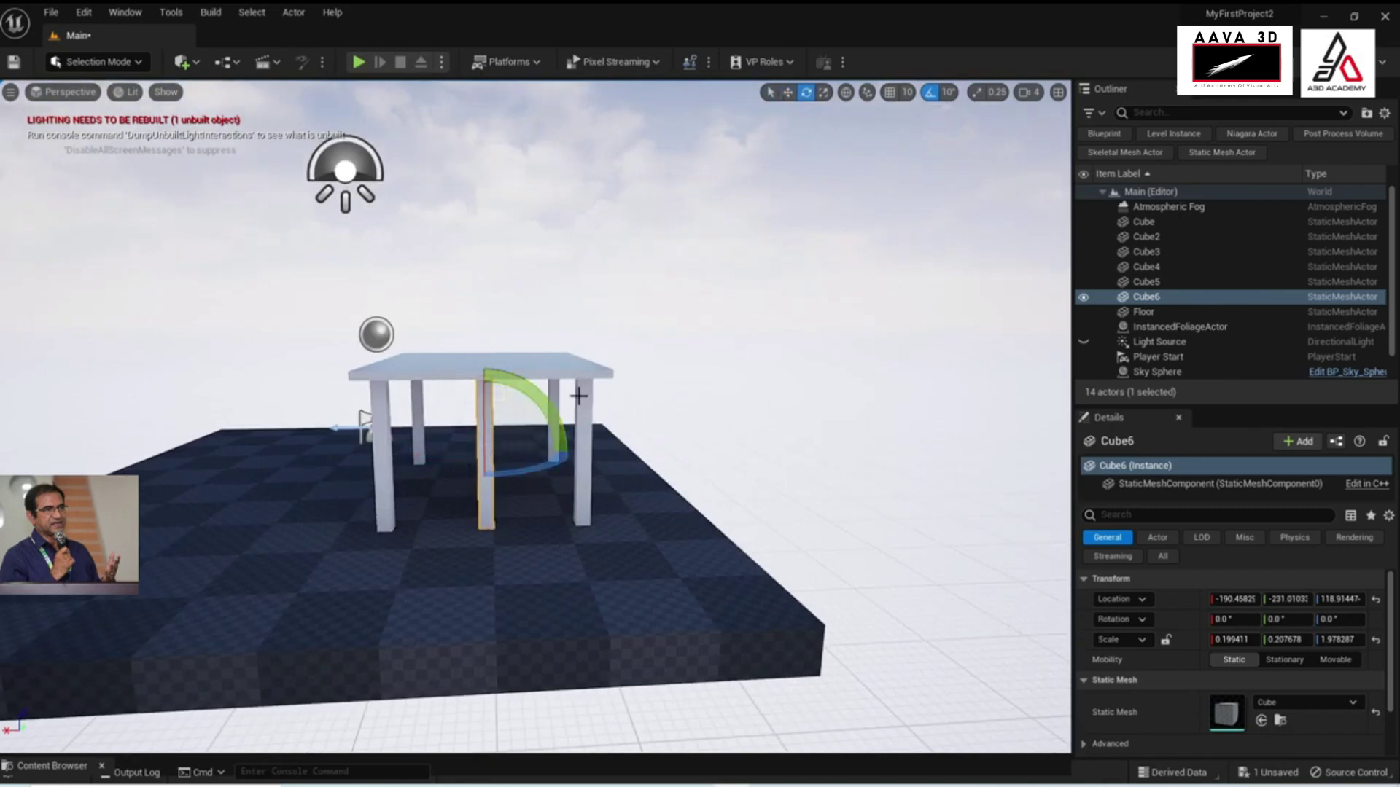
left_click_drag(548, 409, 540, 444)
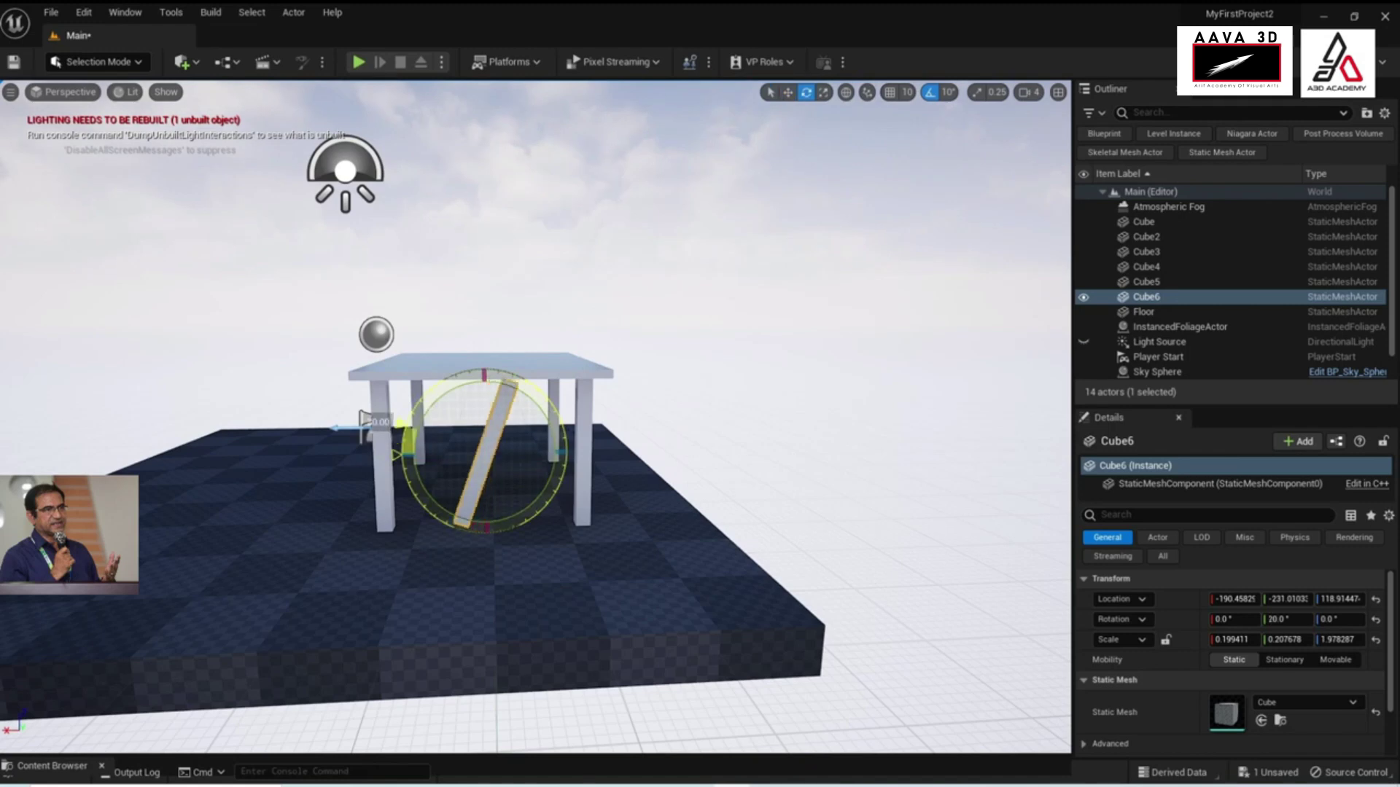
mouse_move(540, 445)
left_mouse_down()
mouse_move(500, 396)
mouse_move(546, 448)
left_mouse_up()
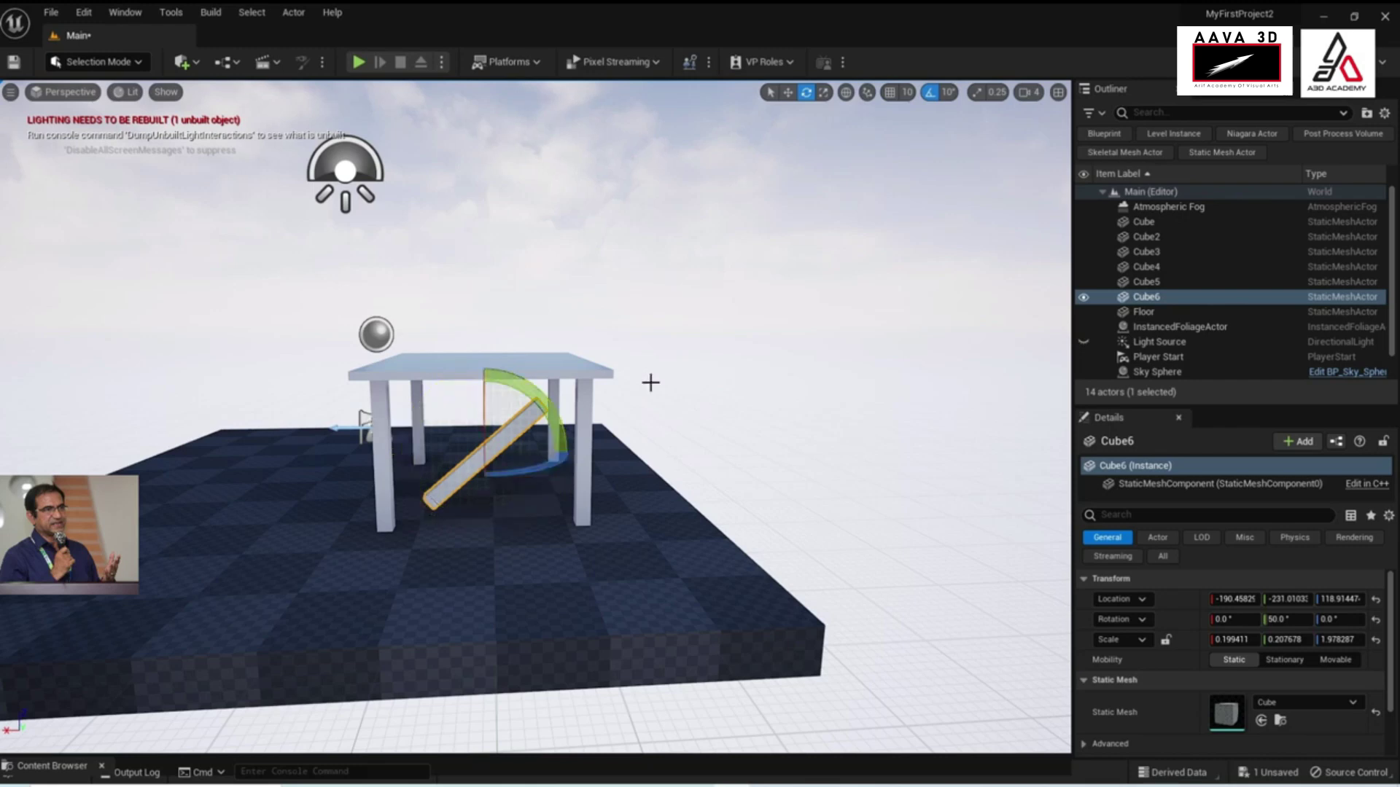
Turn off rotation snap, reset Cube6's rotation, and set its Rotation Y to 90
left_click(930, 92)
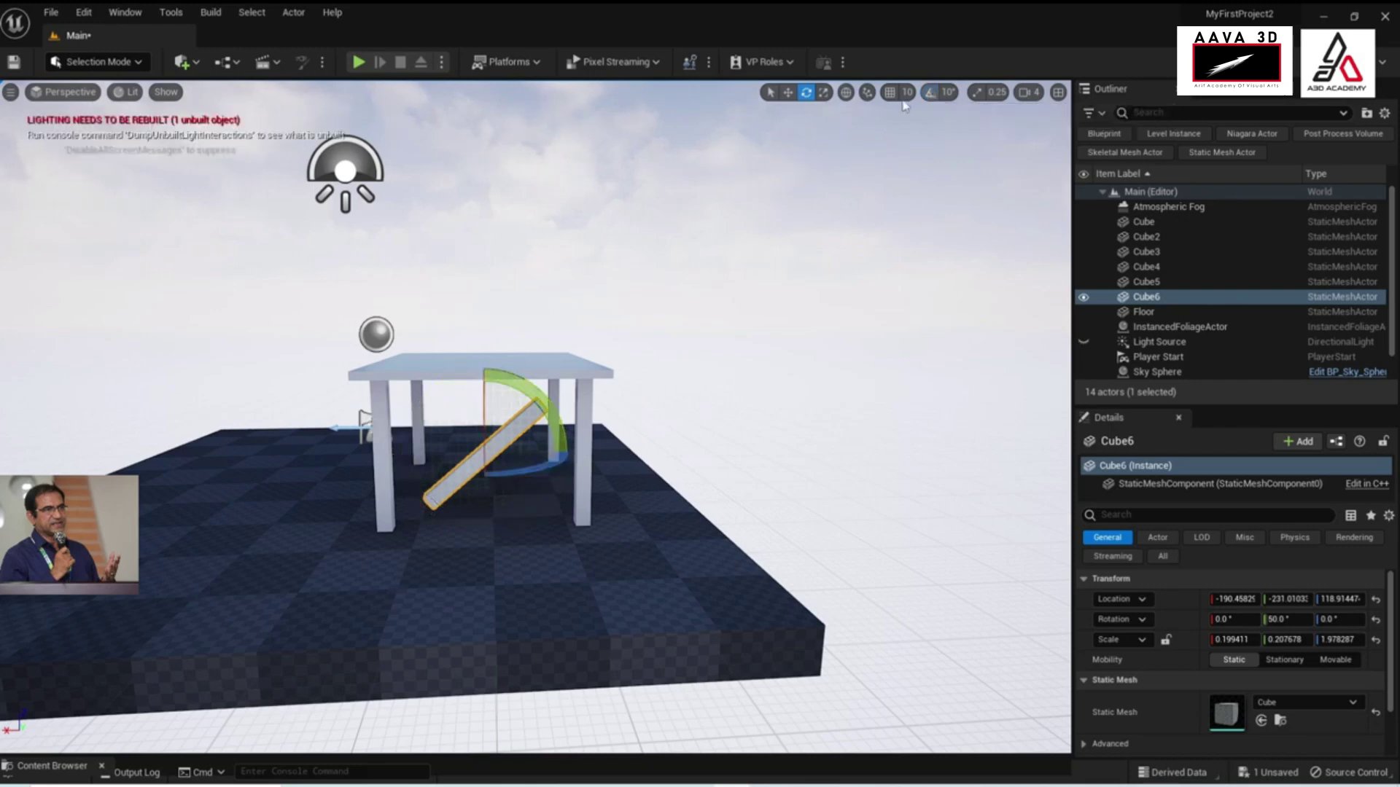
mouse_move(546, 407)
left_mouse_down()
mouse_move(539, 481)
mouse_move(561, 415)
left_mouse_up()
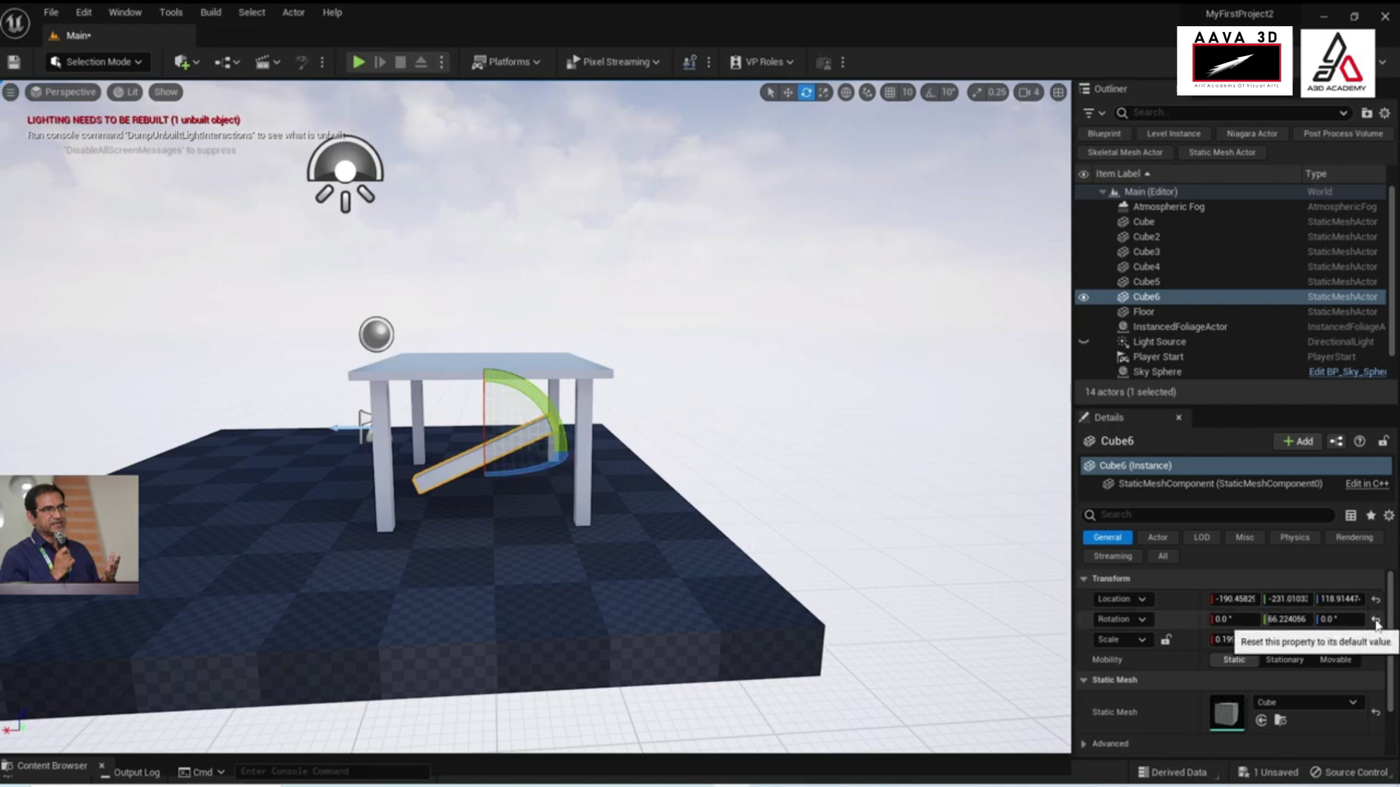
left_click(1377, 621)
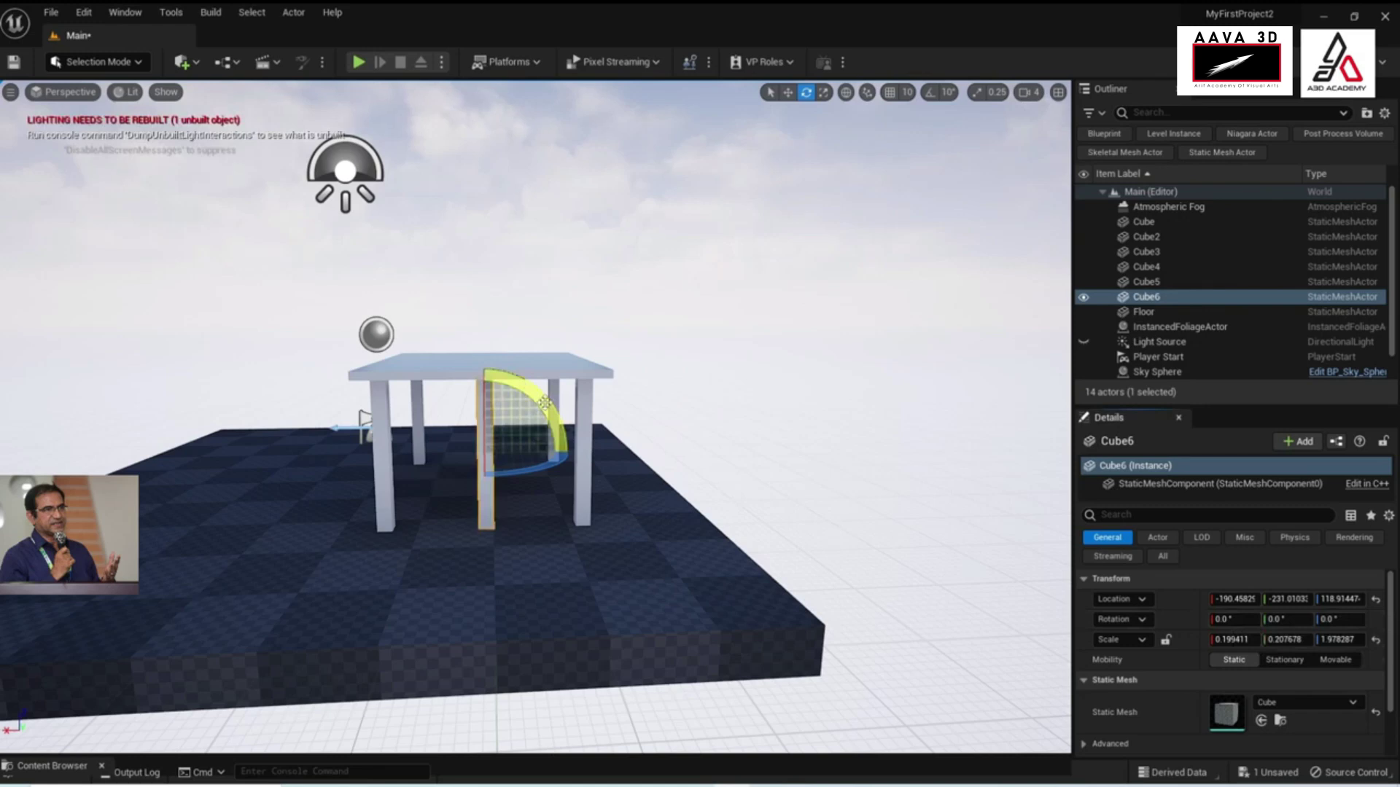
left_click_drag(547, 408, 536, 438)
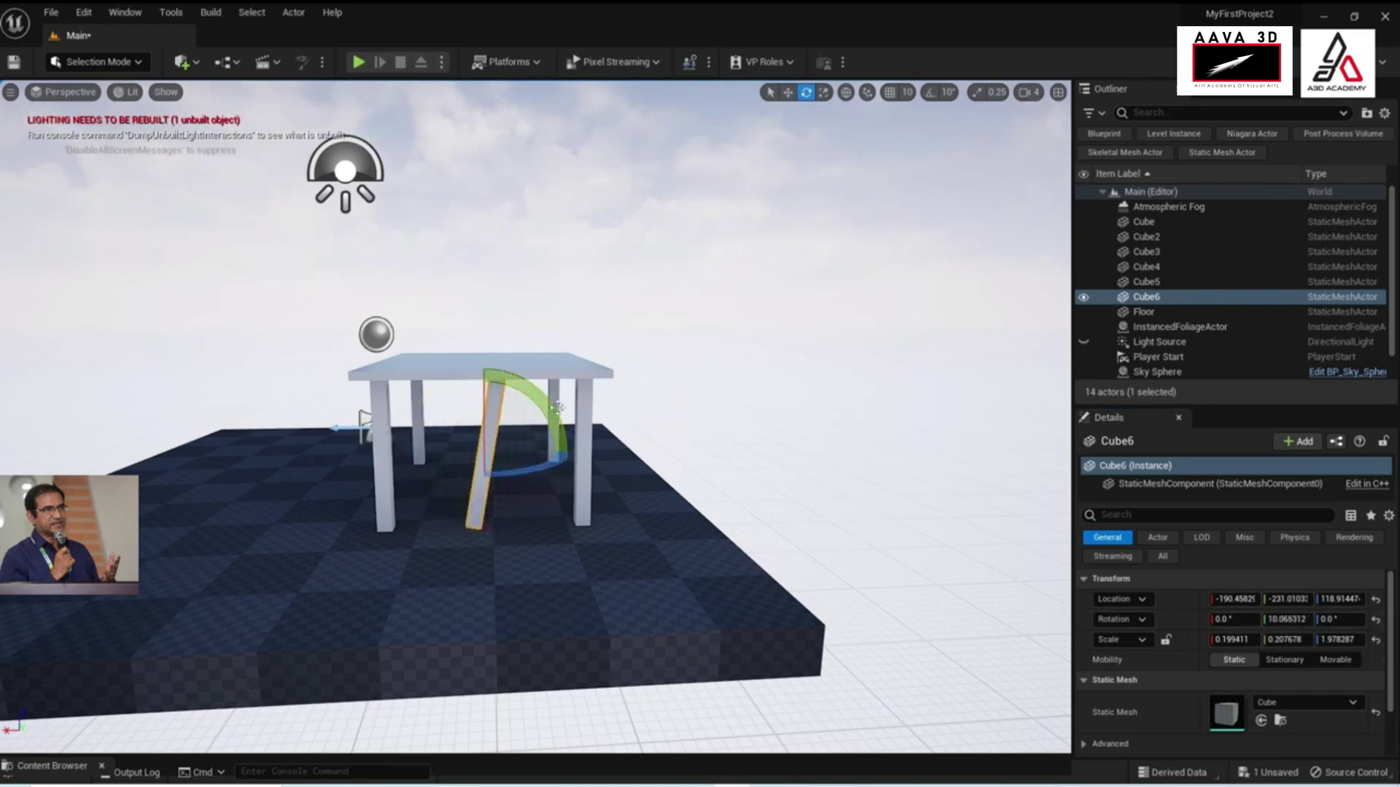
left_click(1299, 619)
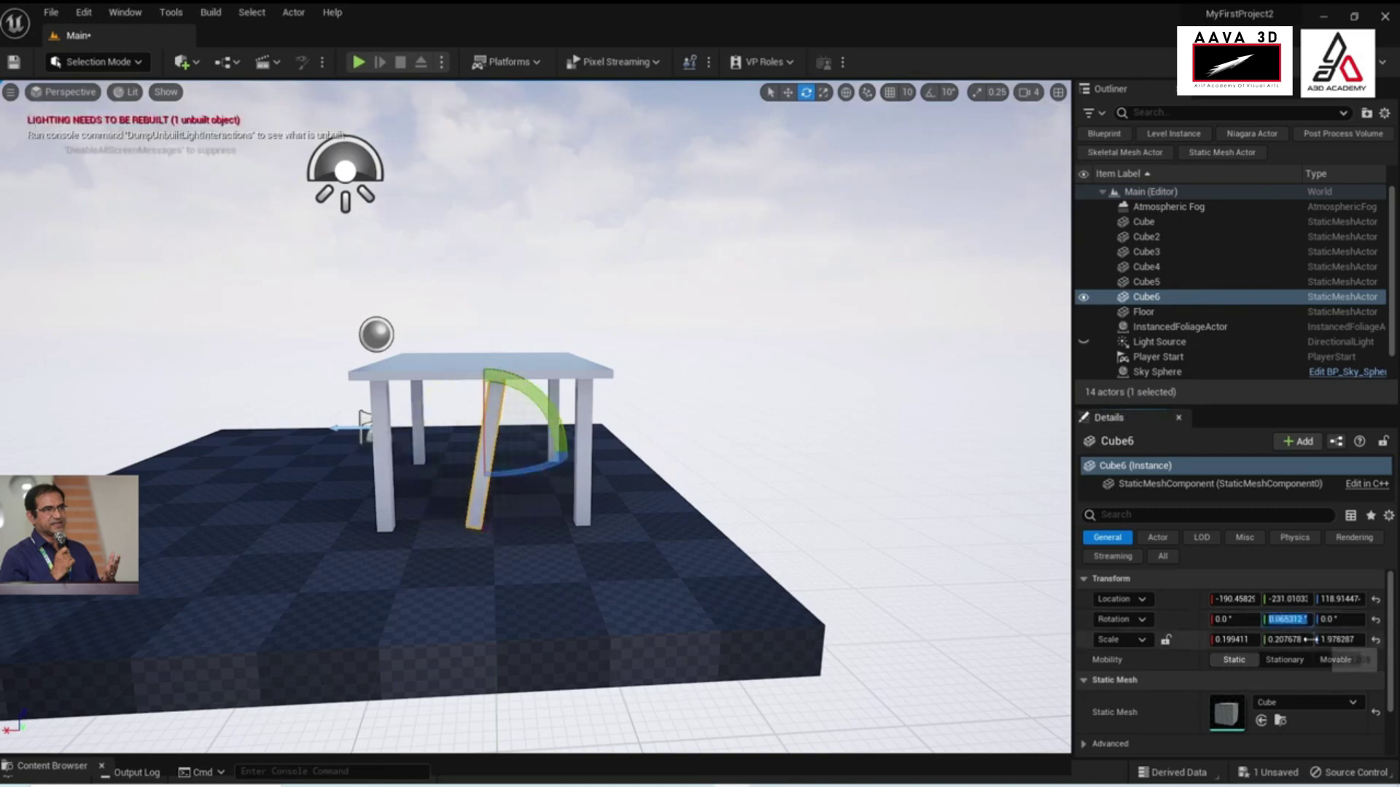
type("90")
key("Return")
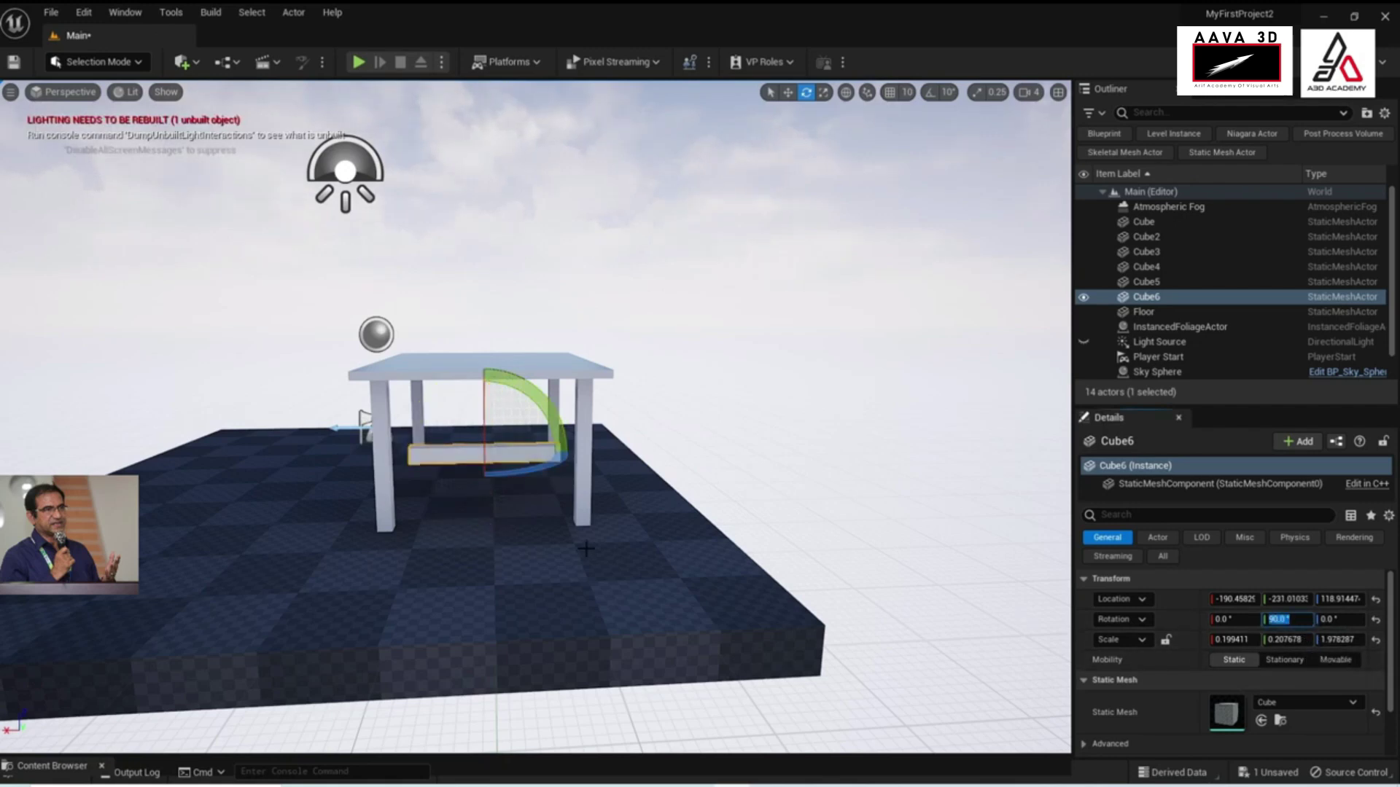
left_click_drag(576, 559, 515, 481)
Lower Cube6 near the floor and stretch it lengthwise between the left legs
key("w")
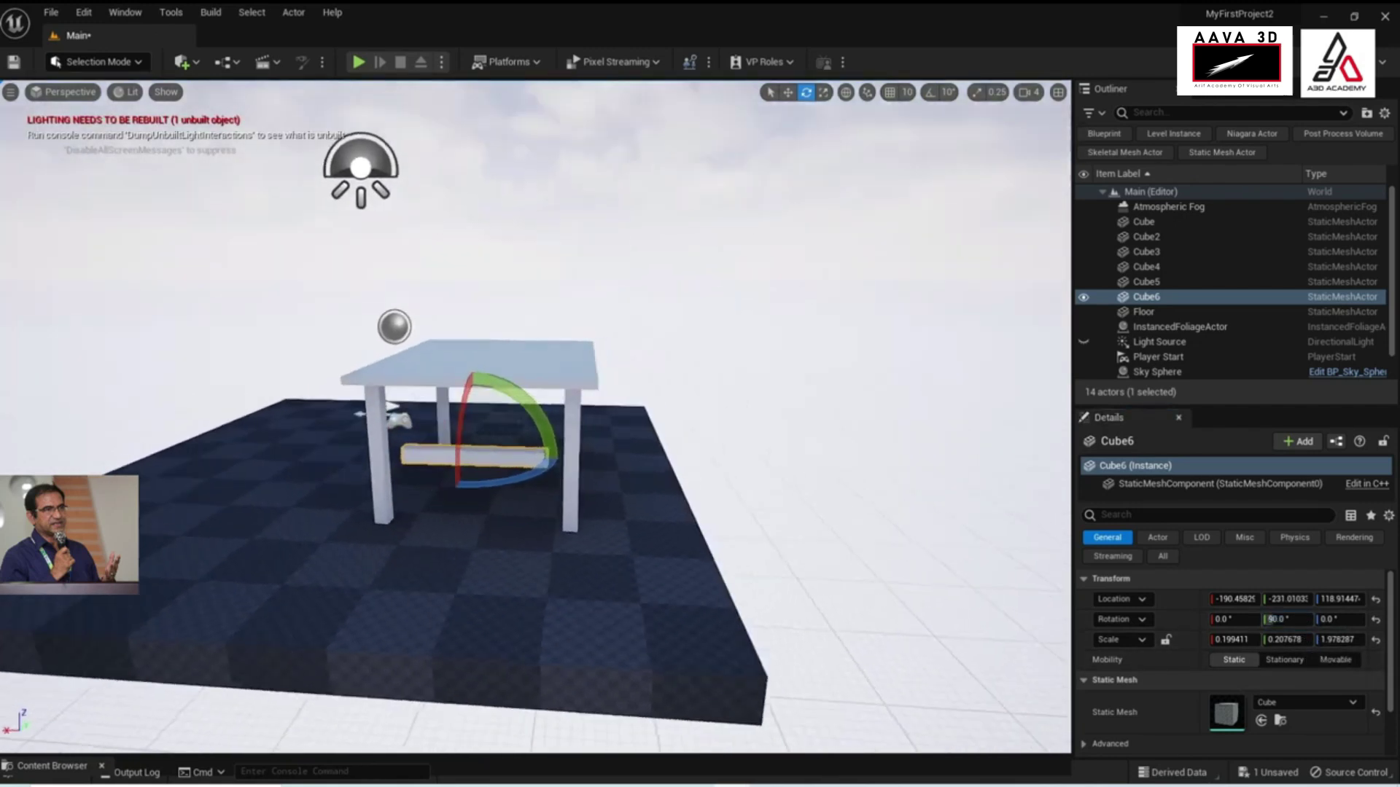
left_click_drag(472, 423, 472, 467)
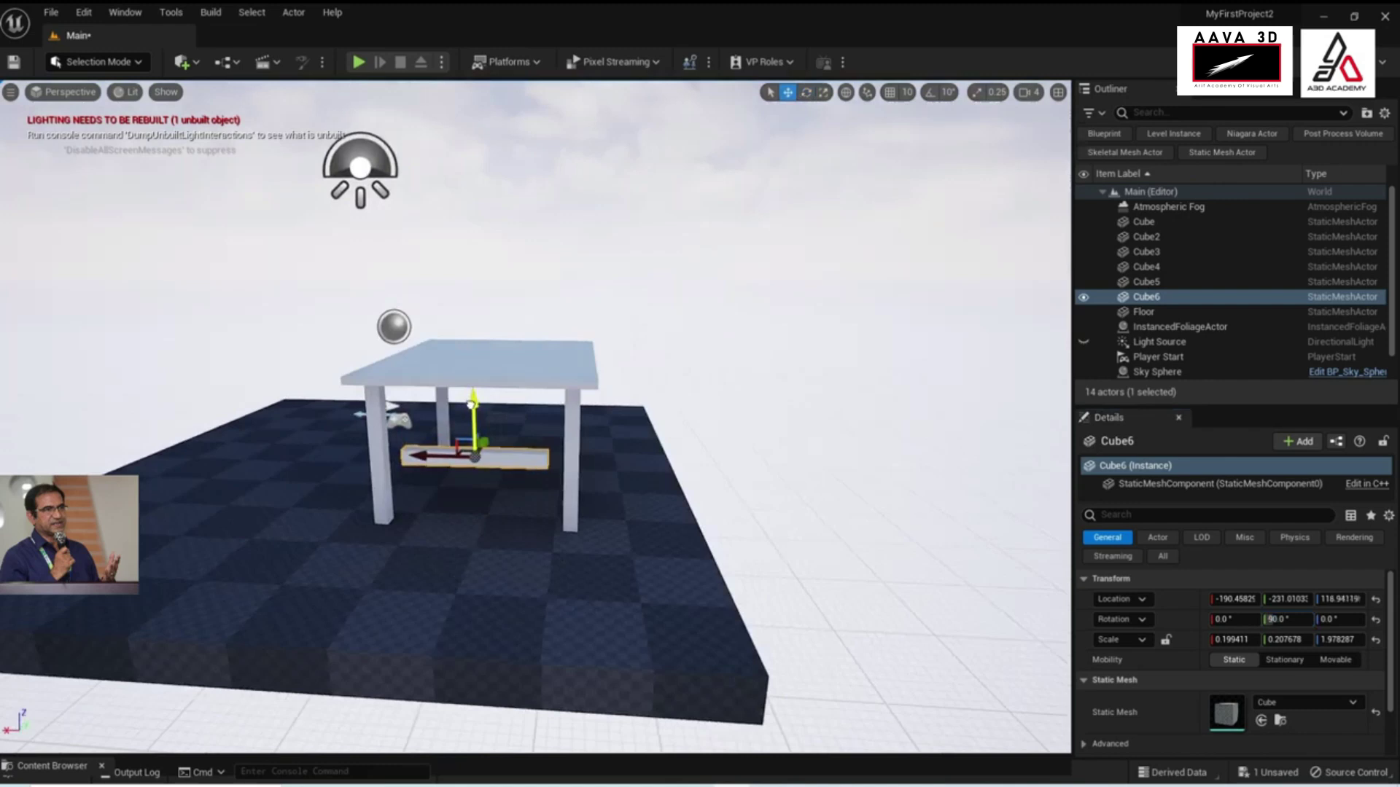
left_click_drag(490, 557, 503, 557)
key("r")
left_click_drag(537, 496, 569, 503)
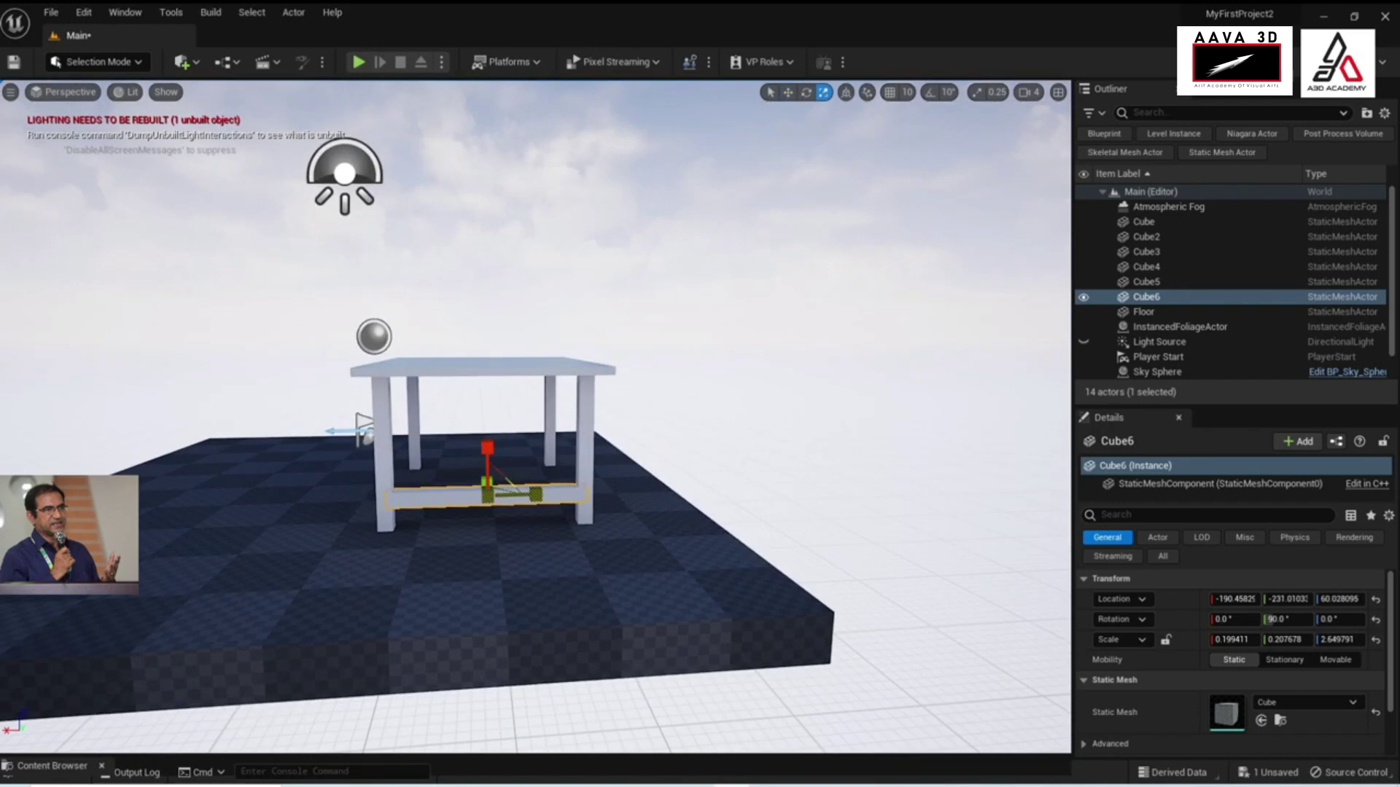
Pull the view back, then Alt-drag a copy of the stretcher across the table
mouse_move(511, 490)
left_mouse_down("alt")
mouse_move(502, 460)
mouse_move(481, 475)
mouse_move(459, 446)
mouse_move(467, 474)
left_mouse_up("alt")
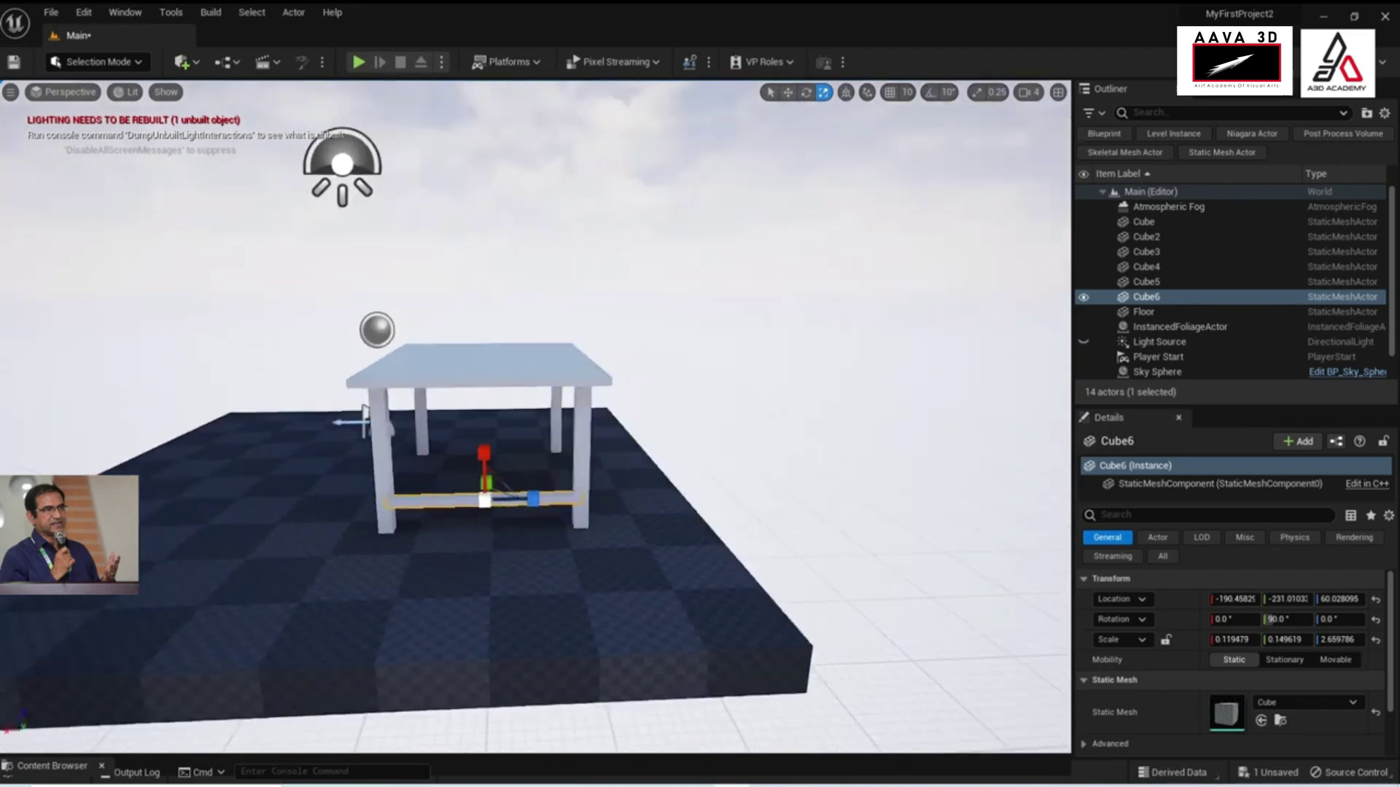
scroll(420, 534, "up", 2)
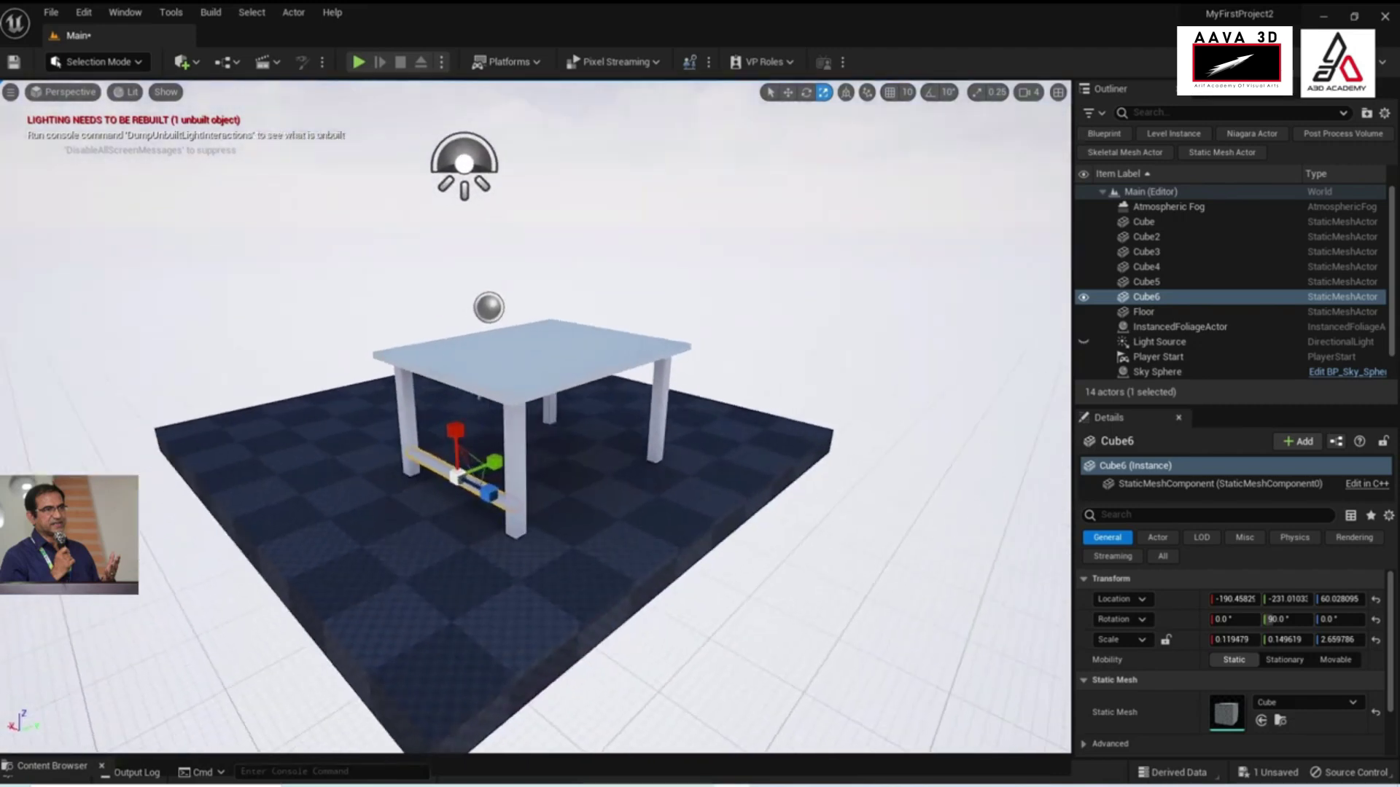
scroll(421, 533, "up", 2)
left_click_drag(430, 478, 437, 481, "alt")
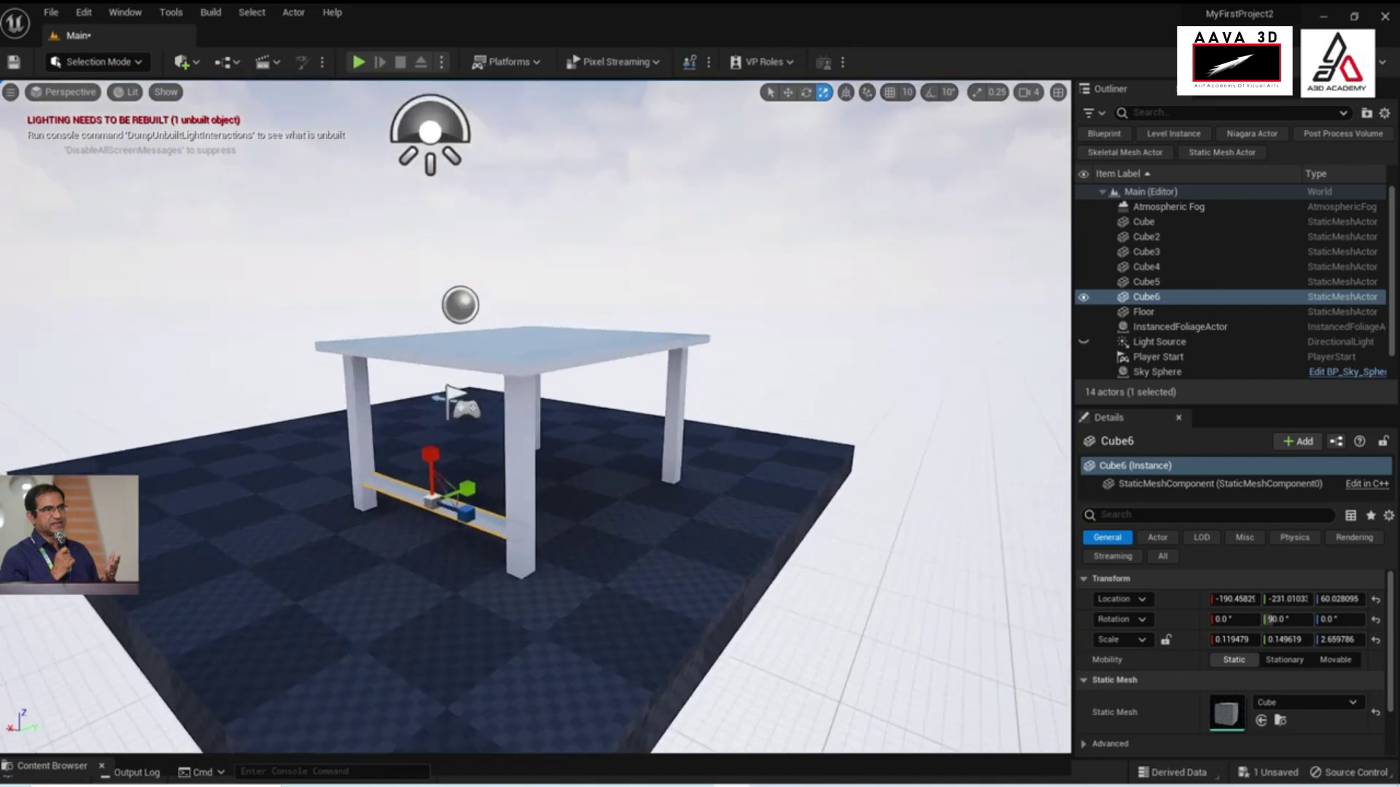
key("w")
left_click_drag(494, 522, 535, 535, "alt")
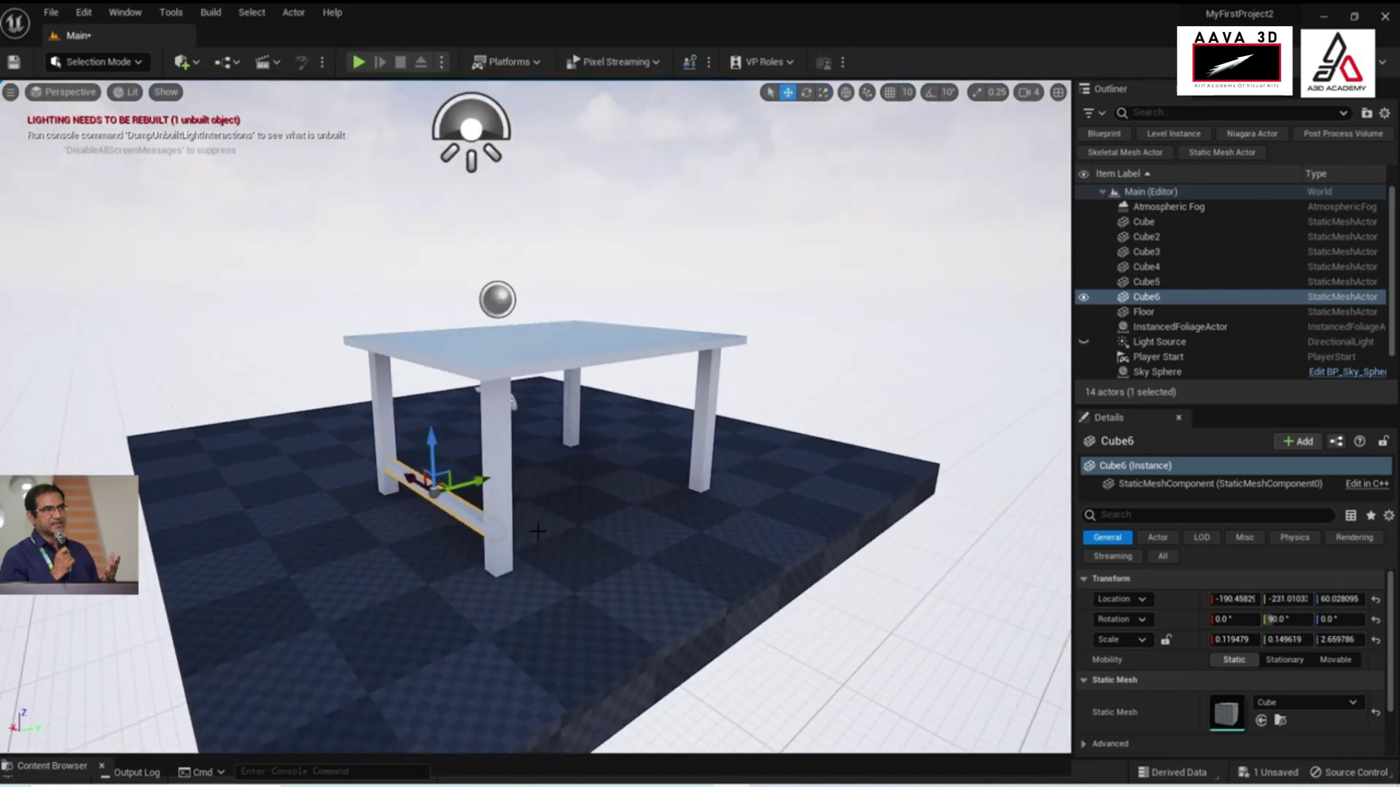
left_click_drag(478, 482, 659, 440, "alt")
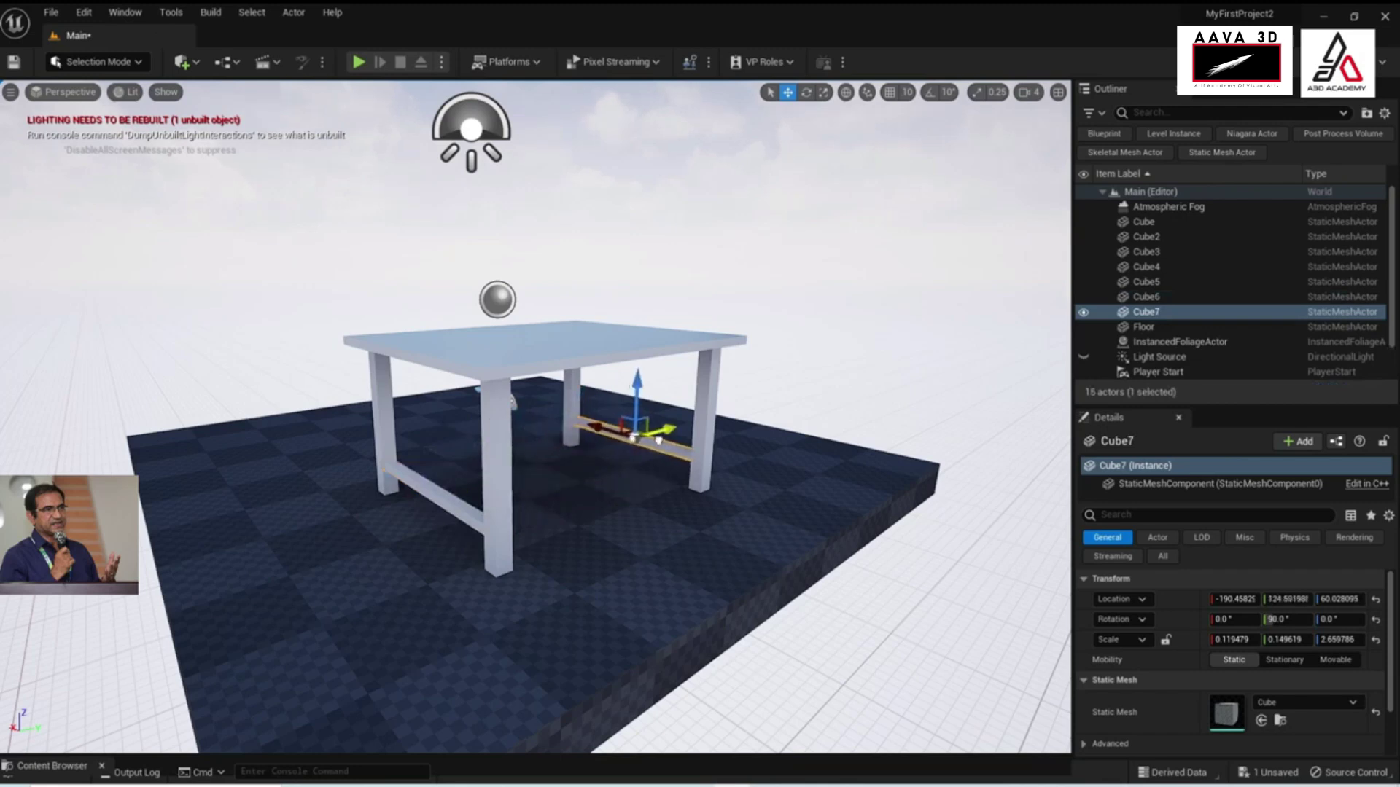
Line up stretcher Cube7 with the far legs, then Alt-drag another copy inward
mouse_move(659, 441)
left_mouse_down("alt")
mouse_move(649, 530)
mouse_move(838, 538)
left_mouse_up("alt")
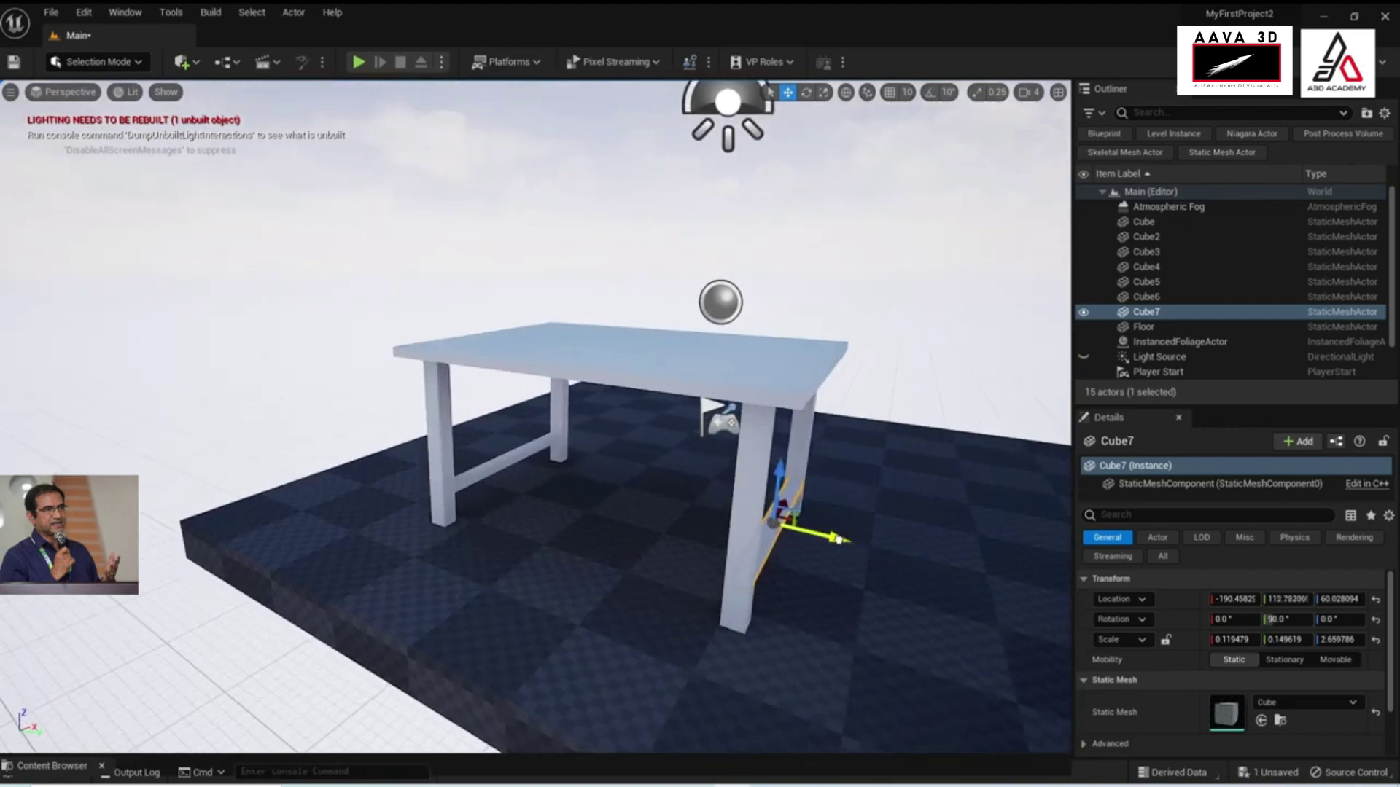
left_click_drag(615, 602, 688, 587, "alt")
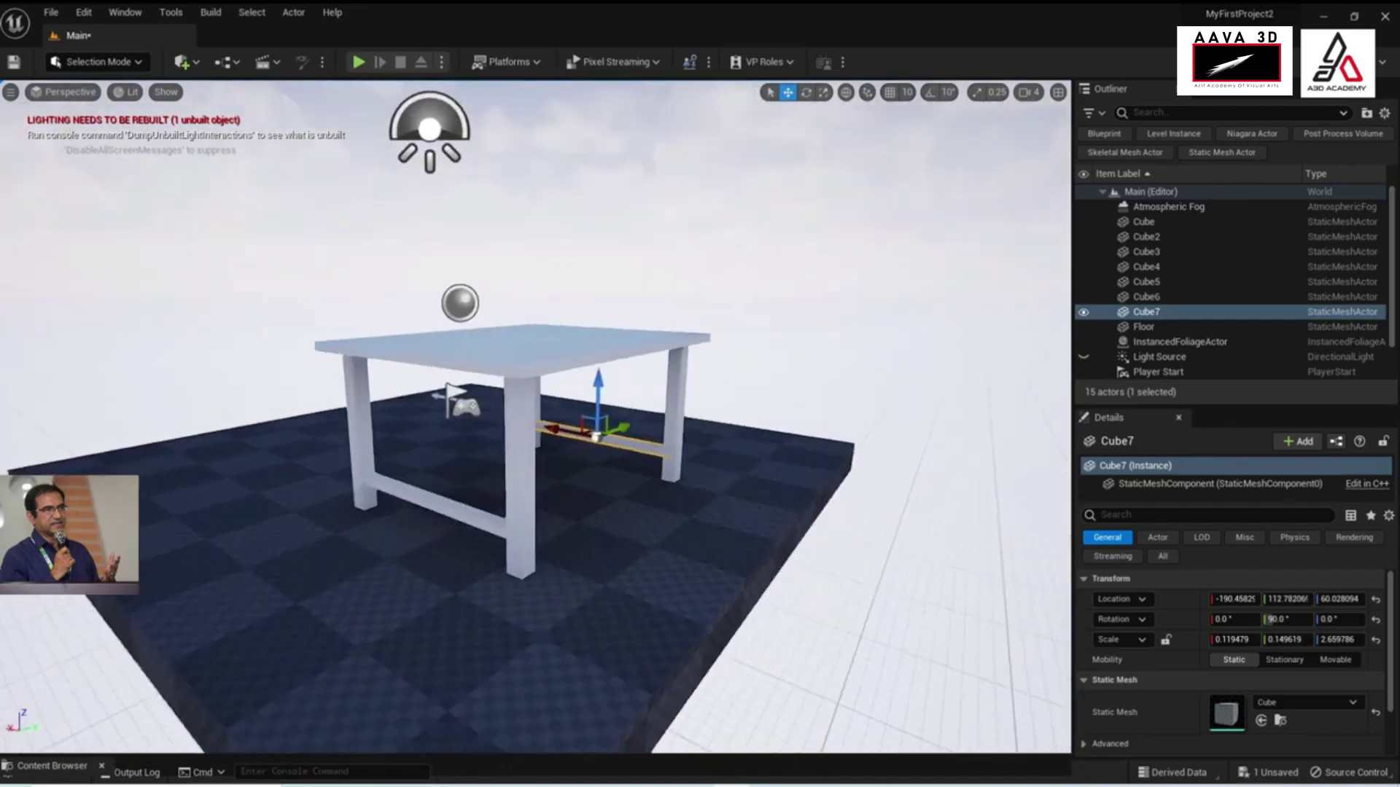
left_click(618, 443)
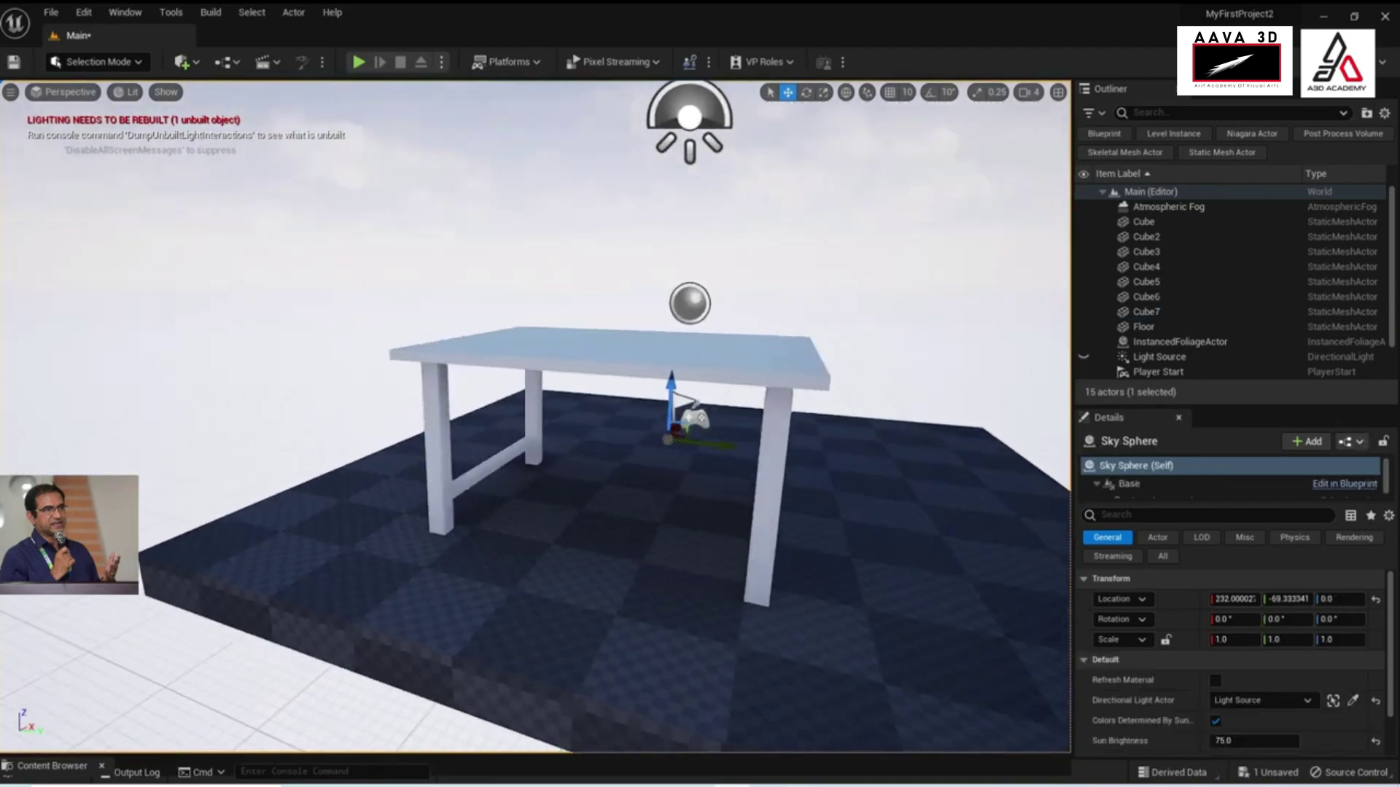
left_click_drag(617, 443, 617, 443, "alt")
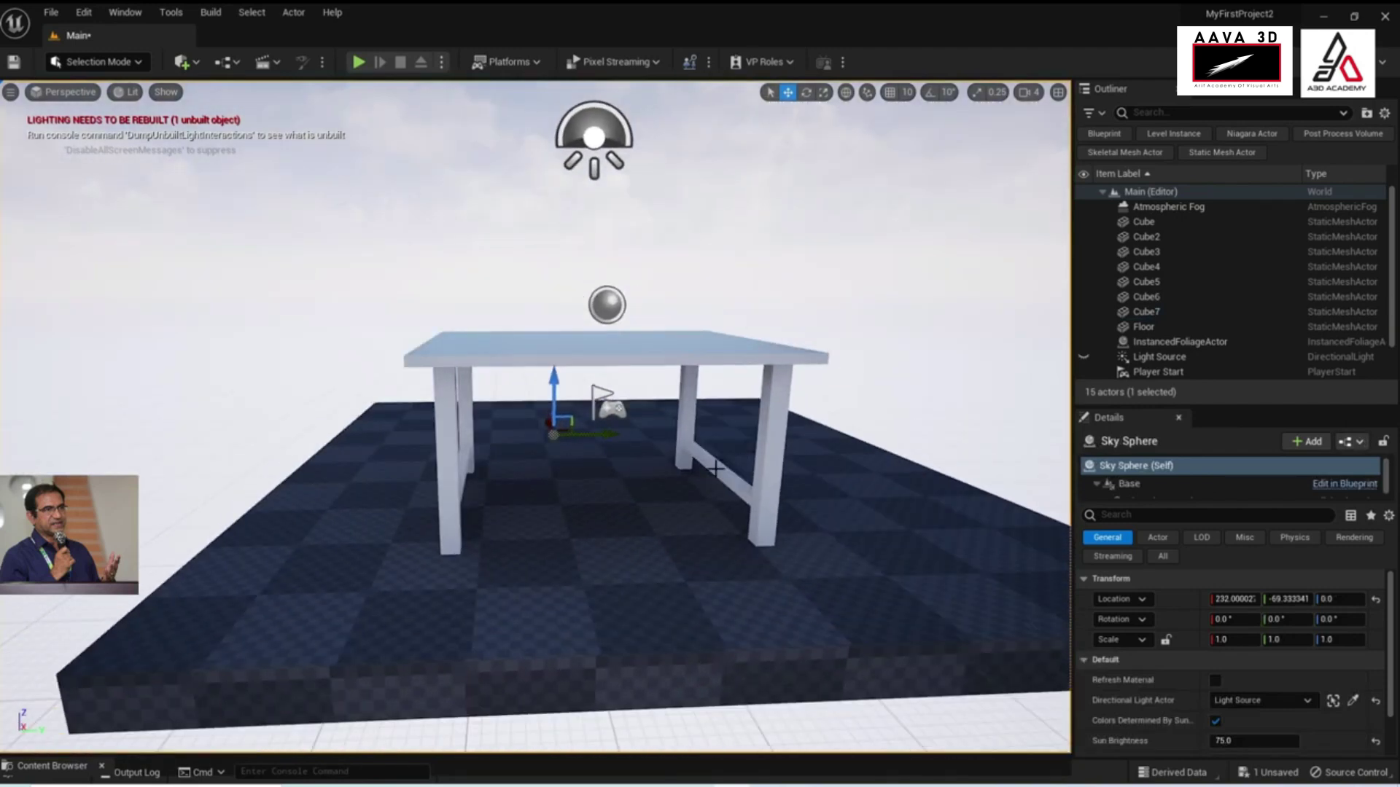
left_click(715, 469)
left_click_drag(756, 470, 628, 500, "alt")
Reset Cube8's rotation and set its Rotation X to 90 so it lies flat
key("e")
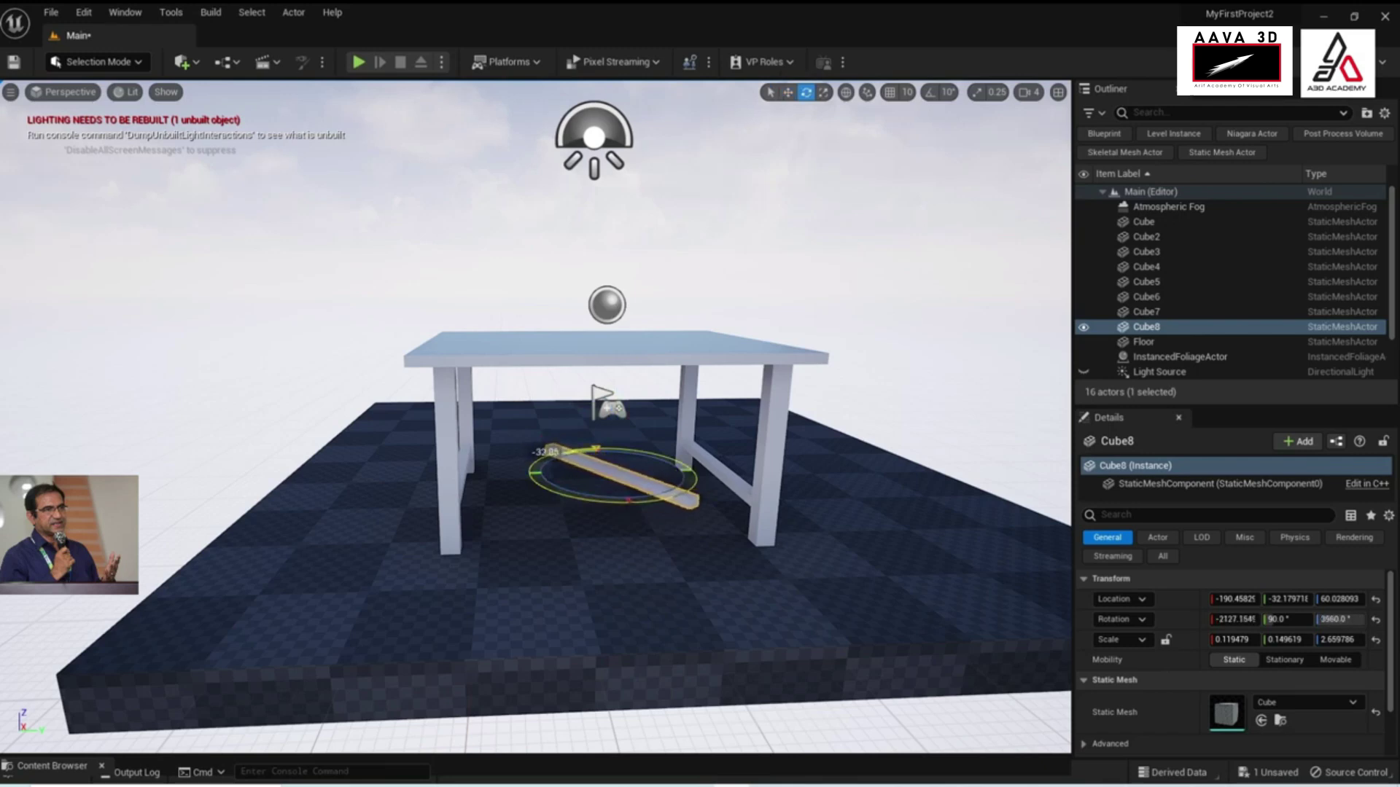
key("ctrl+z")
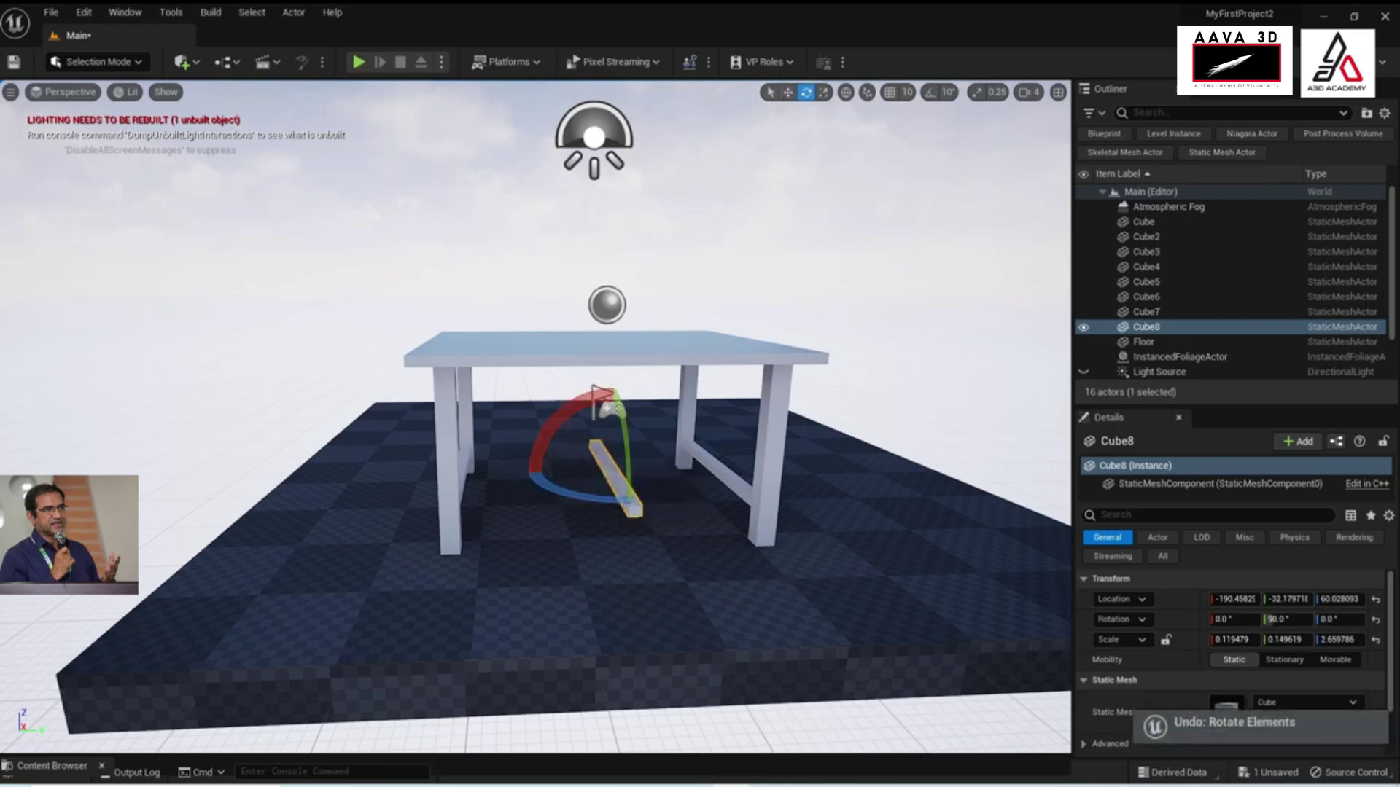
left_click(1374, 621)
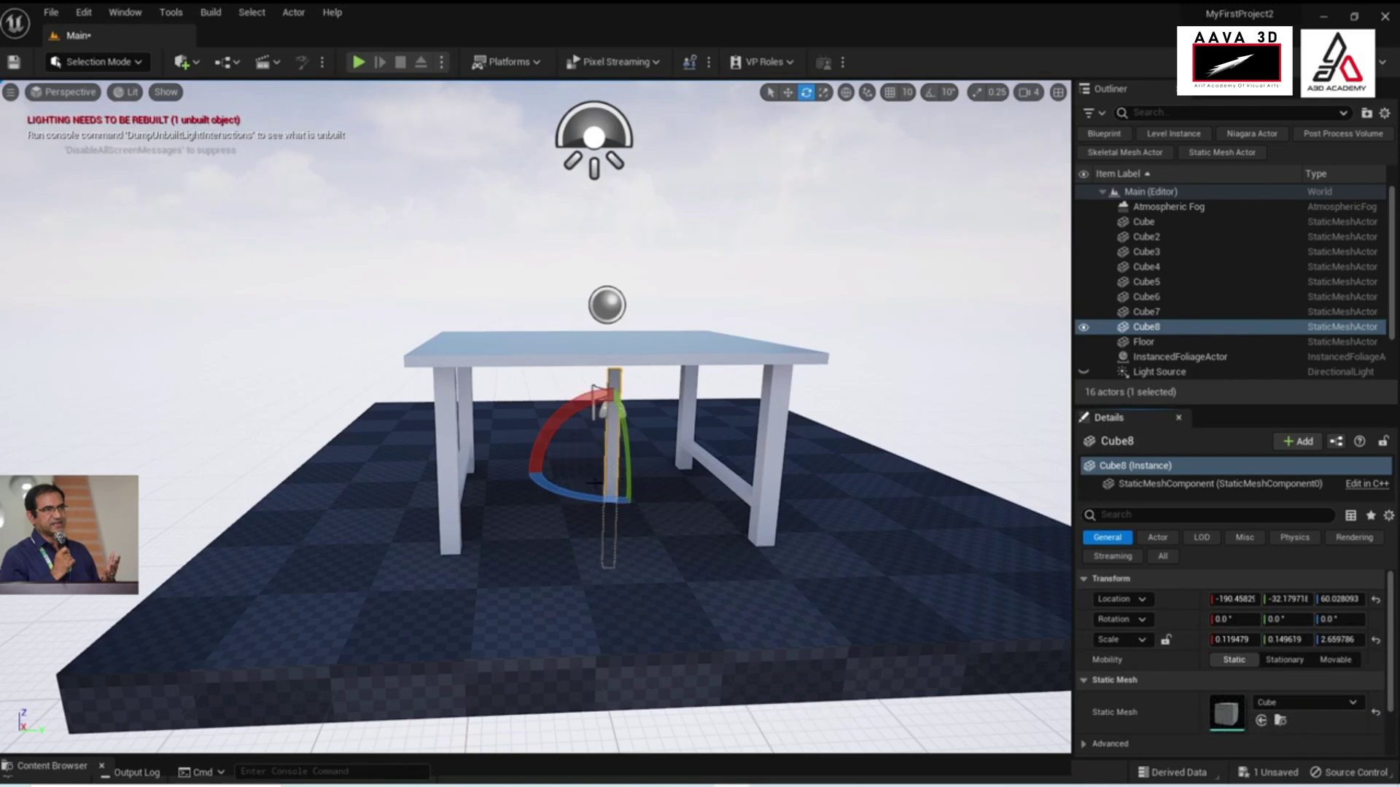
mouse_move(562, 421)
left_mouse_down()
mouse_move(555, 394)
mouse_move(691, 423)
left_mouse_up()
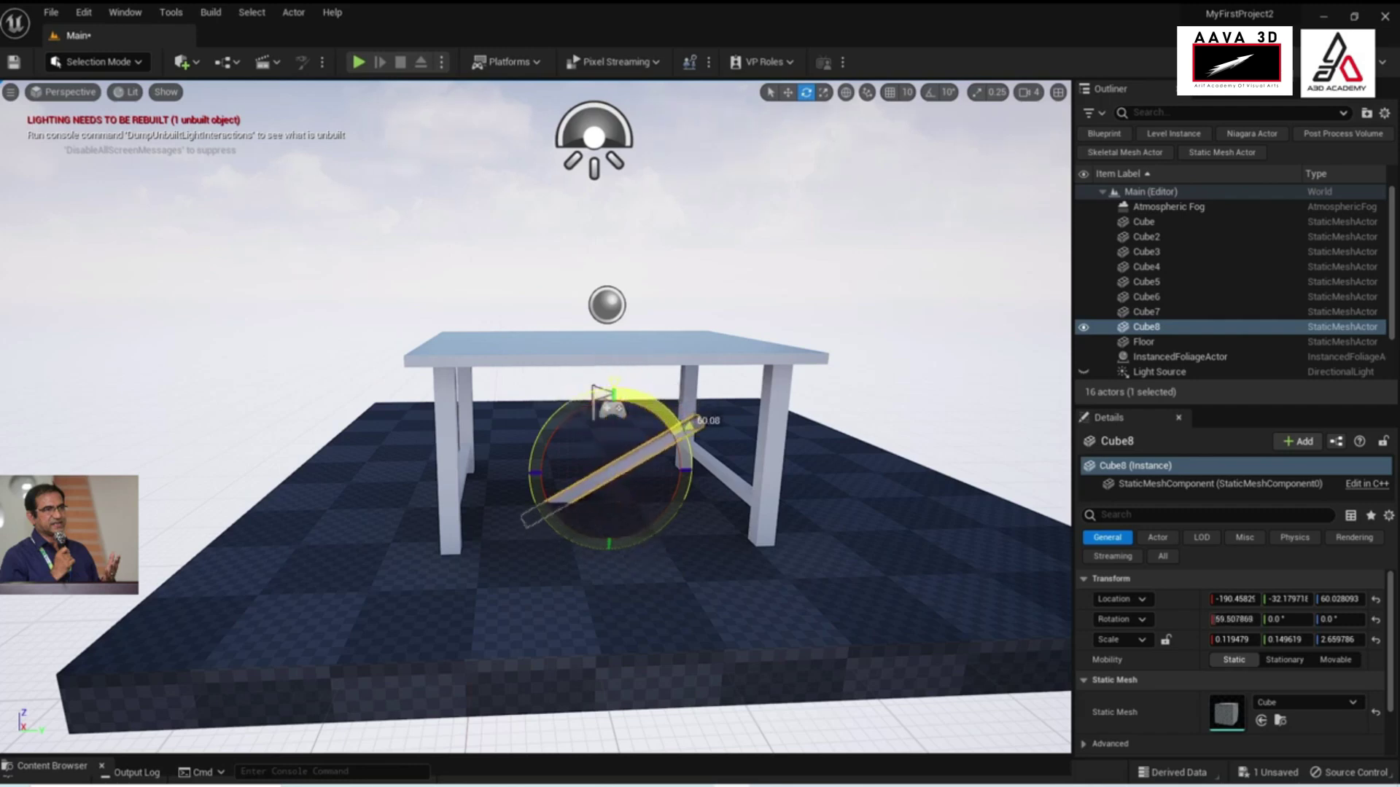
left_click_drag(691, 423, 702, 438)
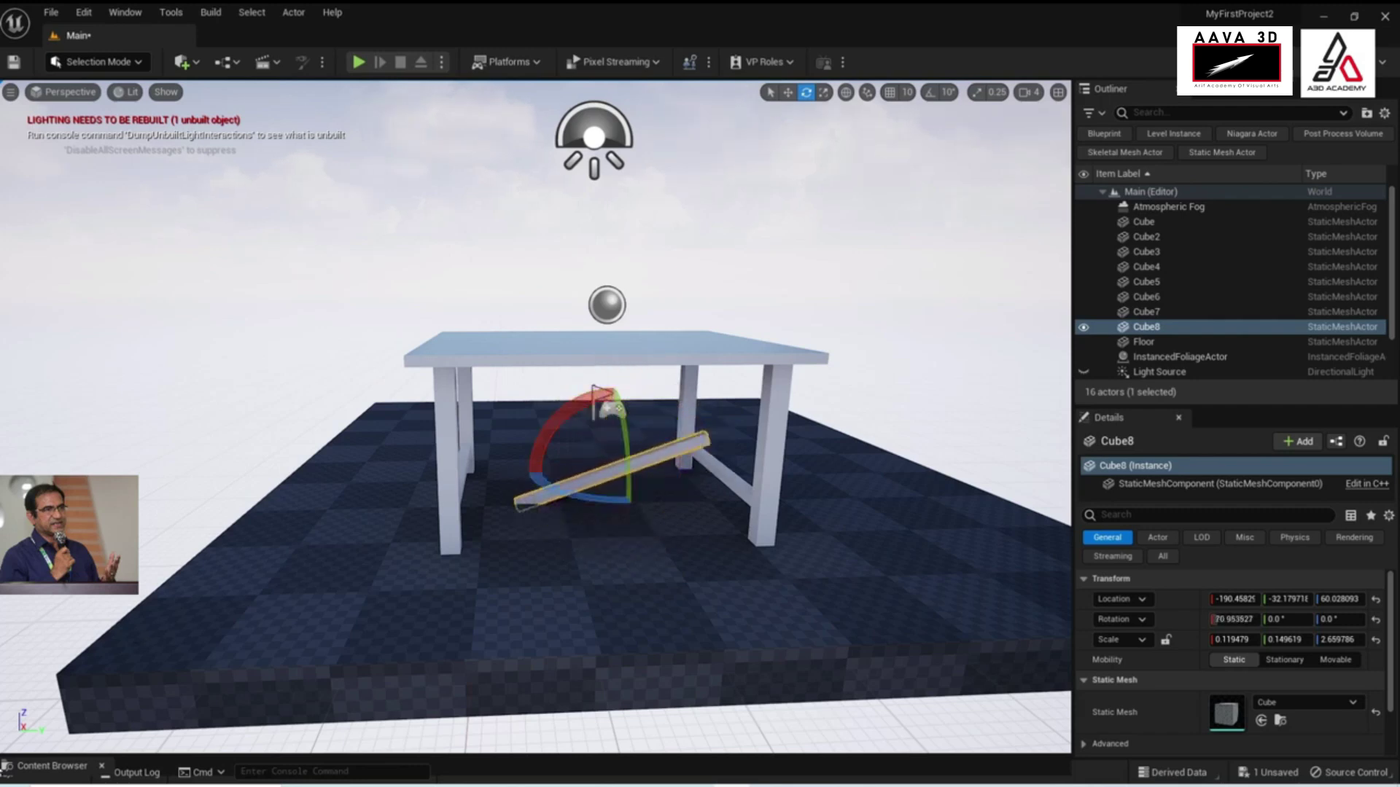
left_click(1251, 619)
type("90")
key("Return")
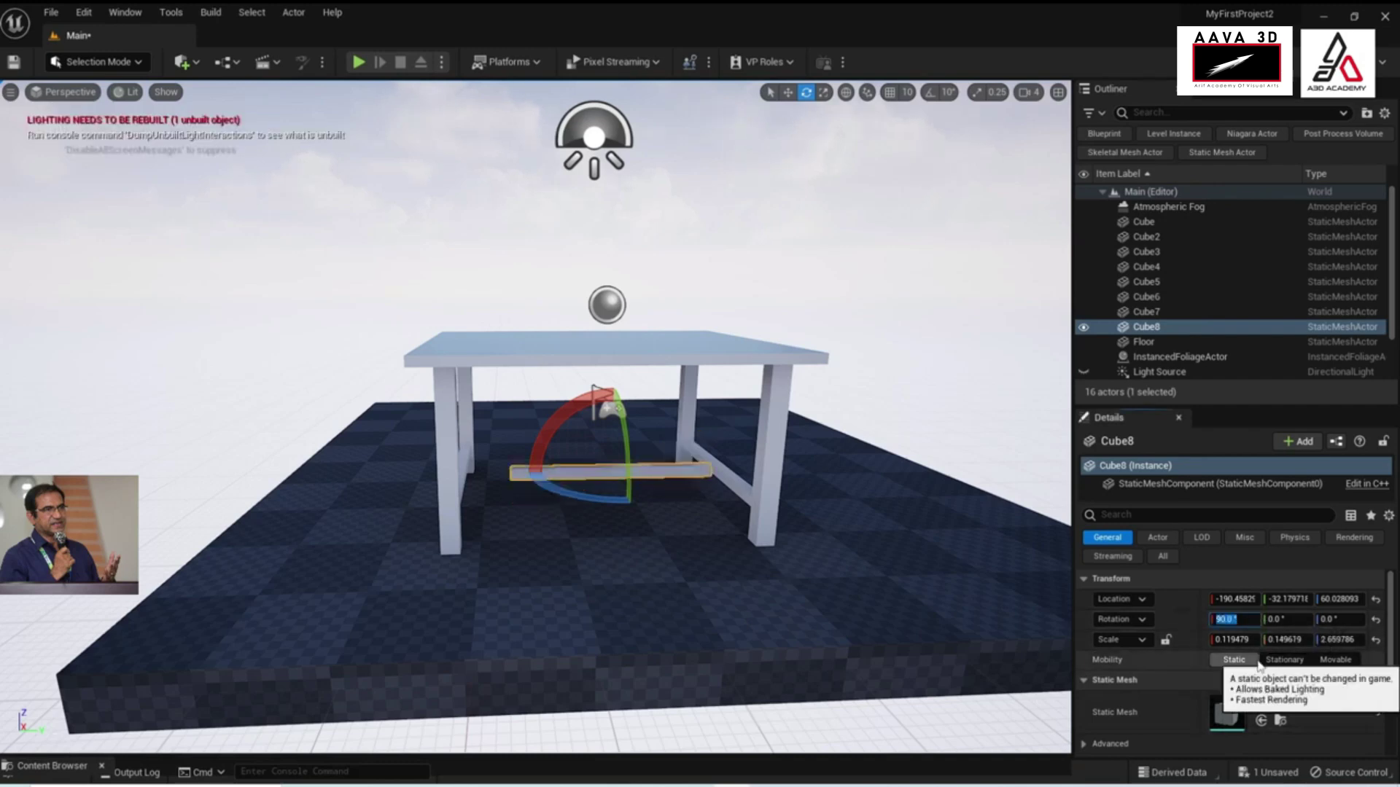
Lengthen Cube8 to a 3.572351 Z scale and slide it to the table's centre
left_click_drag(755, 539, 659, 542, "alt")
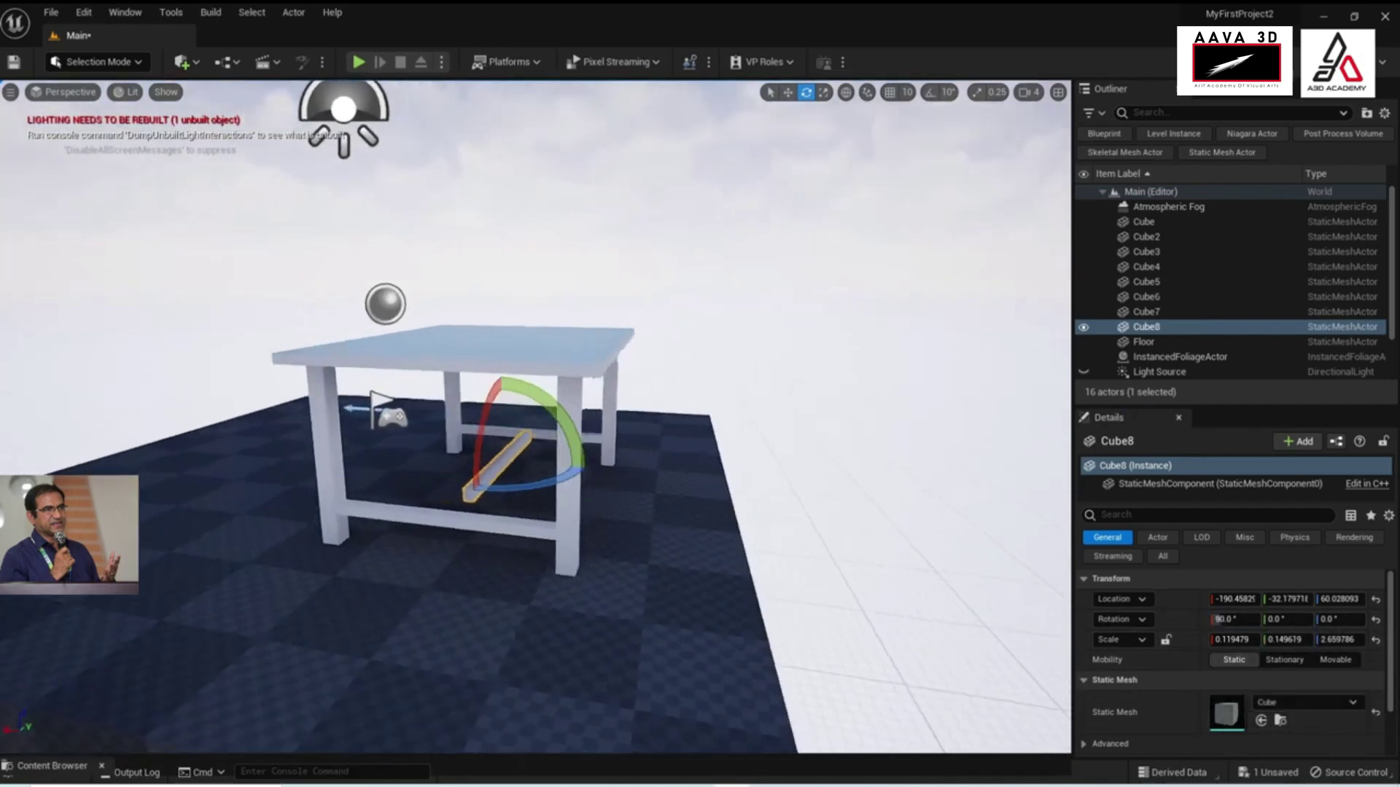
key("r")
left_click_drag(628, 443, 583, 437)
key("w")
left_click_drag(685, 474, 624, 454)
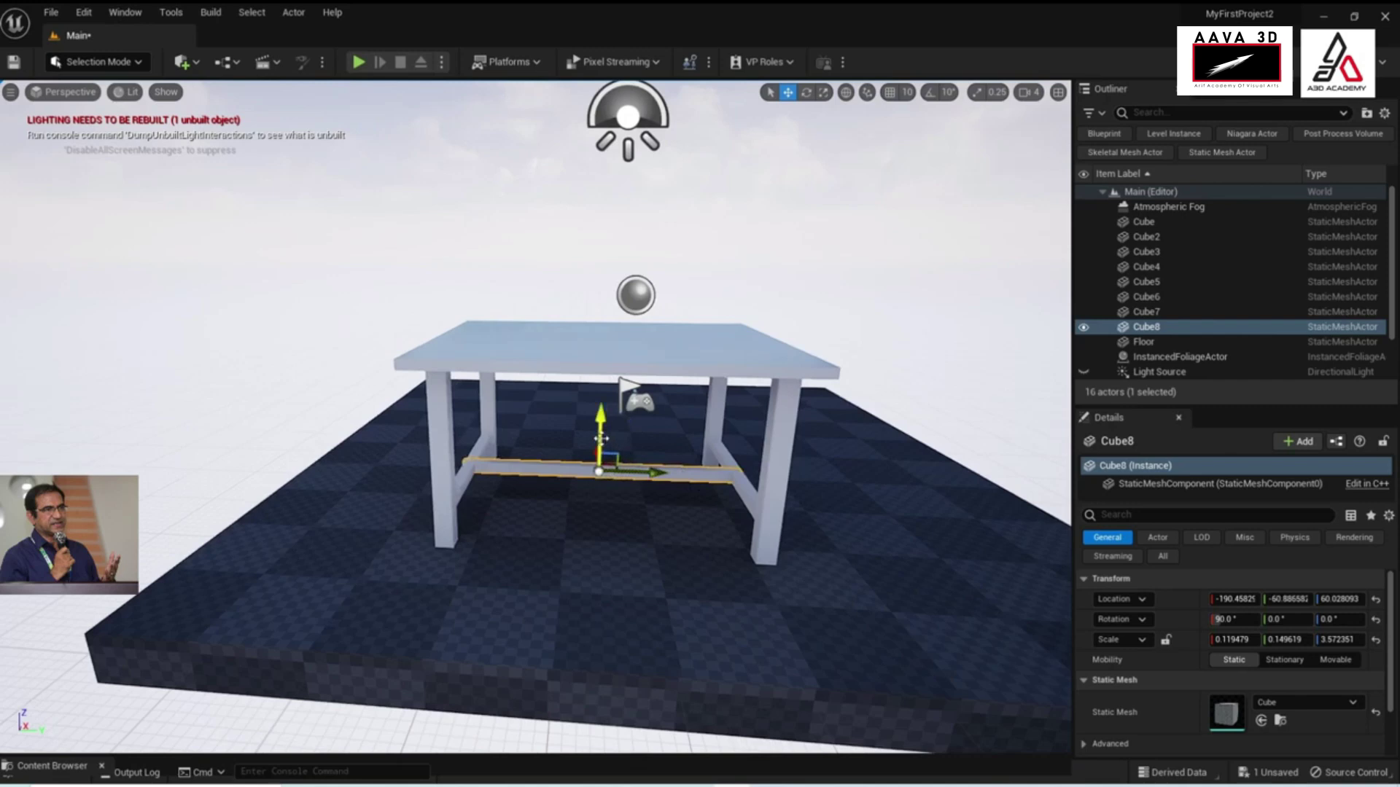
Lower Cube8 slightly and slim its X scale to 0.239054
left_click_drag(601, 439, 602, 441)
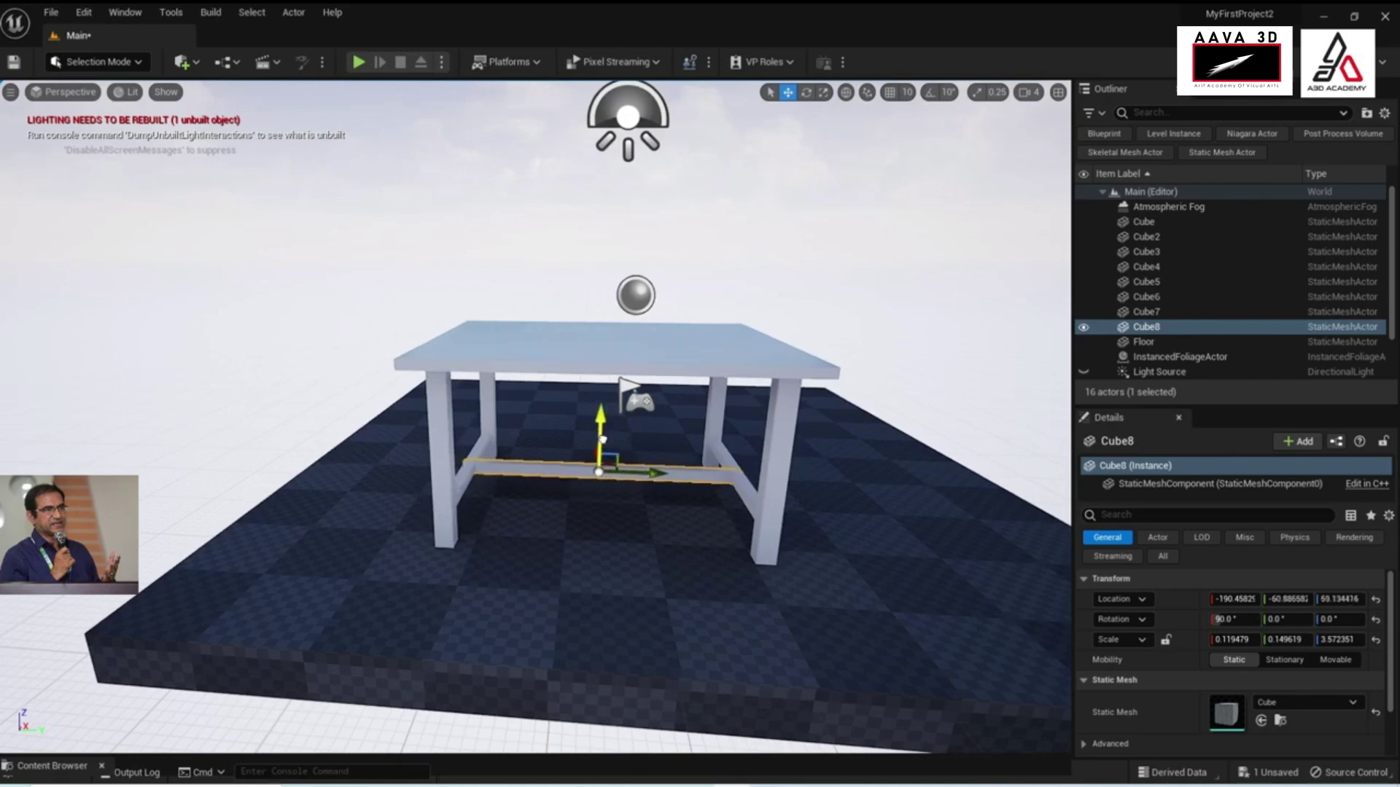
key("r")
mouse_move(601, 443)
left_mouse_down("alt")
mouse_move(583, 503)
mouse_move(655, 477)
left_mouse_up("alt")
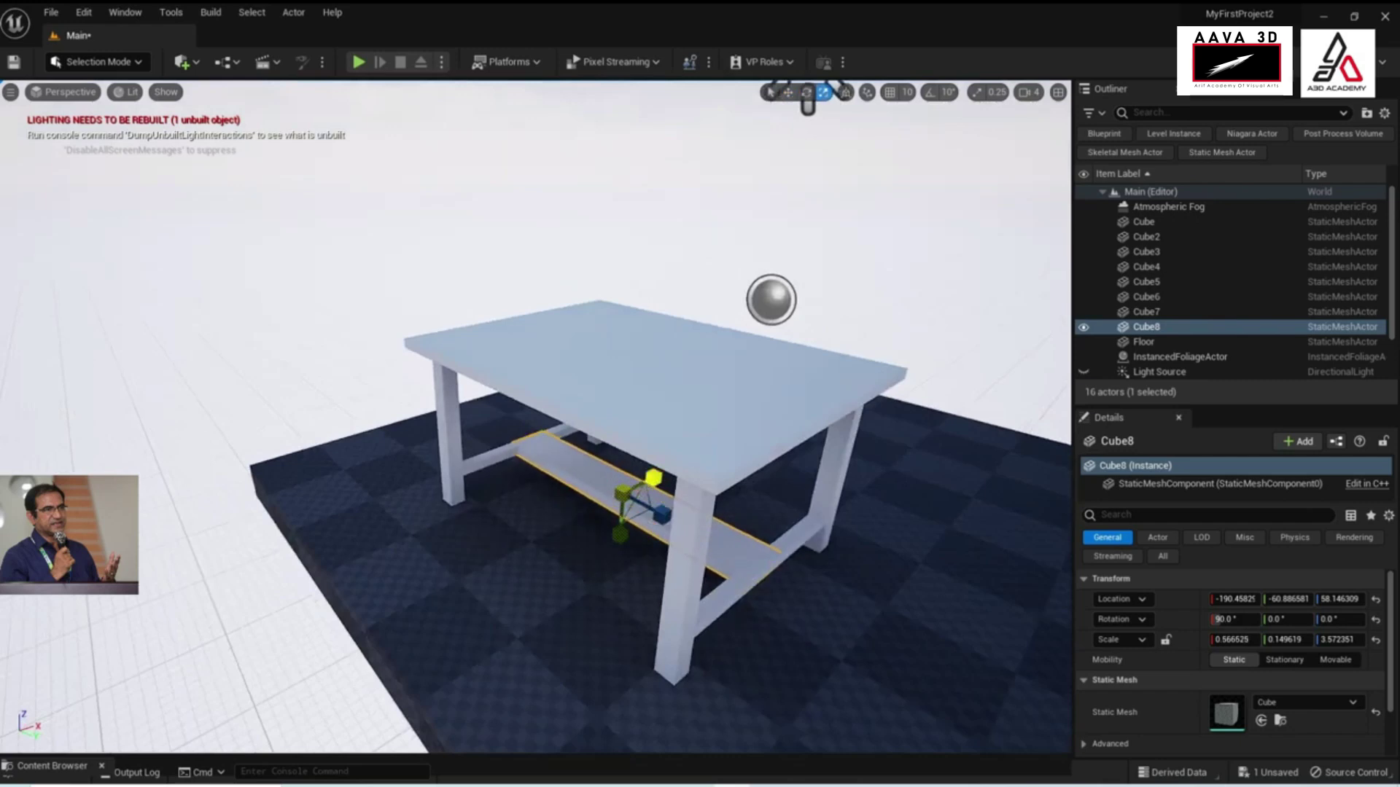
mouse_move(623, 546)
left_mouse_down()
mouse_move(624, 562)
mouse_move(622, 525)
mouse_move(583, 510)
left_mouse_up()
left_click_drag(635, 461, 641, 464)
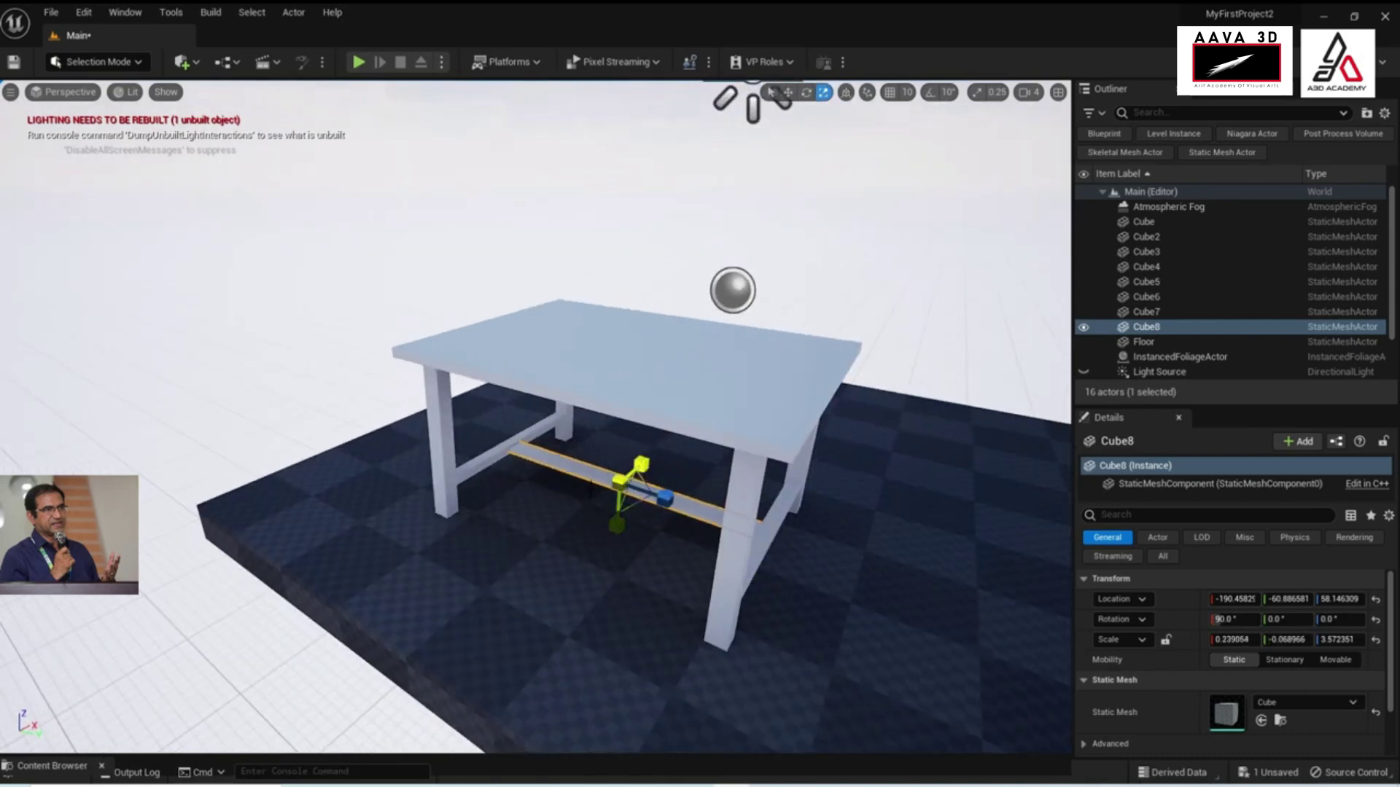
Orbit to a centred frontal view to inspect the H-shaped stretcher frame
left_click_drag(620, 510, 584, 510, "alt")
left_click(801, 219)
left_click_drag(802, 218, 729, 218, "alt")
mouse_move(620, 510)
left_mouse_down("alt")
mouse_move(547, 510)
mouse_move(584, 510)
left_mouse_up("alt")
left_click_drag(536, 438, 470, 437, "alt")
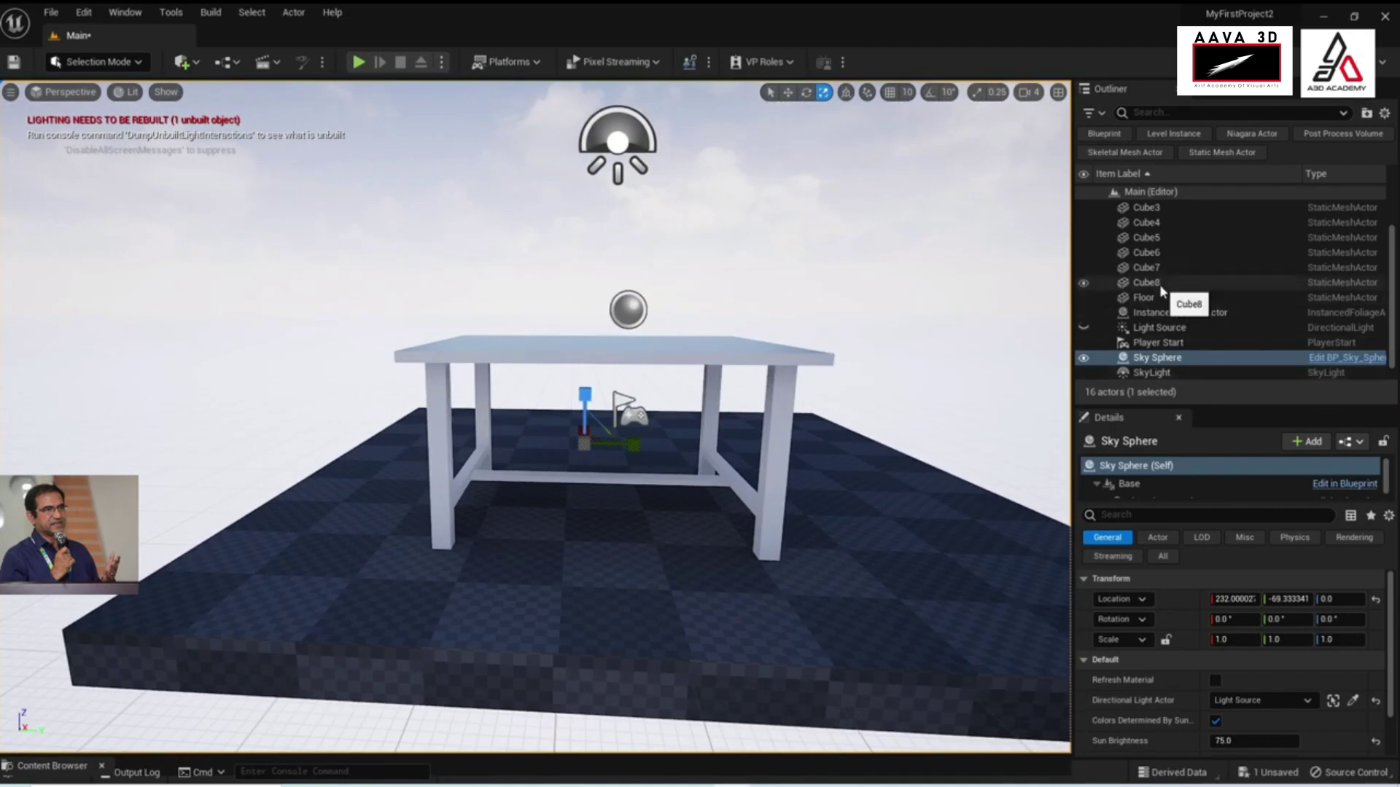
In the Outliner, select Cube and Shift-select through Cube8
scroll(1160, 283, "up", 1)
scroll(1166, 263, "up", 1)
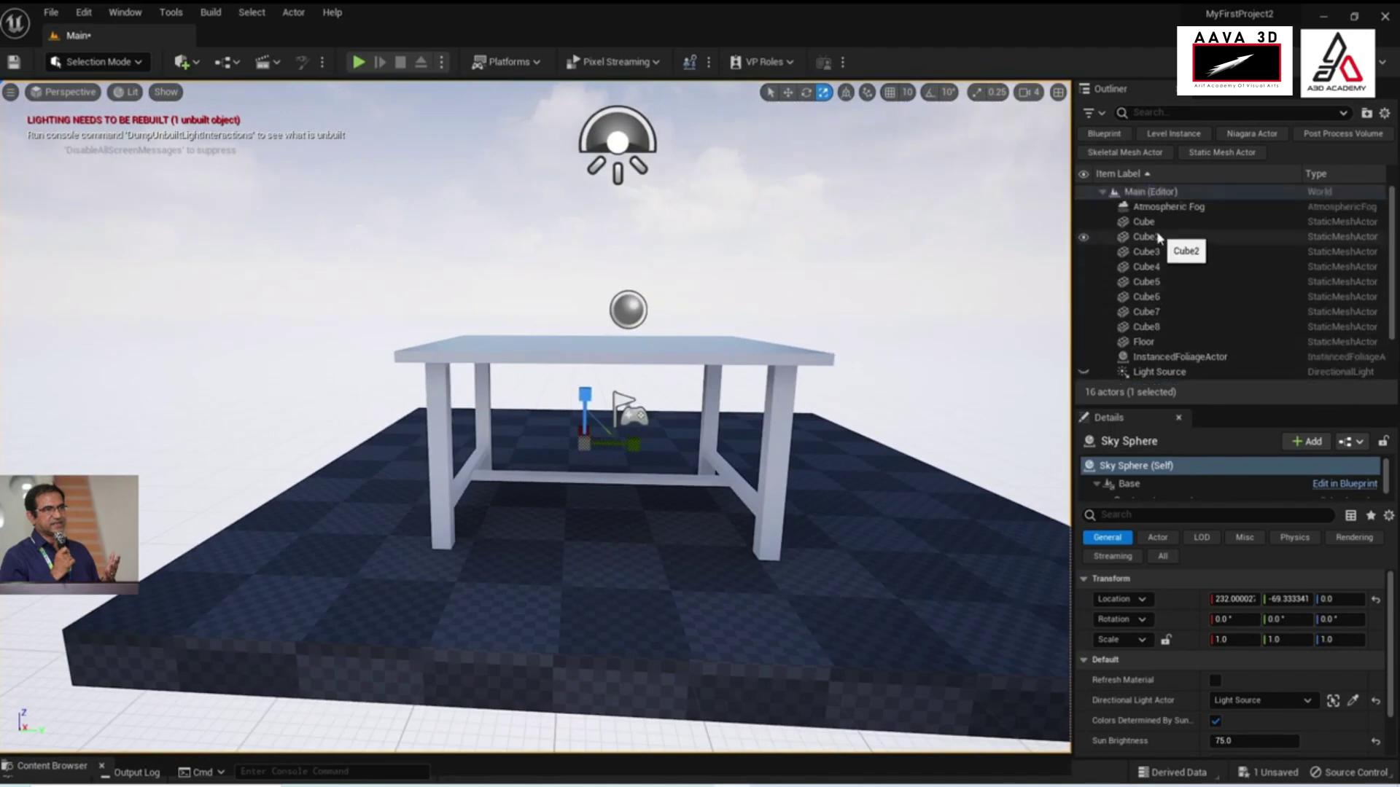
left_click(1157, 222)
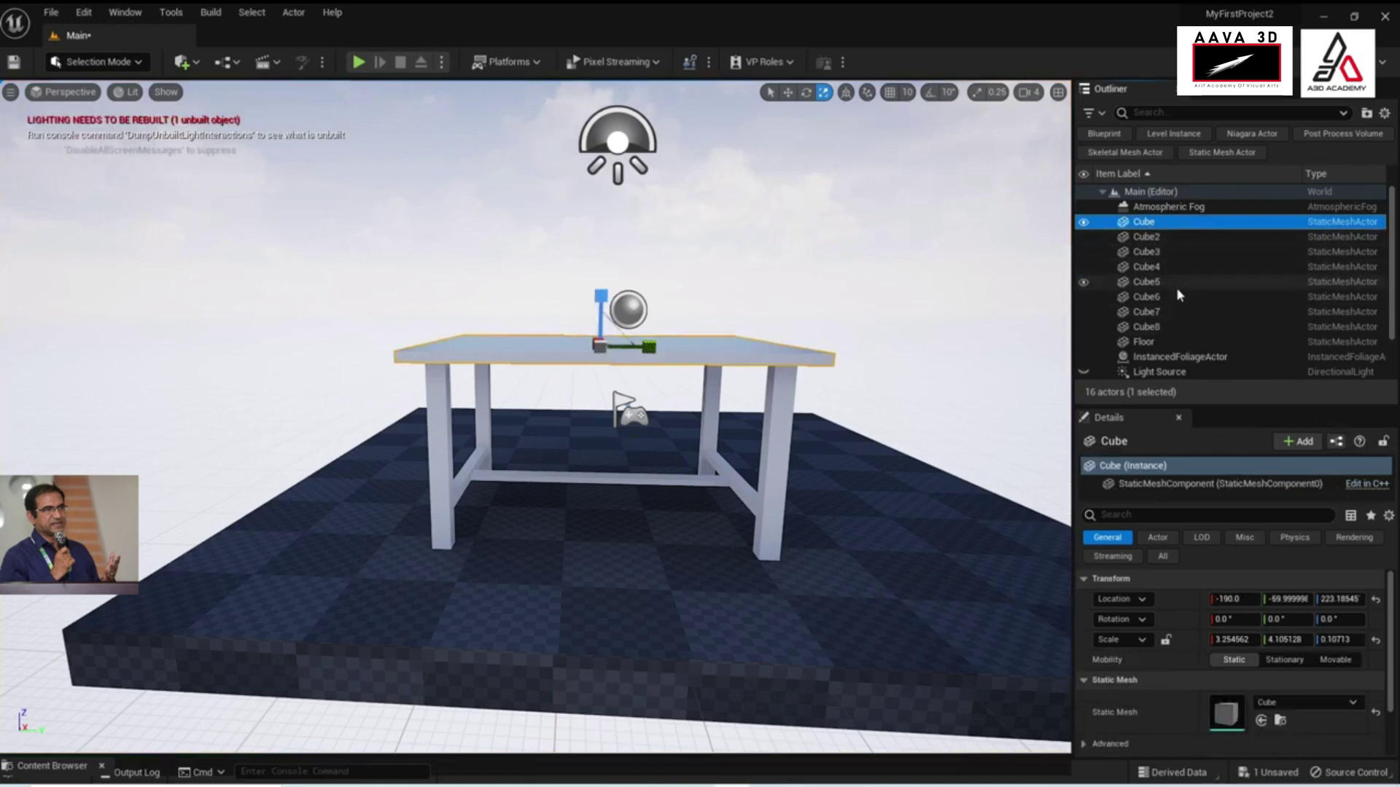
left_click(1163, 326, "shift")
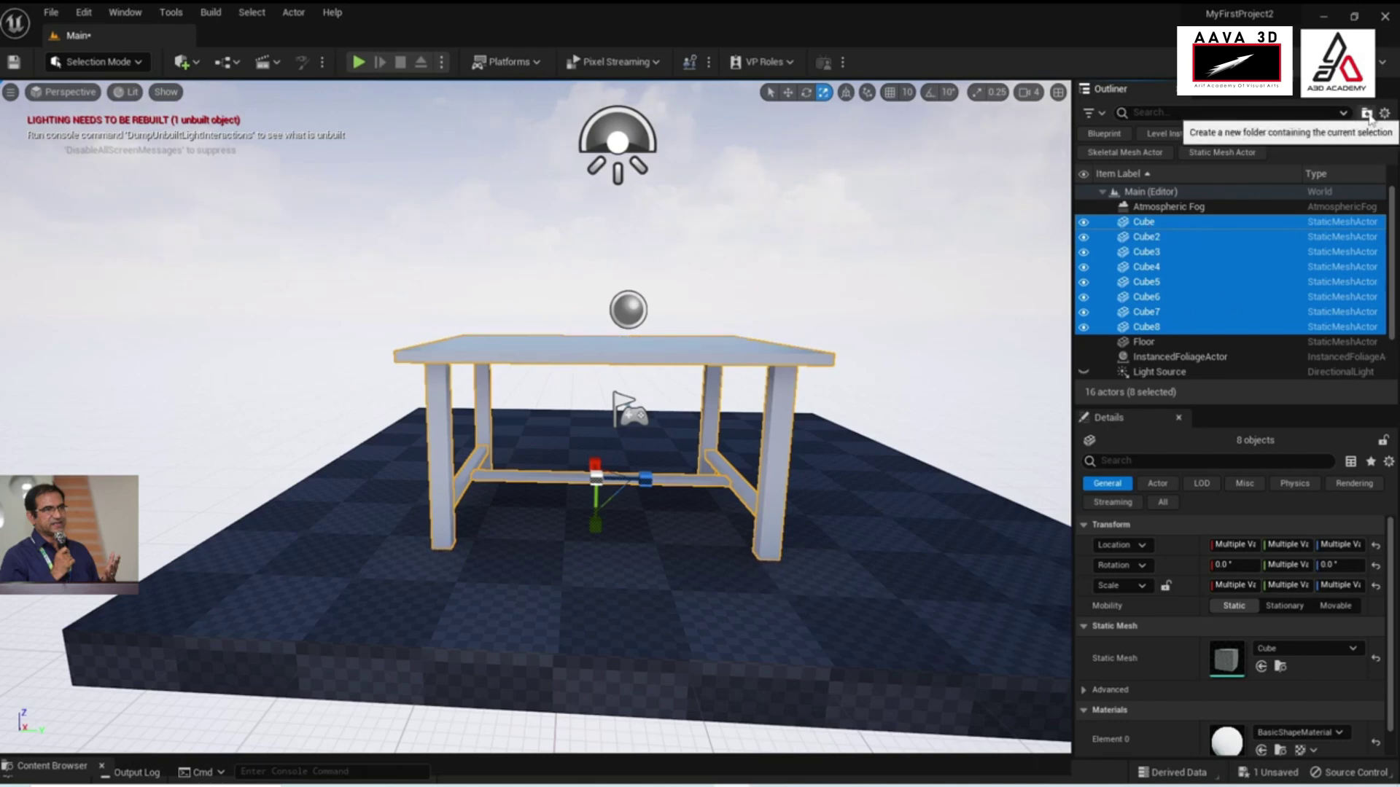
Put the selected cubes in a collapsed folder named Table and toggle its visibility off and on
left_click(1367, 114)
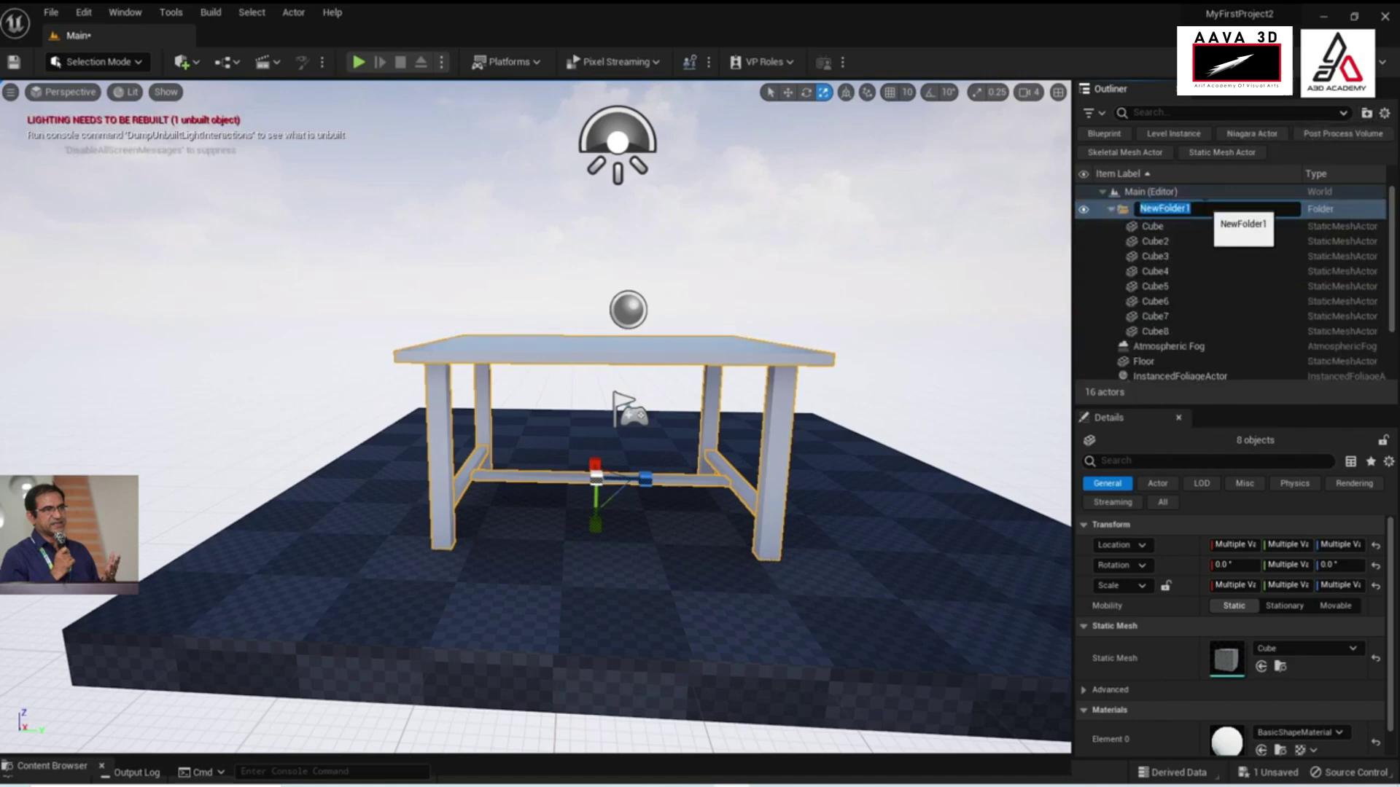
type("Table")
key("Return")
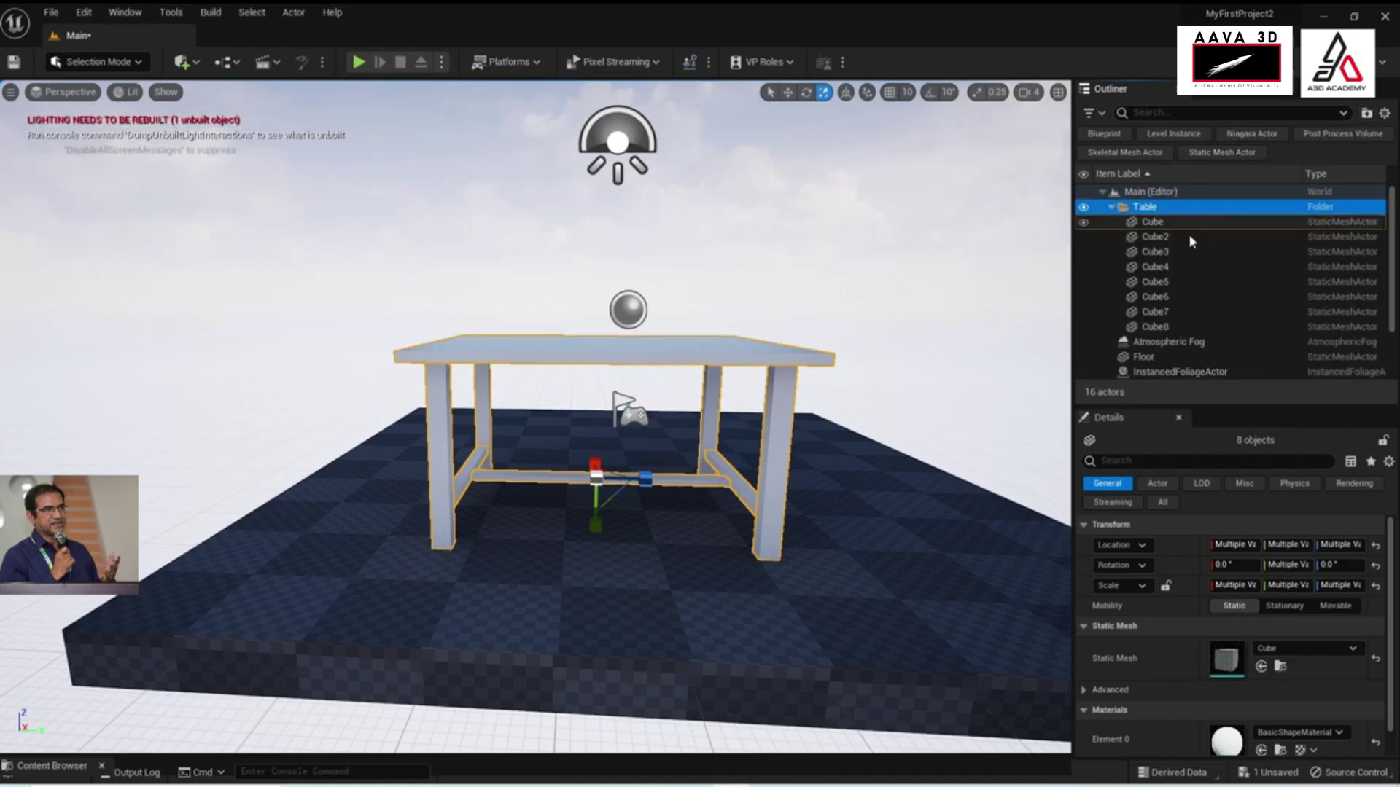
left_click(1112, 208)
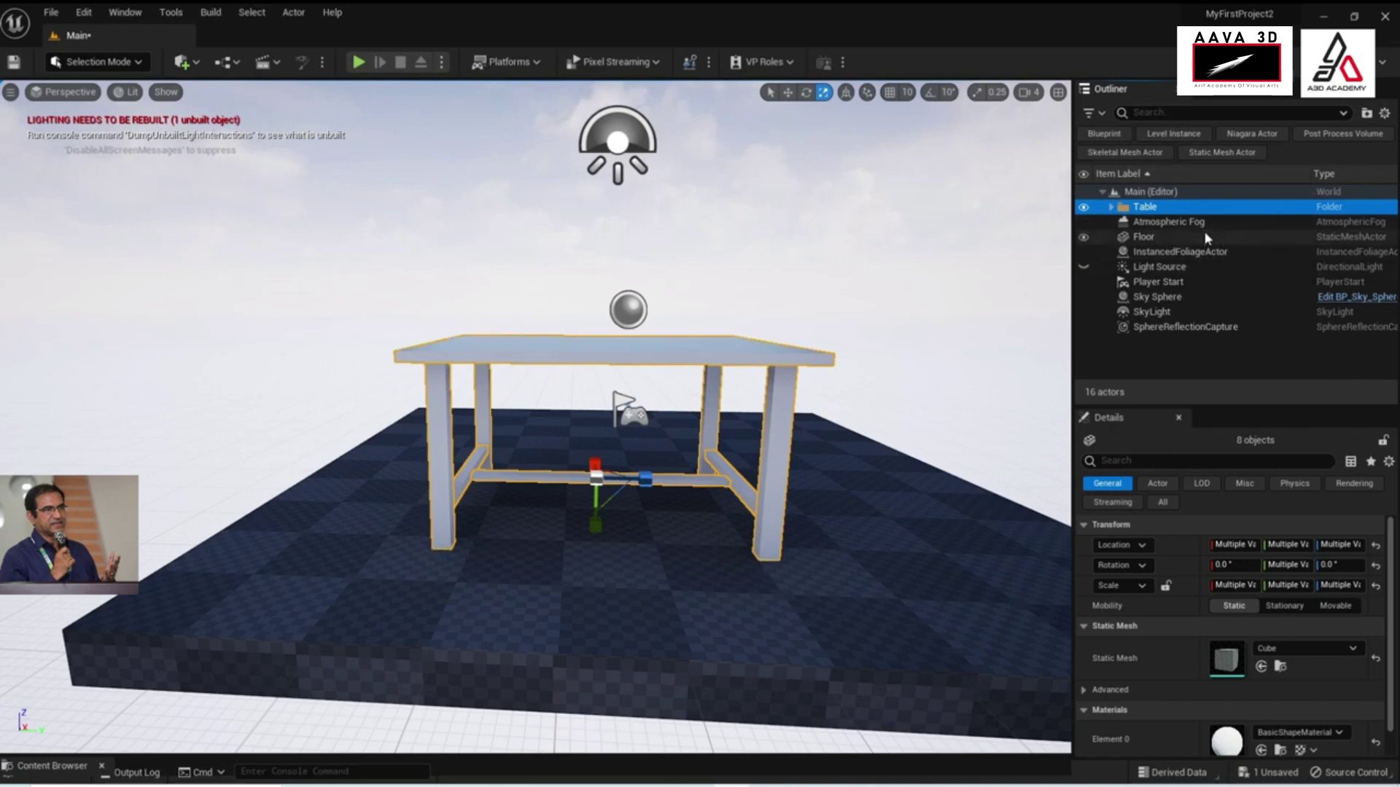
left_click(1083, 209)
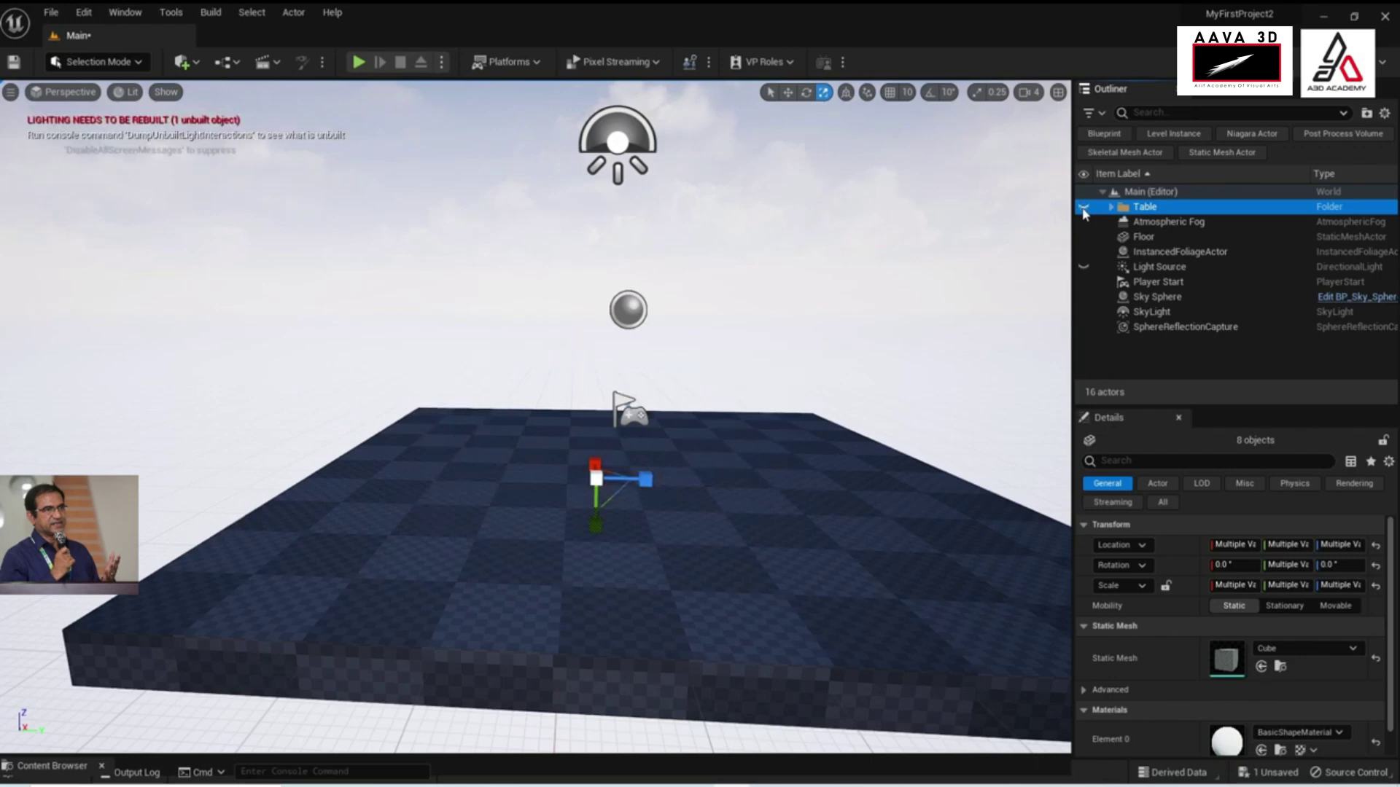
left_click(1083, 209)
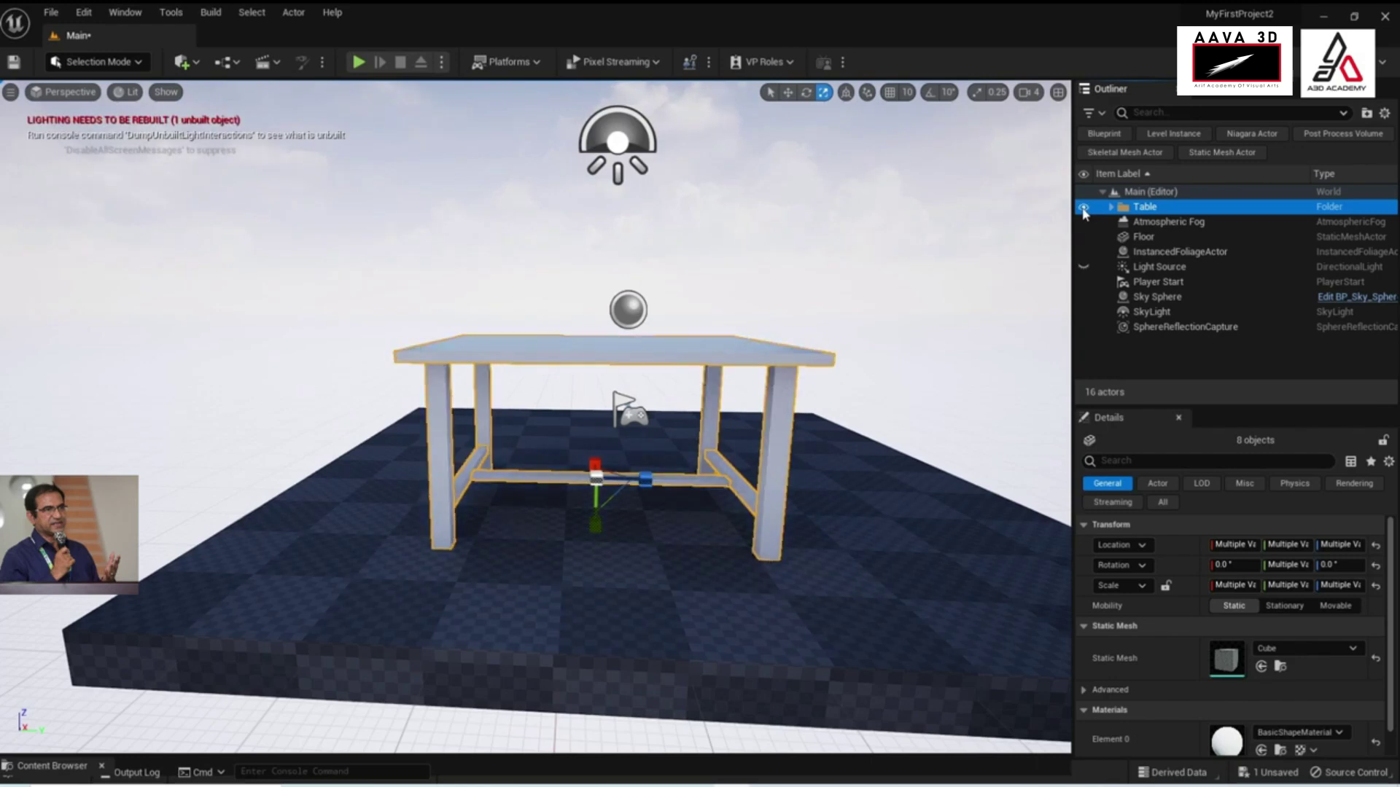
Test-move leg Cube5 along Y and undo it, then reselect Cube through Cube8
left_click(956, 228)
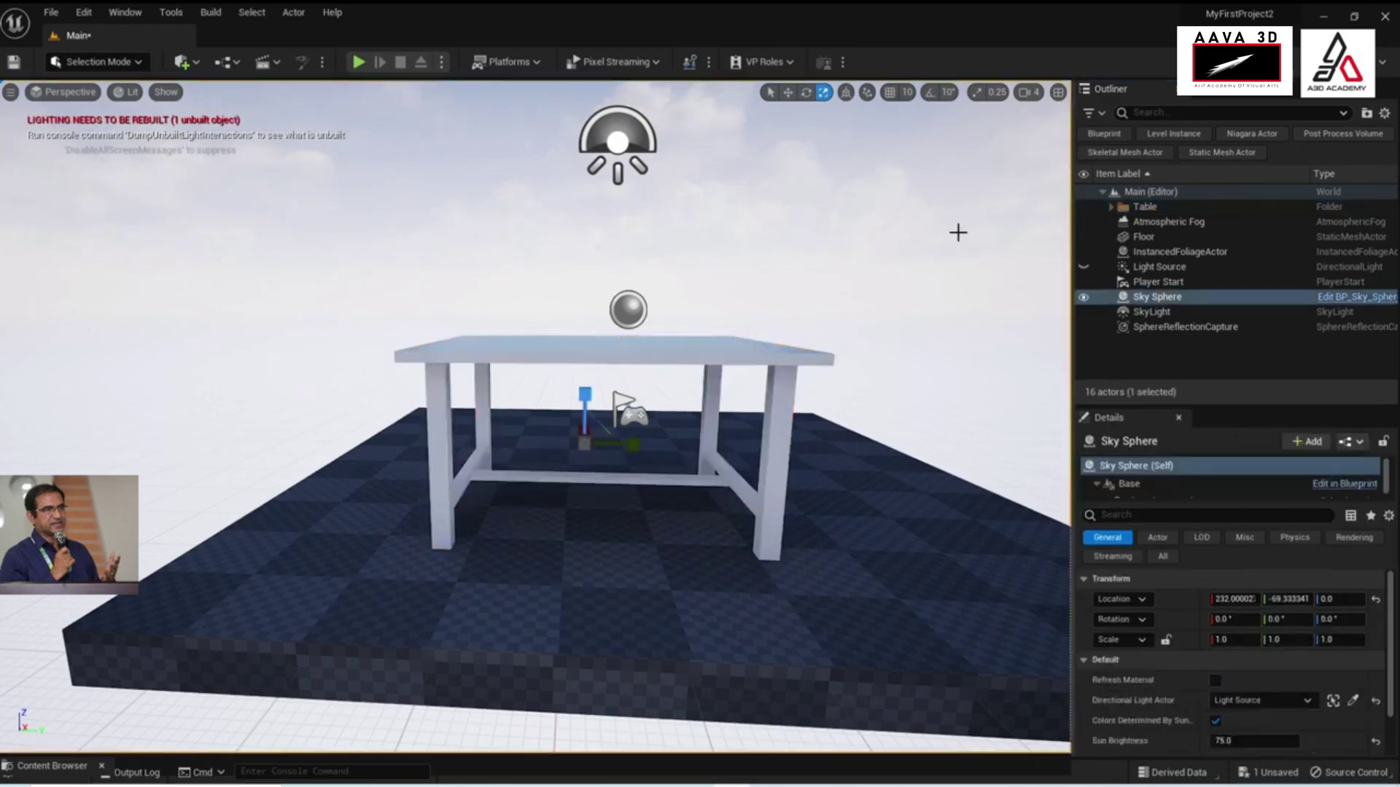
left_click(702, 350)
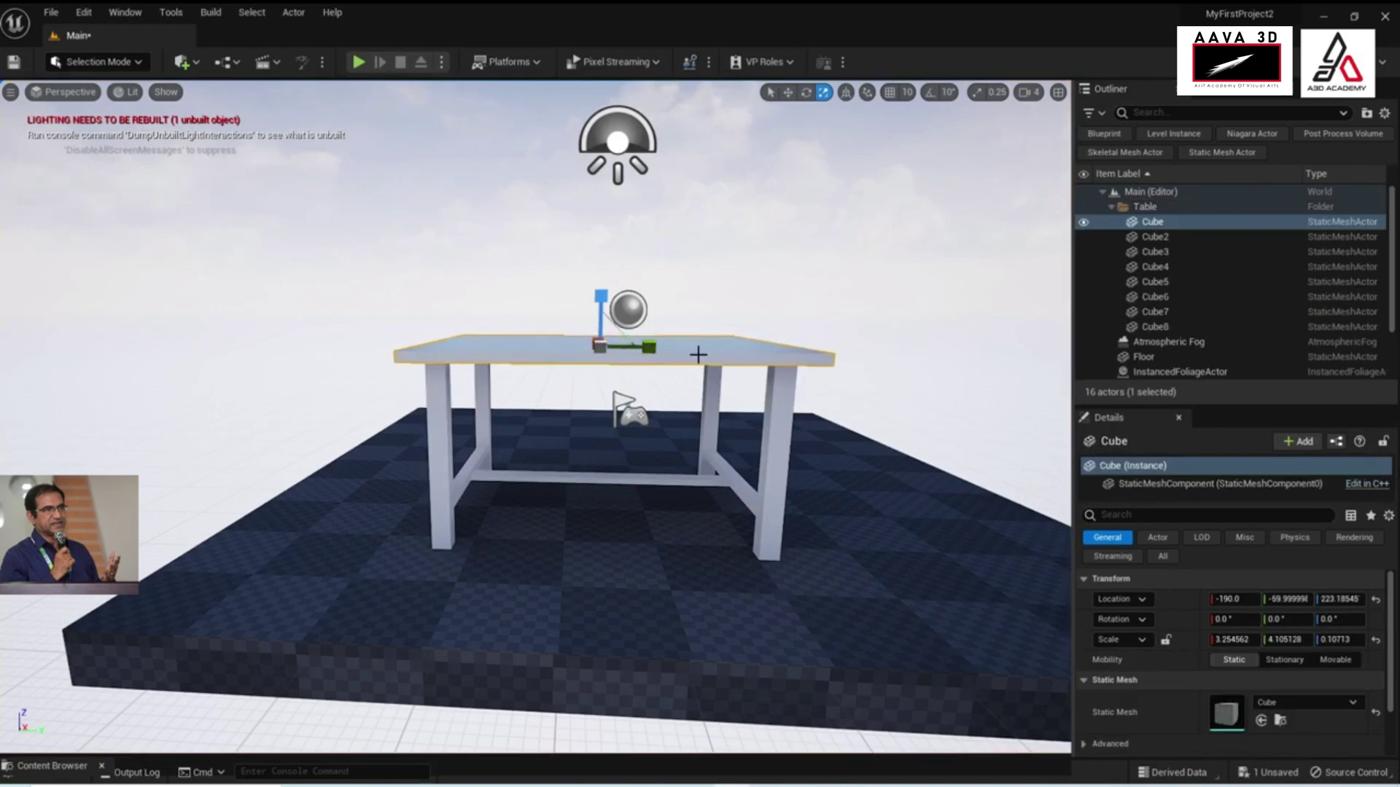
key("w")
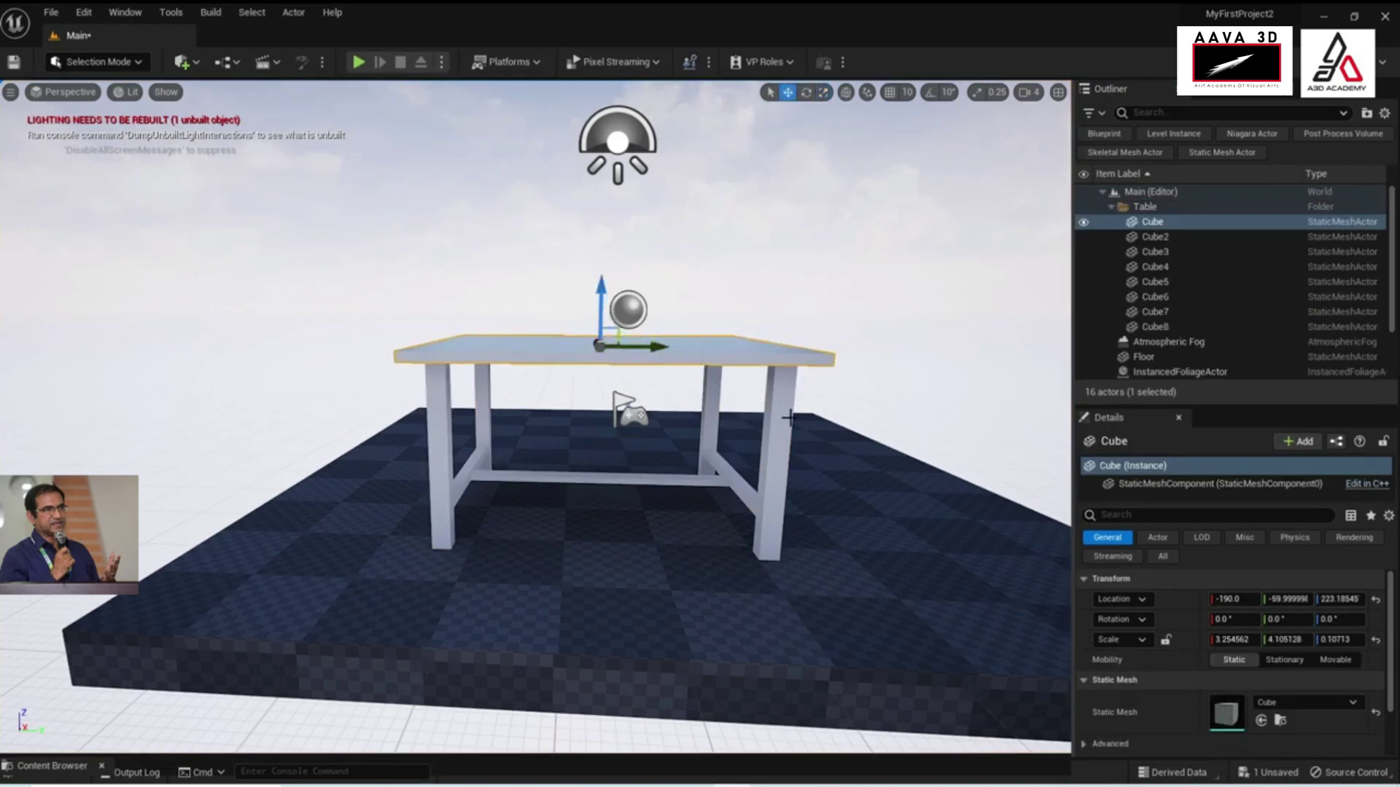
left_click(786, 407)
left_click_drag(804, 462, 898, 464)
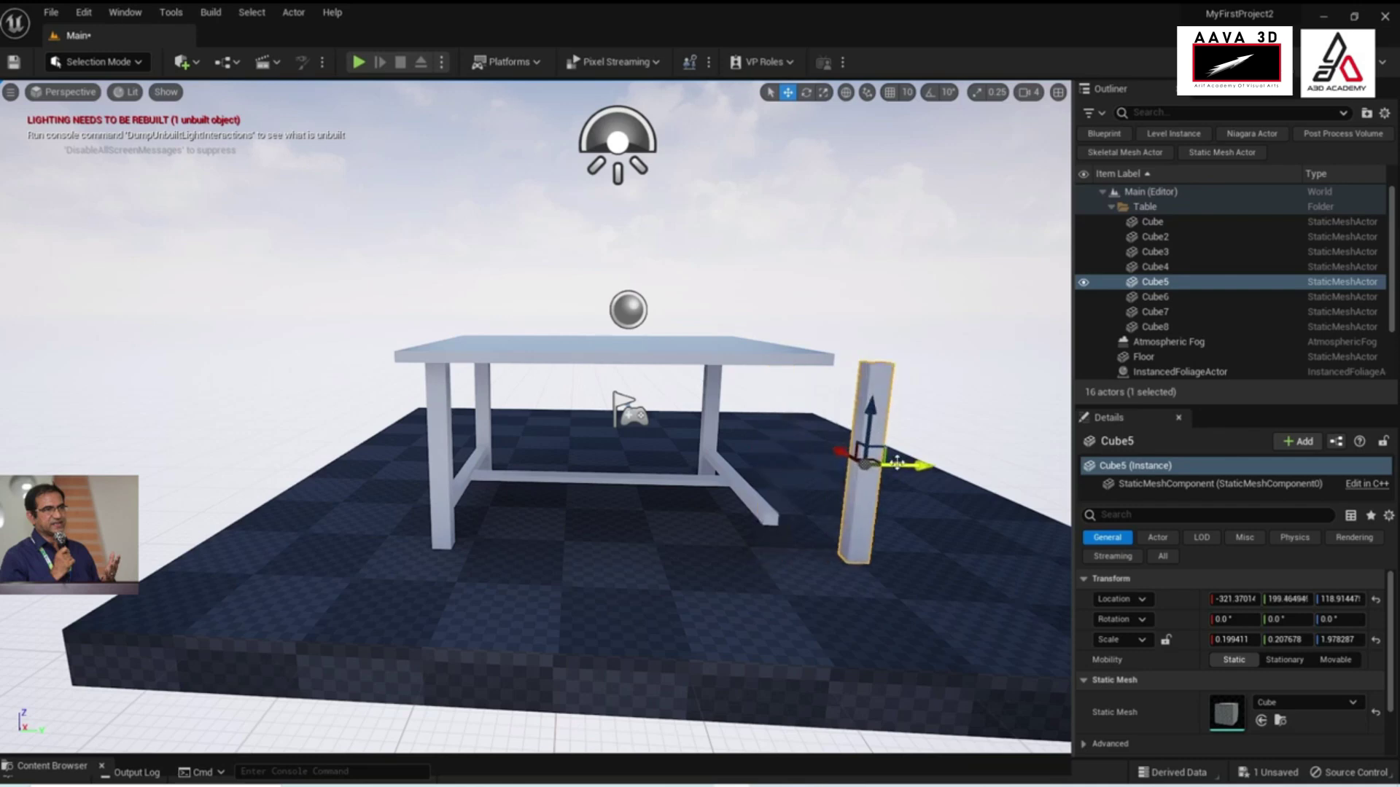
key("ctrl+z")
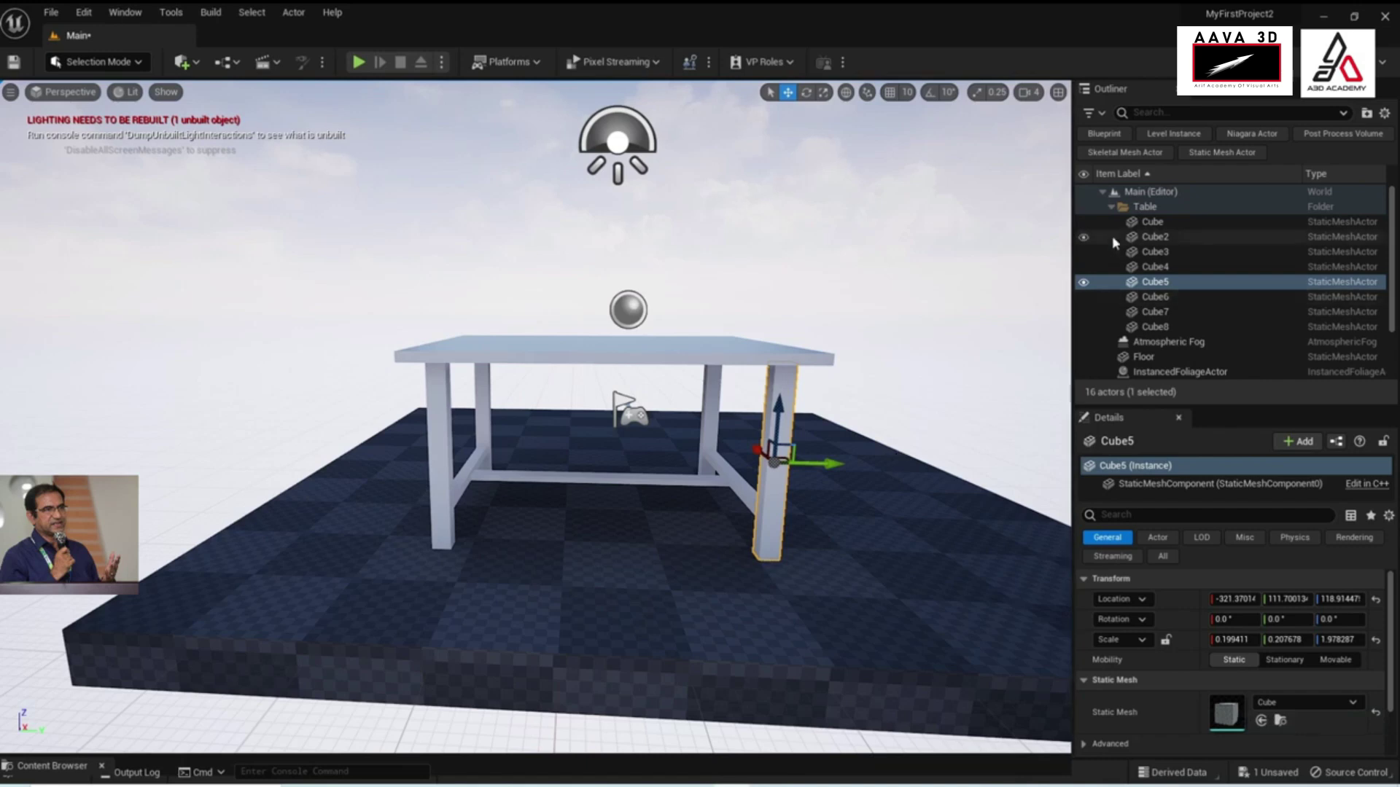
left_click(1160, 223)
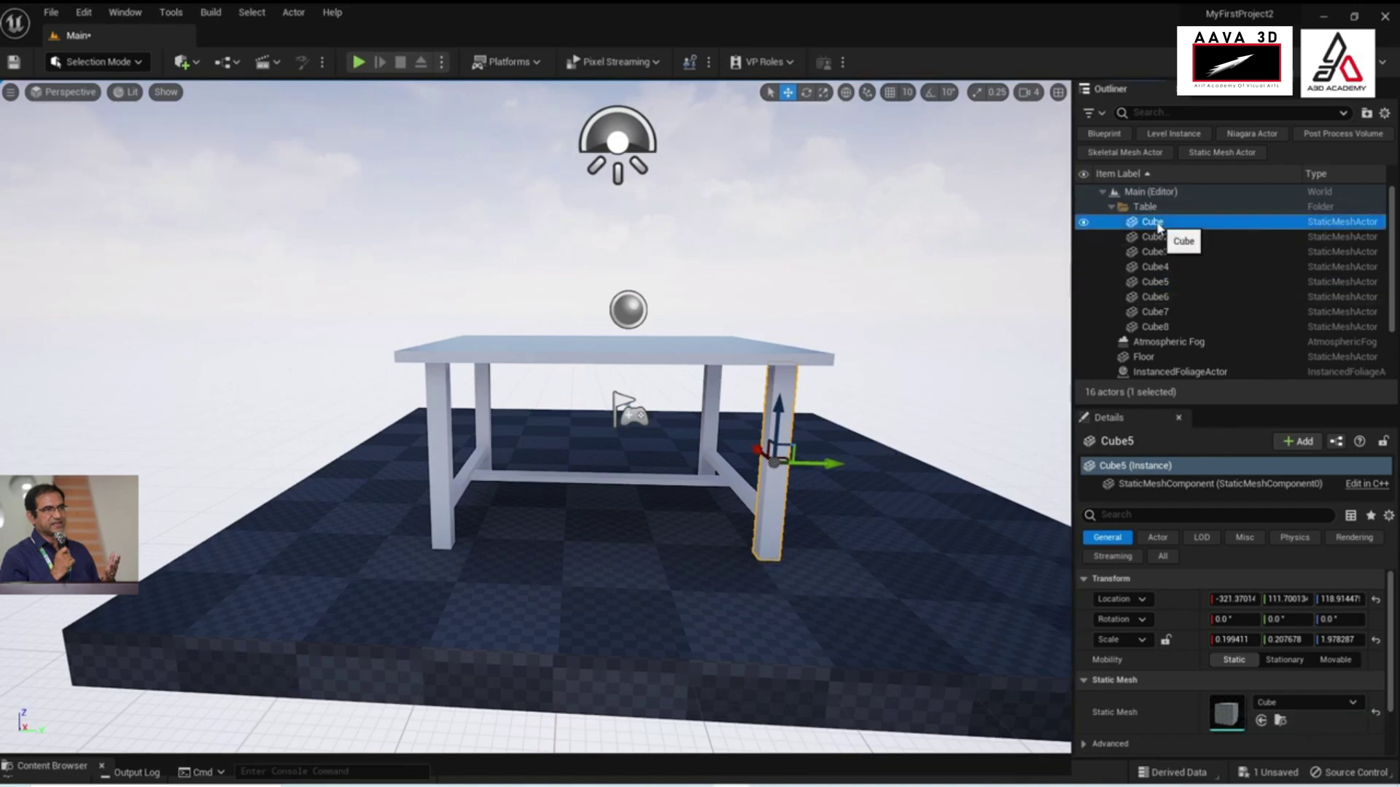
left_click(1154, 327, "shift")
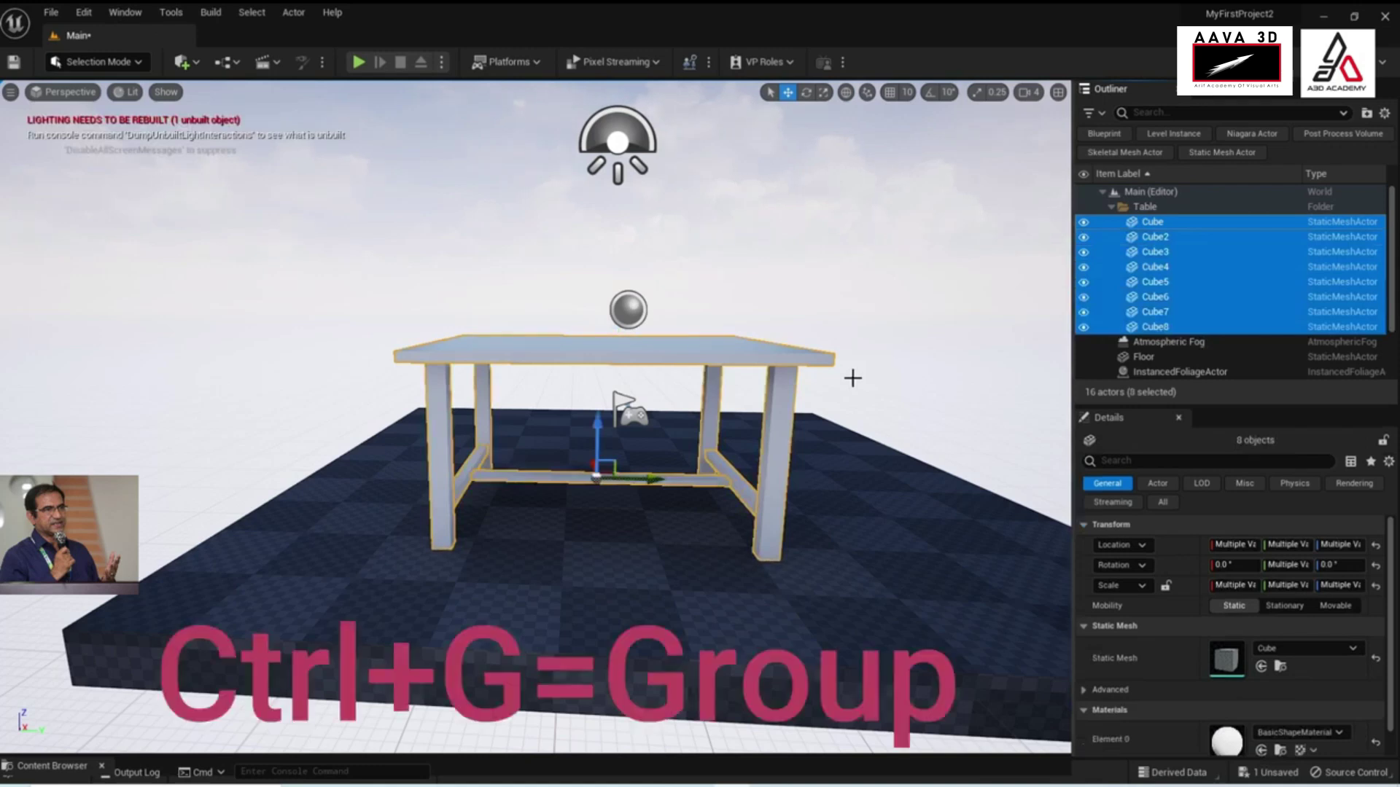
Group the selected table cubes as GroupActor0 and shift the group slightly along X
key("ctrl+g")
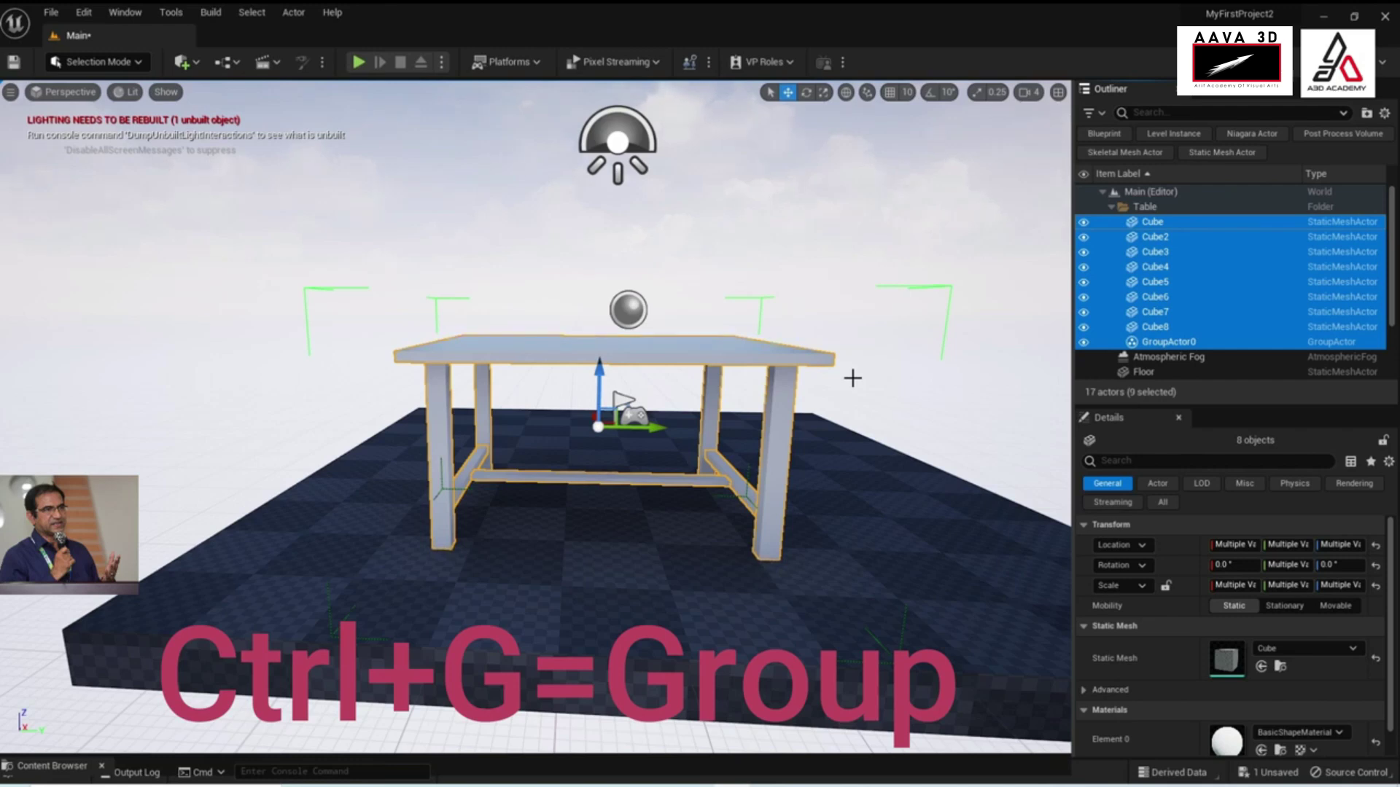
left_click(1166, 342, "shift")
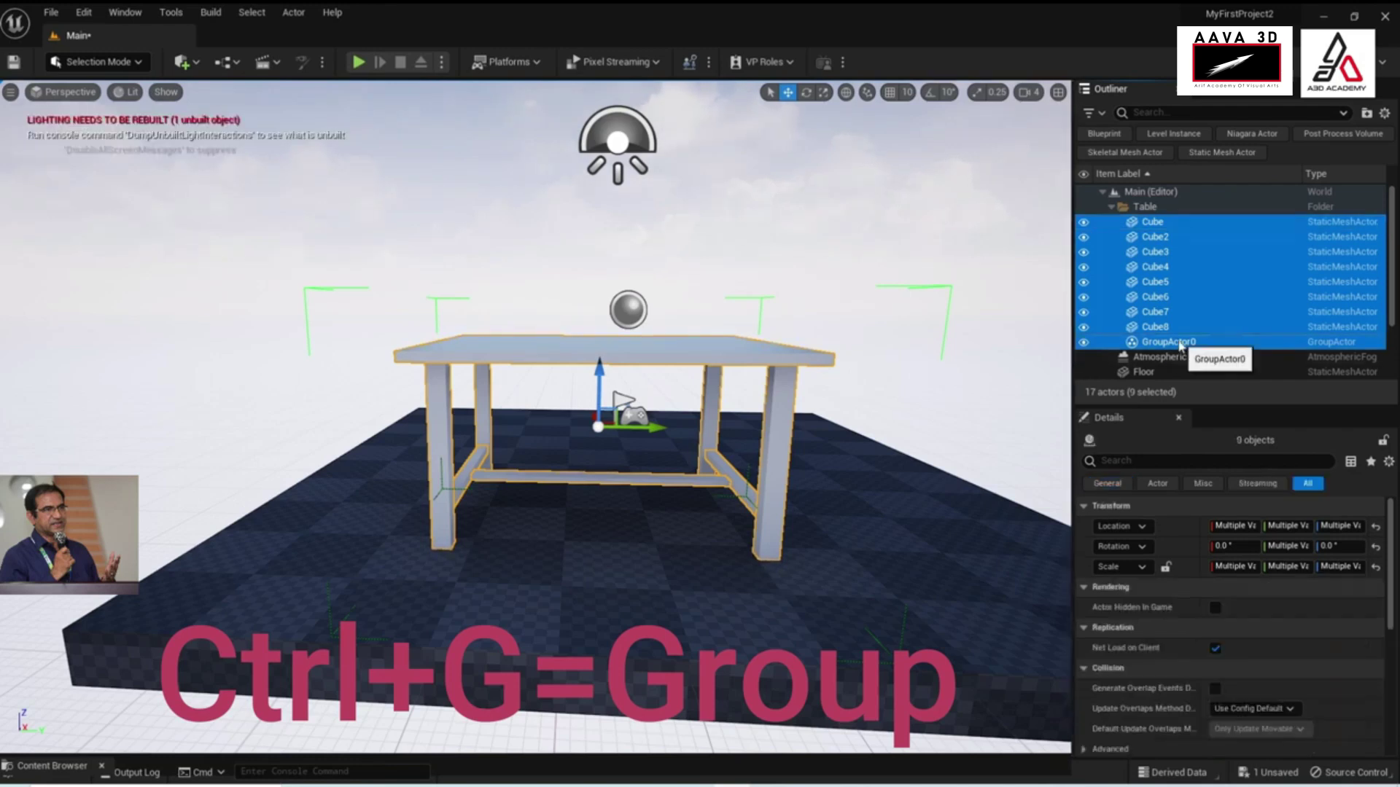
mouse_move(655, 433)
left_mouse_down()
mouse_move(709, 436)
mouse_move(670, 440)
left_mouse_up()
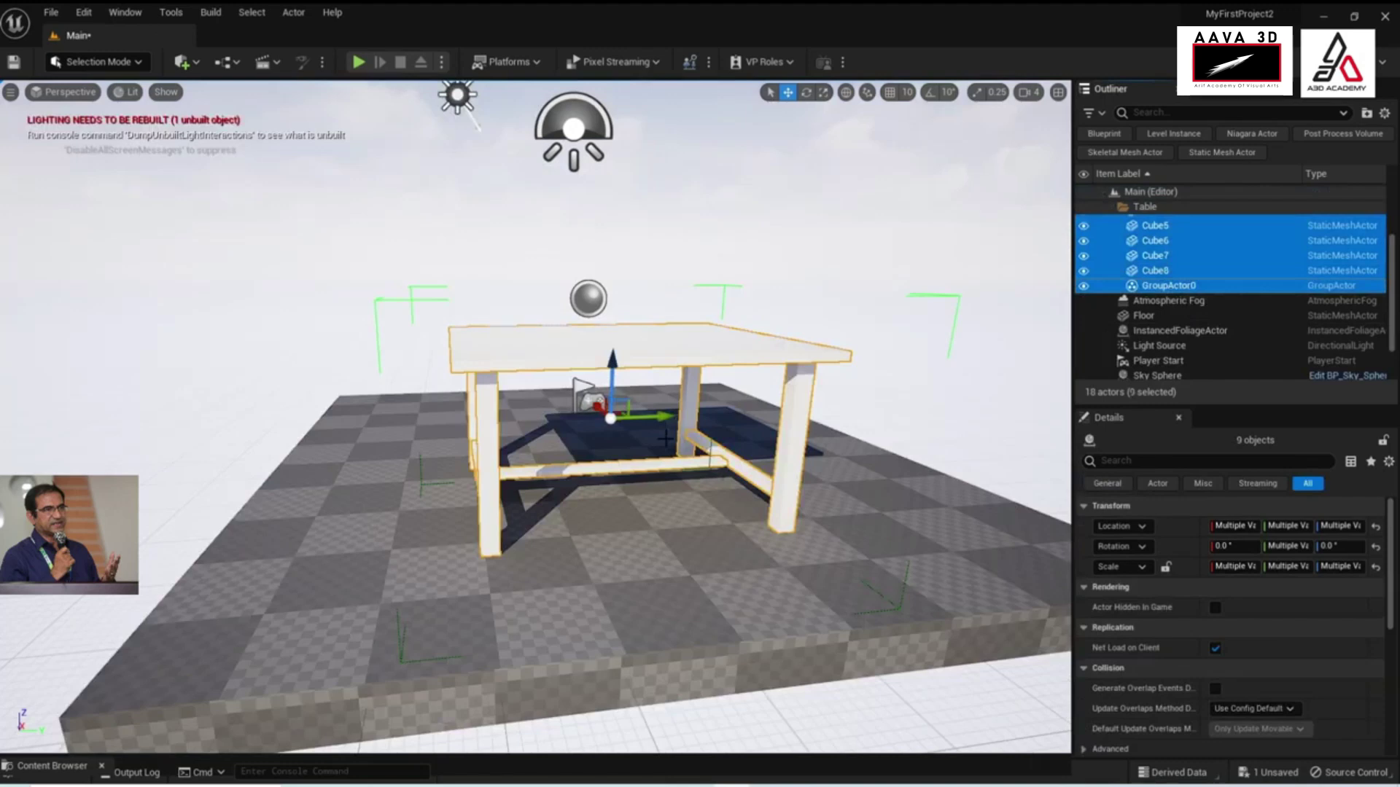
Ungroup GroupActor0 so the eight table cubes are separate actors again
right_click(631, 358)
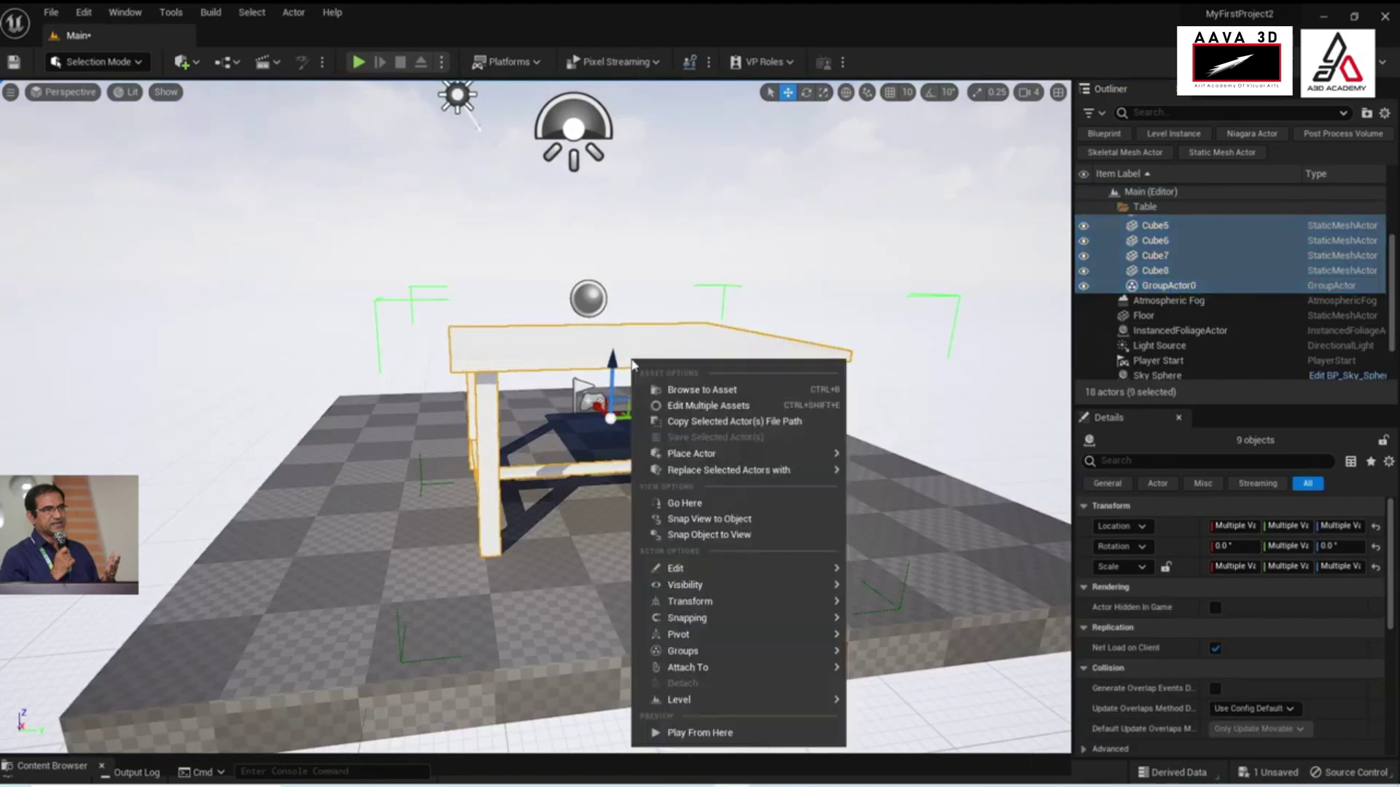
mouse_move(730, 654)
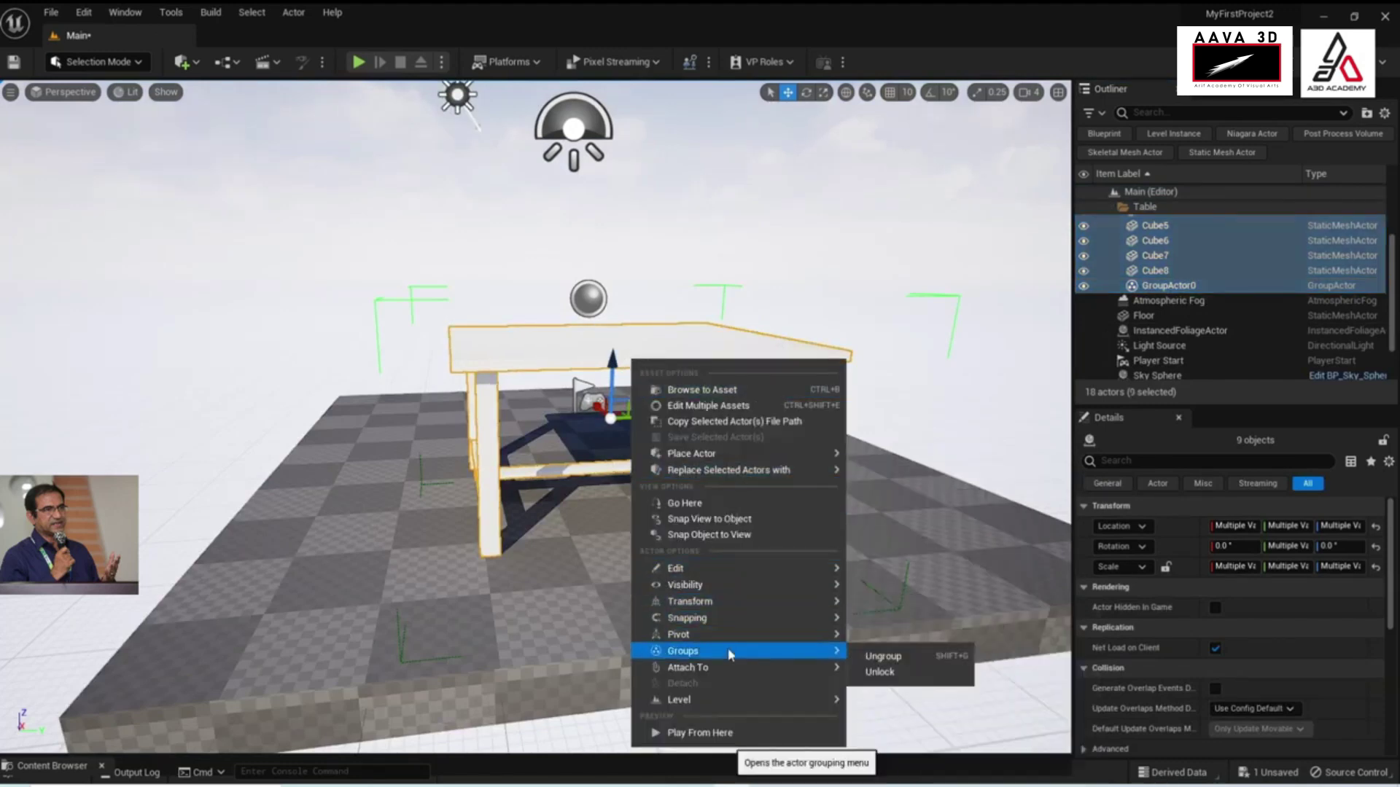
left_click(887, 660)
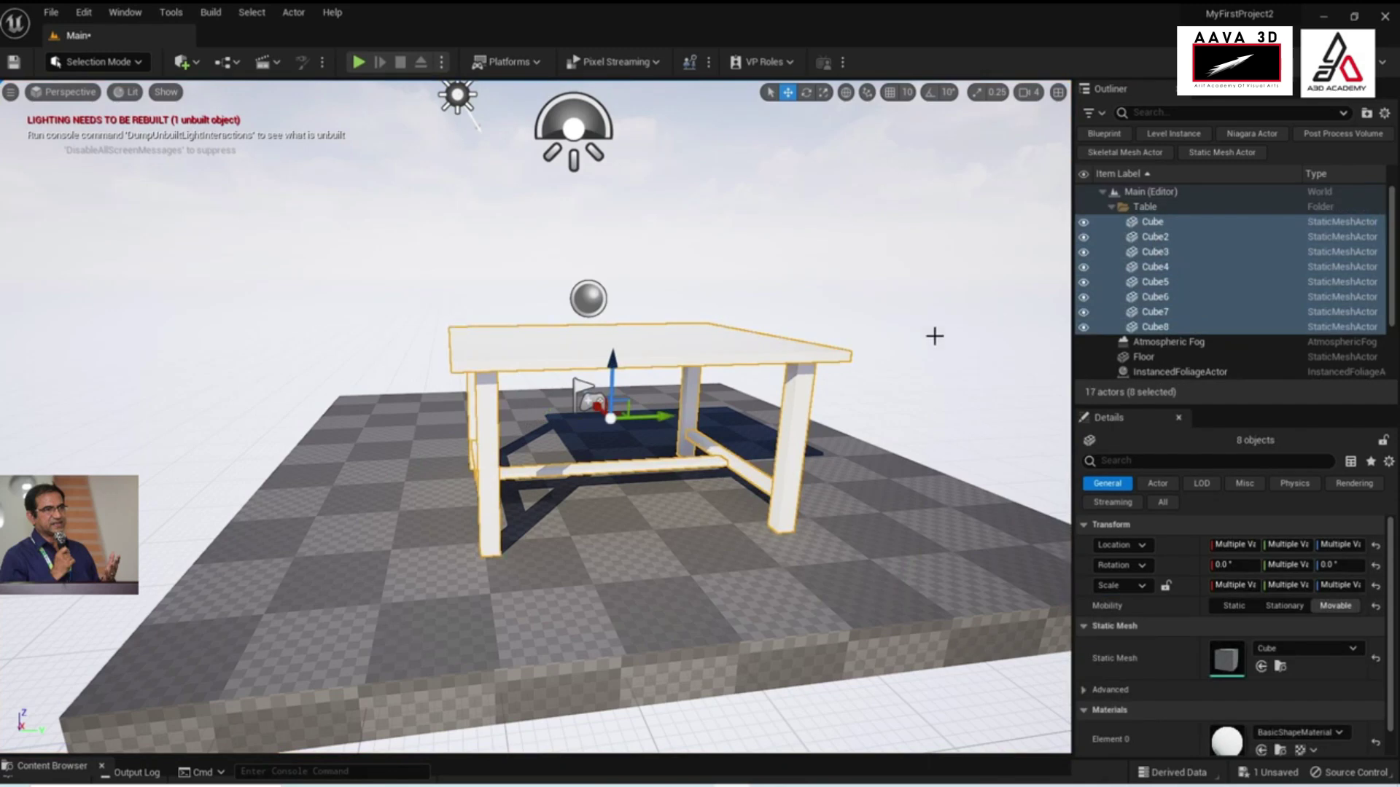
Nudge the tabletop cube along Y, then undo the move
left_click(763, 351)
left_click_drag(656, 341, 740, 344)
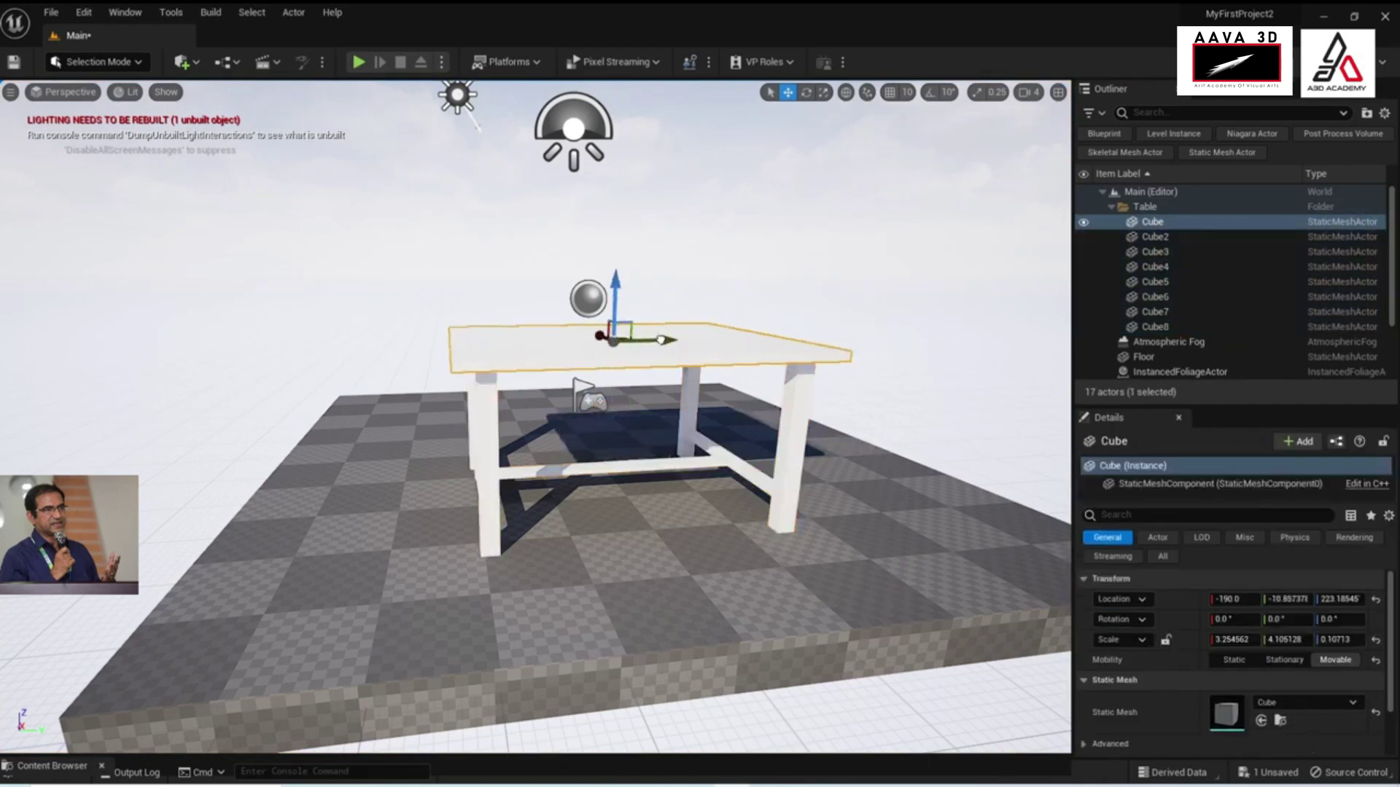
key("ctrl+z")
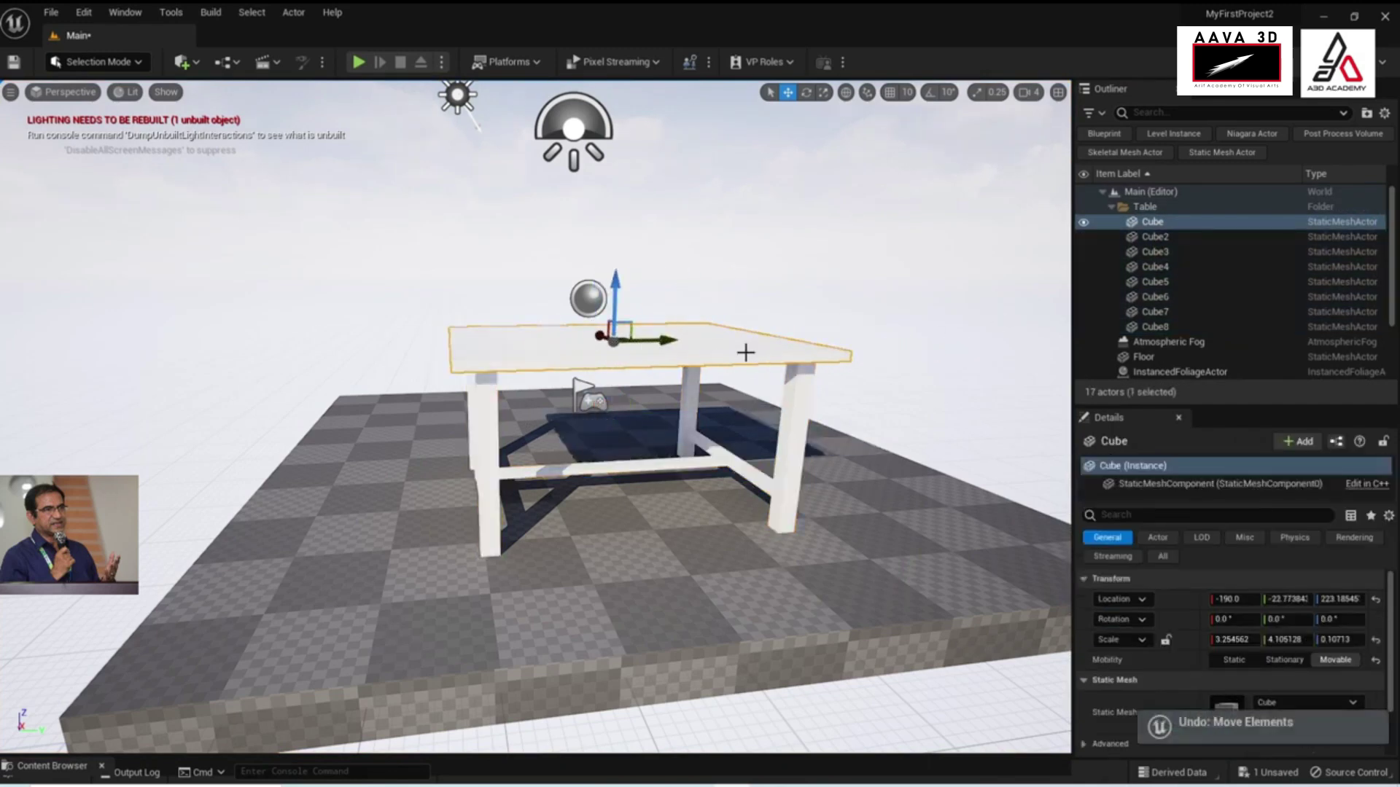
Group Cube through Cube8 into GroupActor1 and drag the grouped table across the floor
left_click(1154, 328, "shift")
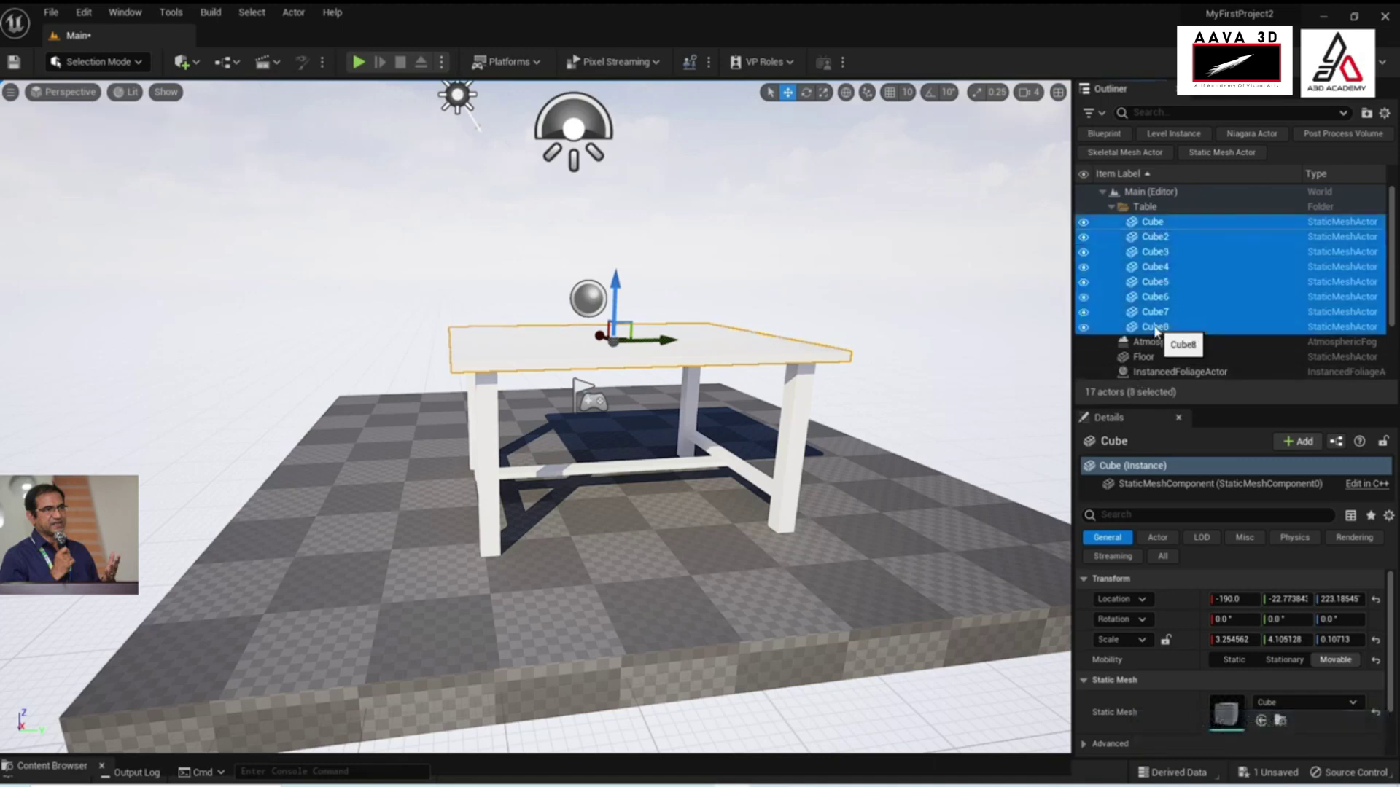
right_click(684, 366)
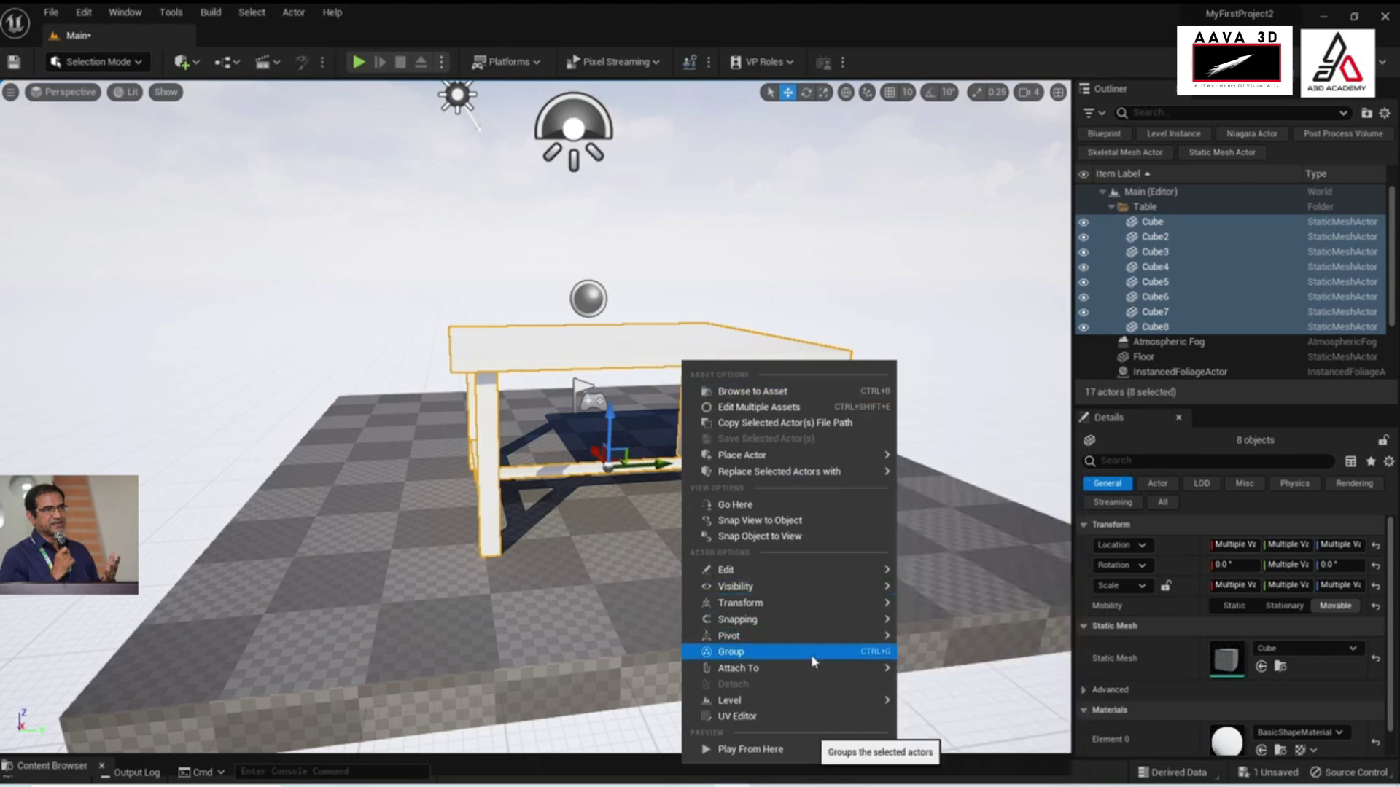
left_click(874, 653)
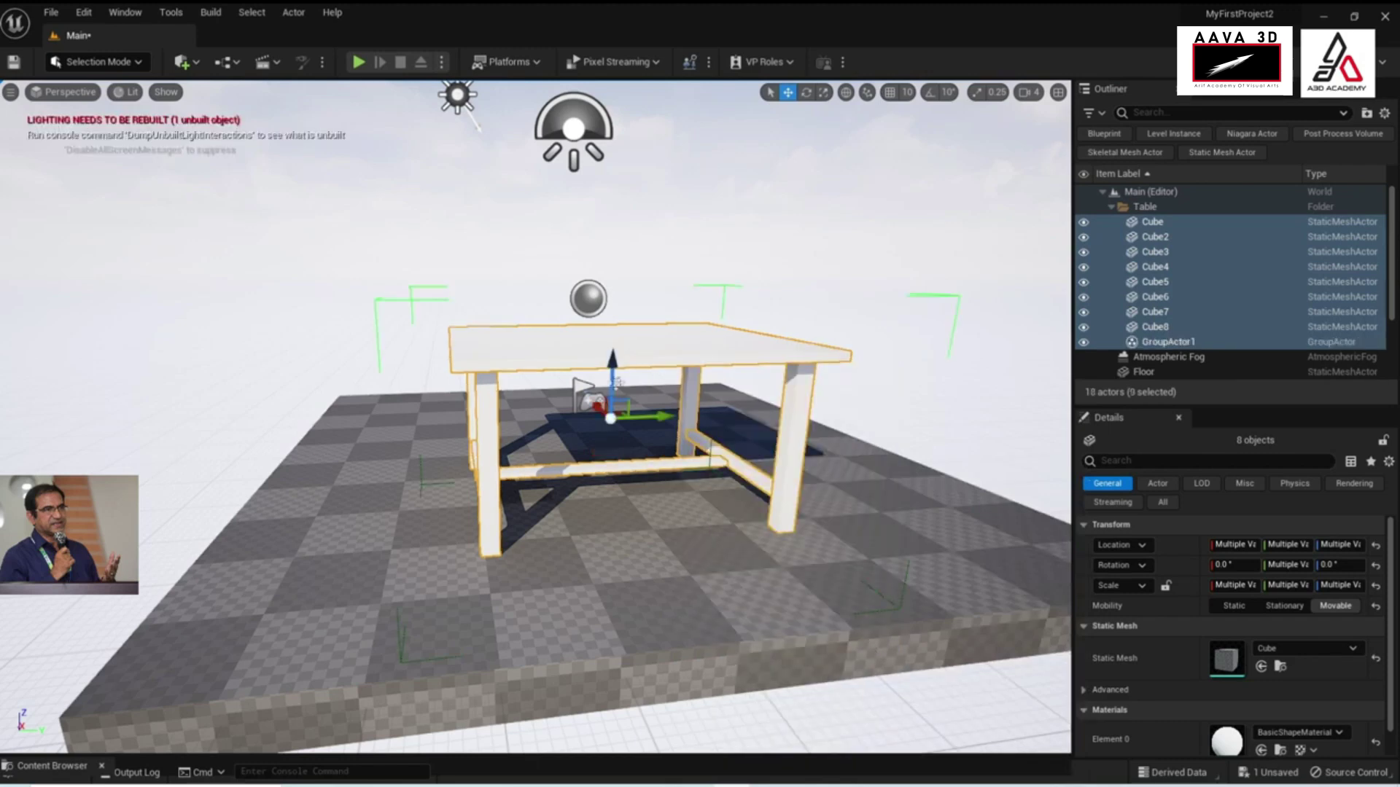
mouse_move(648, 343)
left_mouse_down()
mouse_move(741, 432)
mouse_move(602, 437)
left_mouse_up()
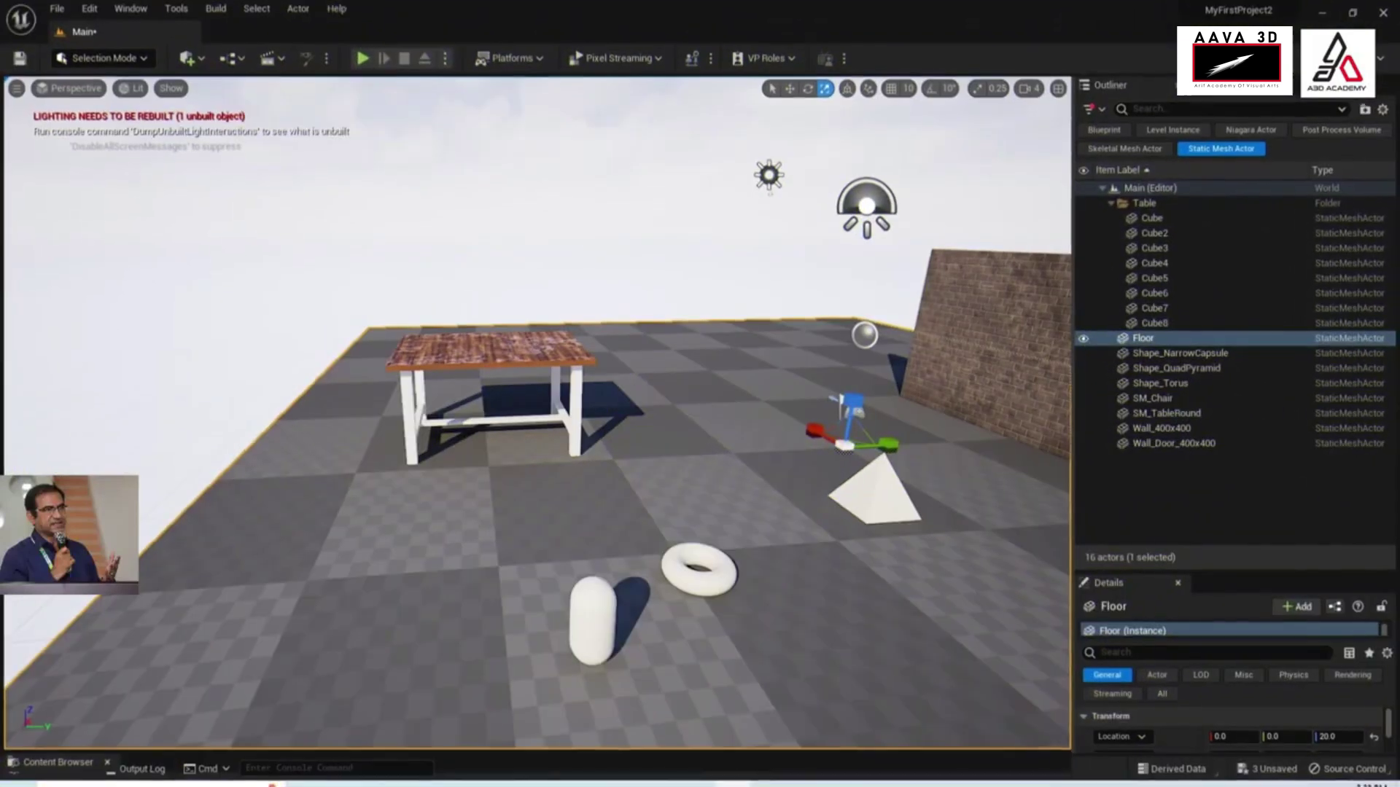
Orbit out to the wider scene and open the Content Browser showing Starter Content, Main and Main_BuiltData
mouse_move(537, 412)
right_mouse_down()
mouse_move(583, 412)
mouse_move(540, 412)
right_mouse_up()
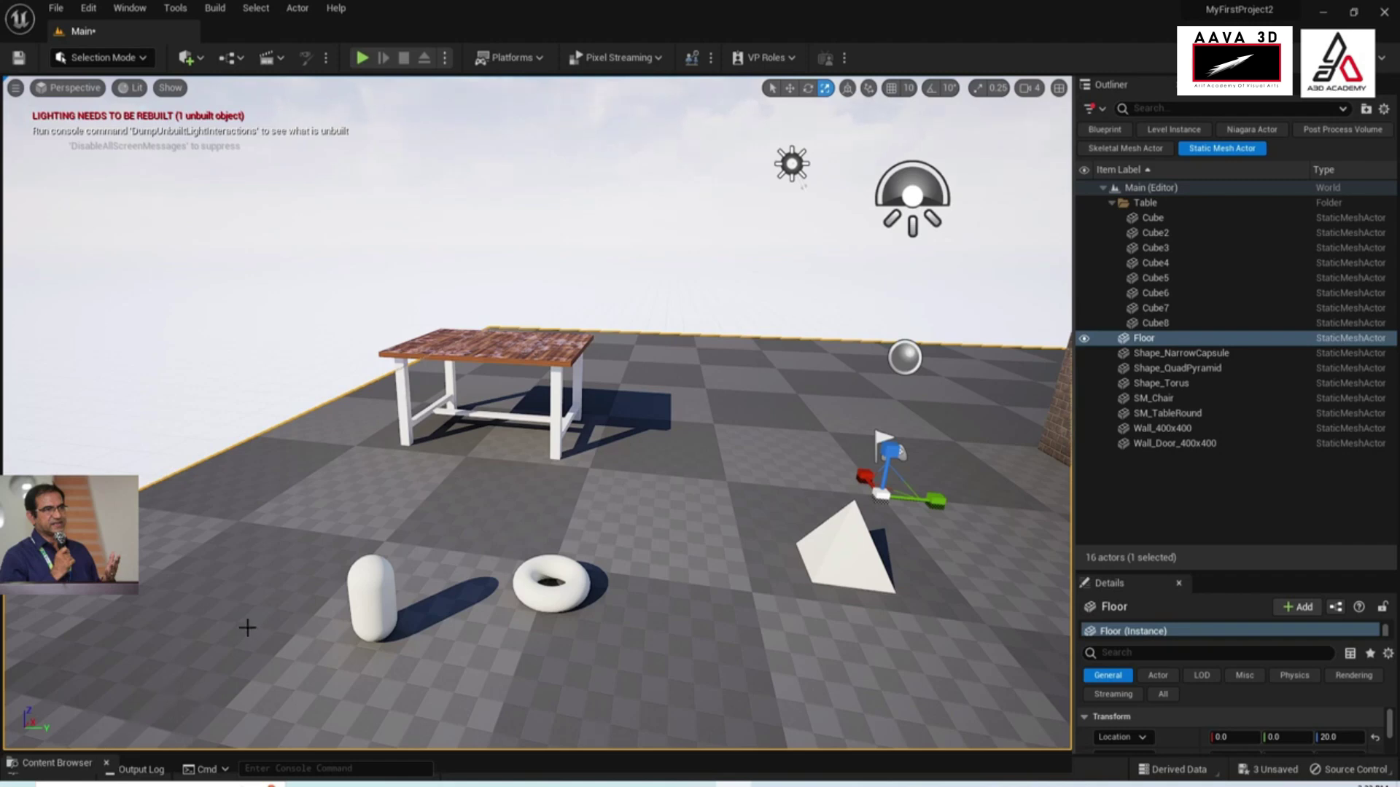
key("ctrl+space")
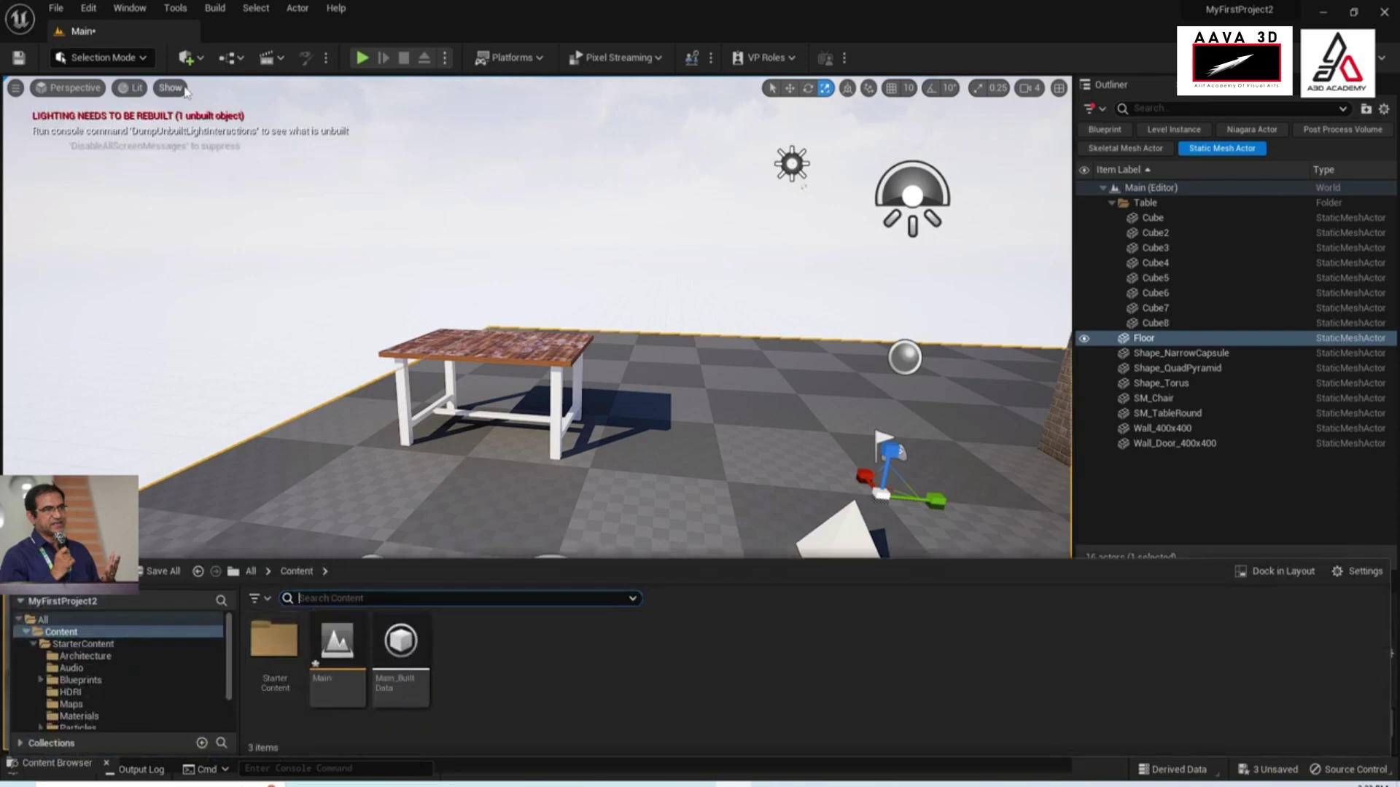